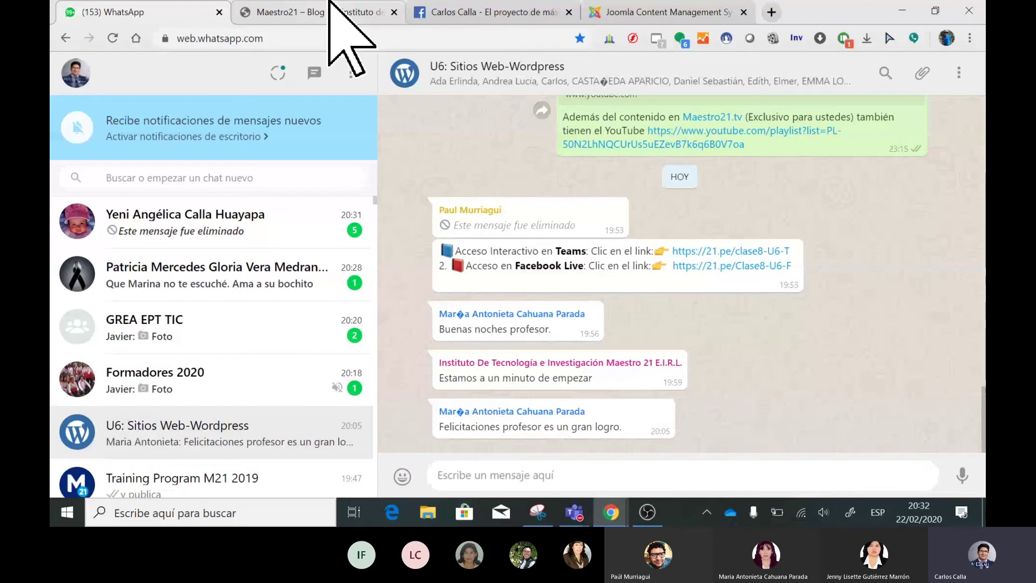
Switch to the Maestro21 blog and open its WordPress admin dashboard at maestro21.org/wp-admin
left_click(334, 4)
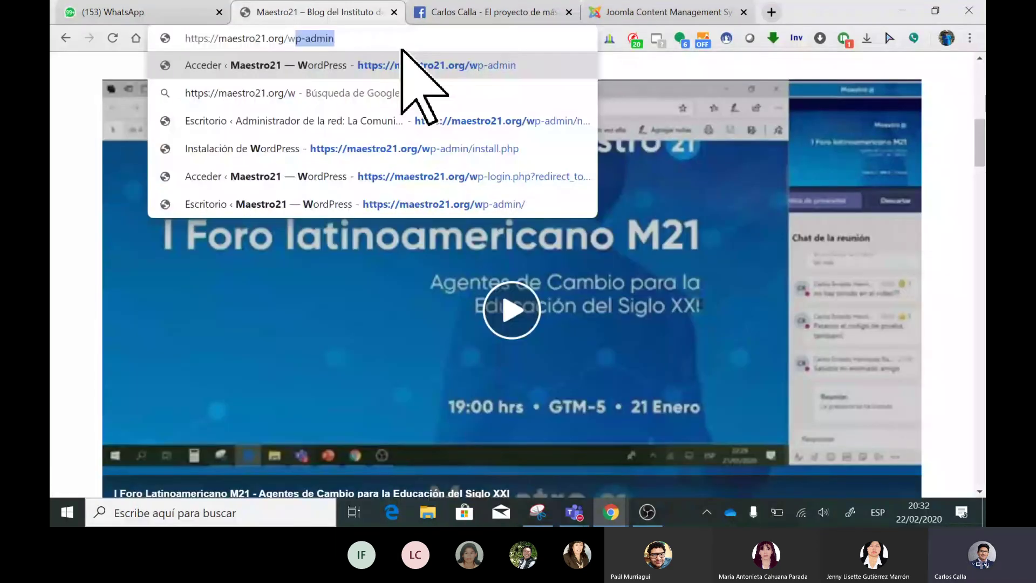
key("Return")
left_click(614, 360)
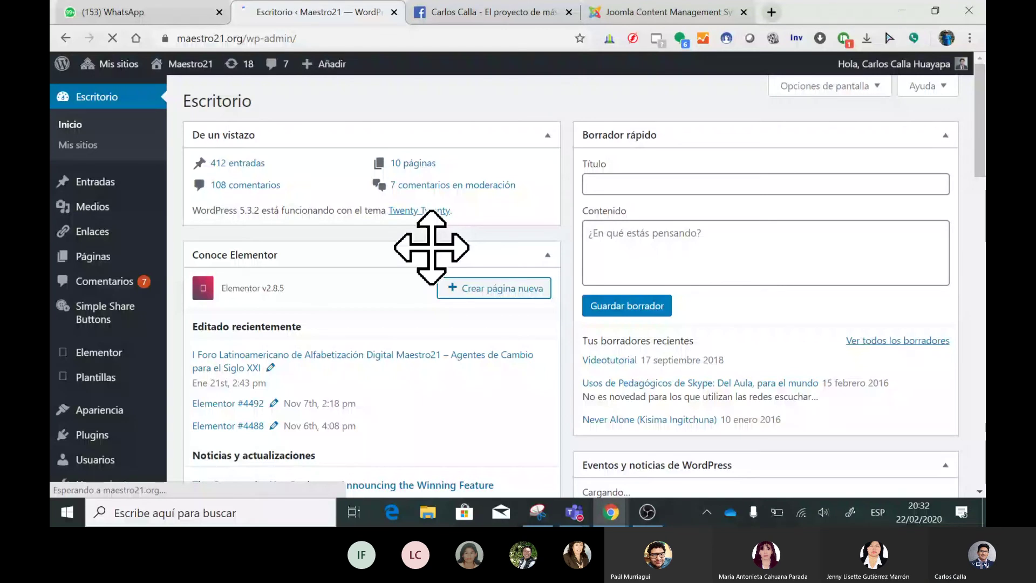
Look over the dashboard's recent edits, news, recent posts and pending comments
scroll(304, 170, "down", 5)
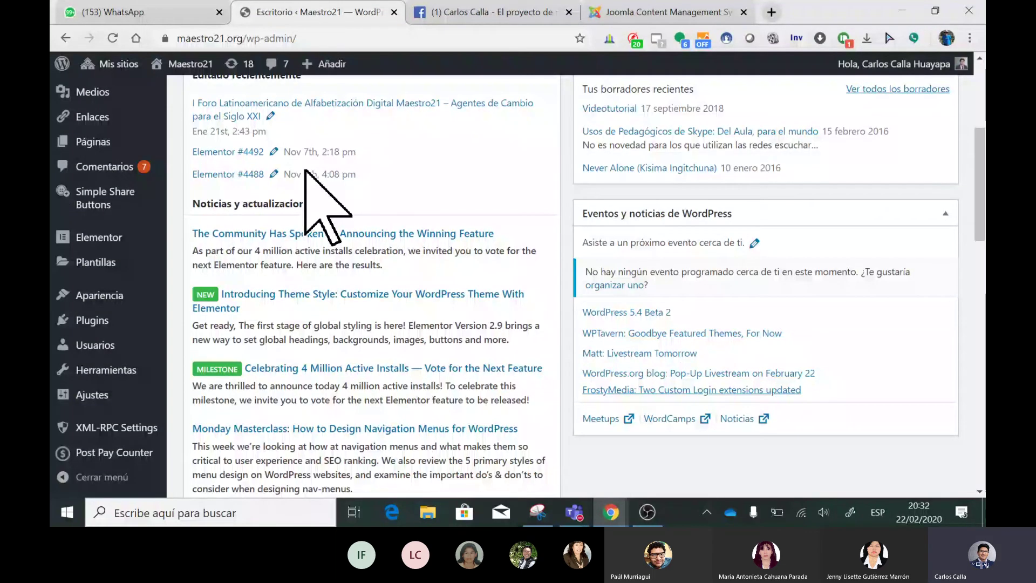
scroll(446, 324, "down", 10)
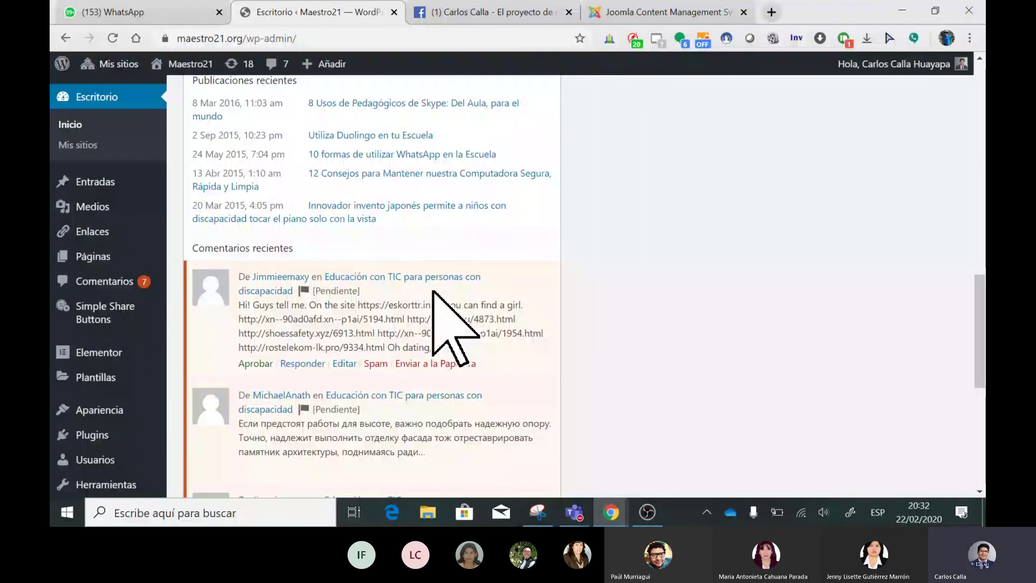
scroll(432, 291, "down", 4)
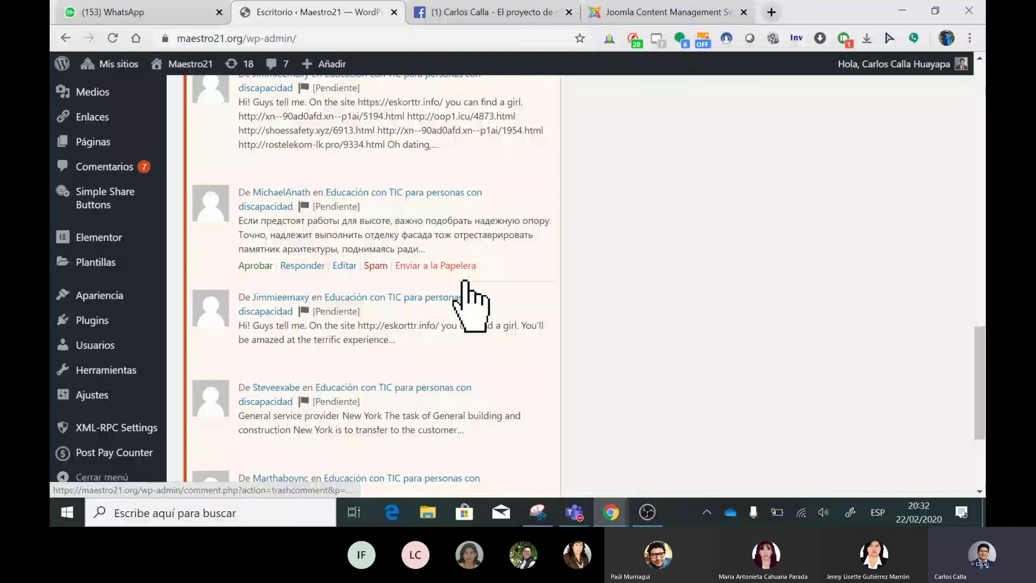
scroll(465, 281, "up", 12)
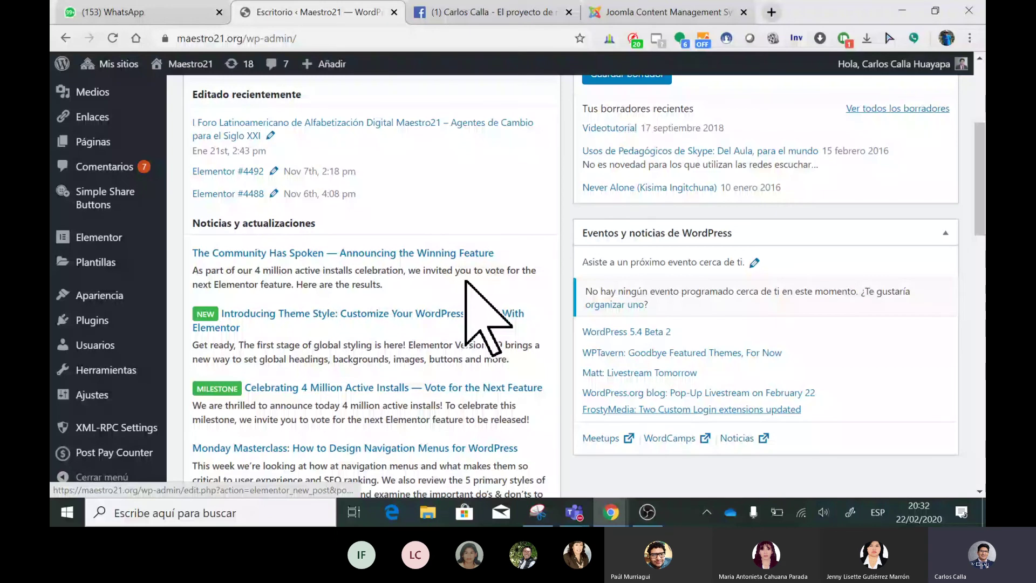
scroll(465, 280, "up", 5)
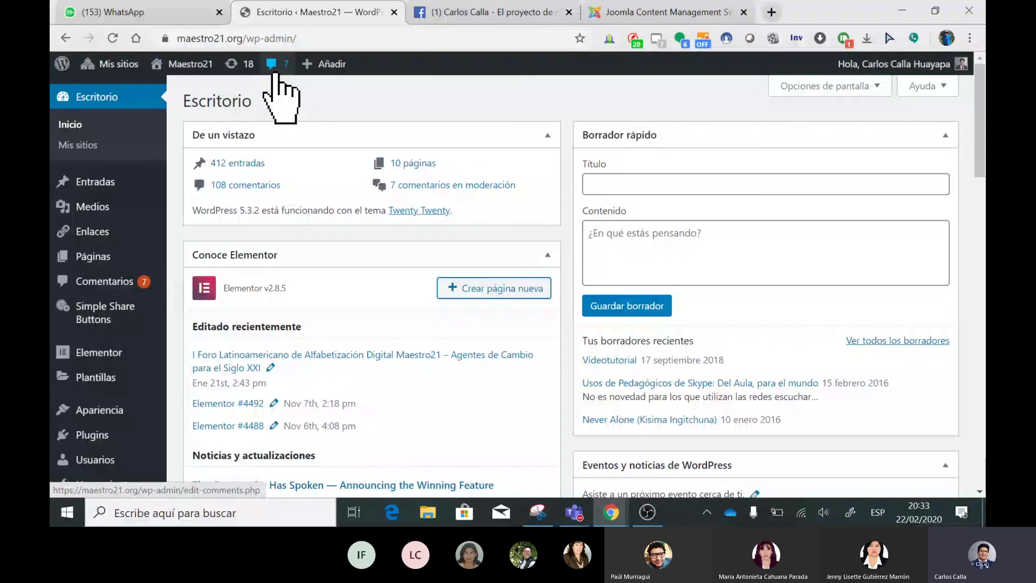
Open the network's list of all sites in a new tab and sort it by registration date, newest first
scroll(277, 216, "down", 3)
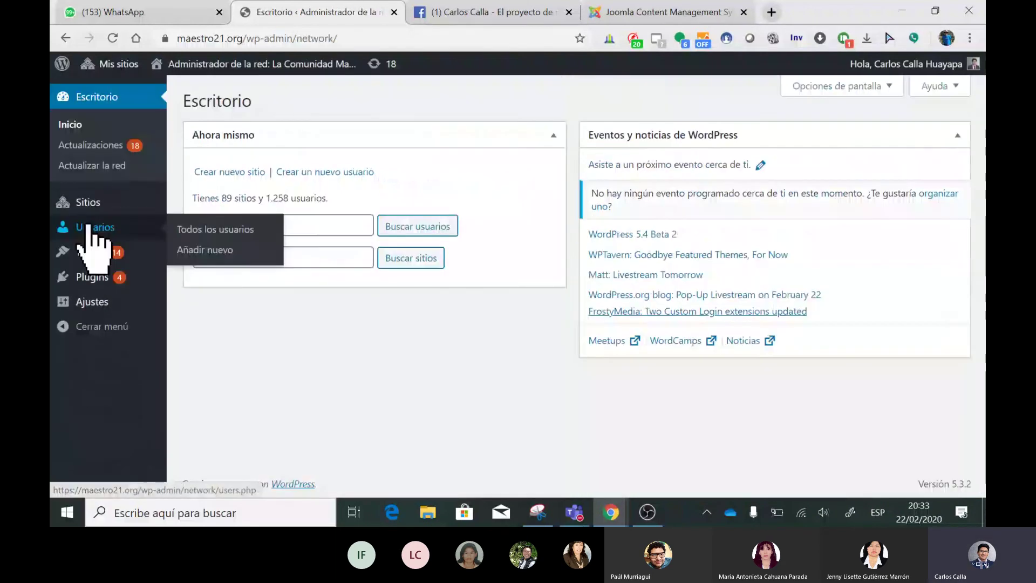
mouse_move(89, 201)
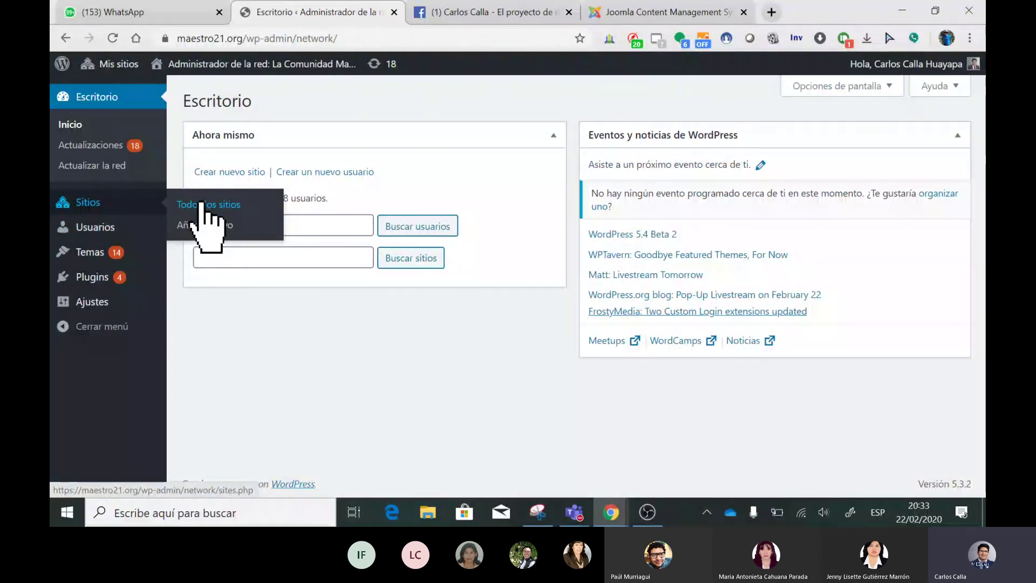
middle_click(202, 204)
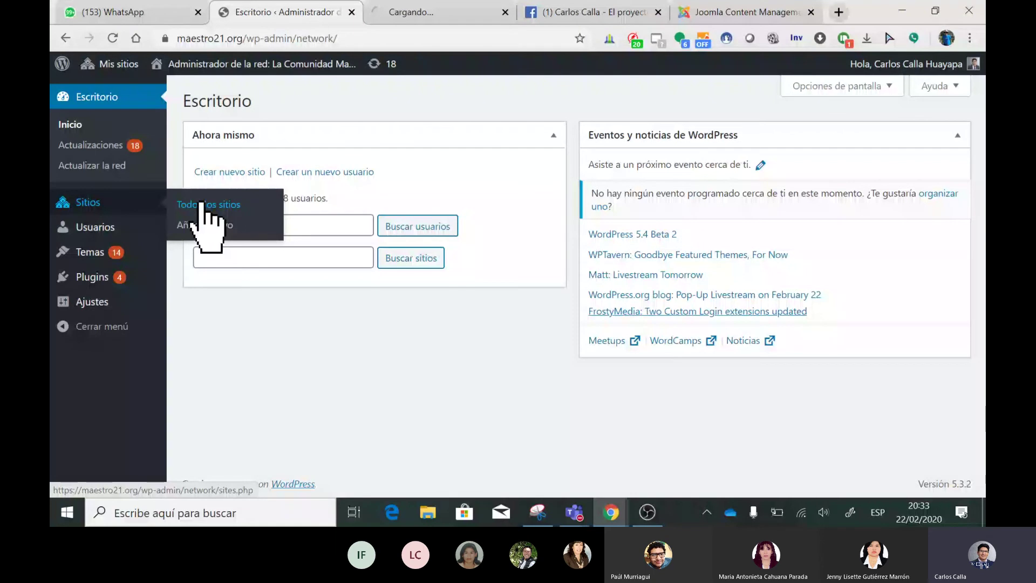
key("ctrl+Tab")
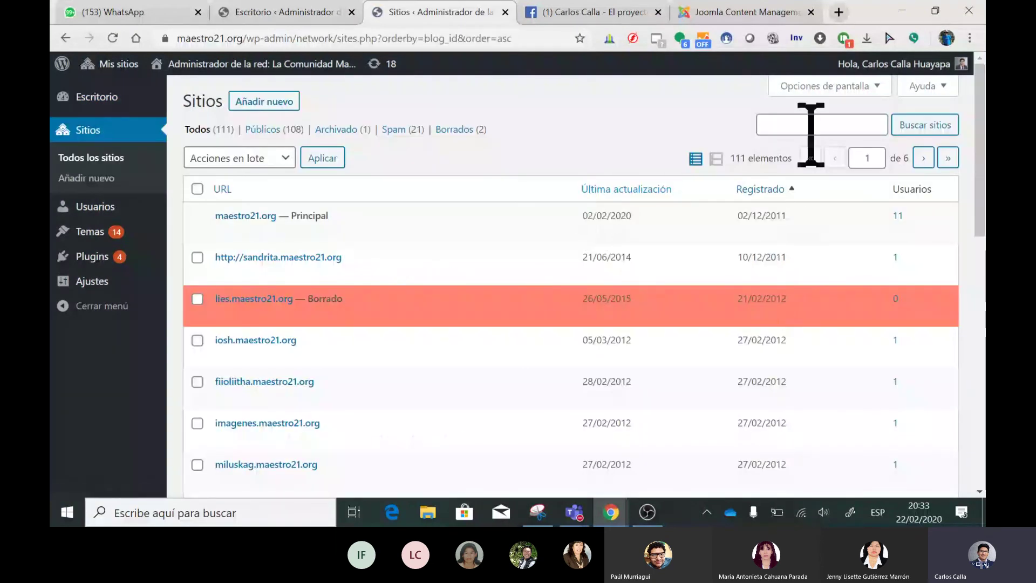
left_click(777, 197)
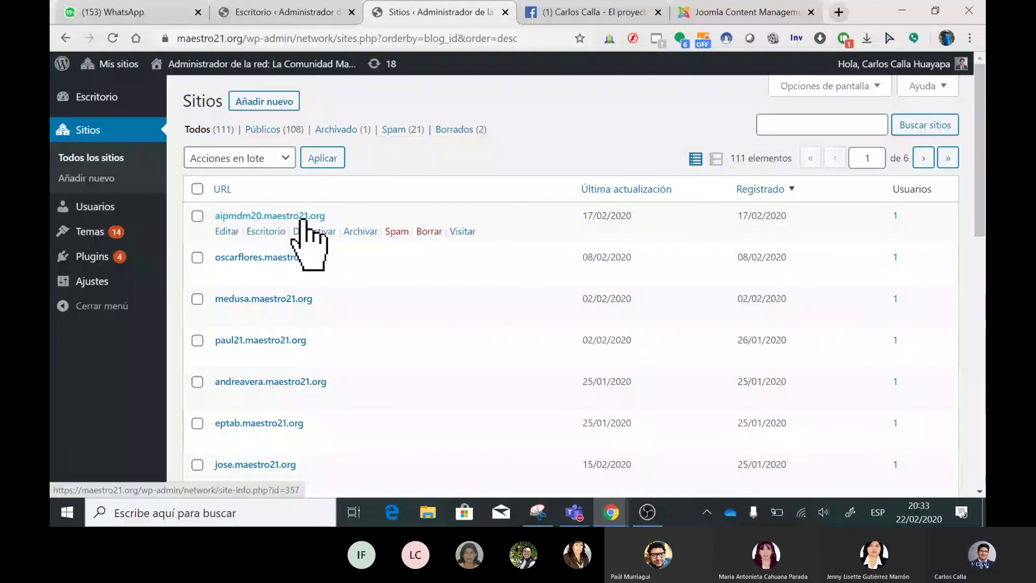
Open the details of aipmdm20.maestro21.org, visit the site and examine its front page from header to footer
left_click(302, 219)
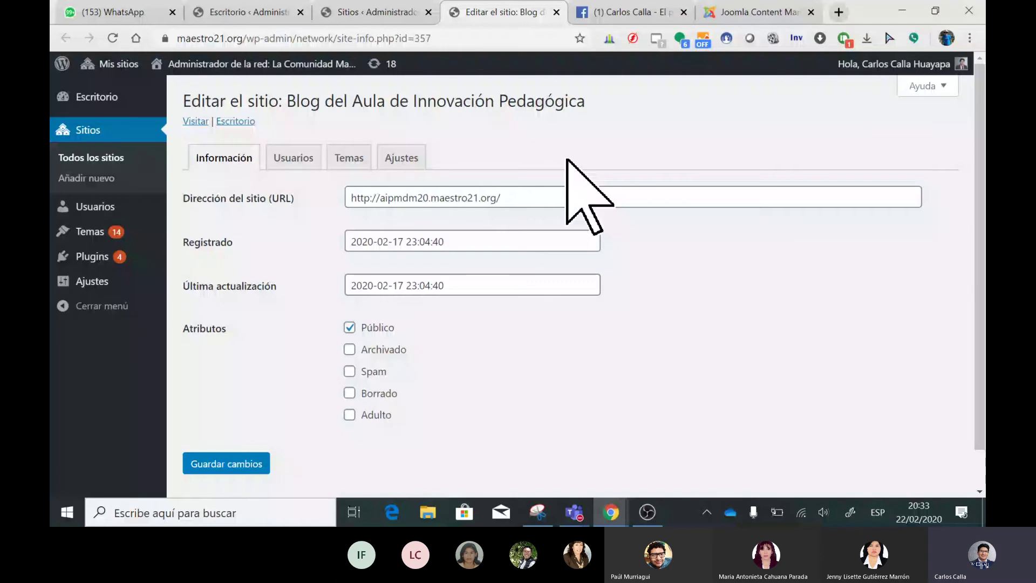
left_click(202, 121)
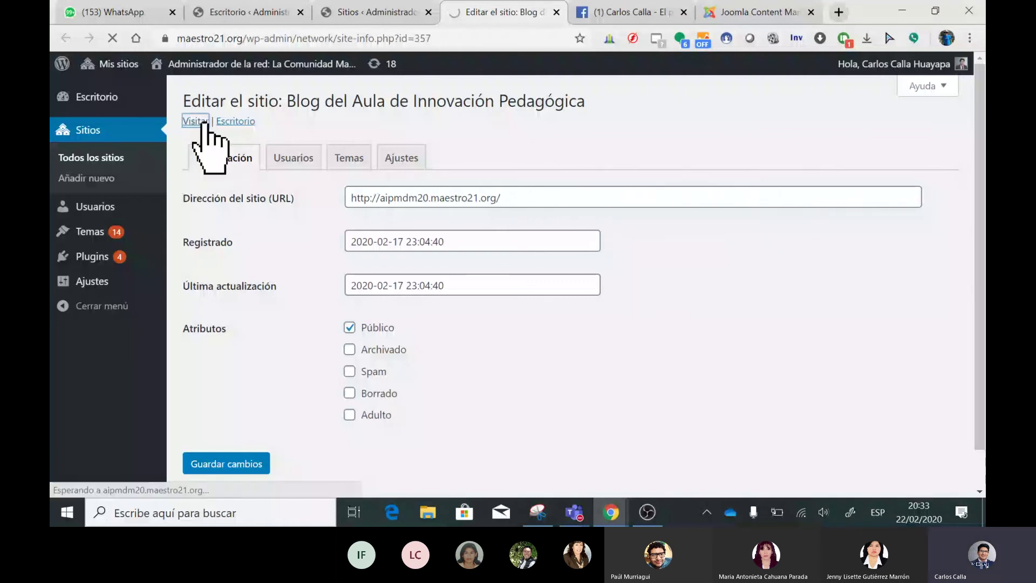
scroll(427, 286, "down", 4)
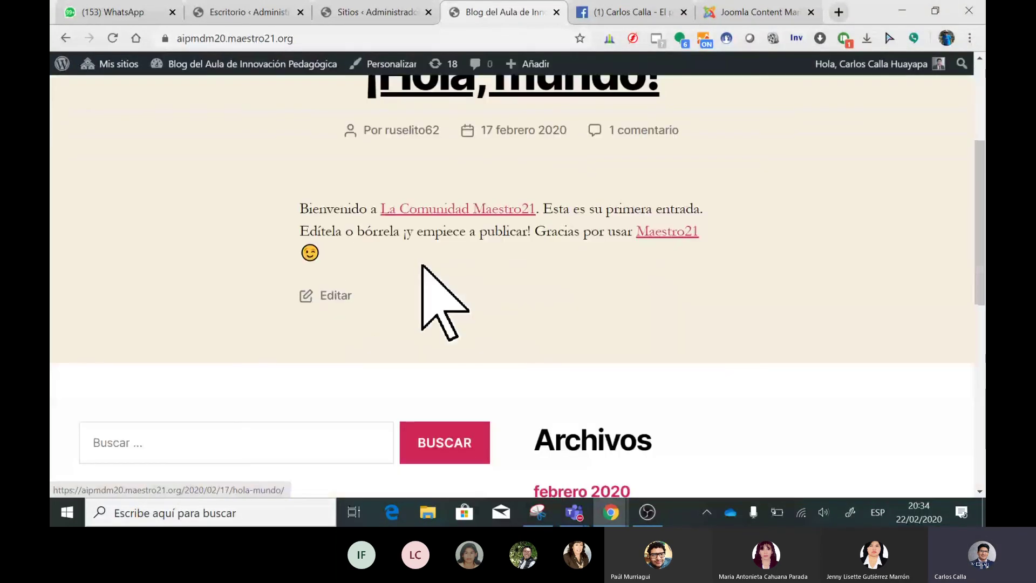
scroll(422, 266, "down", 2)
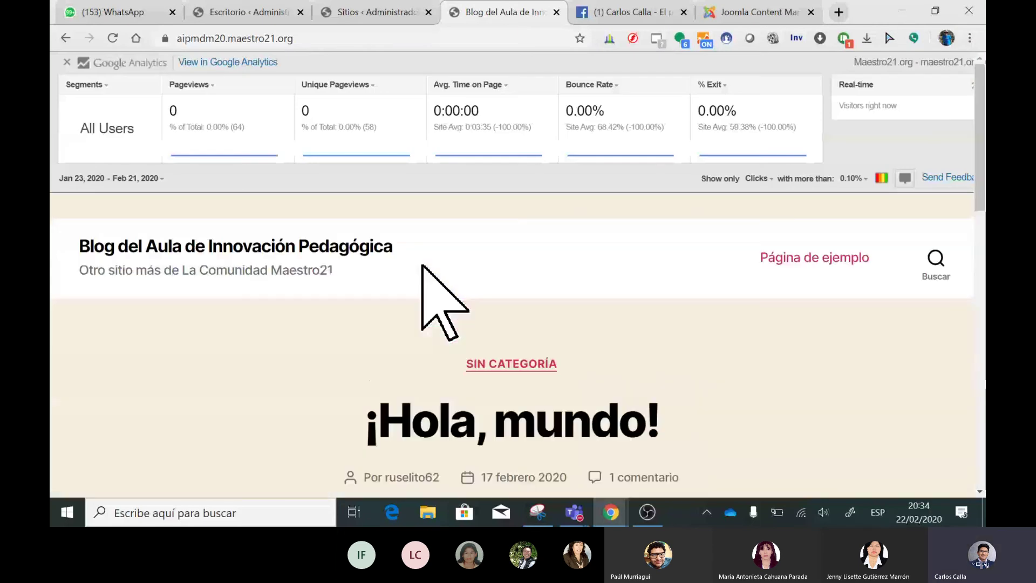
scroll(422, 265, "down", 8)
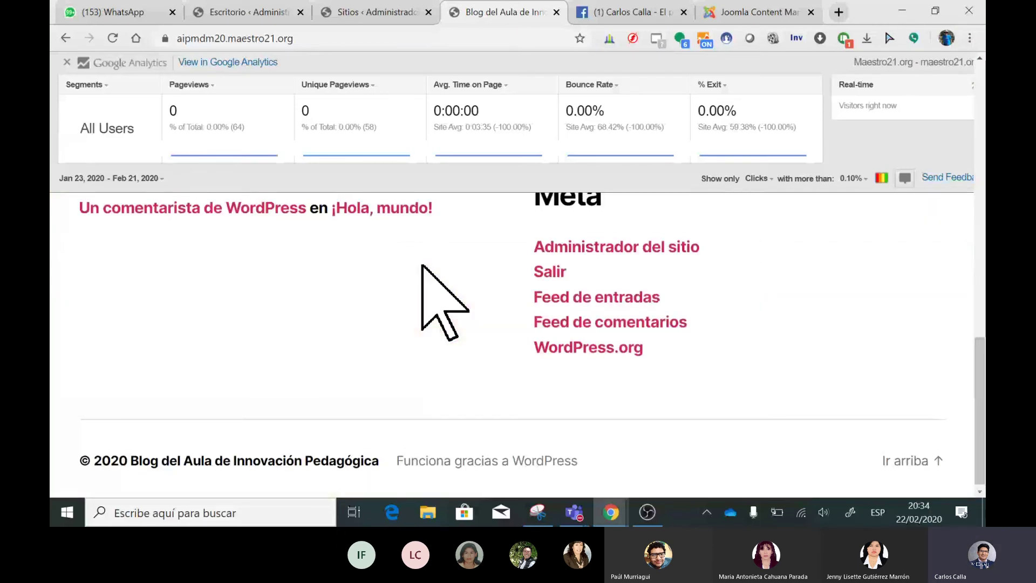
scroll(443, 302, "up", 10)
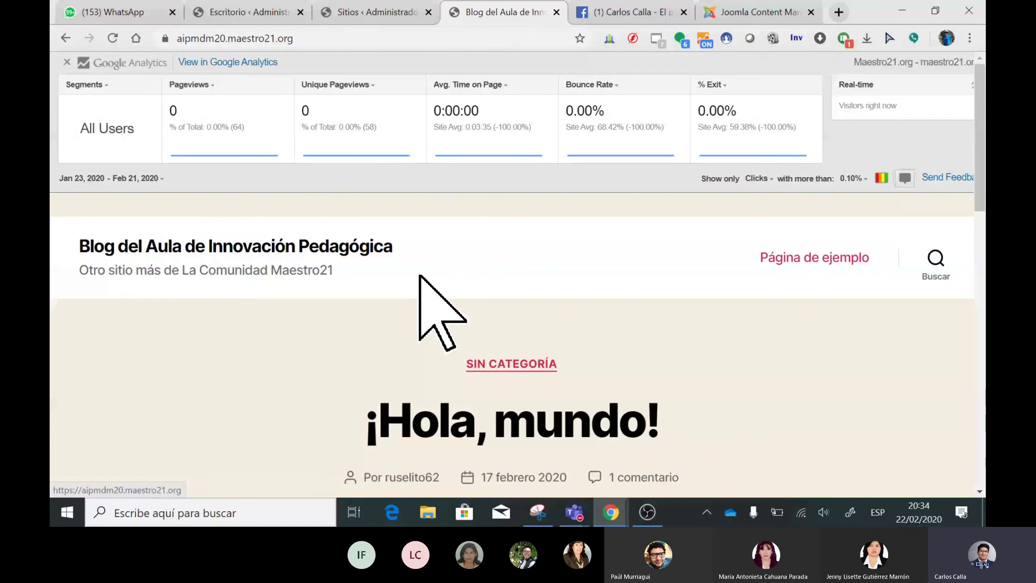
scroll(456, 317, "down", 3)
scroll(456, 317, "down", 3)
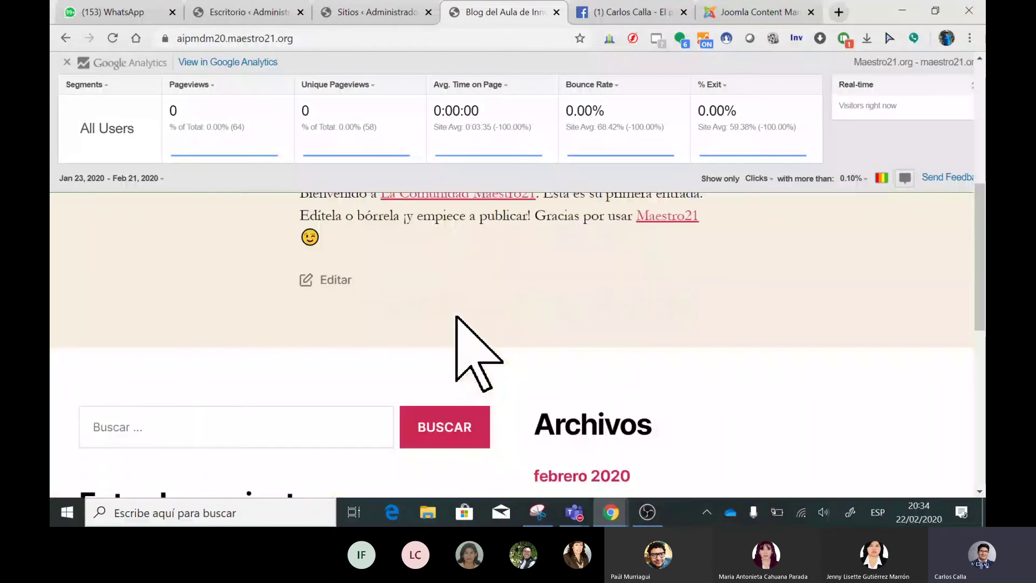
scroll(456, 317, "down", 5)
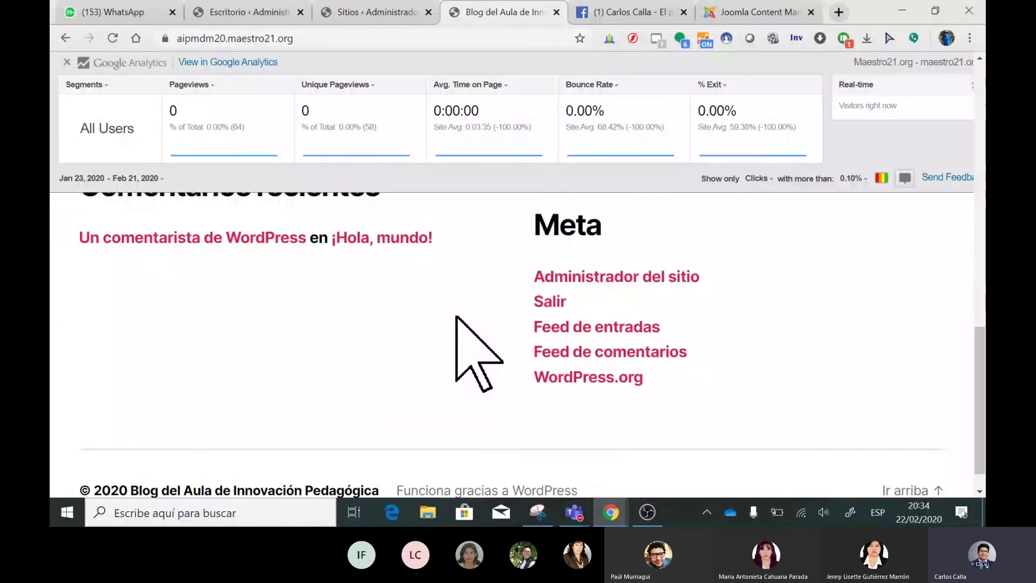
key("Home")
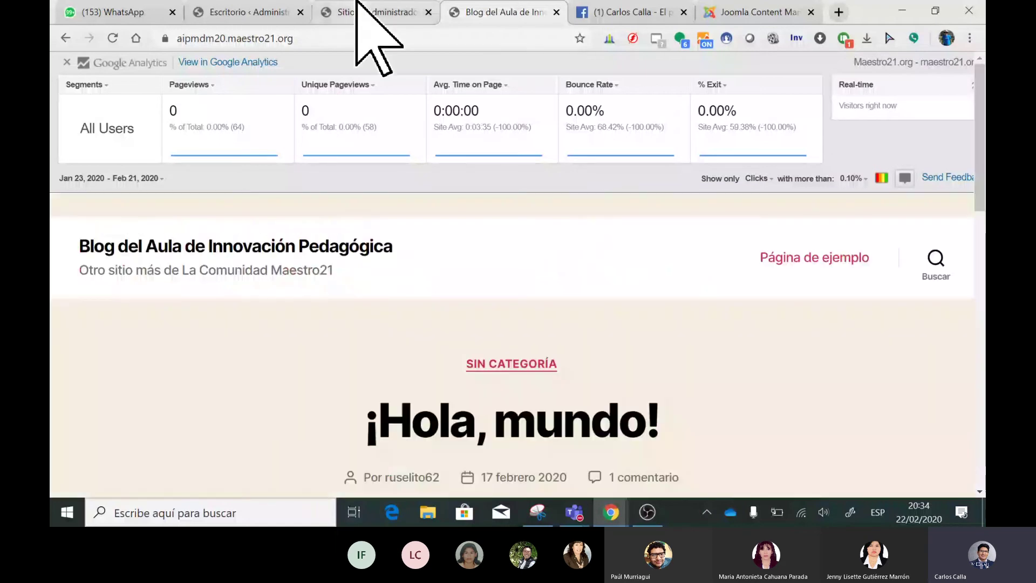
Return to the sites list and visit medusa.maestro21.org in a new tab to view its front page
left_click(357, 4)
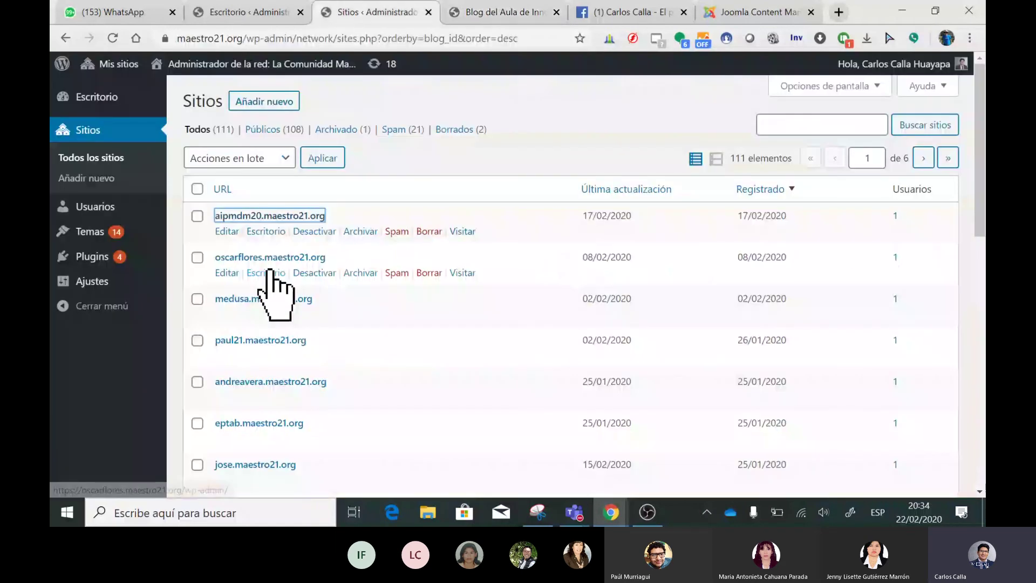
middle_click(462, 314)
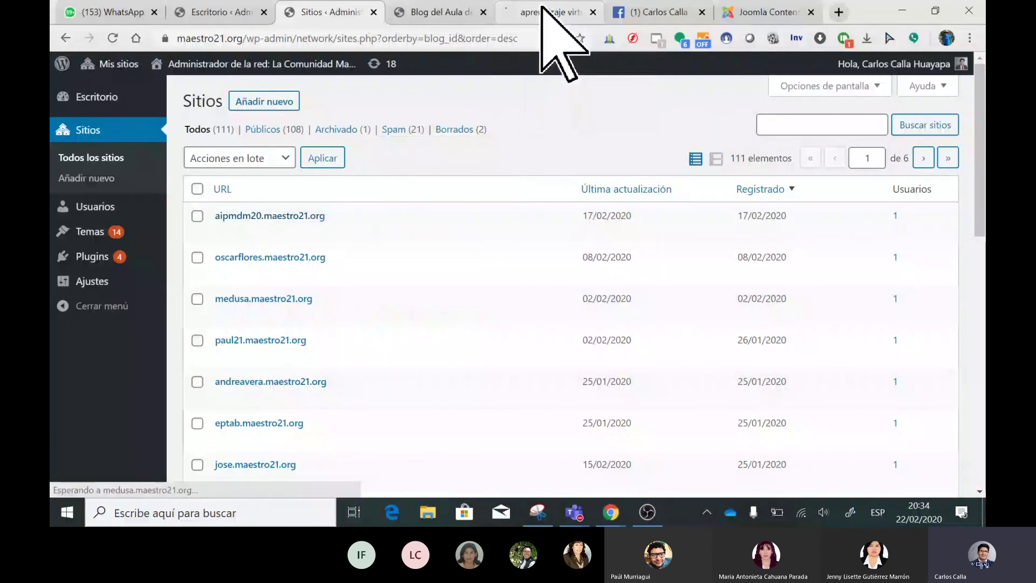
left_click(545, 14)
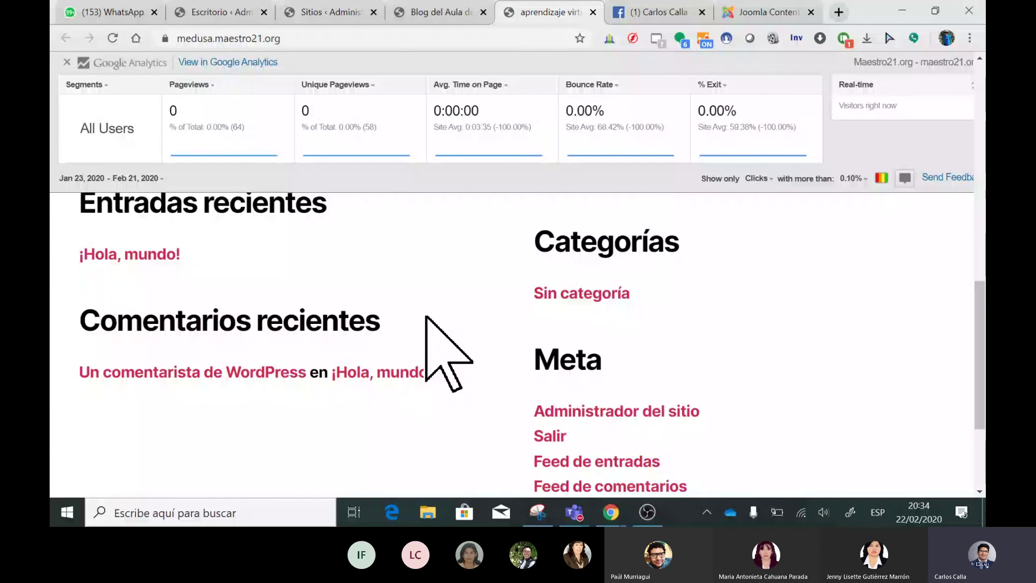
From the sites list, open the first three sites registered on 25/01/2020 in separate new tabs
left_click(351, 11)
middle_click(462, 397)
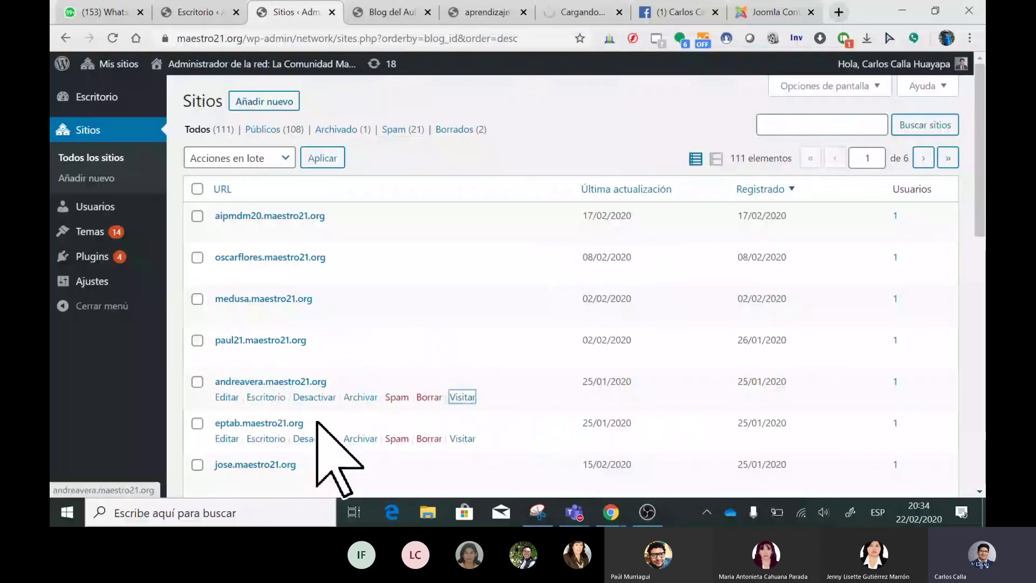
right_click(462, 439)
left_click(513, 303)
scroll(432, 432, "down", 1)
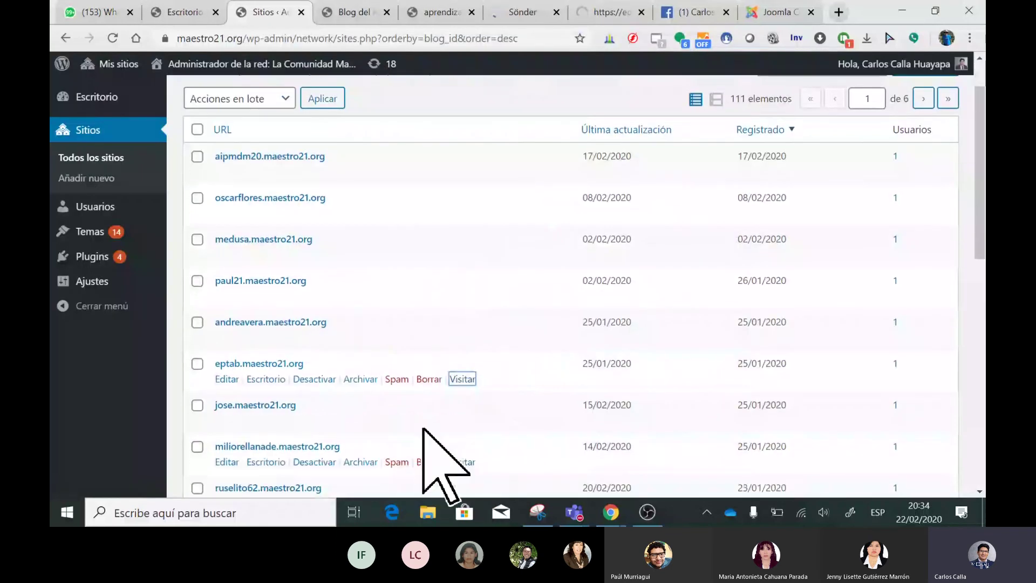
middle_click(465, 422)
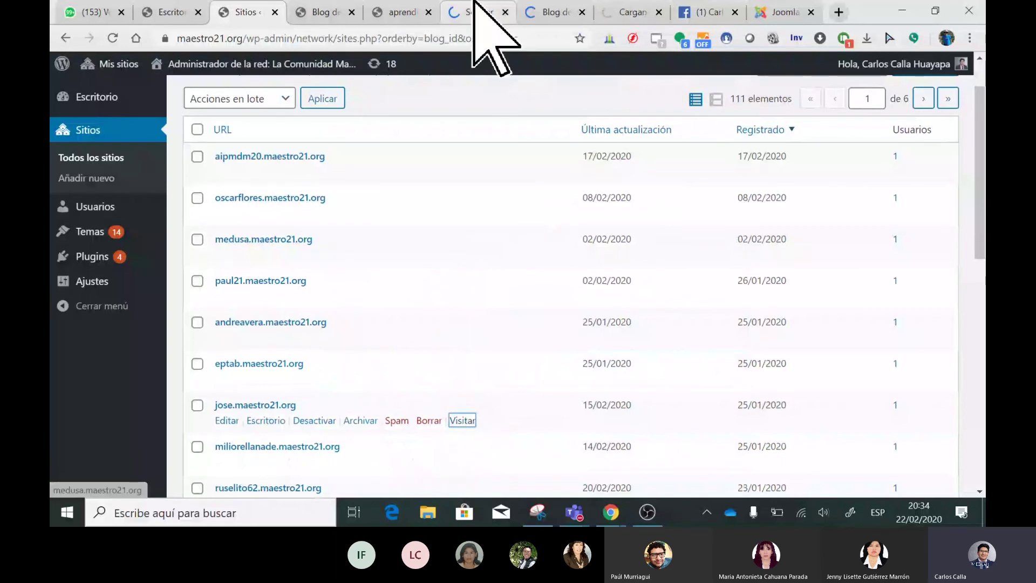
Copy the Sönder blog's address and open it in a new incognito window
left_click(473, 3)
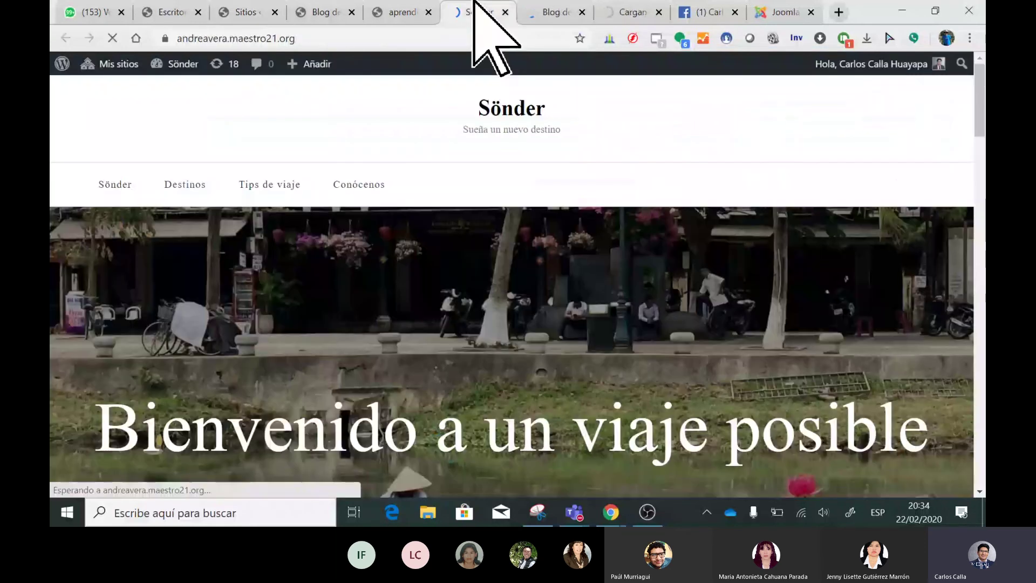
left_click(461, 38)
key("ctrl+c")
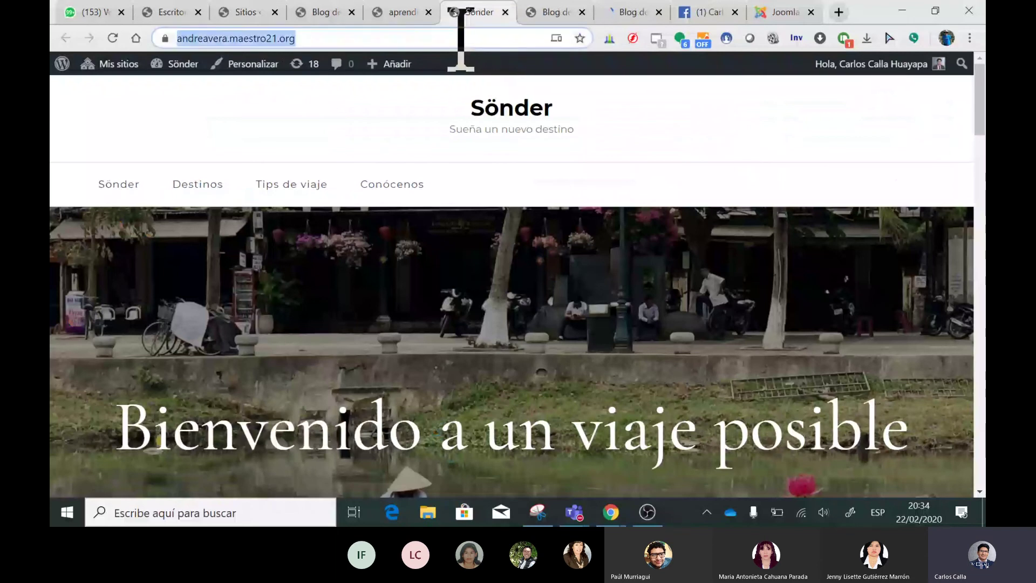
key("ctrl+shift+n")
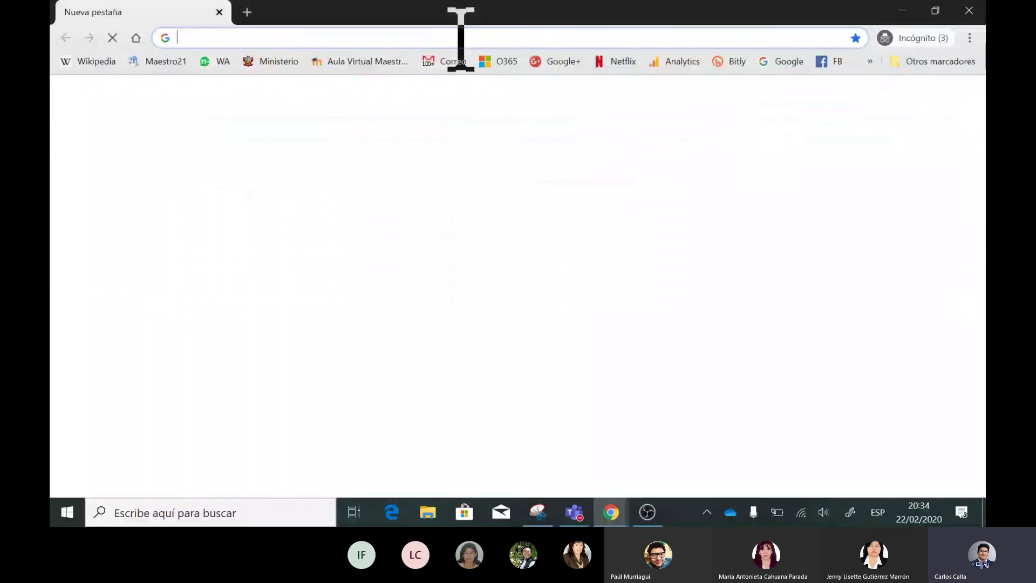
key("ctrl+v")
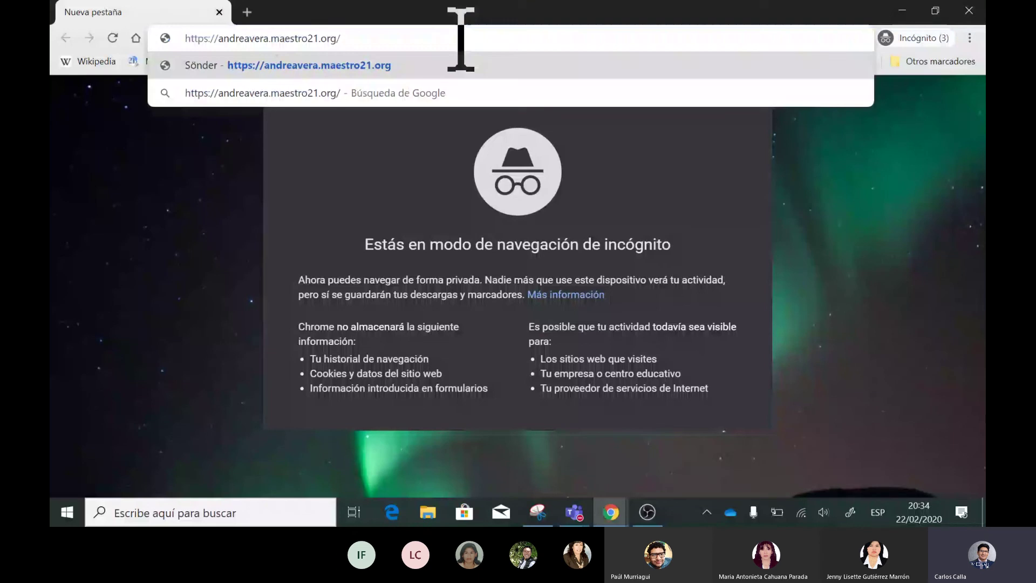
key("Return")
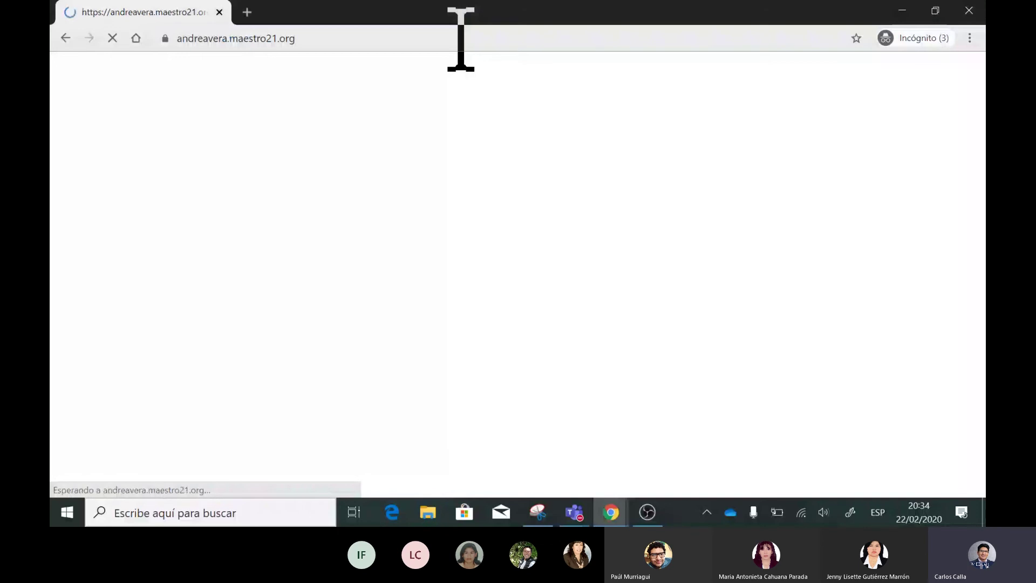
Examine the Sönder blog's front page as a visitor, from the welcome banner to the post "El primer intento..."
left_click(461, 38)
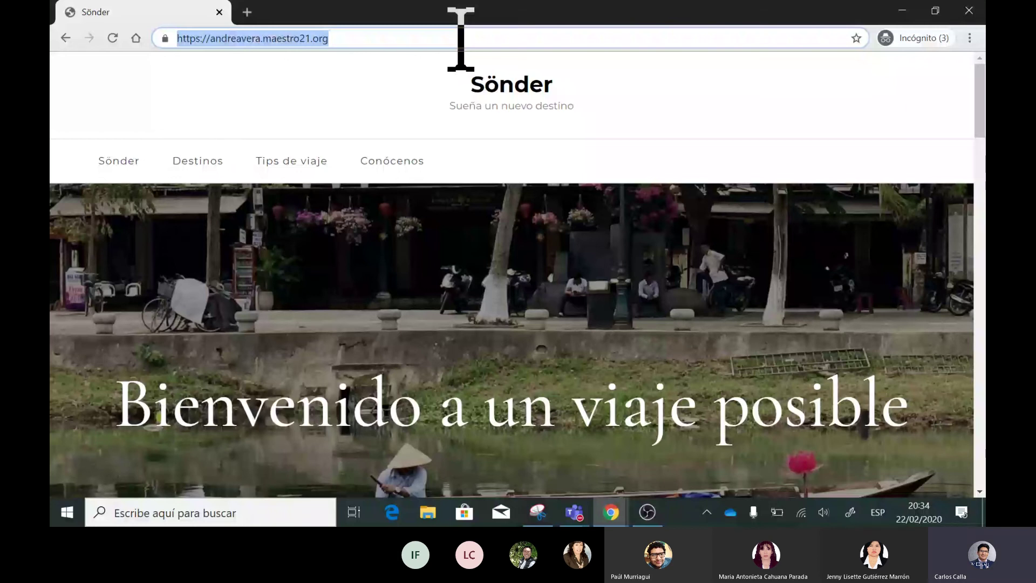
left_click(534, 216)
scroll(534, 216, "down", 5)
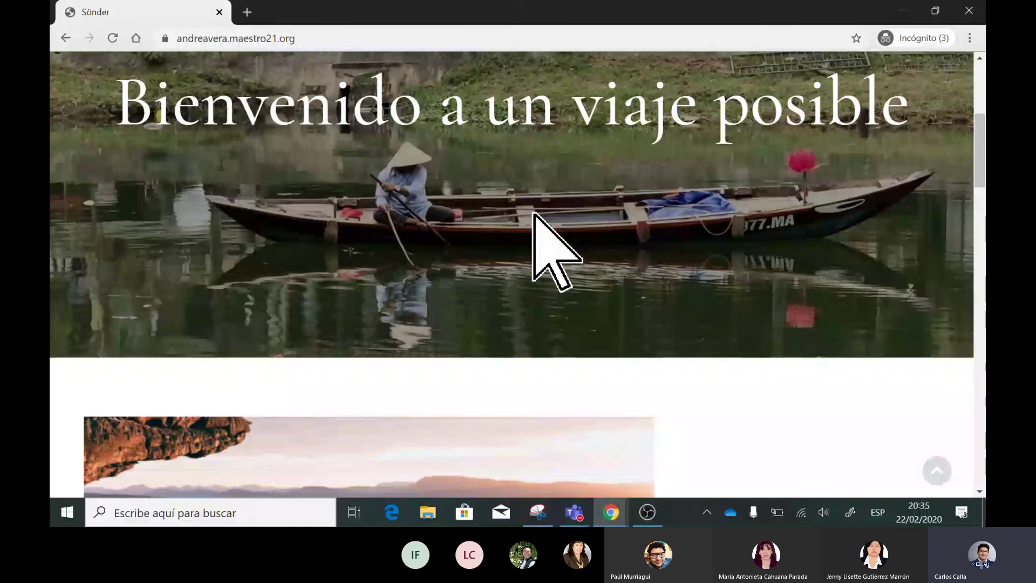
scroll(534, 214, "down", 9)
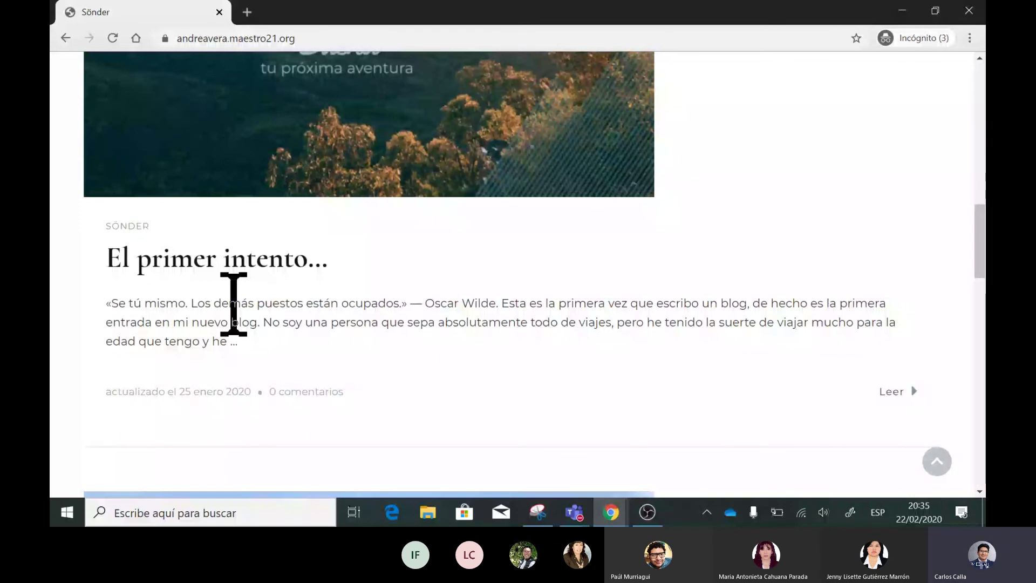
Read the SINGAPUR post excerpt on the Sönder front page, then open the Sin categoría page from the site's menu
scroll(234, 304, "down", 8)
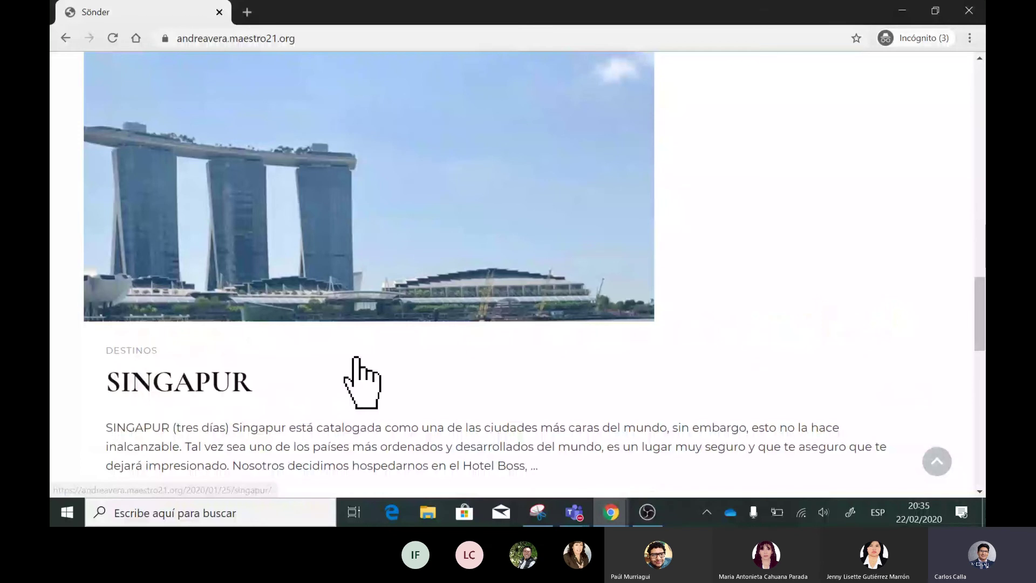
scroll(514, 249, "down", 4)
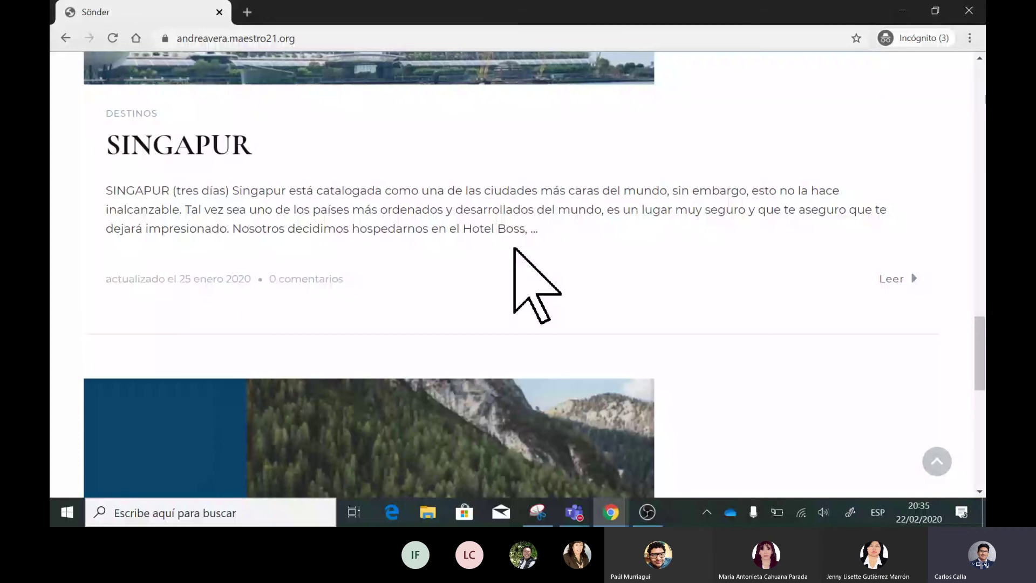
key("Home")
left_click(210, 164)
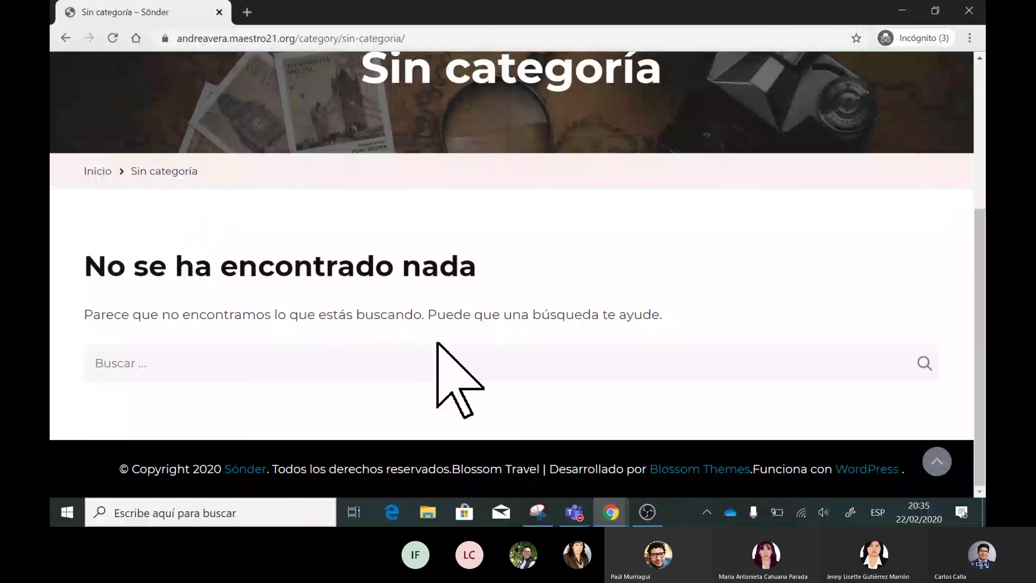
Open sondertrip.travel.blog, review its welcome banner and posts as far as "Lo que busco...", and return to the Sin categoría page
key("alt+Left")
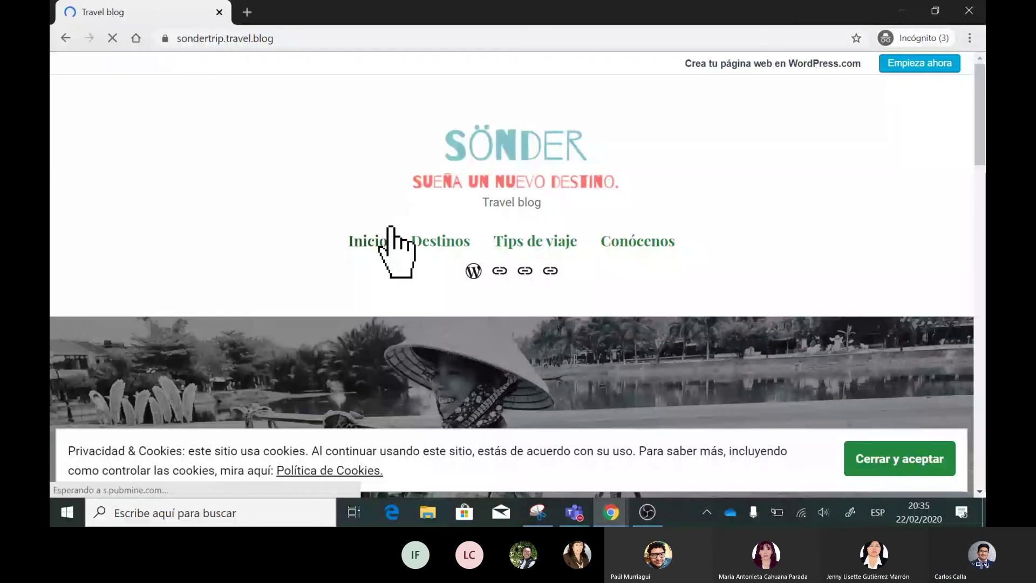
scroll(505, 286, "down", 5)
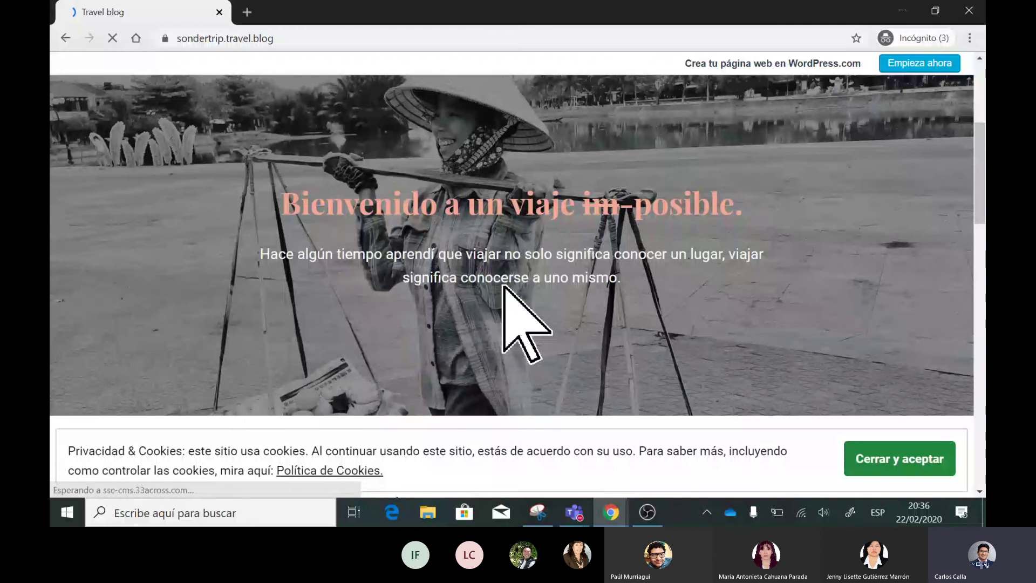
scroll(605, 323, "down", 10)
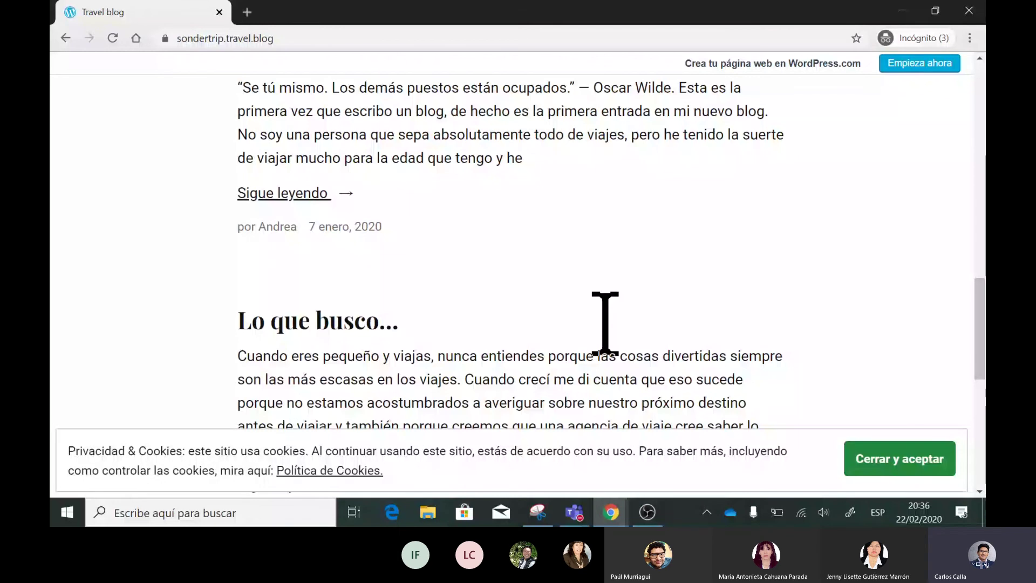
key("alt+Left")
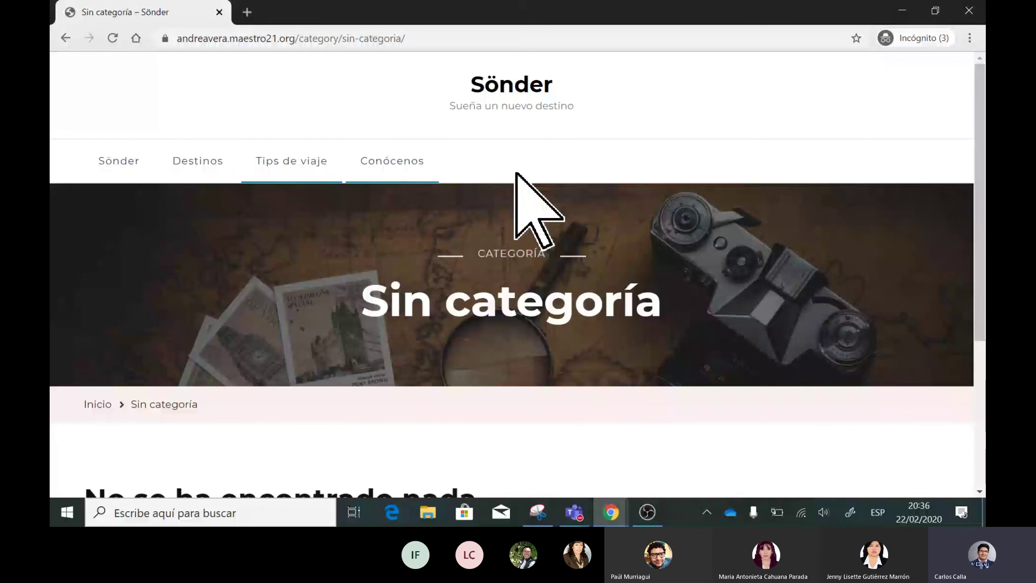
Switch to WhatsApp Web, open the dcasse.wordpress.com link shared in the group chat, and view the page it loads
key("alt+Tab")
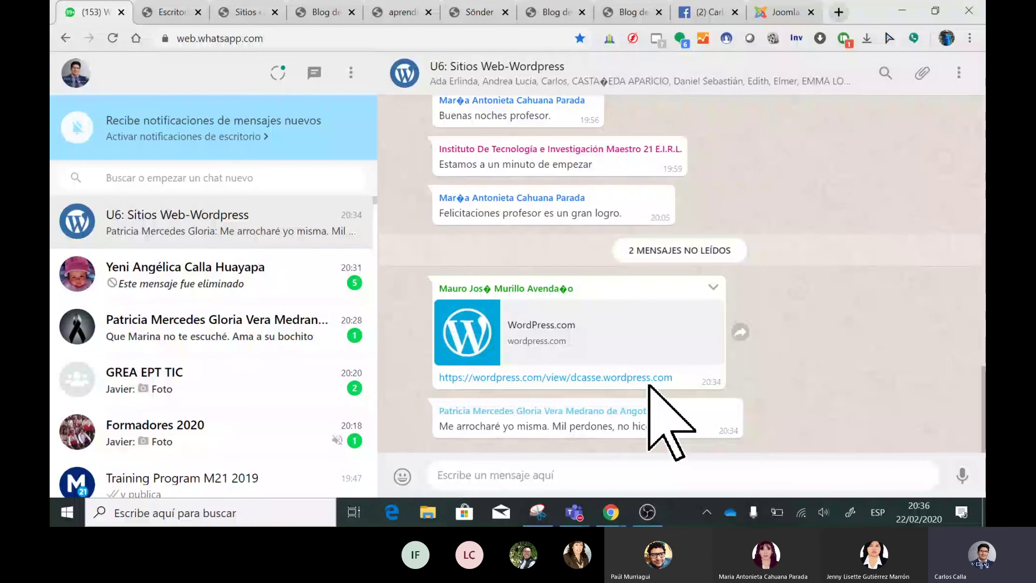
left_click(649, 378)
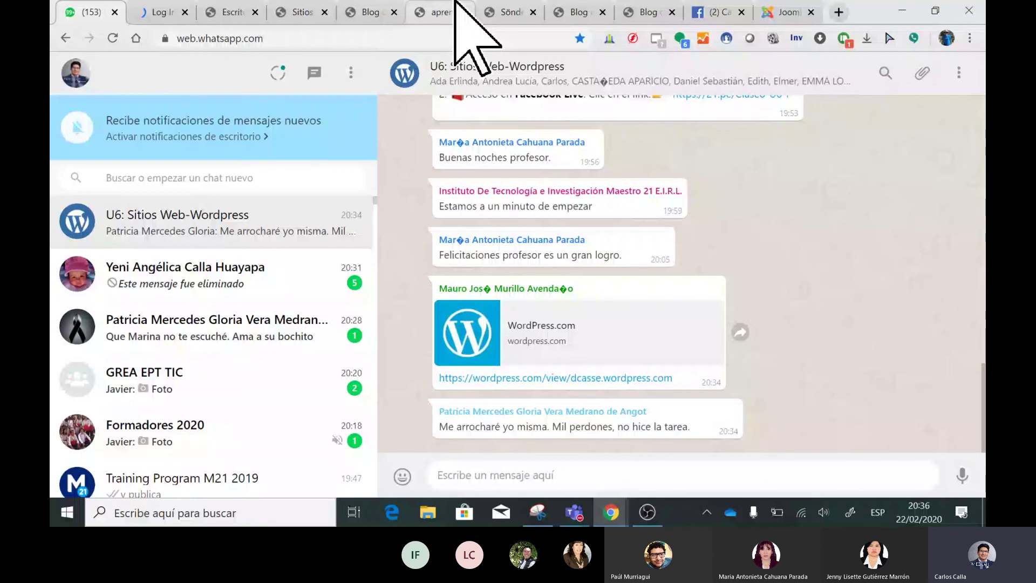
left_click(174, 4)
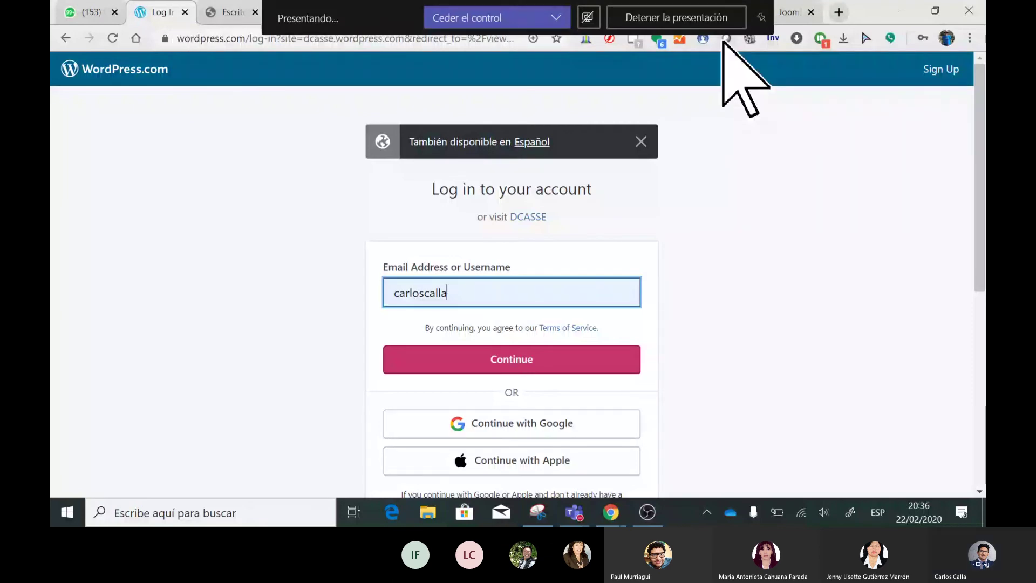
left_click(650, 92)
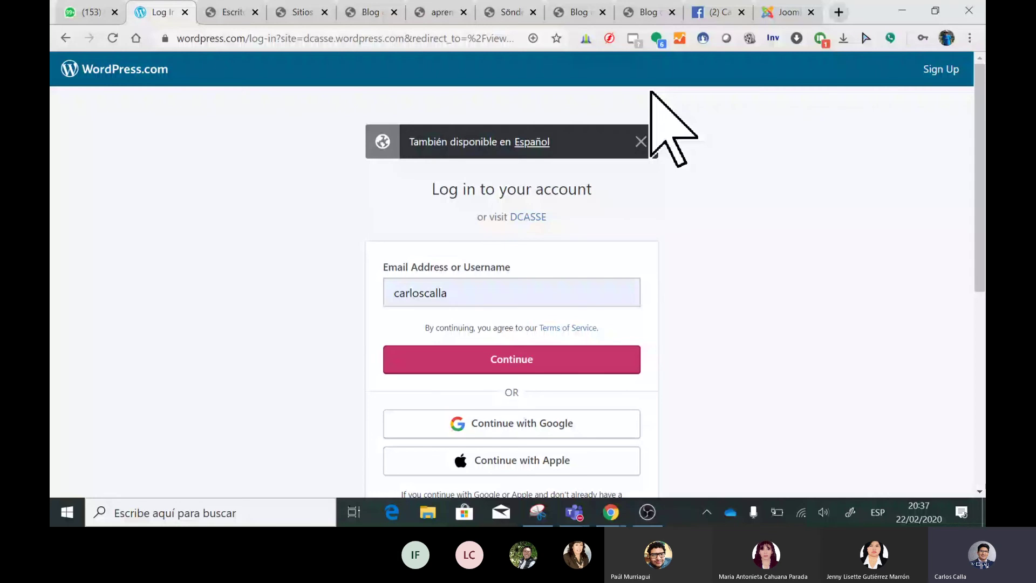
Return to the network's sites list, close the two blog tabs just after it, and show the Sönder blog
left_click(313, 12)
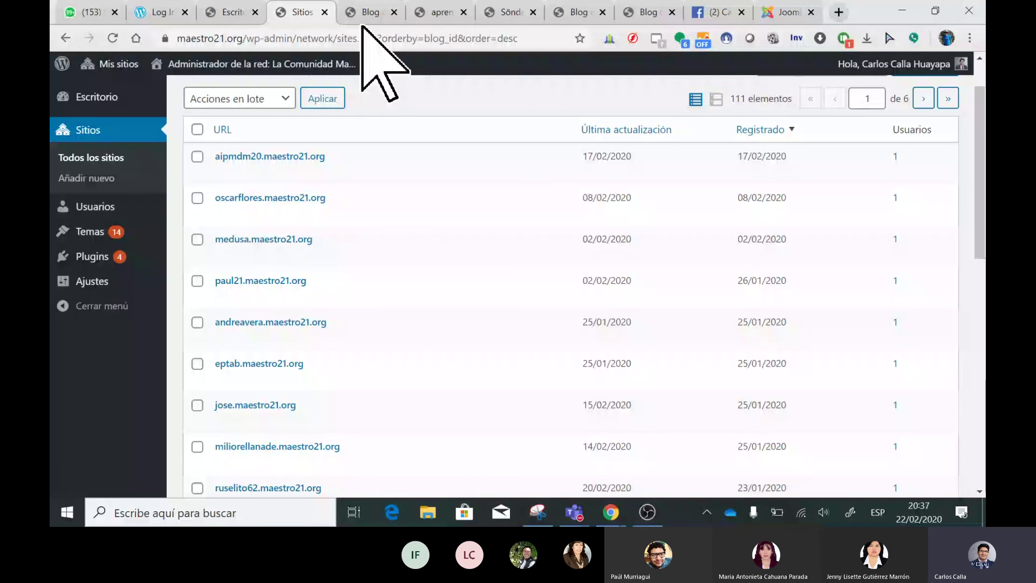
left_click(394, 12)
left_click(394, 12)
left_click(372, 12)
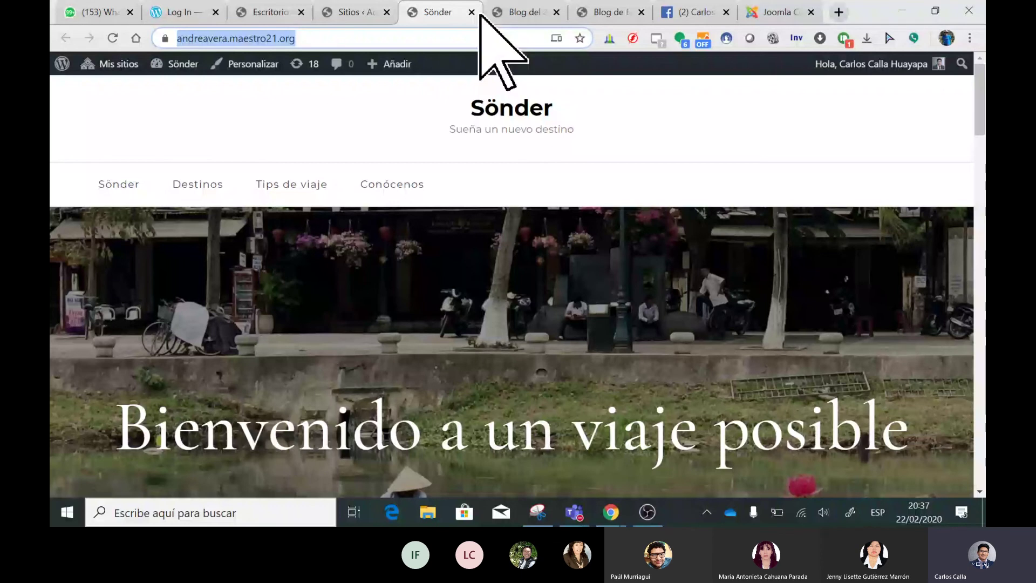
left_click(473, 12)
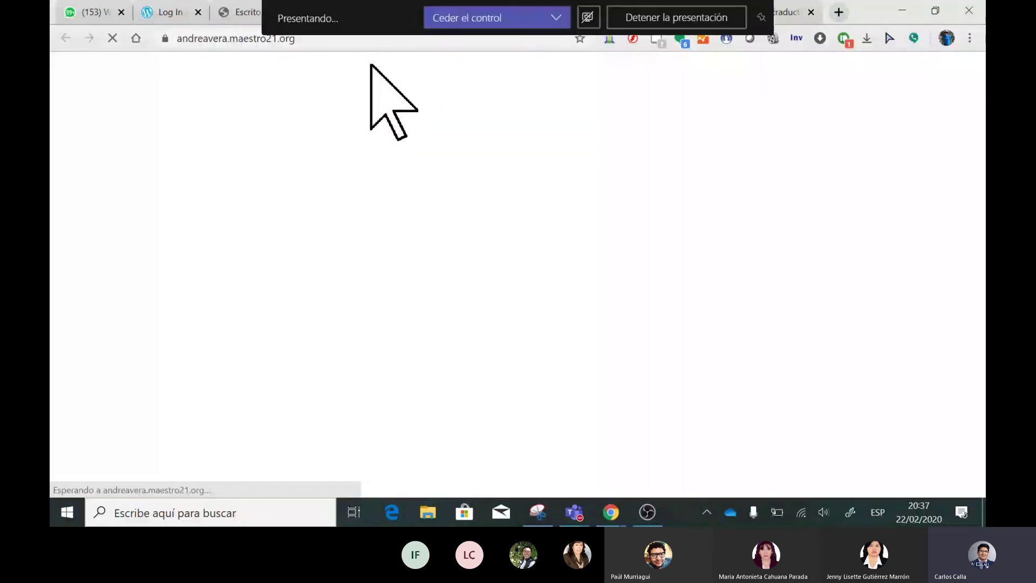
left_click(511, 16)
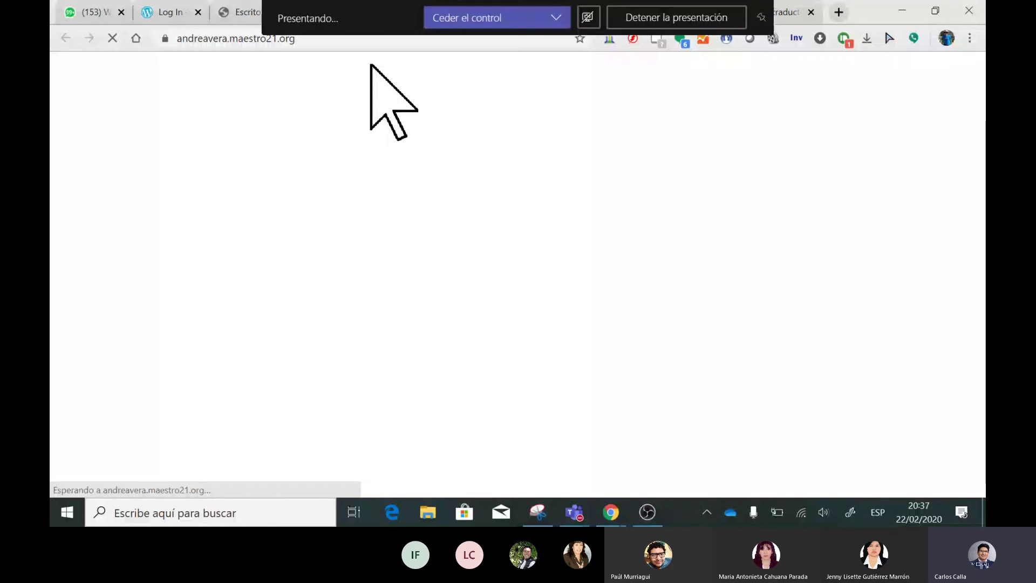
Translate "Sönder" into Spanish in Google's translator with language detection, and listen to the source word's pronunciation
key("ctrl+9")
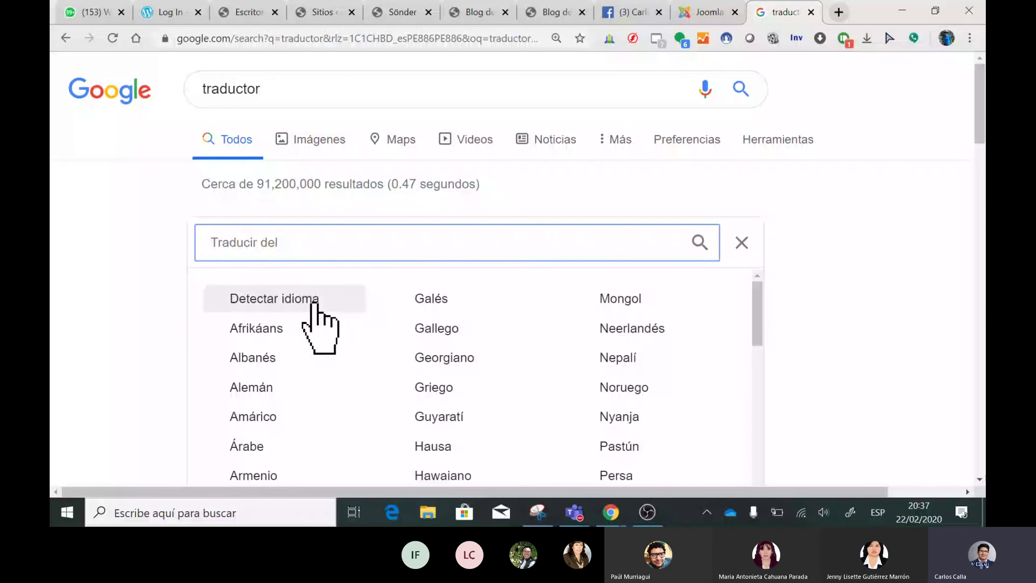
left_click(315, 300)
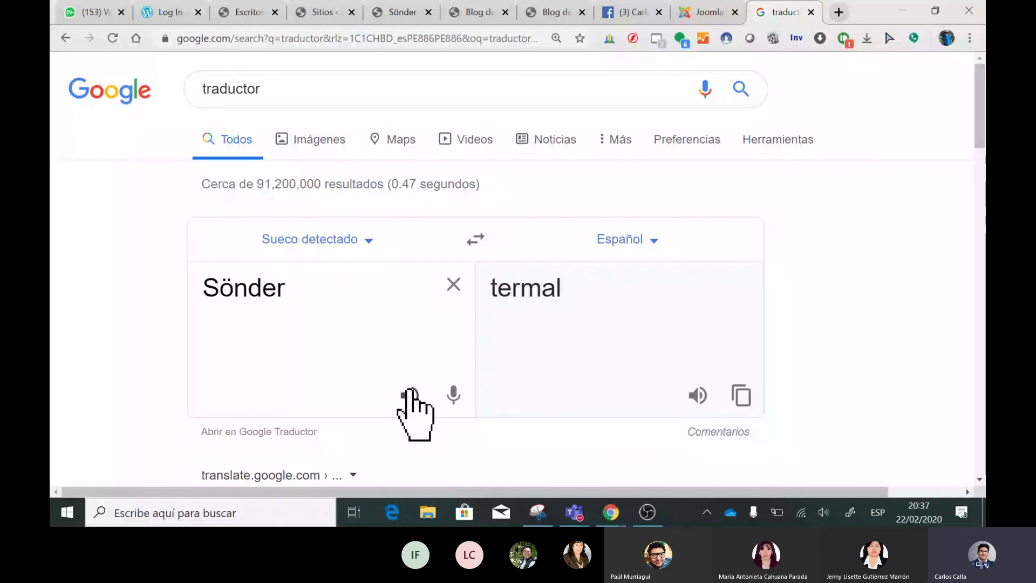
left_click(410, 394)
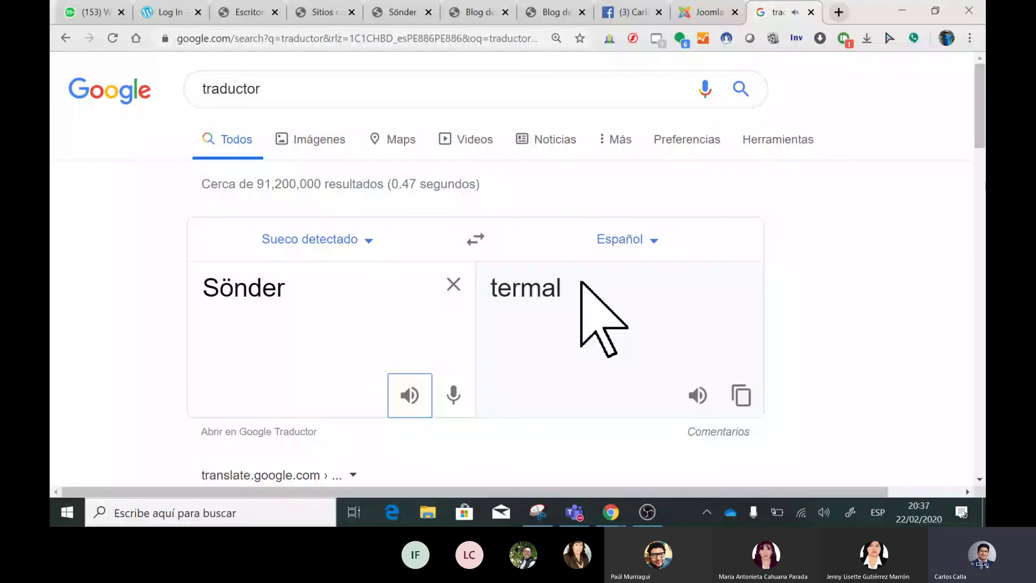
scroll(475, 370, "down", 1)
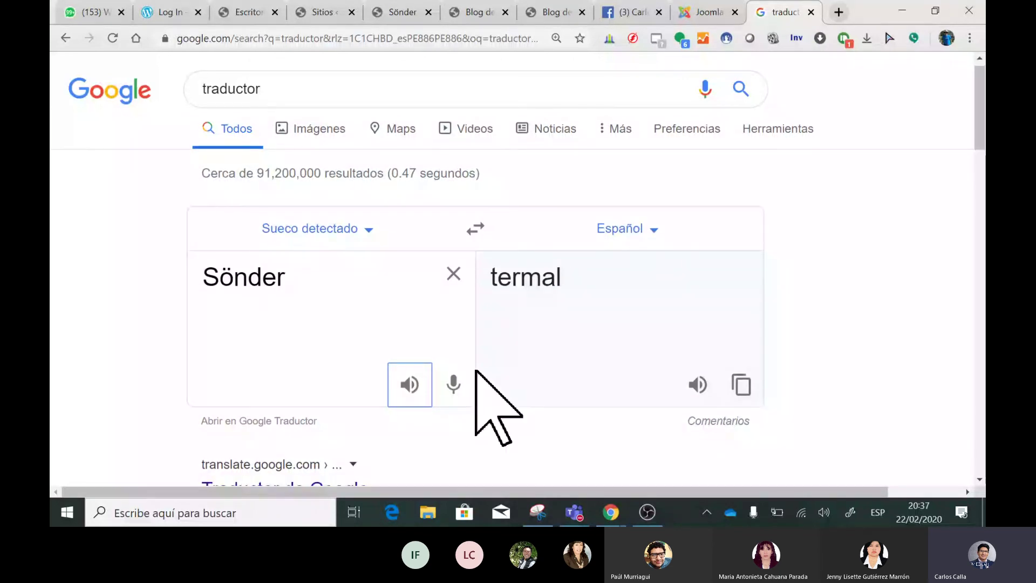
scroll(982, 145, "down", 3)
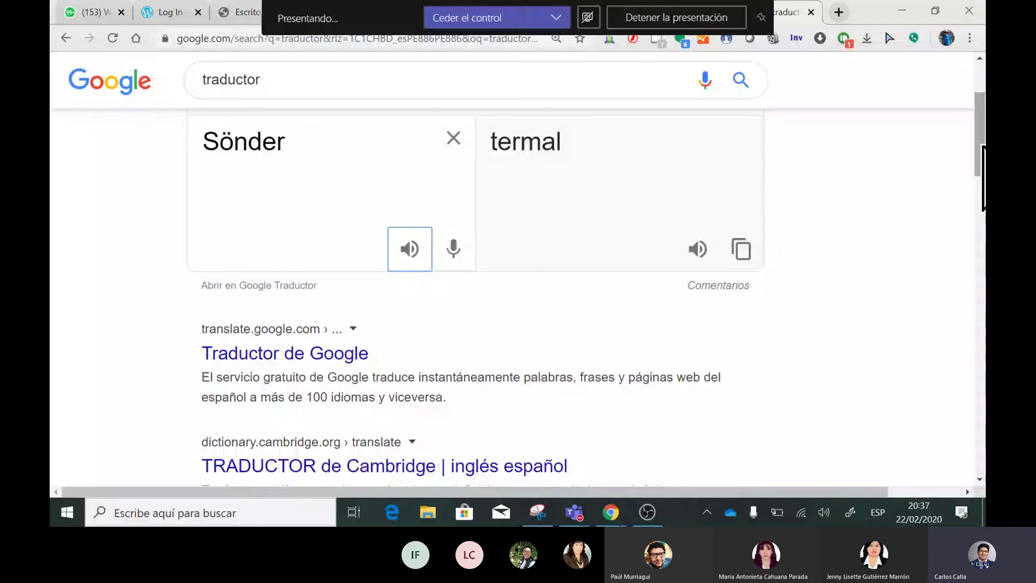
Switch to the Teams meeting chat, highlight the question about losing a WordPress site that is not updated, and minimize the meeting
key("alt+Tab")
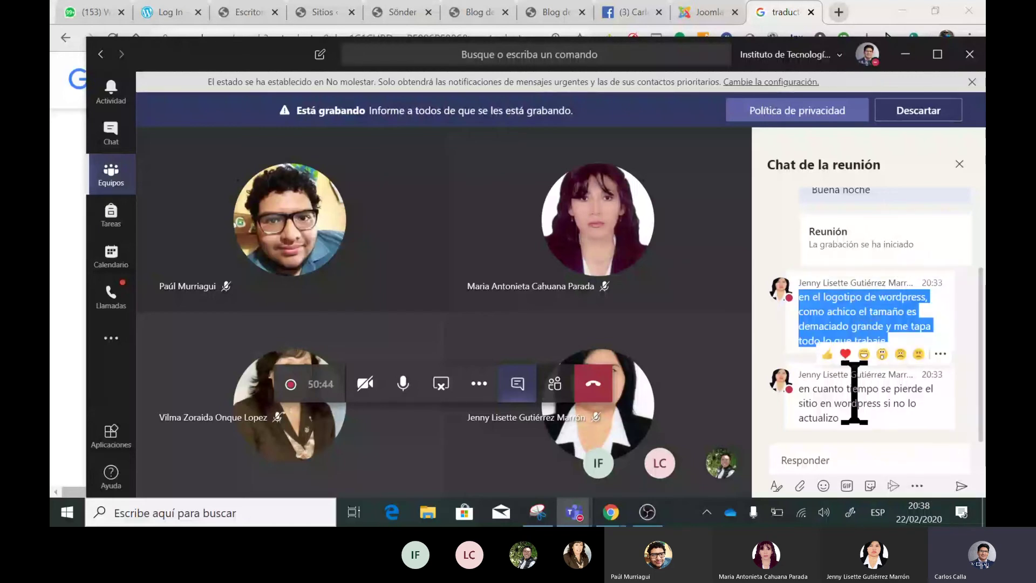
triple_click(854, 392)
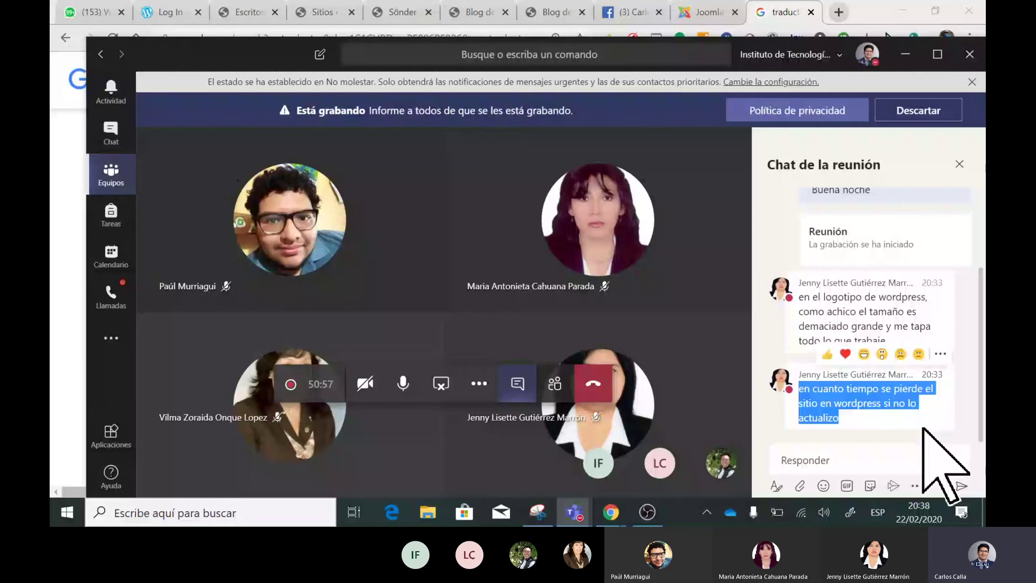
left_click(906, 54)
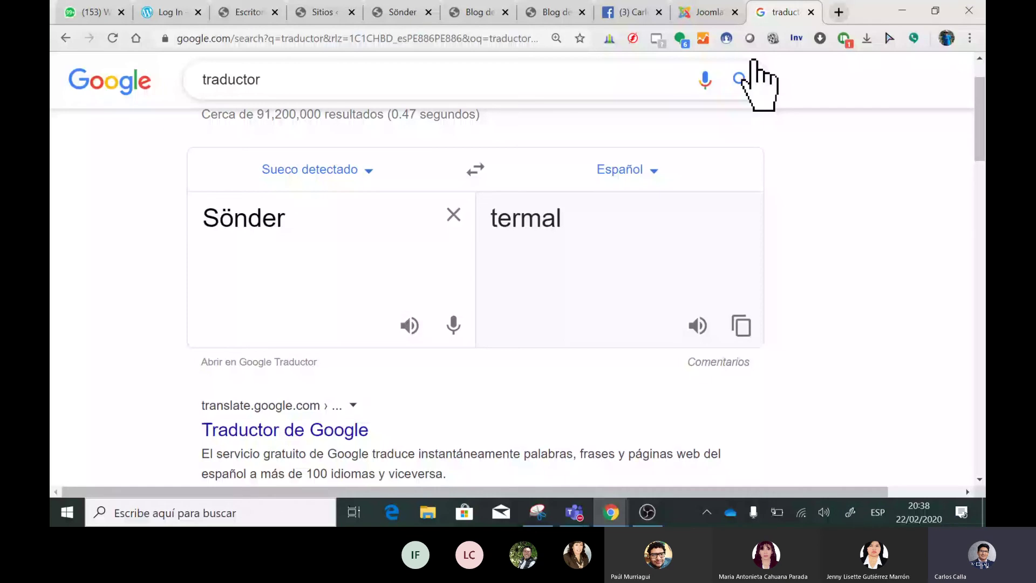
Close the Joomla website and go past the eptab.maestro21.org blog to the Blog de EPT front page
key("ctrl+shift+Tab")
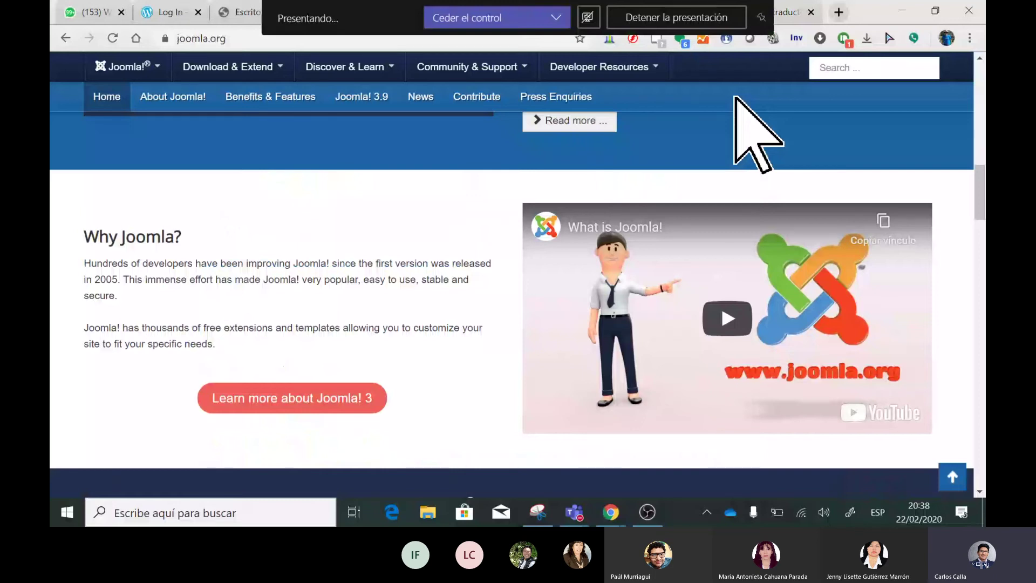
key("ctrl+shift+Tab")
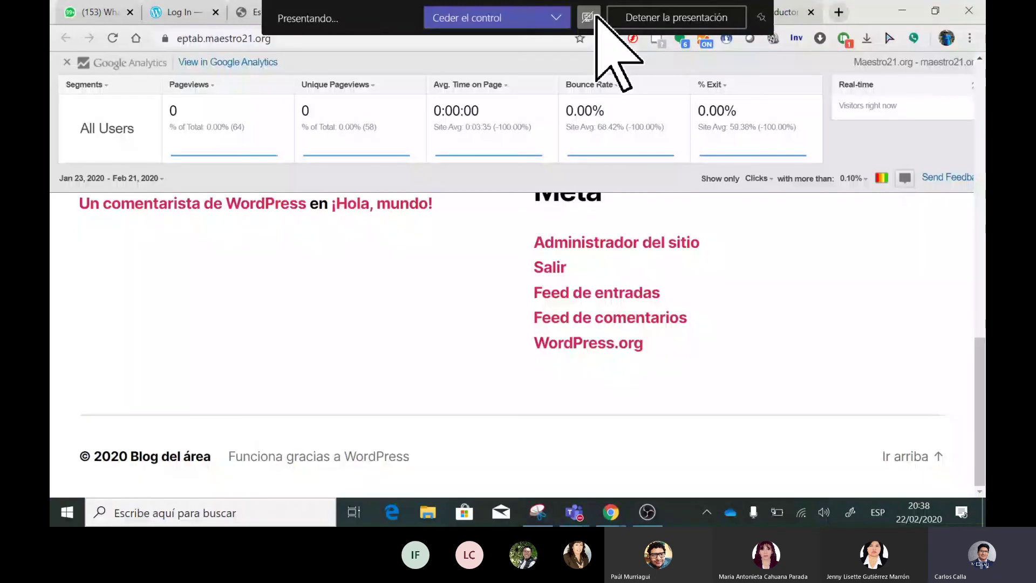
key("ctrl+Tab")
Examine the Blog de EPT front page from CONCURSOS EPT to "¡Hola, mundo!", including its embedded content and social sharing buttons
scroll(566, 256, "down", 2)
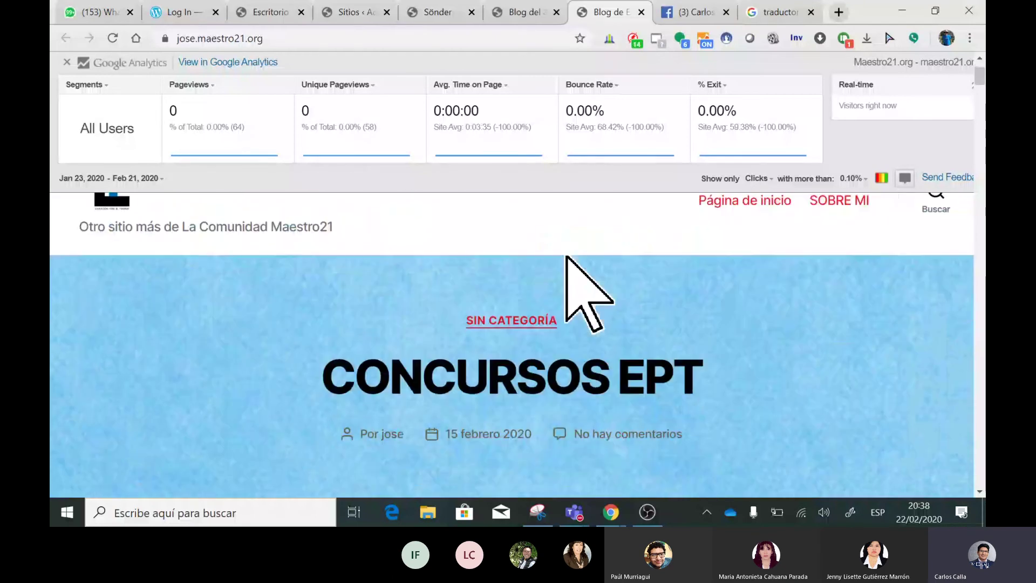
scroll(567, 257, "down", 5)
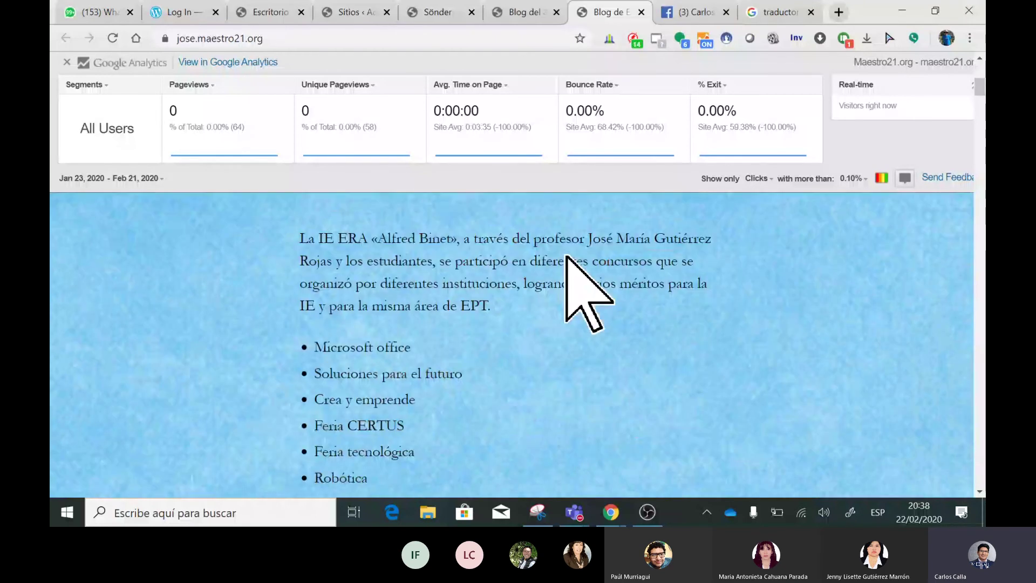
scroll(567, 257, "down", 5)
scroll(566, 255, "down", 5)
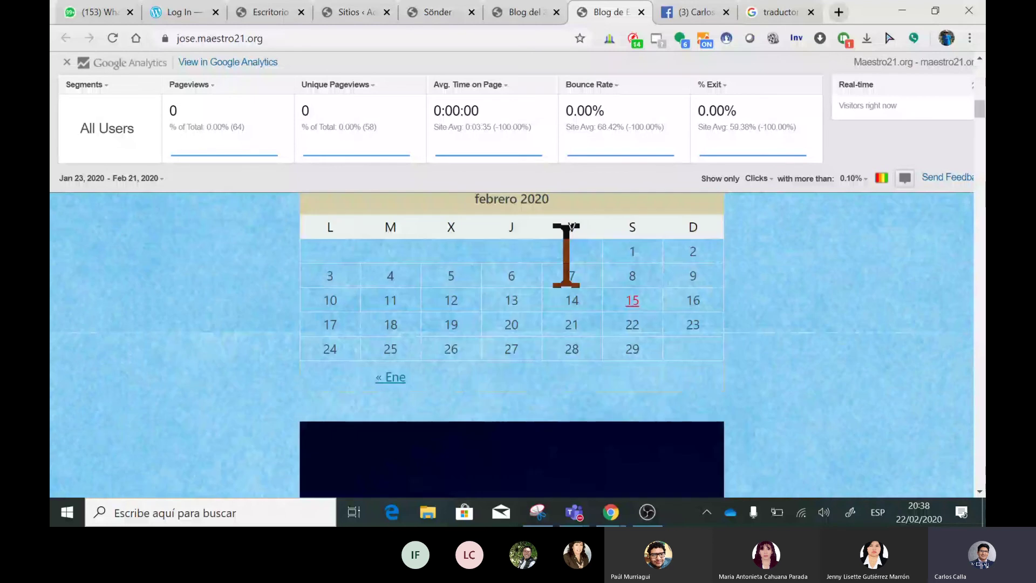
scroll(566, 255, "down", 5)
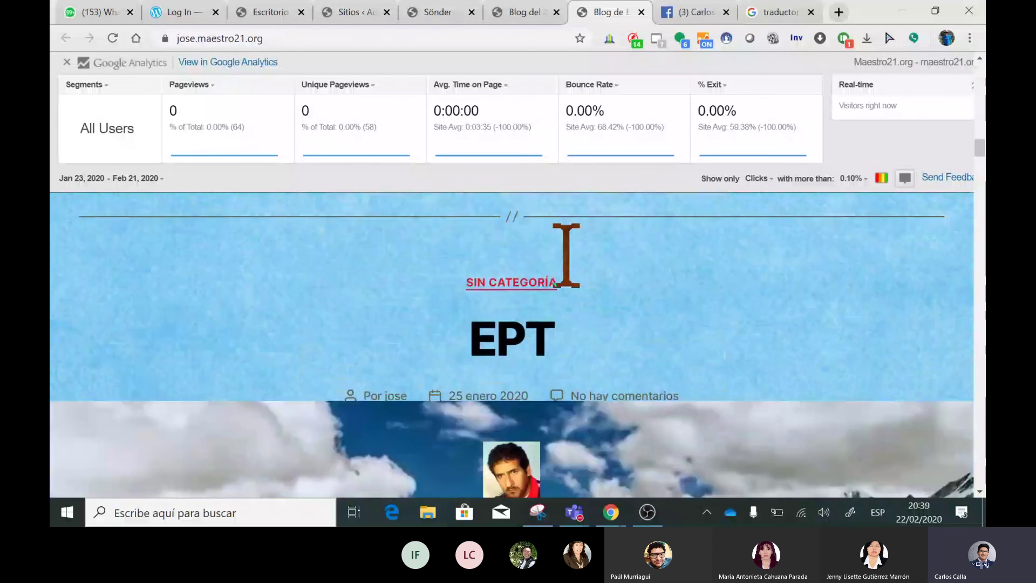
scroll(567, 255, "down", 5)
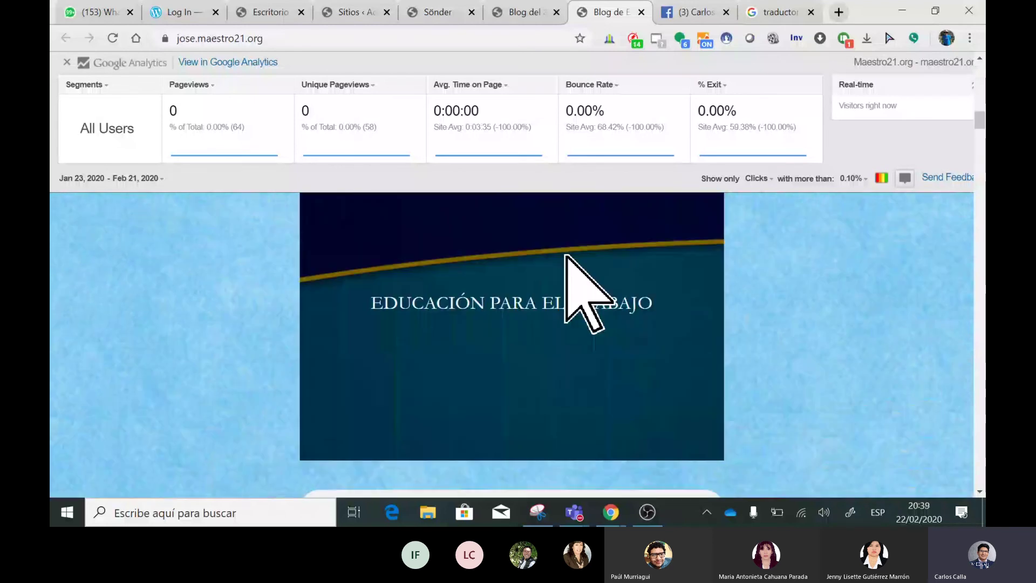
scroll(573, 262, "down", 5)
scroll(556, 302, "down", 5)
scroll(74, 294, "up", 1)
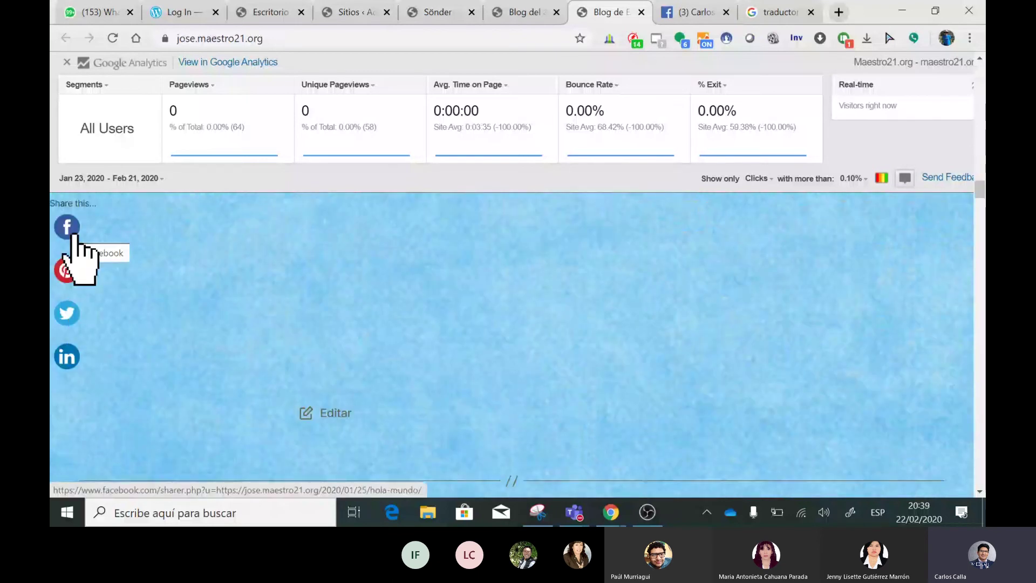
scroll(151, 318, "up", 3)
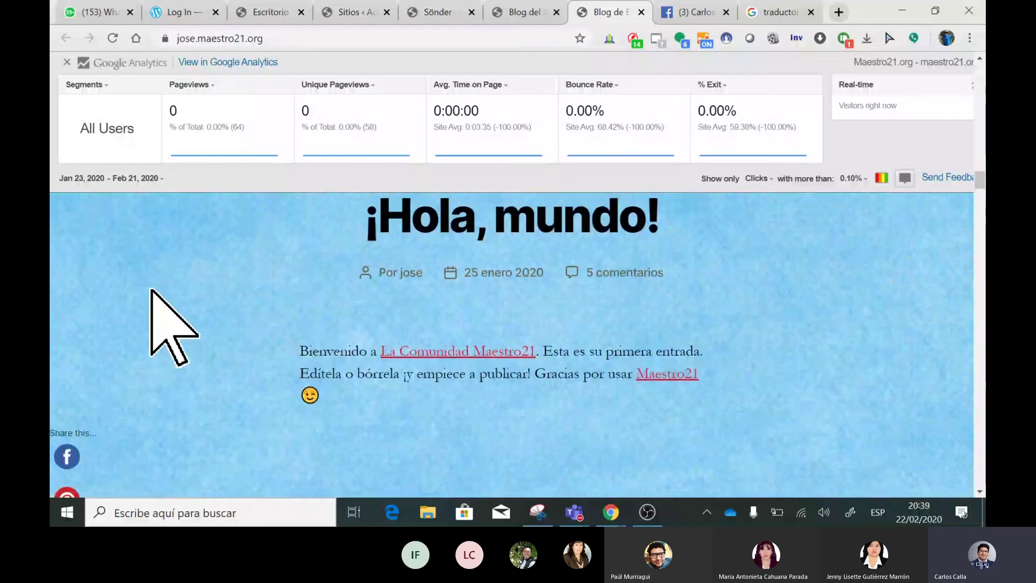
scroll(162, 323, "down", 3)
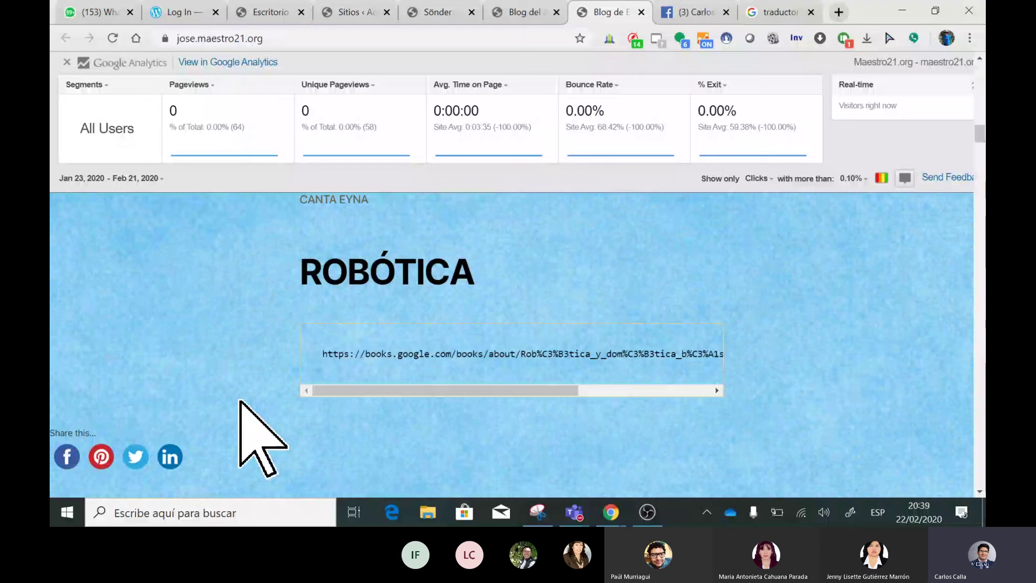
Open the blog's EL ÁREA DE EDUCACIÓN PARA EL TRABAJO page and highlight part of its title
key("F5")
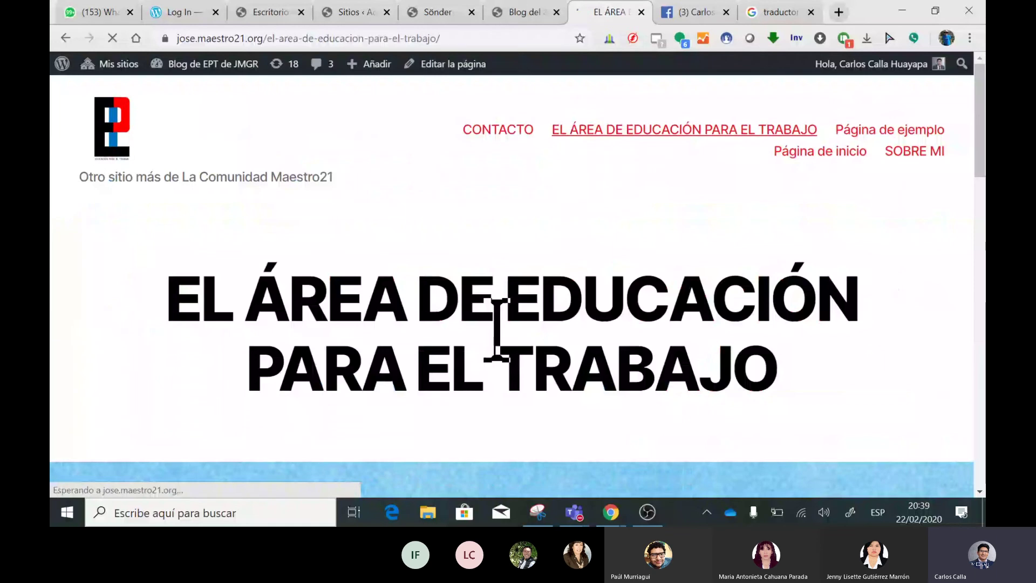
left_click_drag(497, 329, 789, 397)
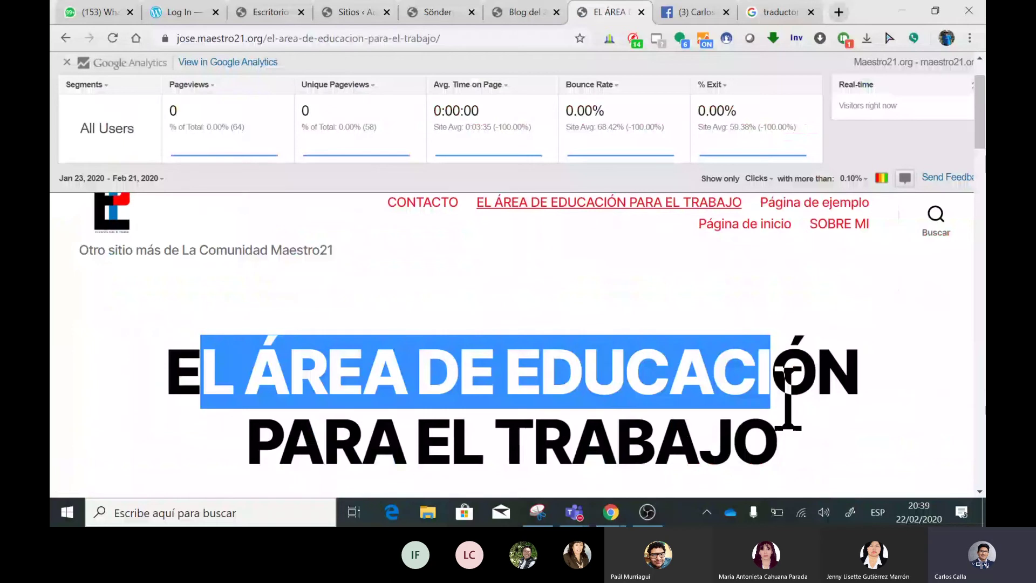
Open the ¡Hola, mundo! post through the oldest entry in the page's recent comments list
scroll(701, 378, "down", 10)
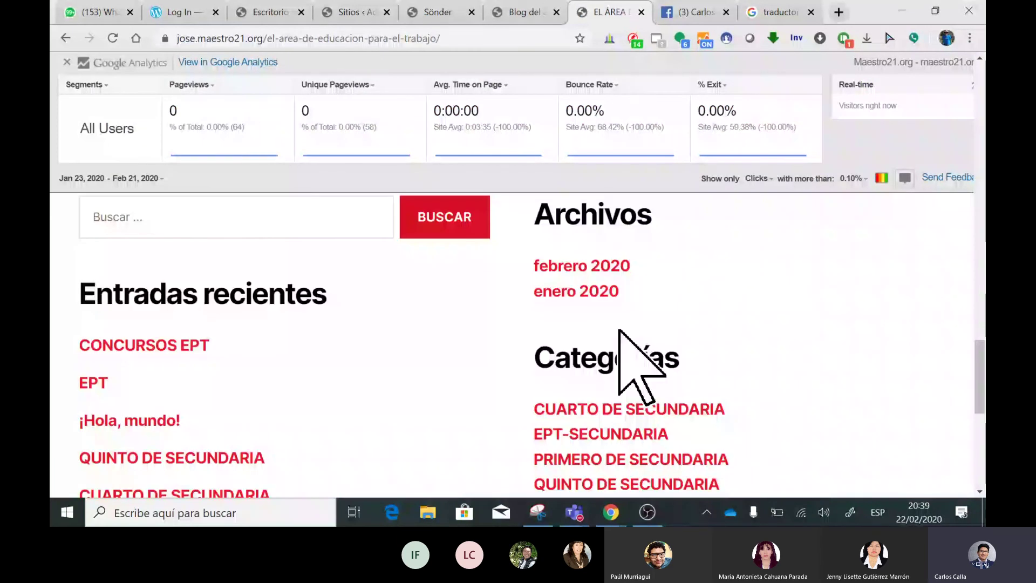
scroll(173, 266, "down", 6)
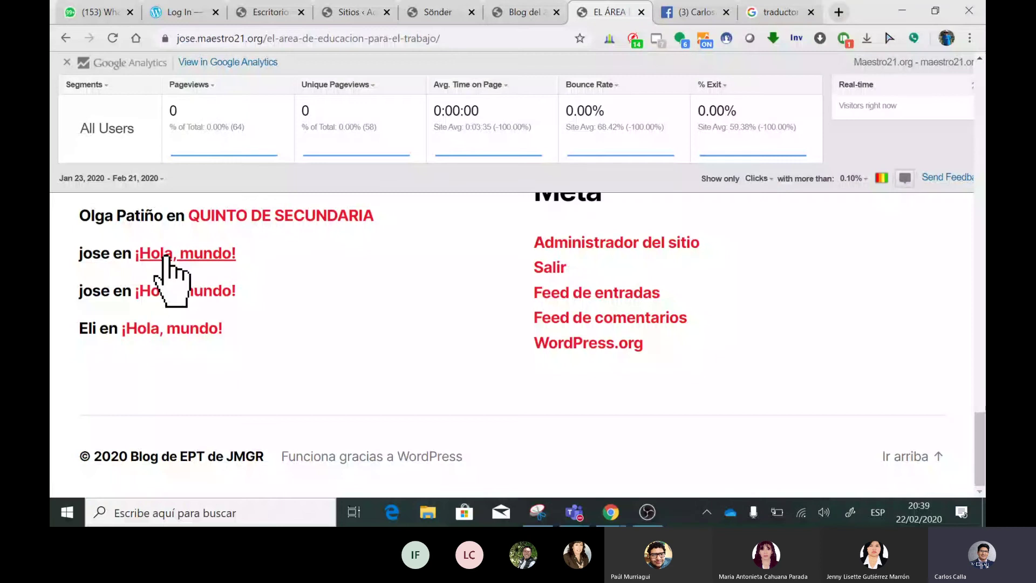
left_click(188, 331)
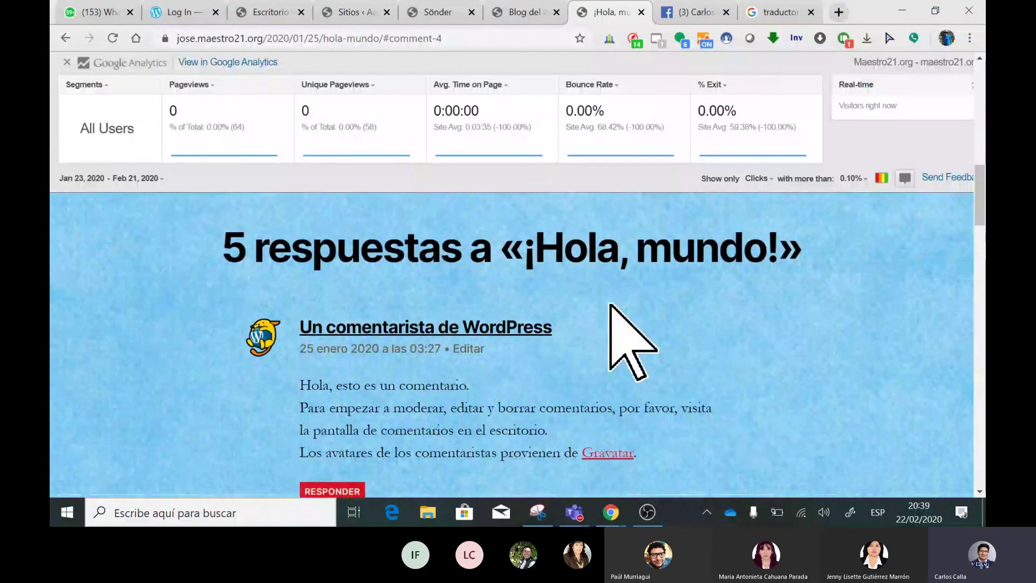
Examine the visitors' comments on ¡Hola, mundo! and the post author's reply to one of them
scroll(594, 361, "down", 5)
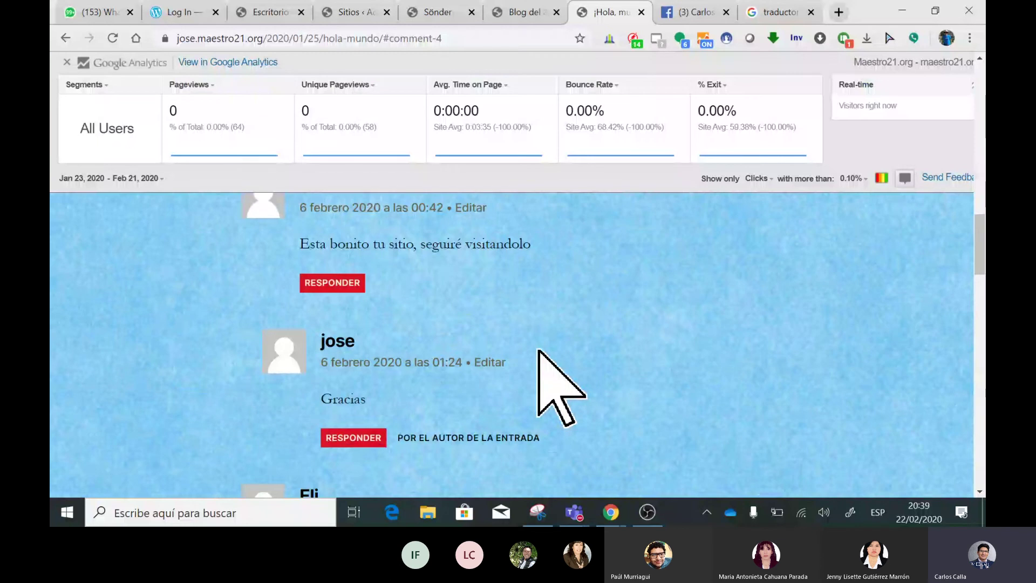
scroll(538, 350, "down", 3)
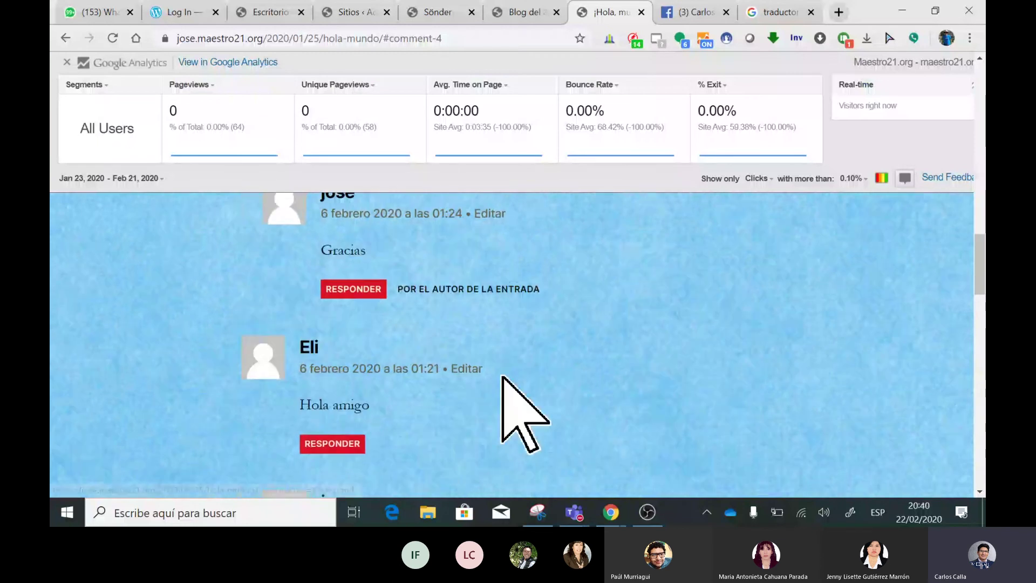
scroll(372, 403, "up", 5)
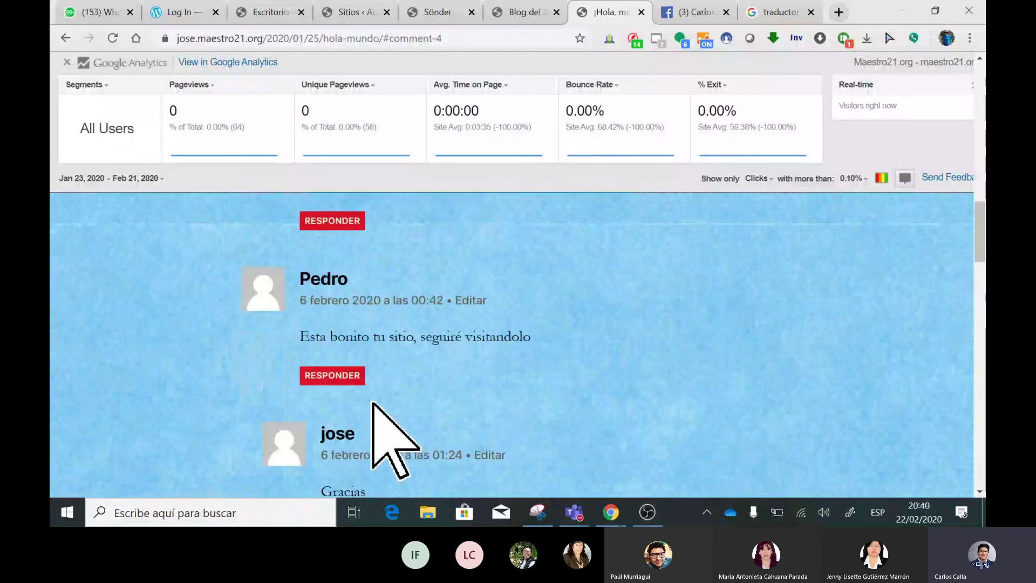
scroll(374, 399, "down", 2)
scroll(356, 323, "down", 1)
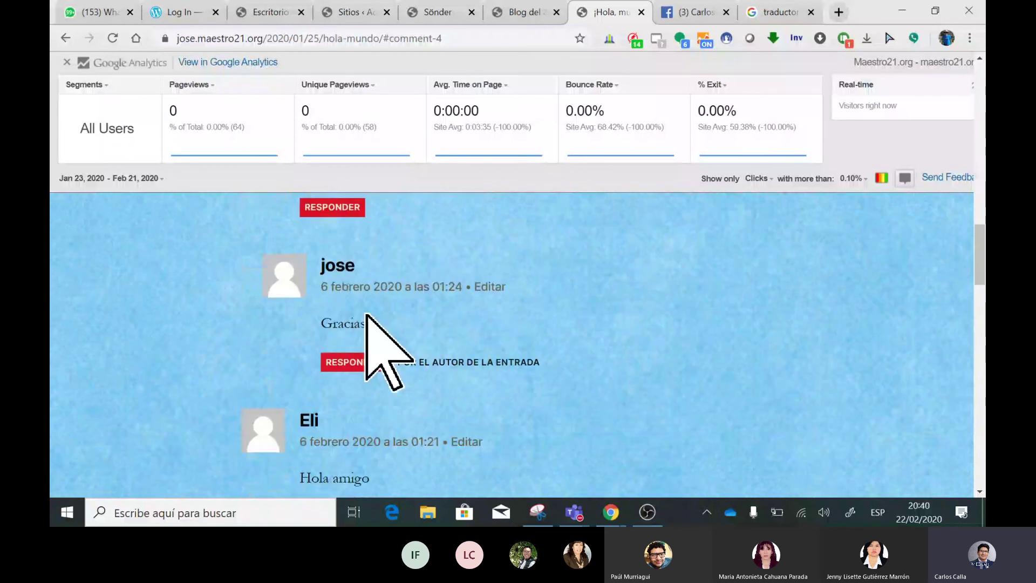
scroll(366, 314, "up", 3)
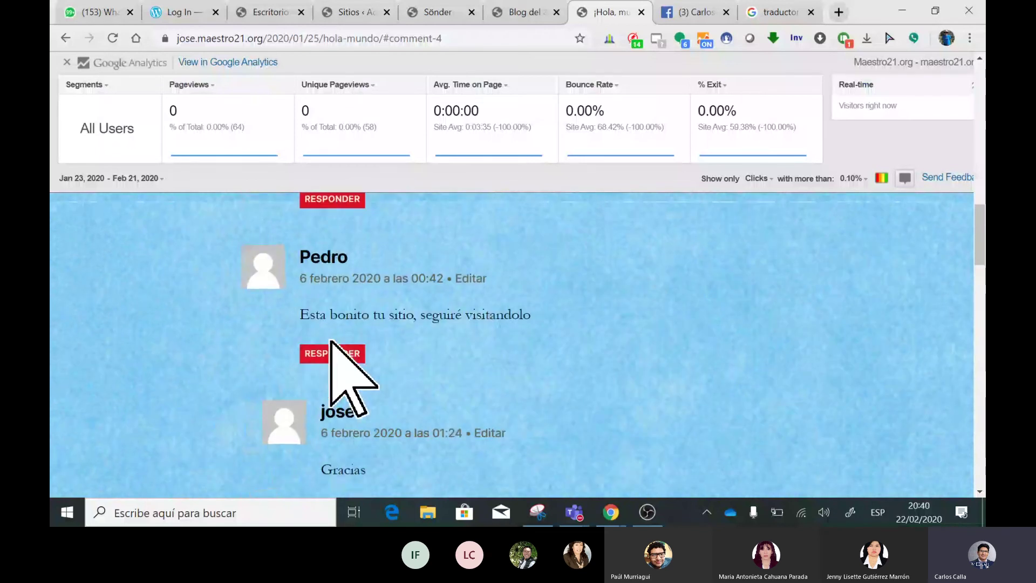
scroll(331, 341, "down", 3)
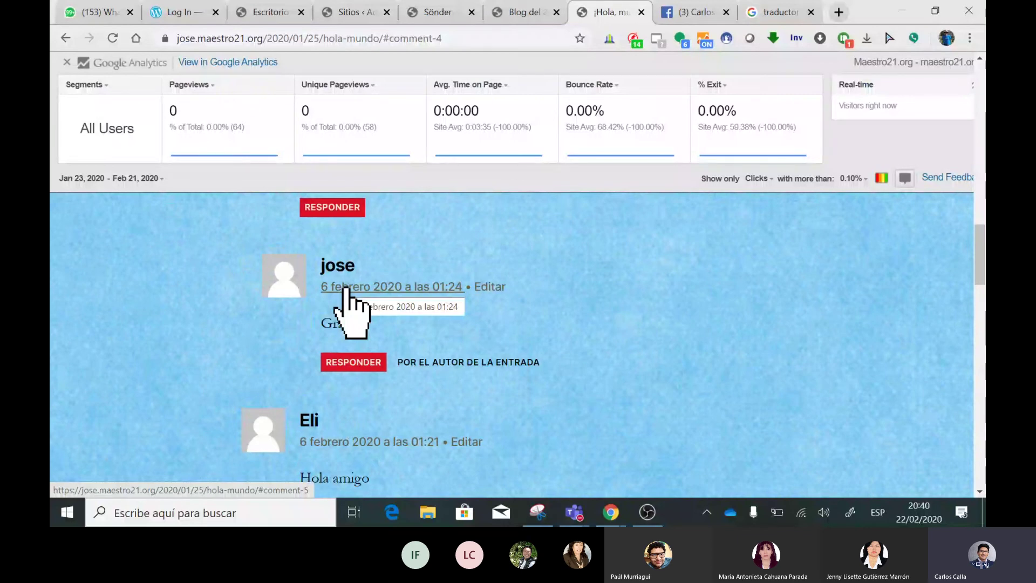
Search Google for "gravatar" in a new browser tab
mouse_move(703, 1)
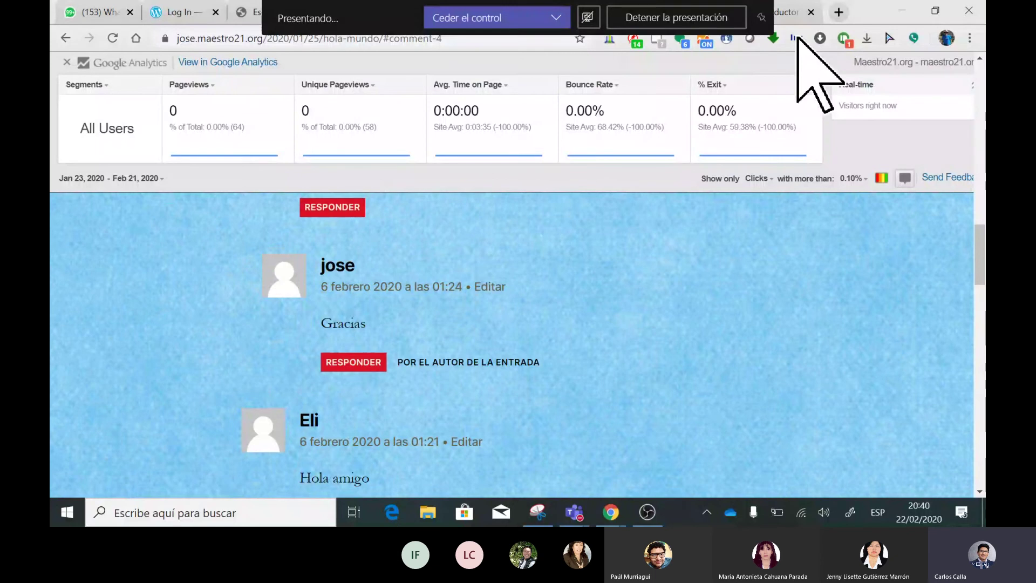
left_click(791, 17)
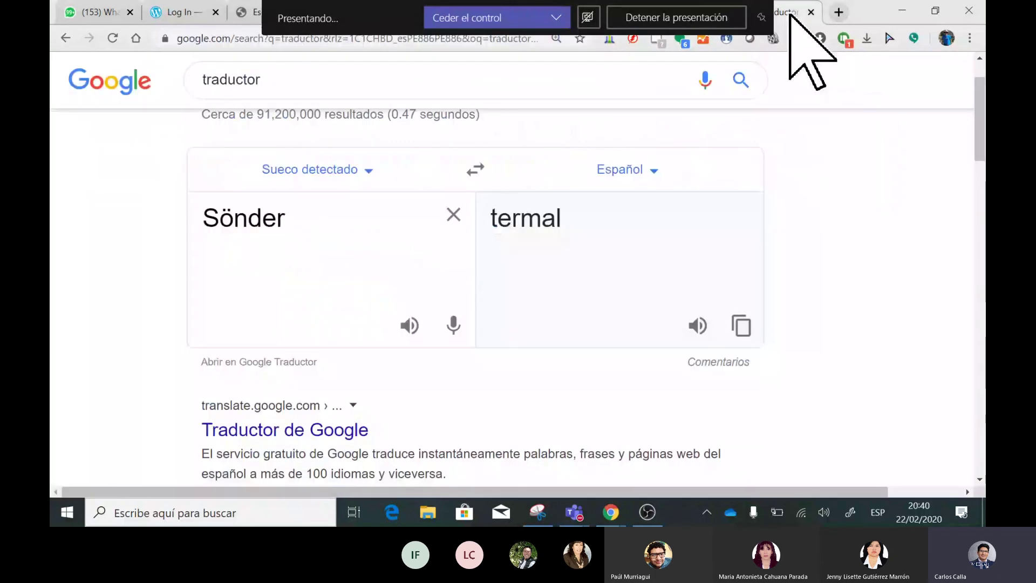
key("ctrl+t")
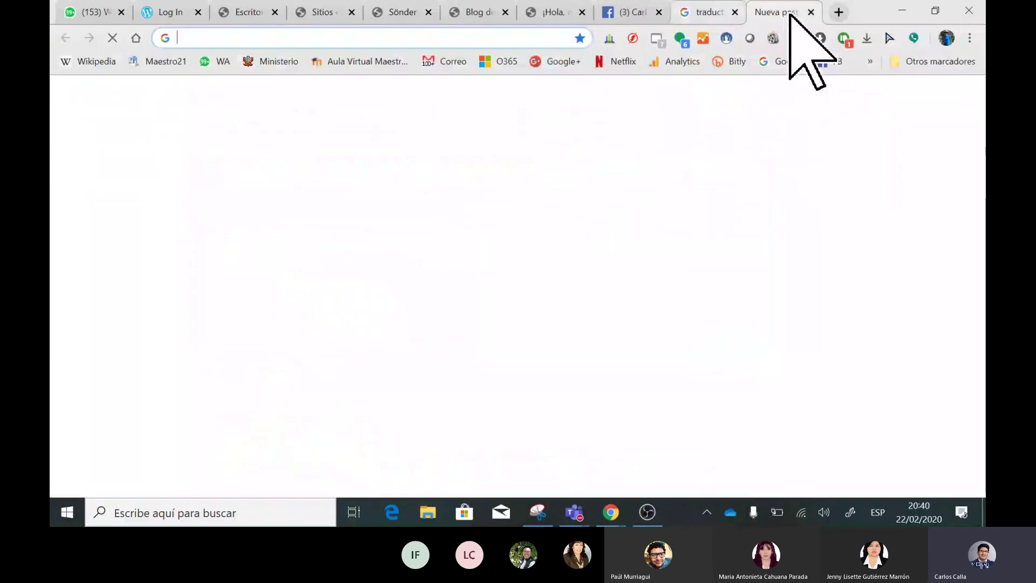
type("gra")
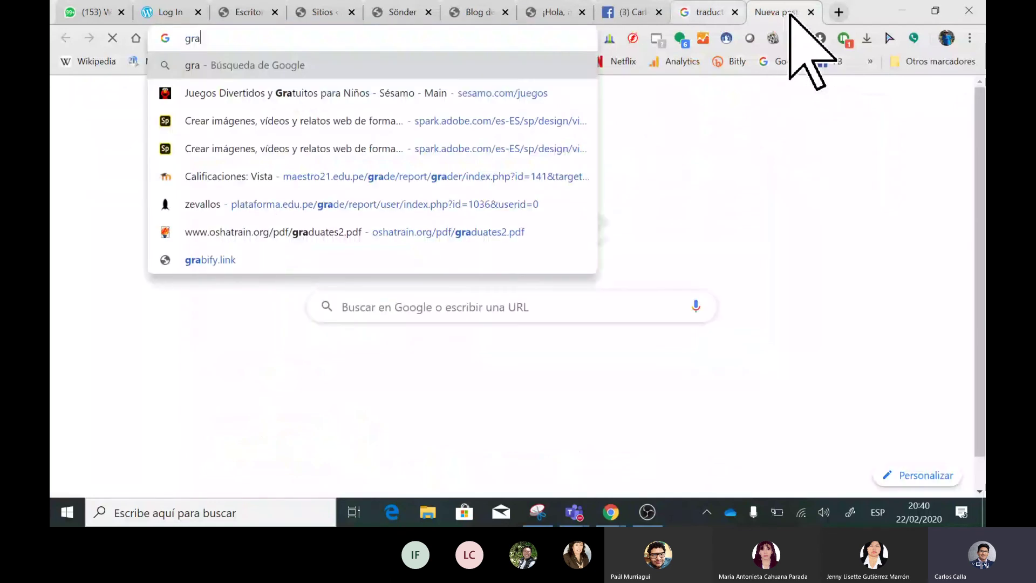
type("vata")
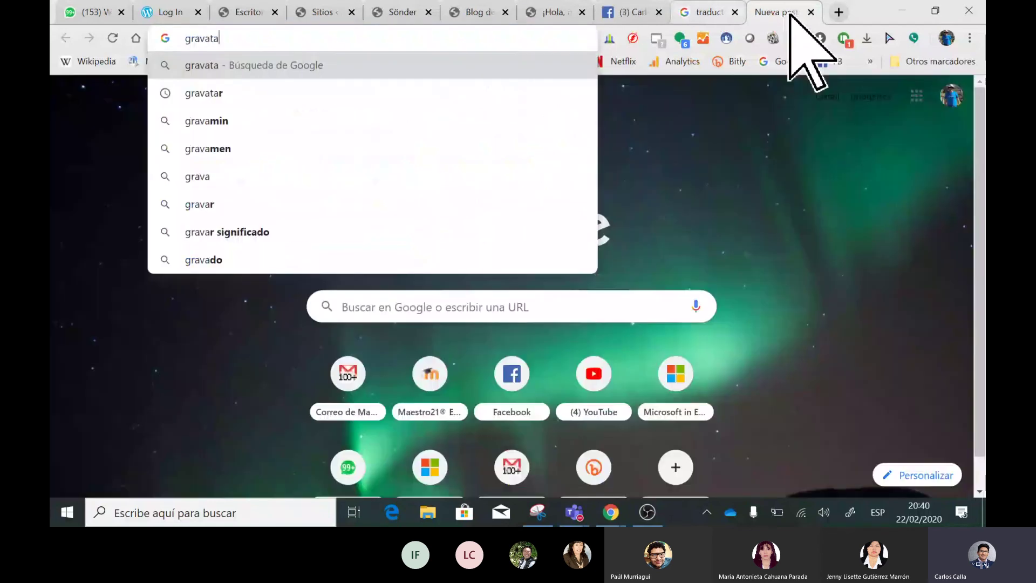
type("r")
key("Return")
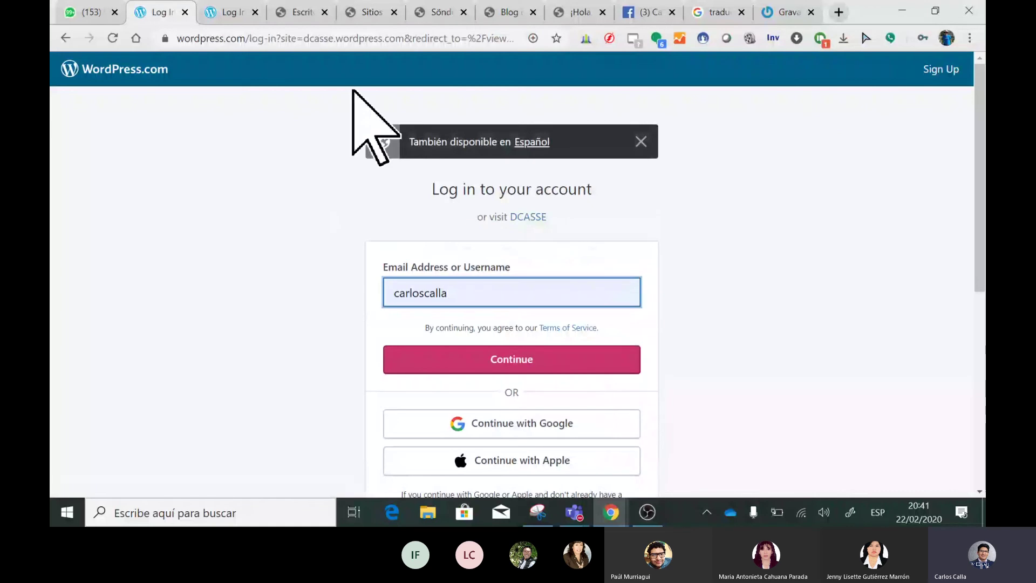
Copy the dcasse.wordpress.com address from the link in the WhatsApp group U6: Sitios Web-Wordpress and open it in a new tab
key("ctrl+1")
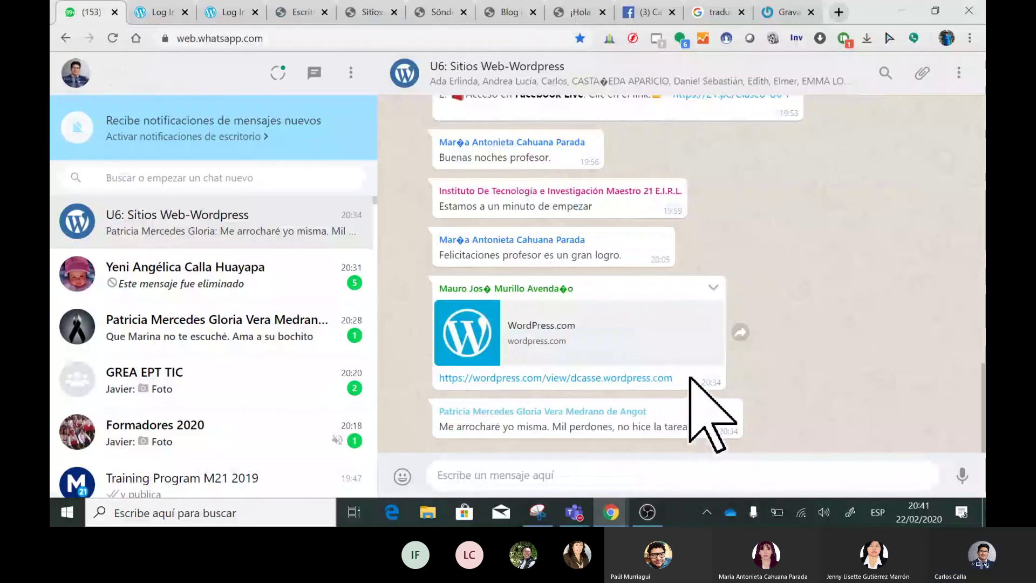
left_click_drag(690, 378, 570, 378)
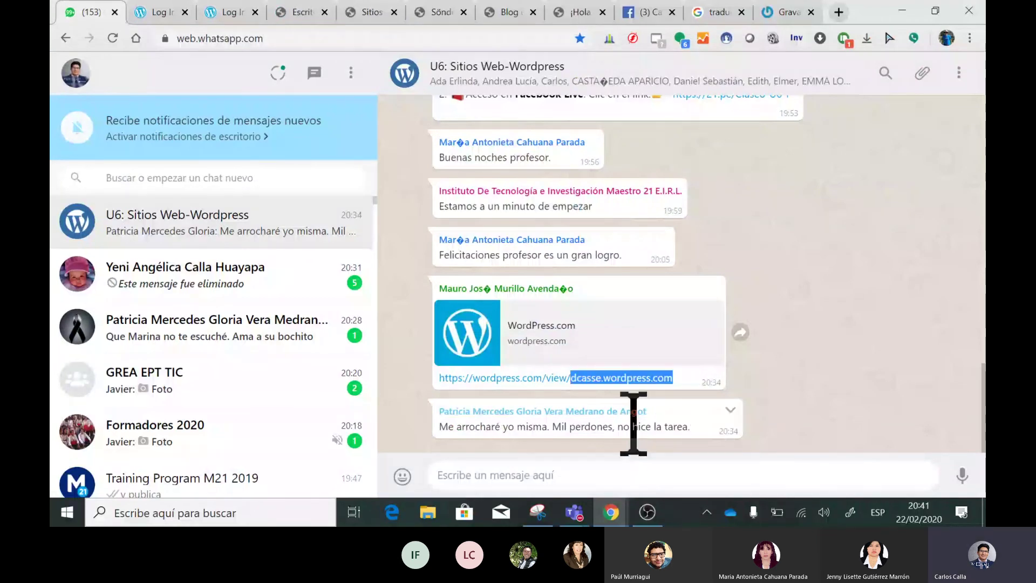
key("ctrl+c")
key("ctrl+t")
key("ctrl+v")
key("Return")
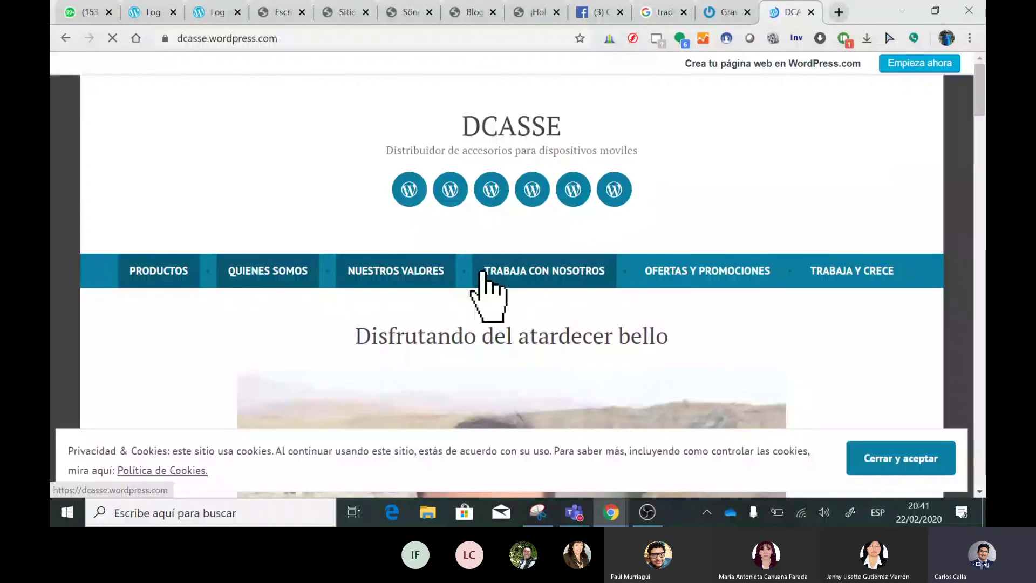
Examine the DCASSE site's first post and its ads, and accept the cookie notice
scroll(687, 363, "down", 1)
scroll(671, 329, "down", 4)
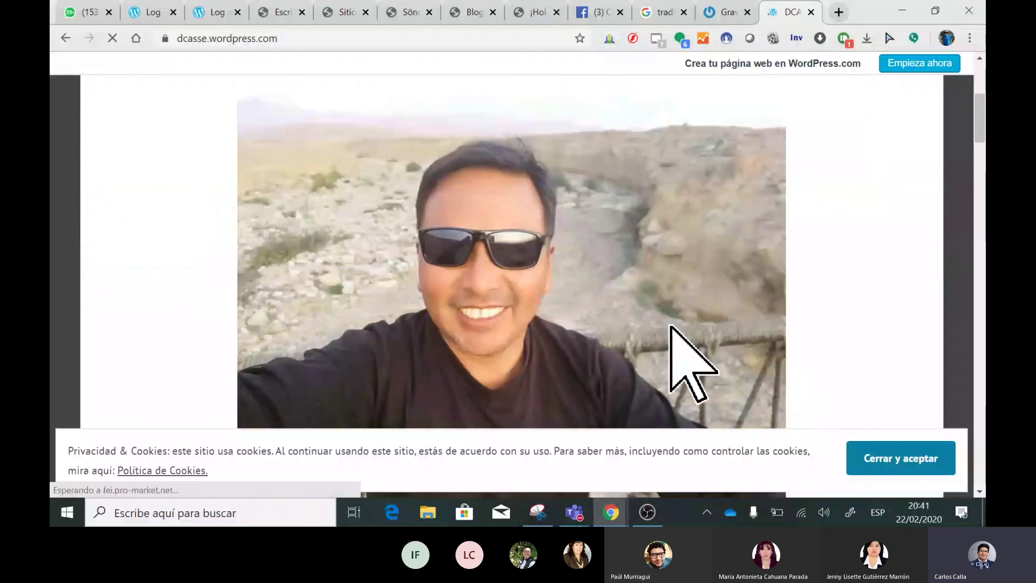
scroll(671, 329, "down", 5)
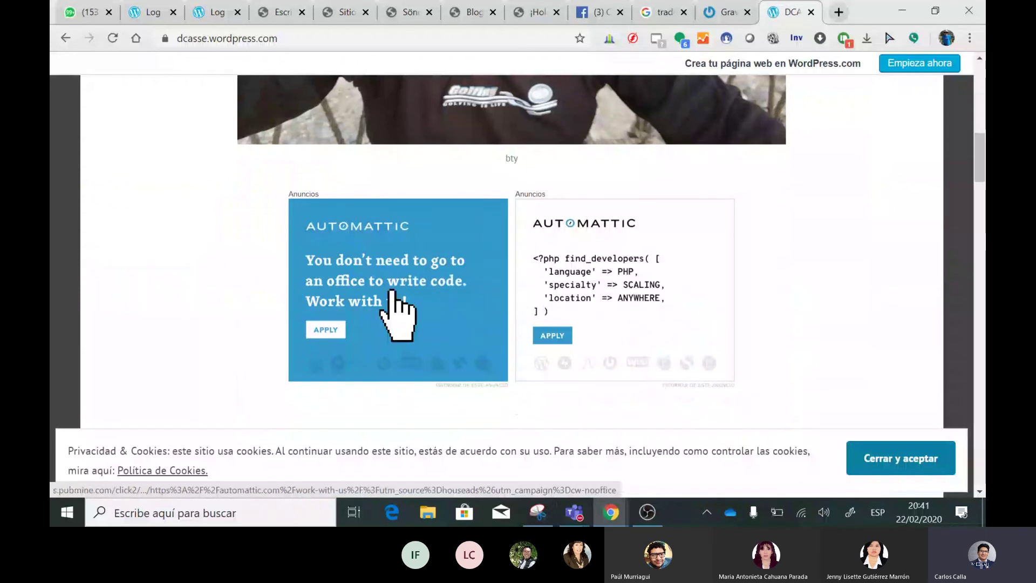
scroll(394, 299, "up", 4)
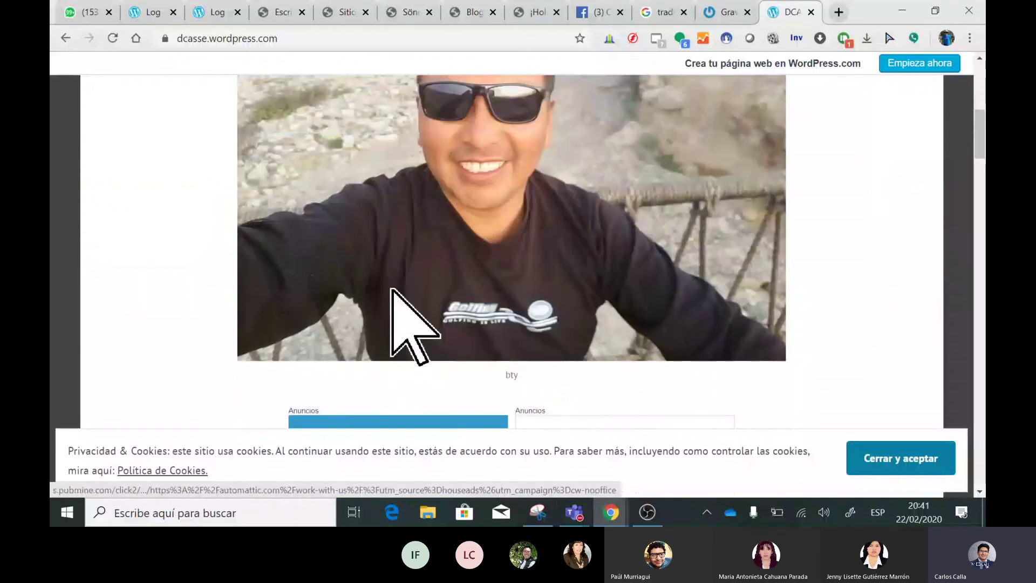
scroll(394, 289, "down", 3)
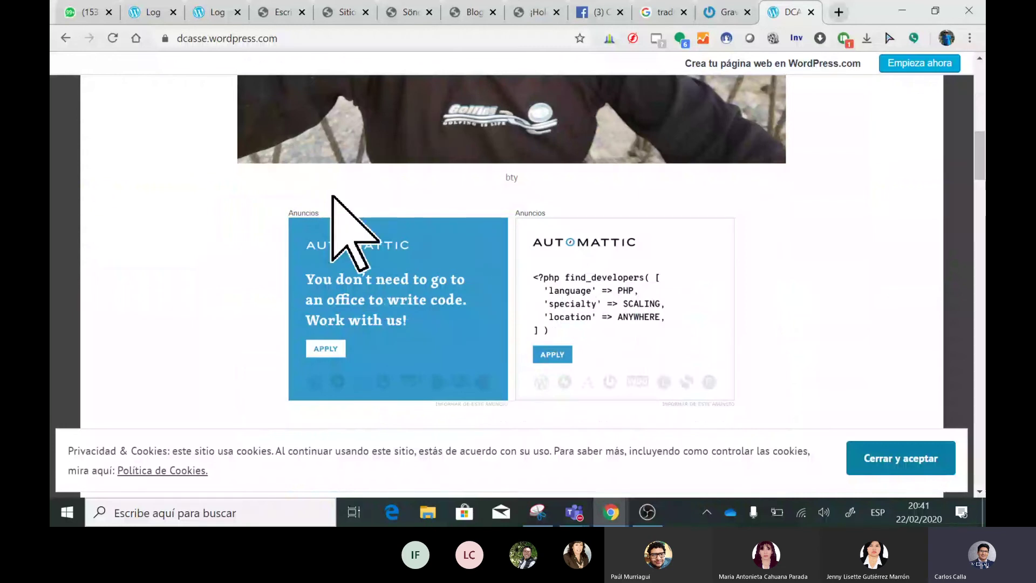
right_click(880, 459)
left_click(881, 461)
left_click(881, 461)
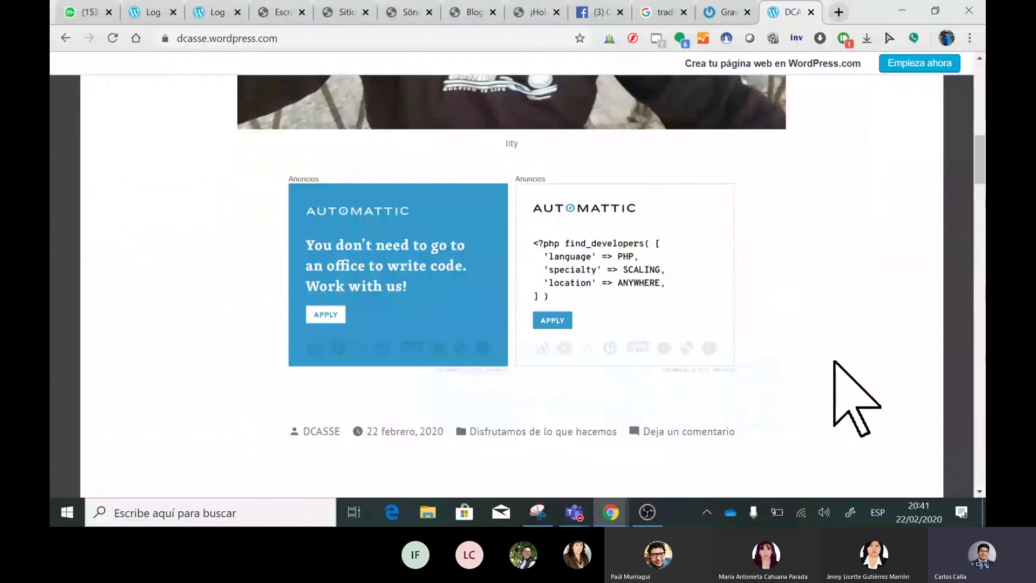
Examine the password-protected post Oferta de Case 360 con lámina and the following post, Un día de Verano en la piscina
scroll(417, 192, "down", 5)
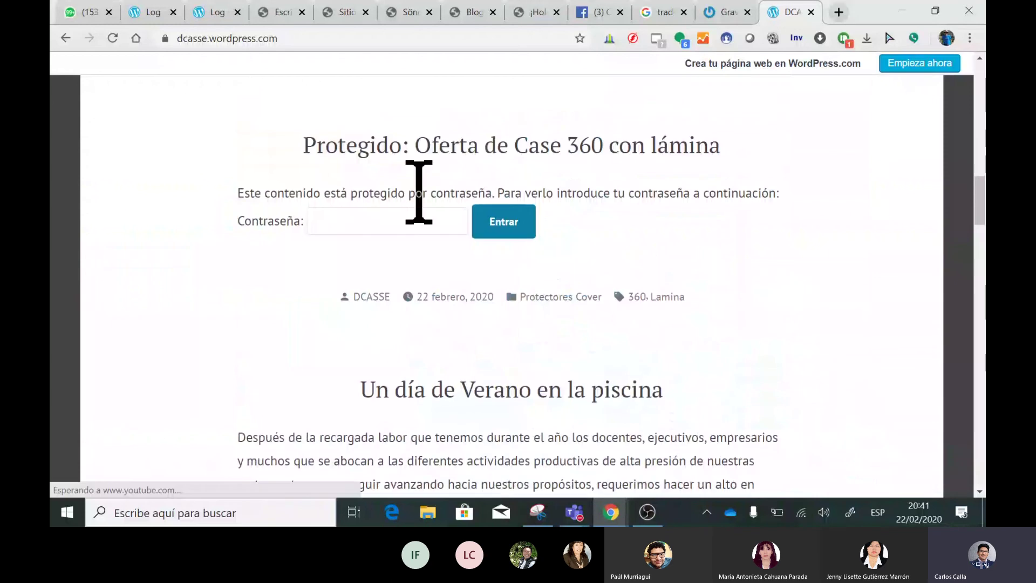
left_click(342, 167)
key("Escape")
left_click(334, 142)
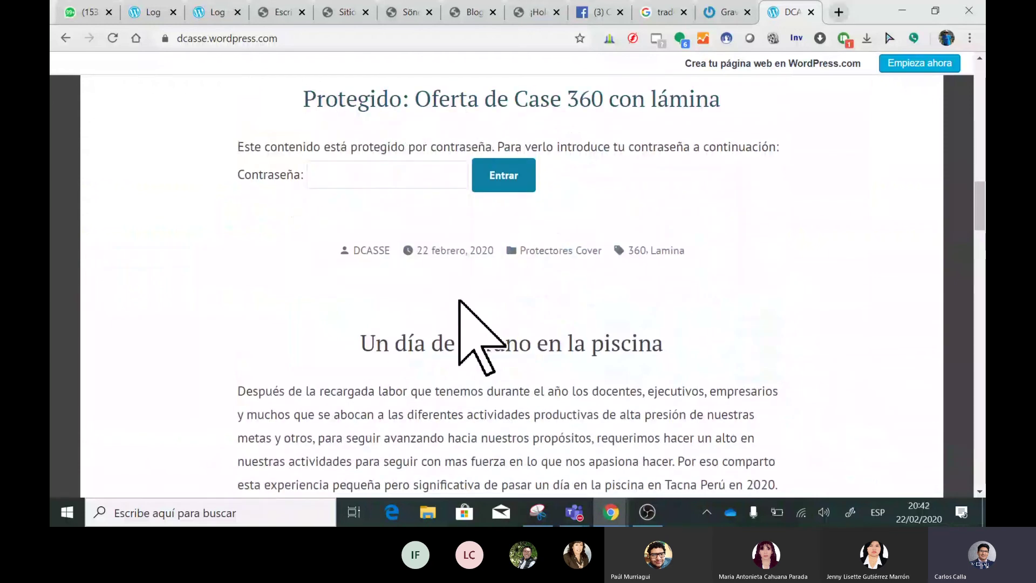
scroll(460, 301, "down", 2)
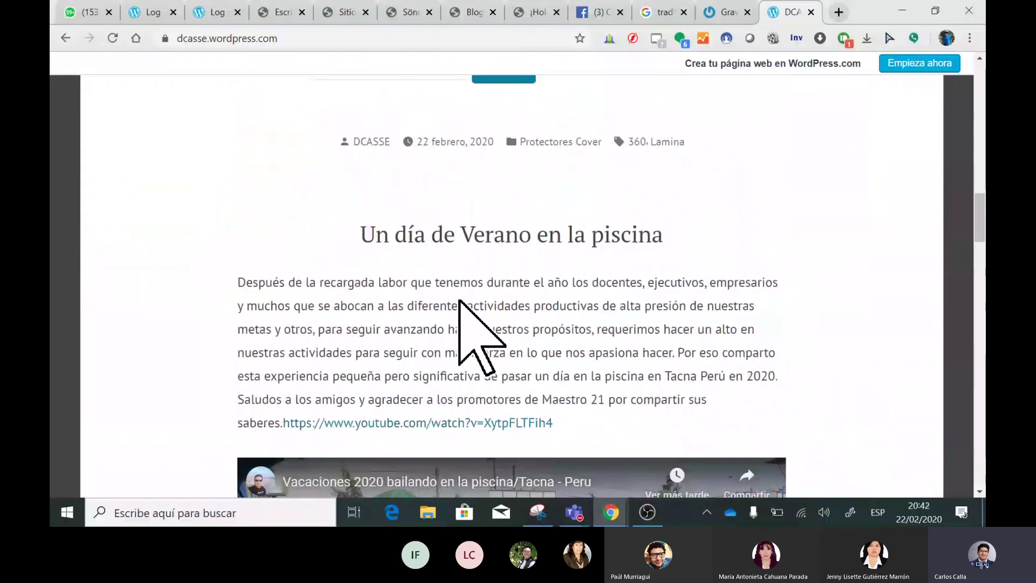
scroll(459, 301, "up", 2)
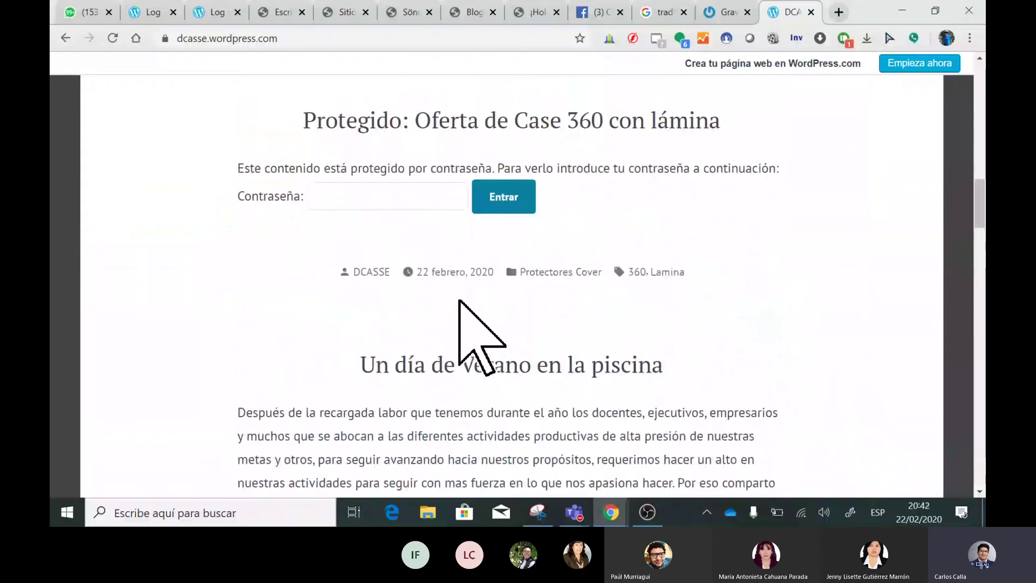
scroll(459, 300, "up", 2)
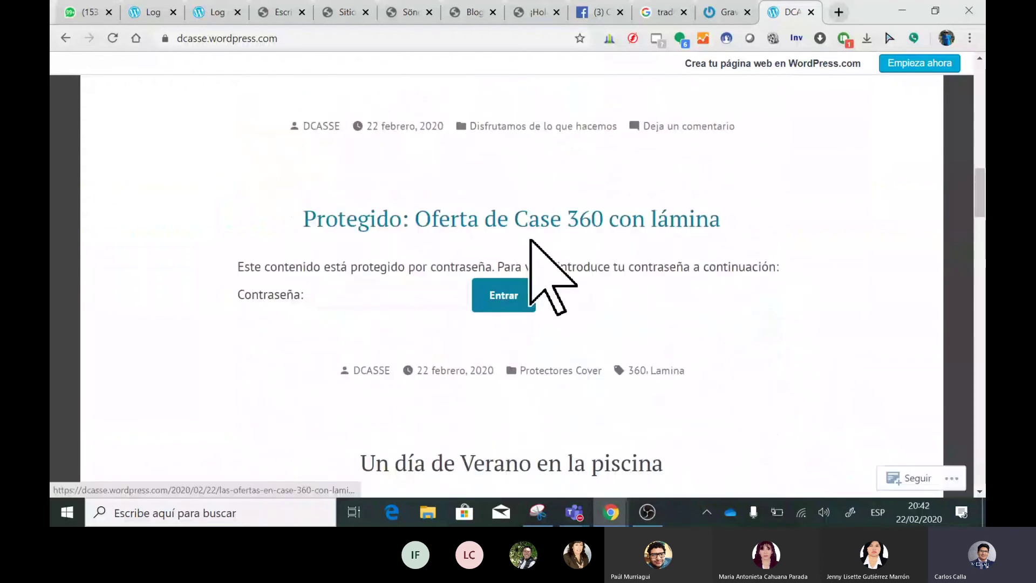
Try to unlock the protected post Oferta de Case 360 con lámina by pasting text into its password field and submitting it
left_click(421, 285)
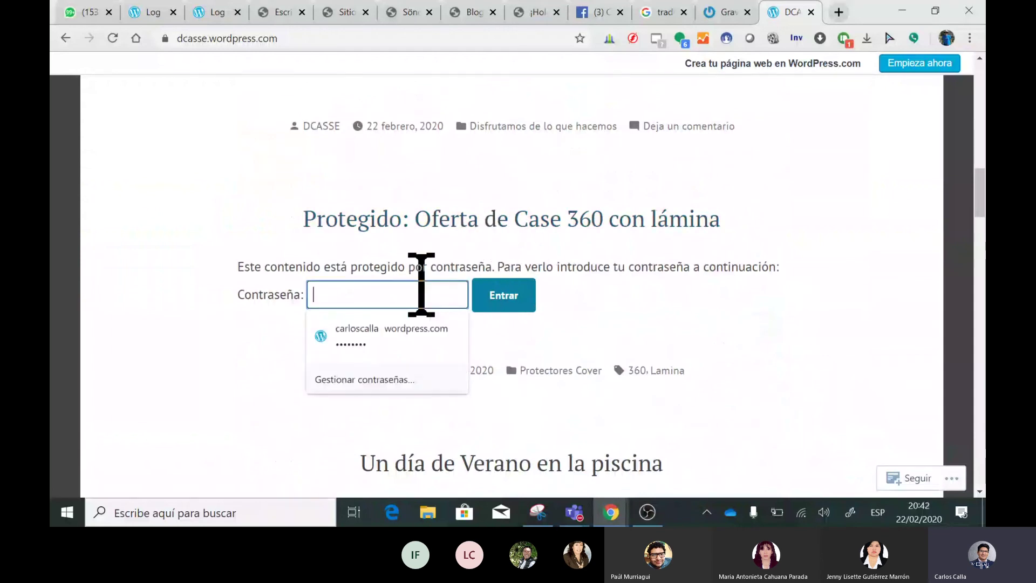
left_click(393, 286)
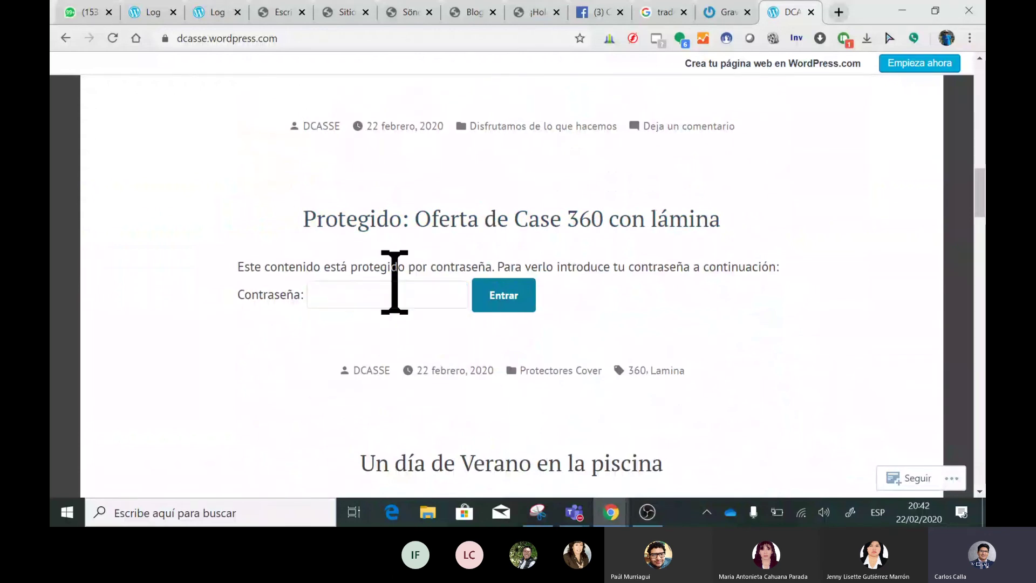
key("ctrl+v")
left_click(492, 299)
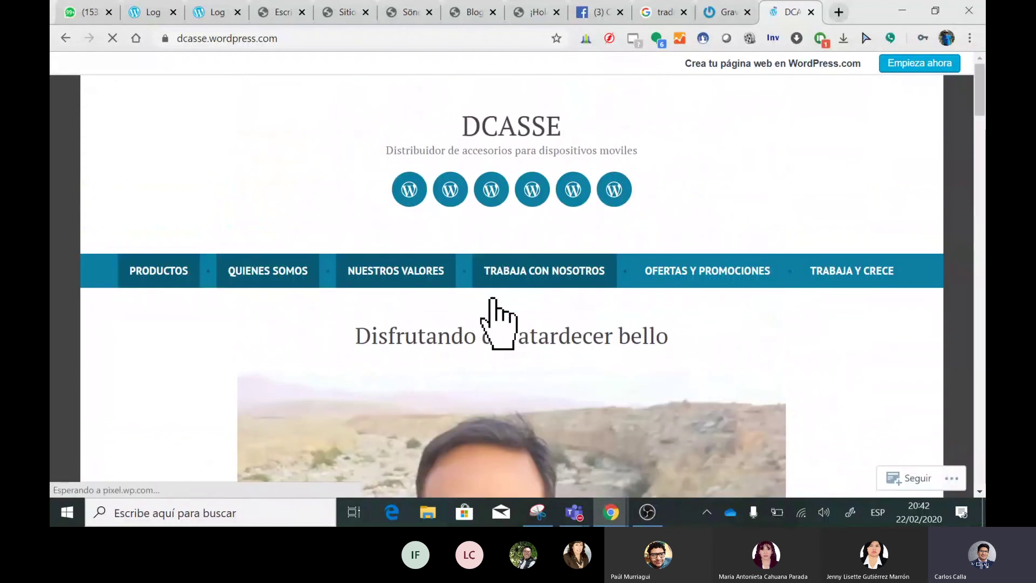
Examine the DCASSE posts from the protected offer down to El horario de atención Verano 2020
scroll(493, 299, "down", 8)
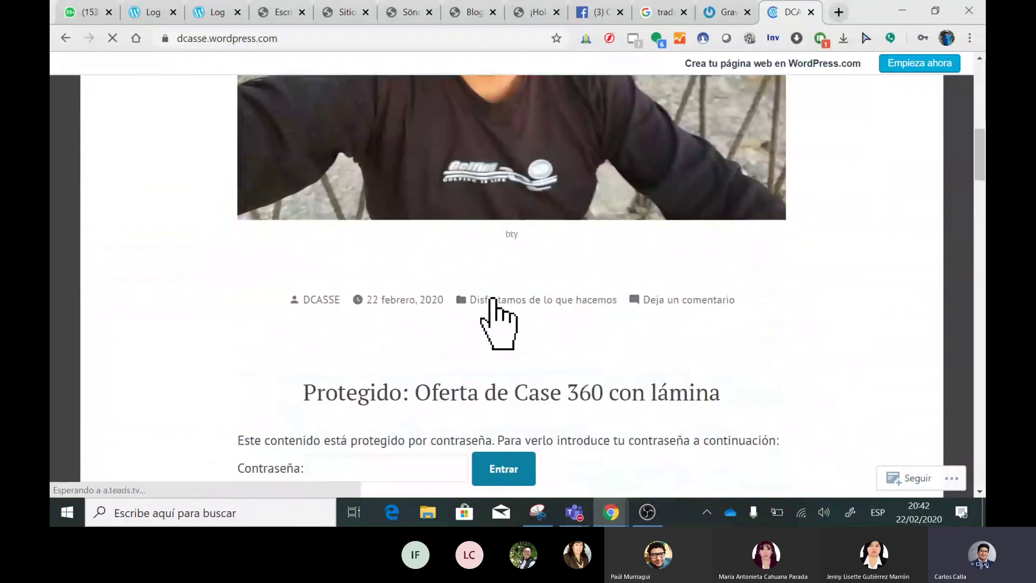
scroll(492, 298, "down", 10)
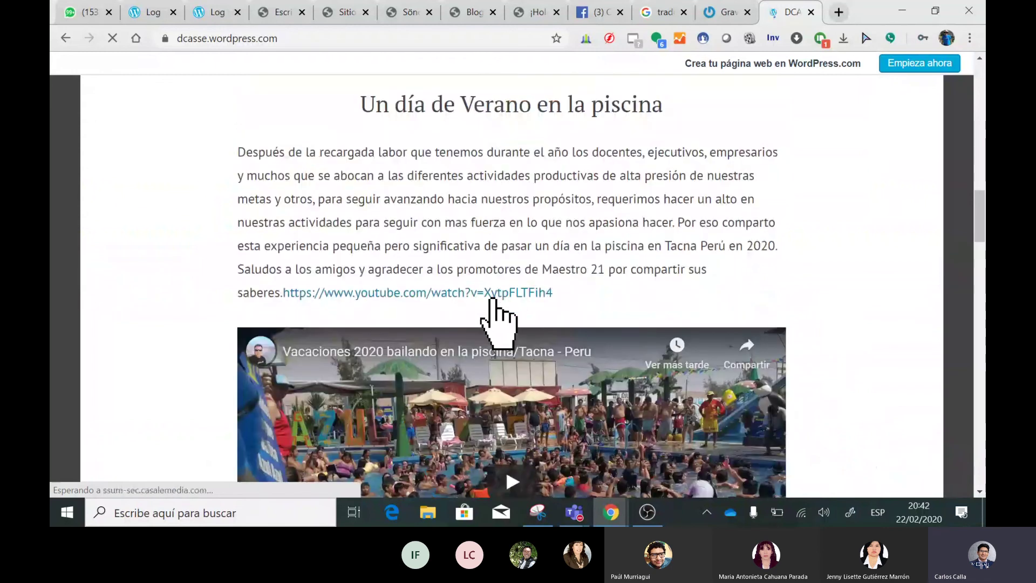
scroll(492, 299, "up", 6)
scroll(492, 298, "down", 10)
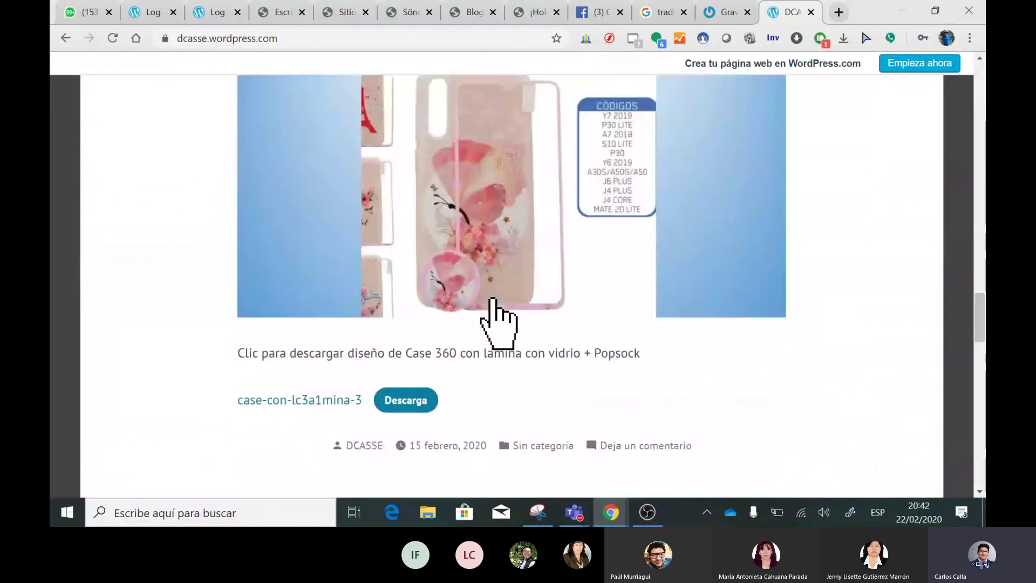
scroll(492, 298, "down", 8)
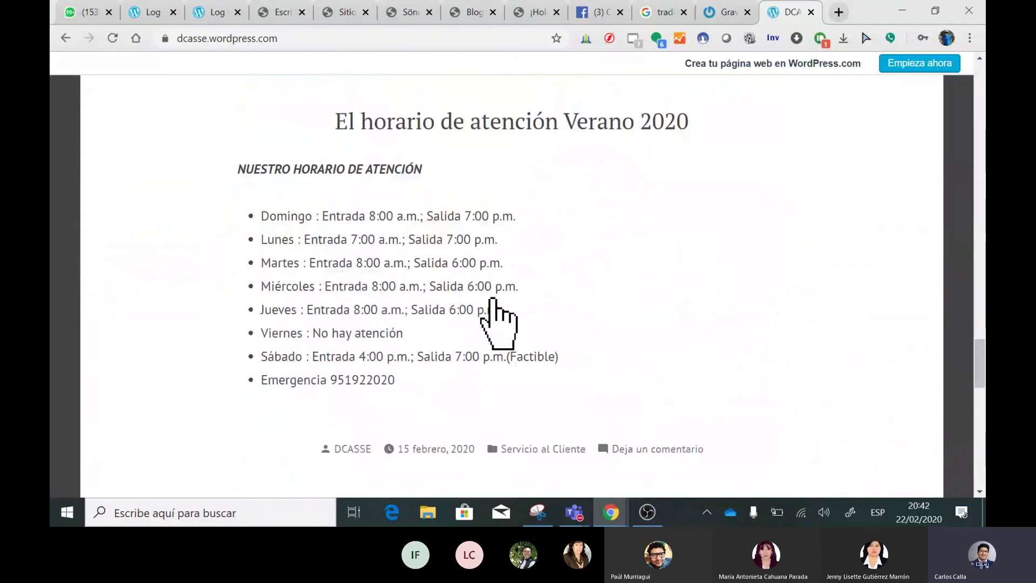
Examine the DCASSE post Estamos aquí para and the site's header, social icons and menu
scroll(493, 298, "down", 5)
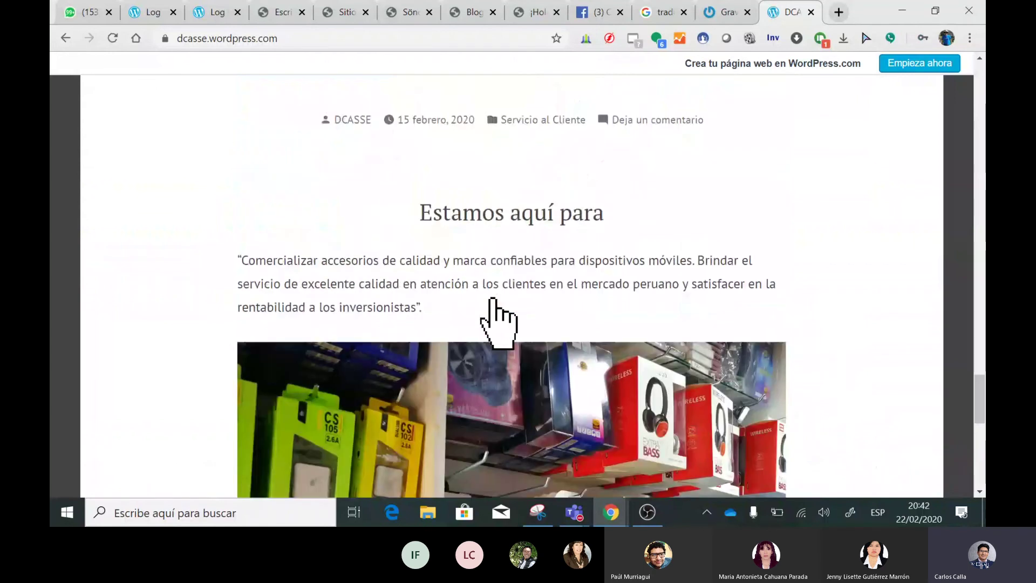
scroll(492, 298, "up", 5)
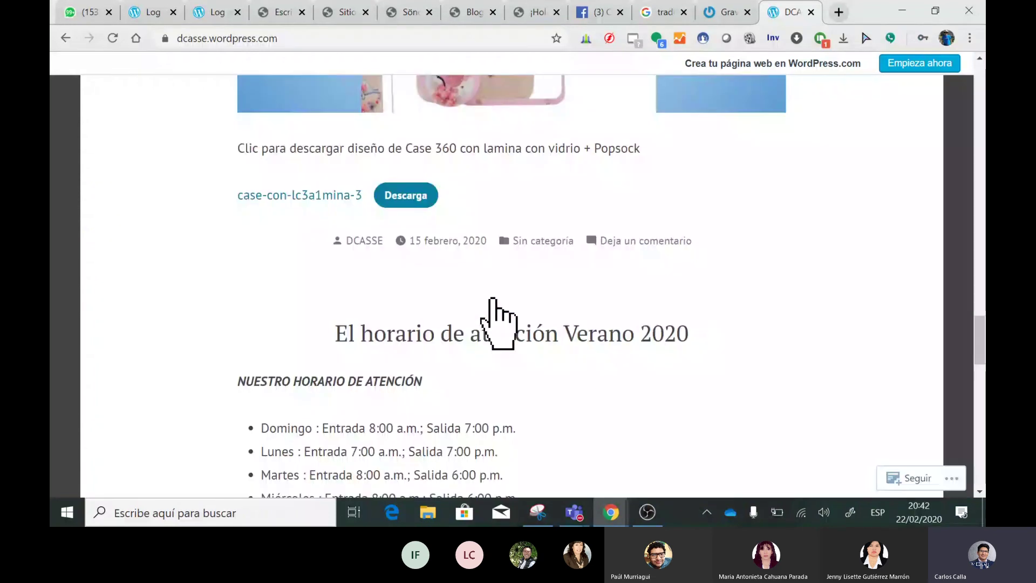
scroll(432, 300, "up", 15)
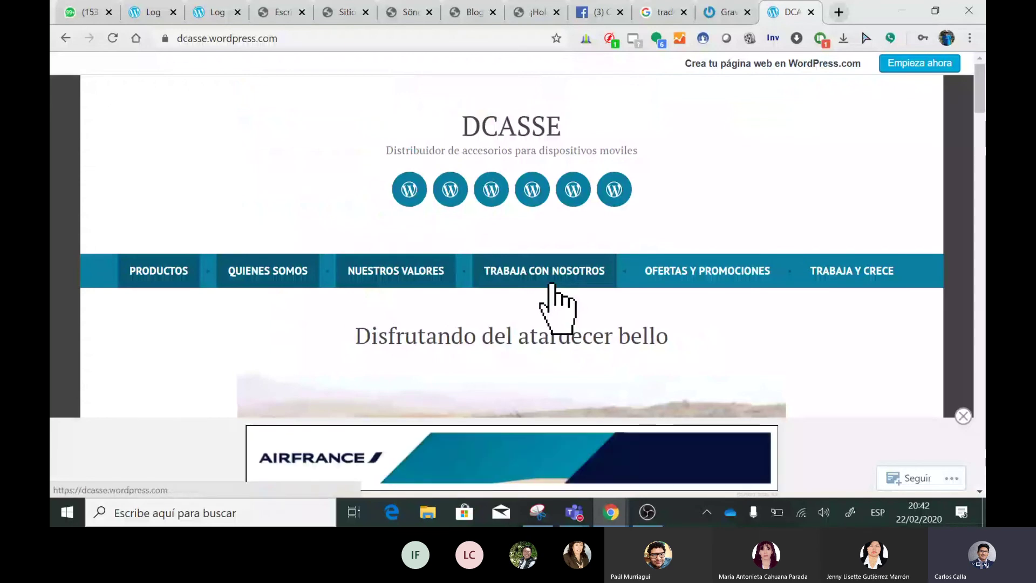
scroll(551, 283, "down", 2)
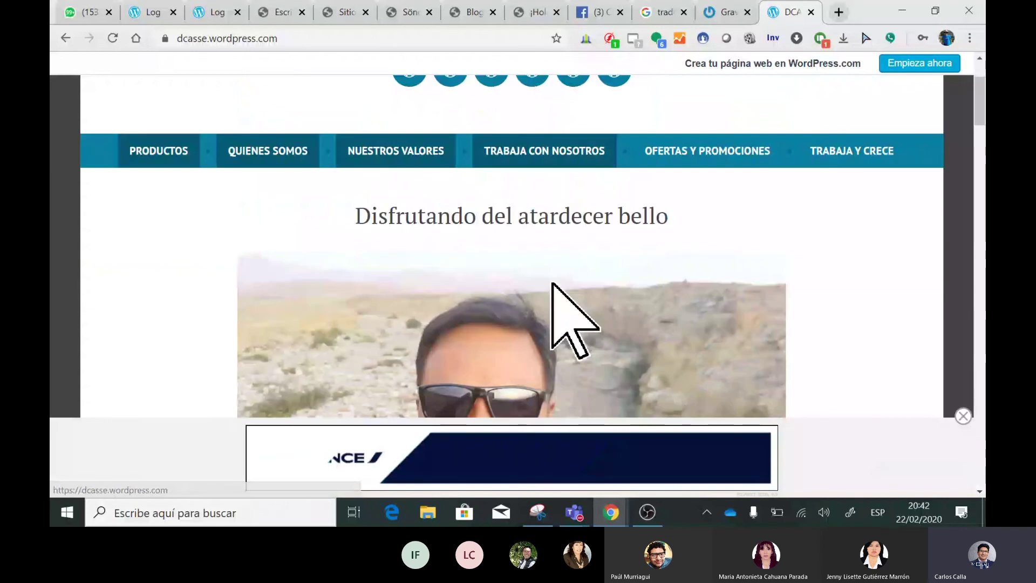
scroll(555, 291, "up", 2)
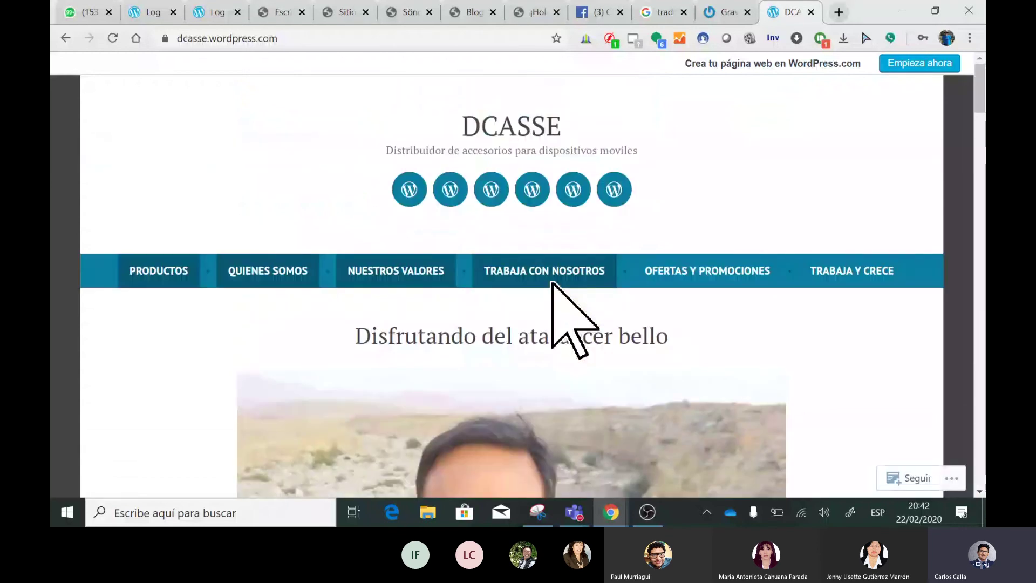
Check the DCASSE menu link Ofertas y Promociones, return to the home page and test the link again
left_click(671, 286)
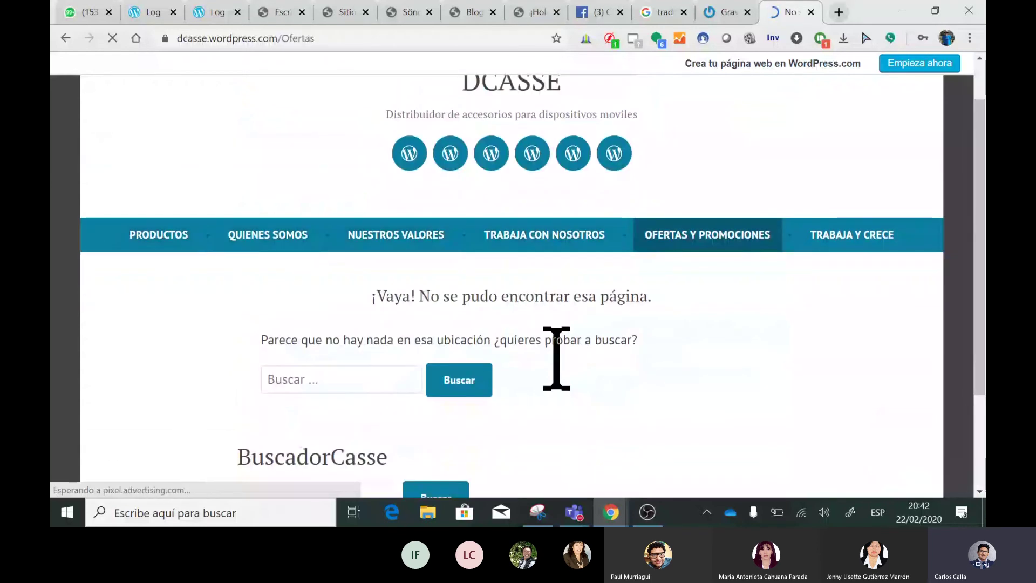
scroll(557, 358, "down", 3)
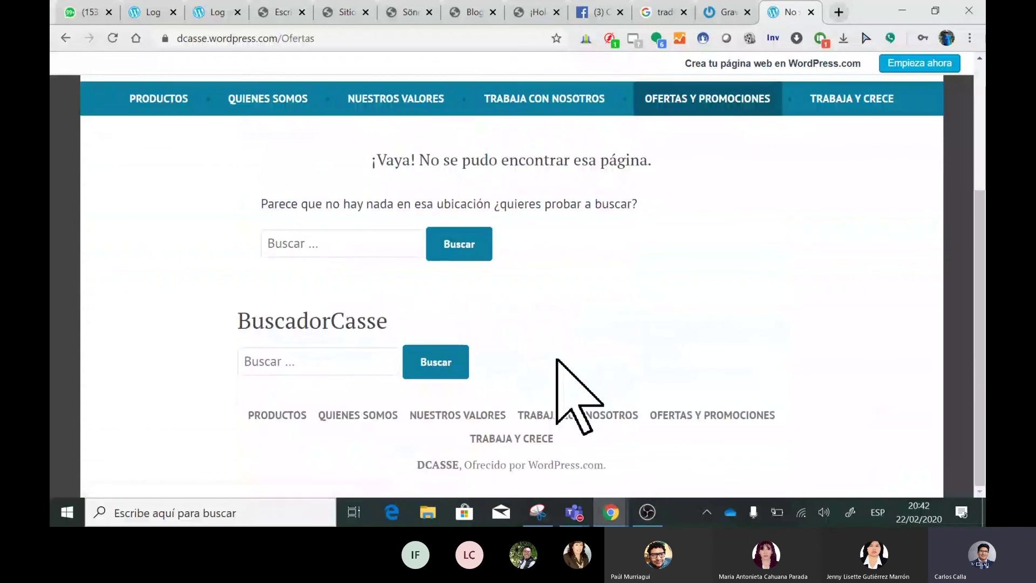
scroll(556, 359, "up", 3)
left_click(433, 277)
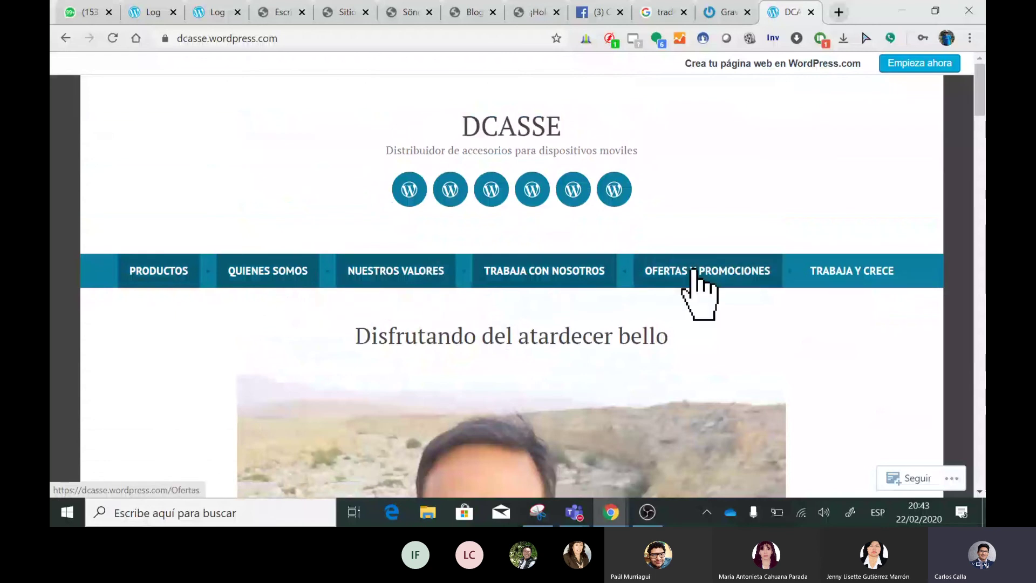
left_click(718, 283)
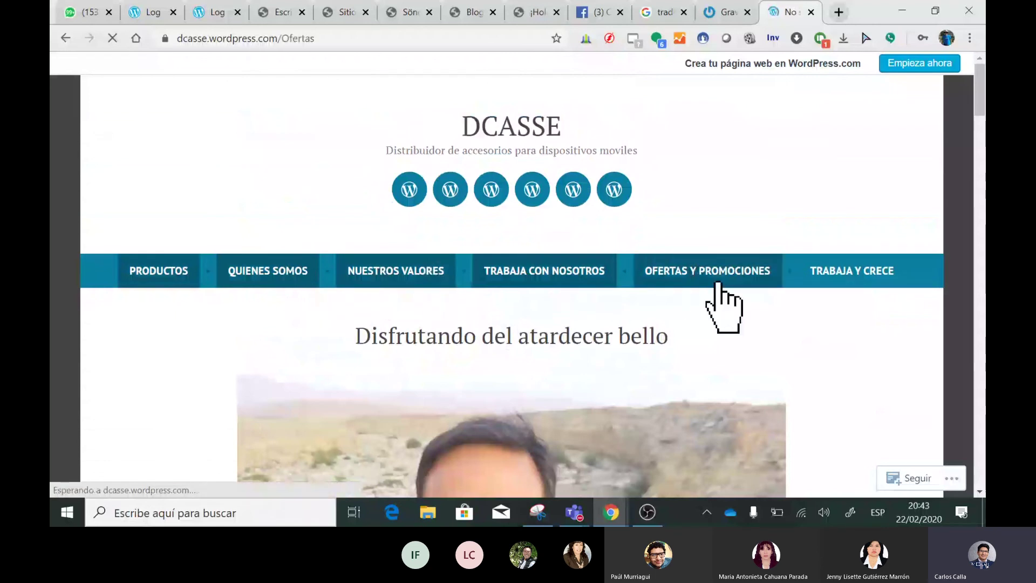
scroll(723, 307, "down", 1)
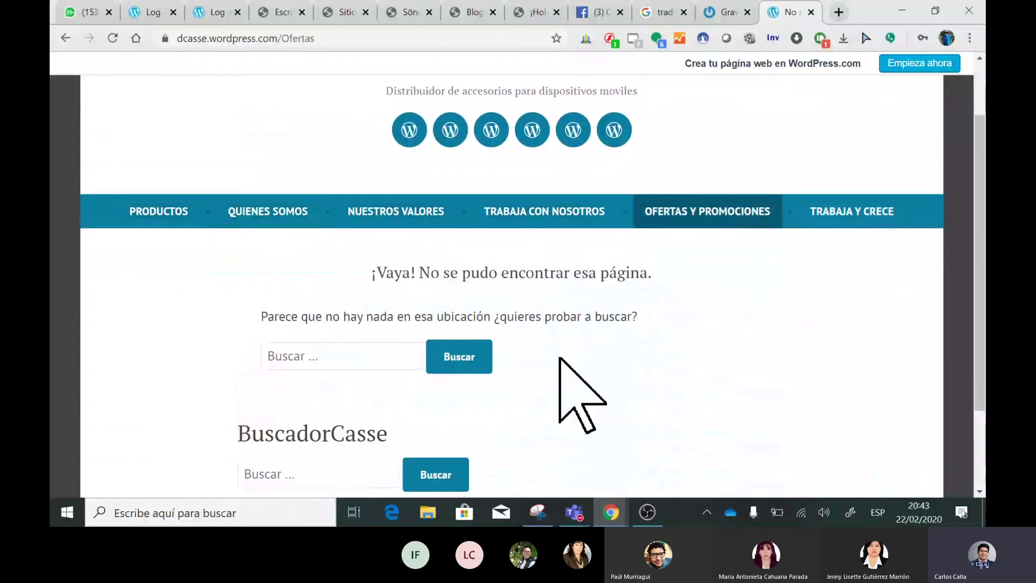
scroll(560, 358, "down", 2)
scroll(560, 358, "up", 3)
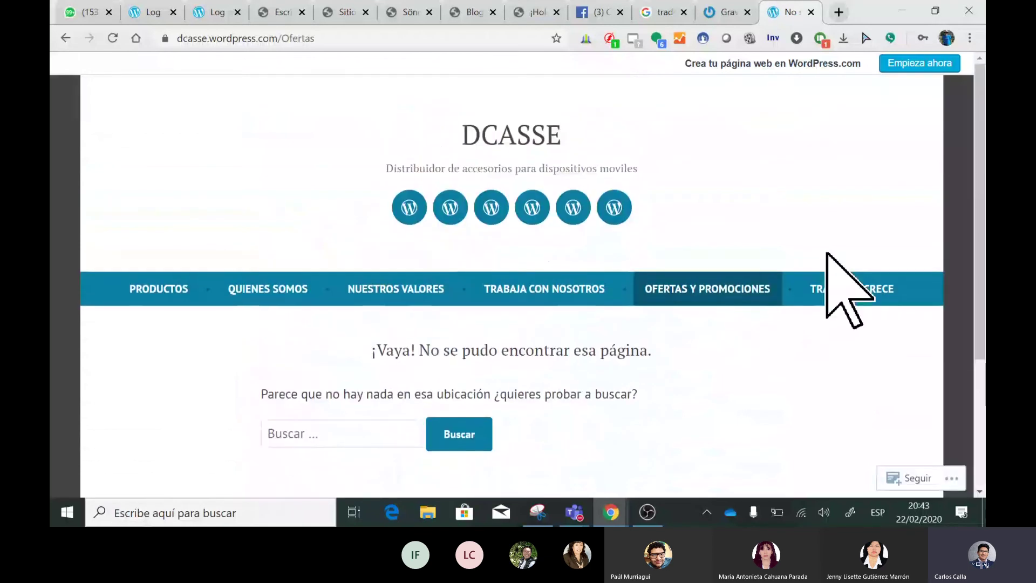
Check the DCASSE menu link Trabaja y Crece and inspect the full address it points to
left_click(830, 289)
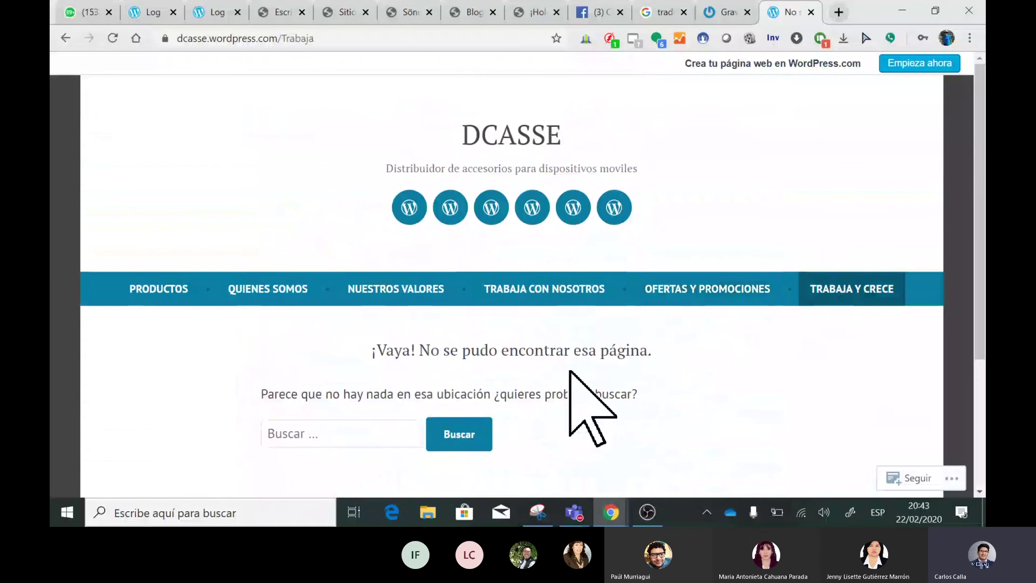
scroll(569, 371, "down", 3)
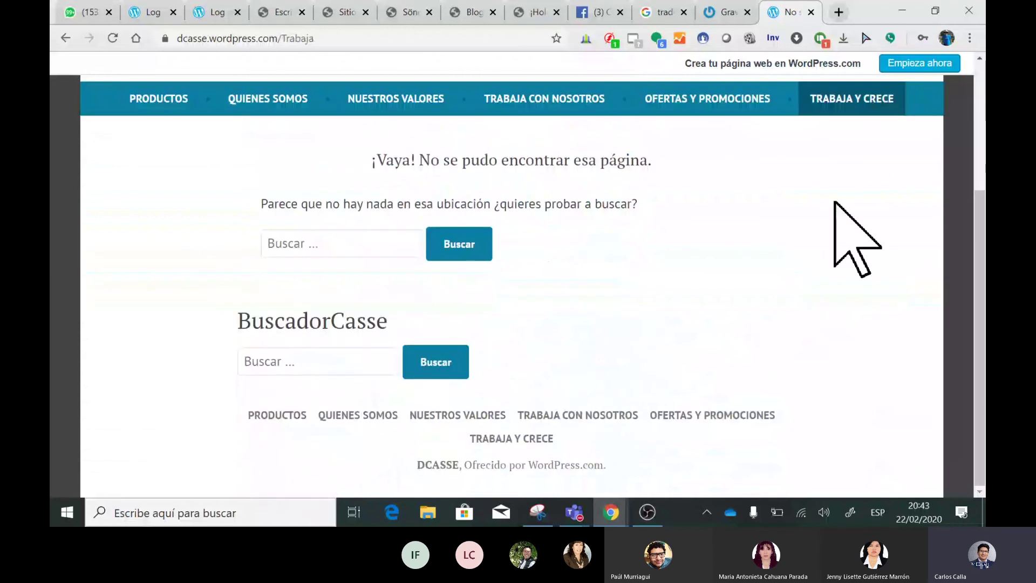
scroll(835, 203, "up", 3)
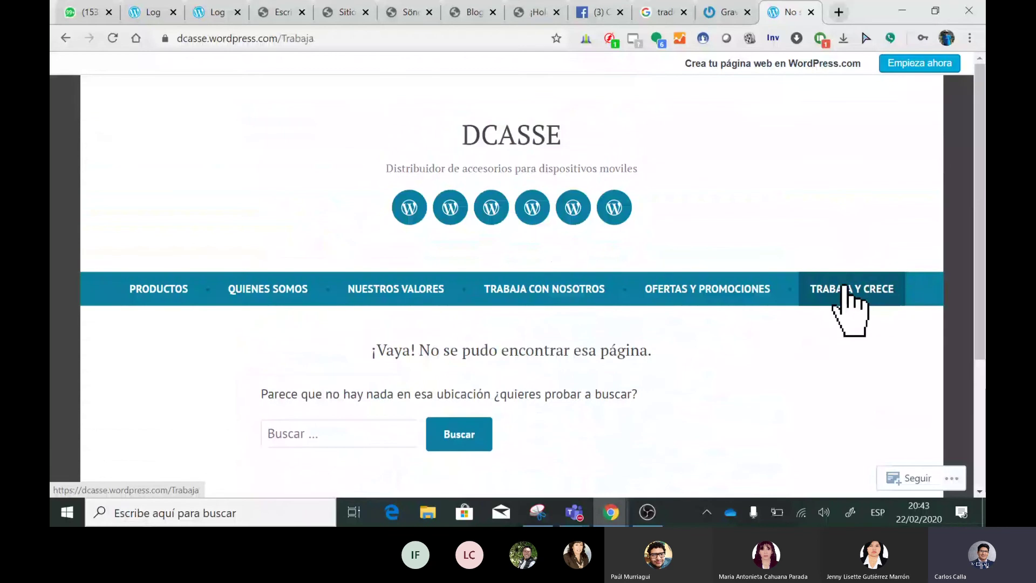
left_click(165, 38)
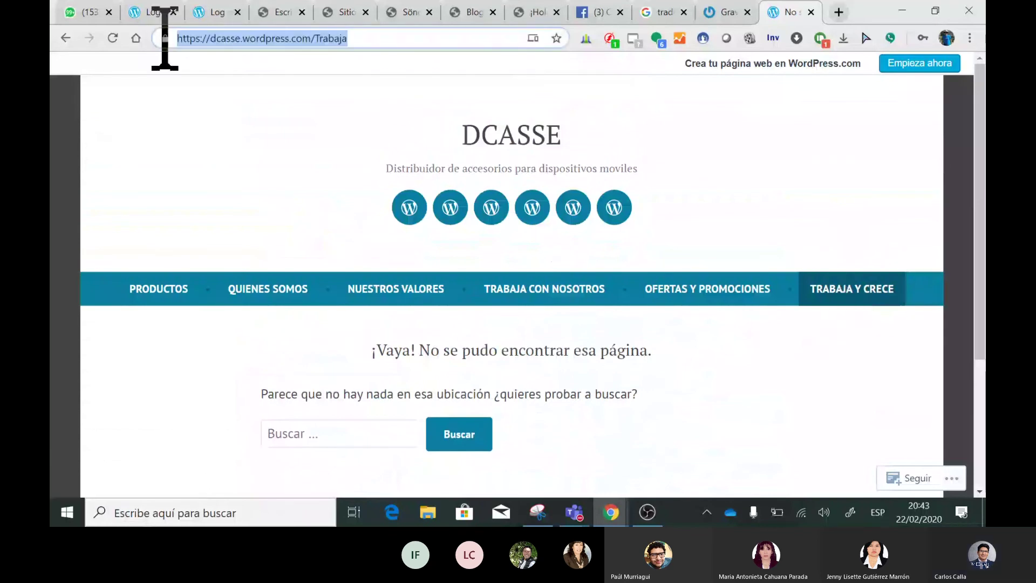
left_click(218, 35, "shift")
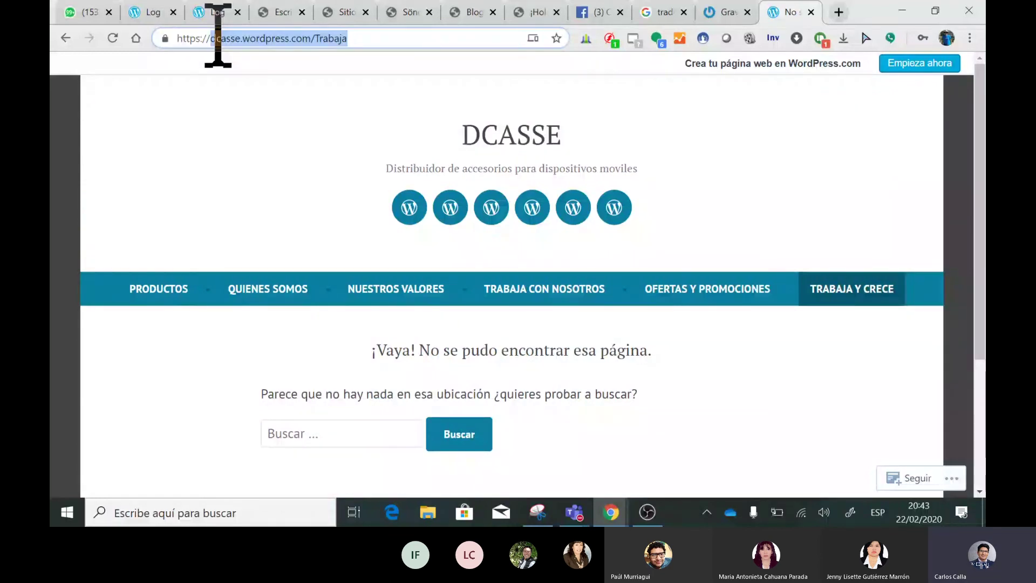
left_click(860, 292)
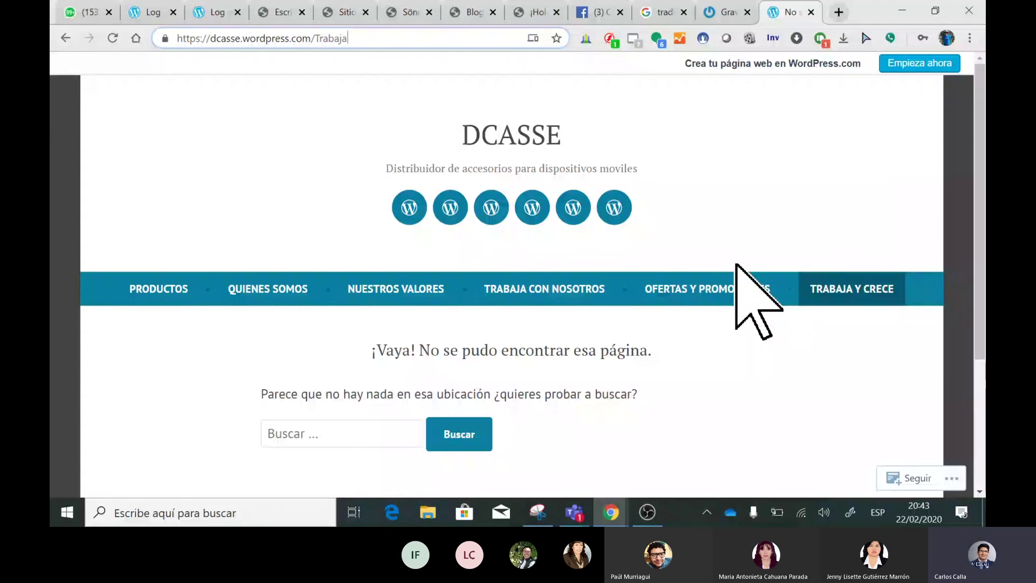
Switch to the WordPress admin dashboard and examine its recent comments, activity and Elementor news
left_click(157, 12)
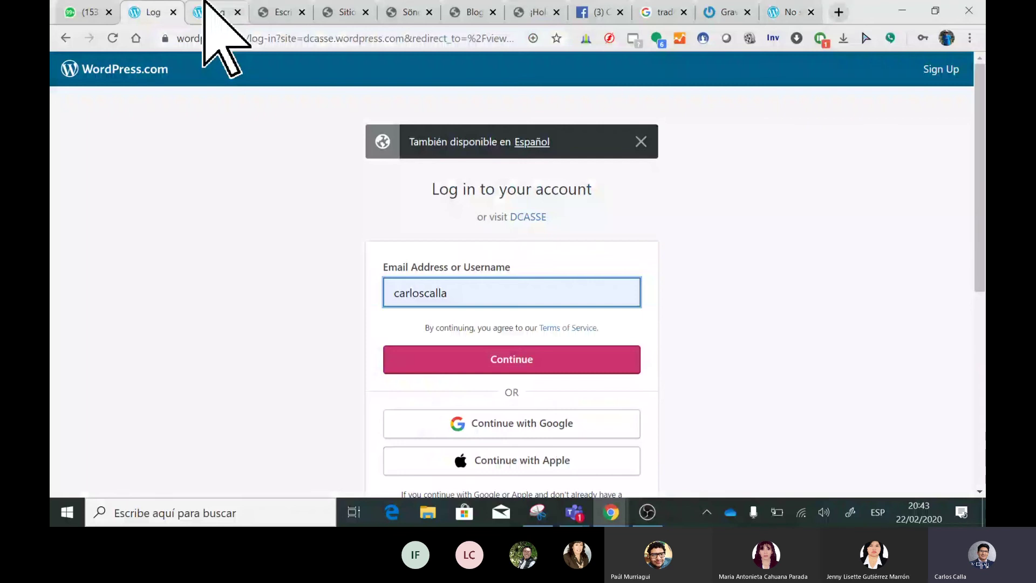
left_click(278, 12)
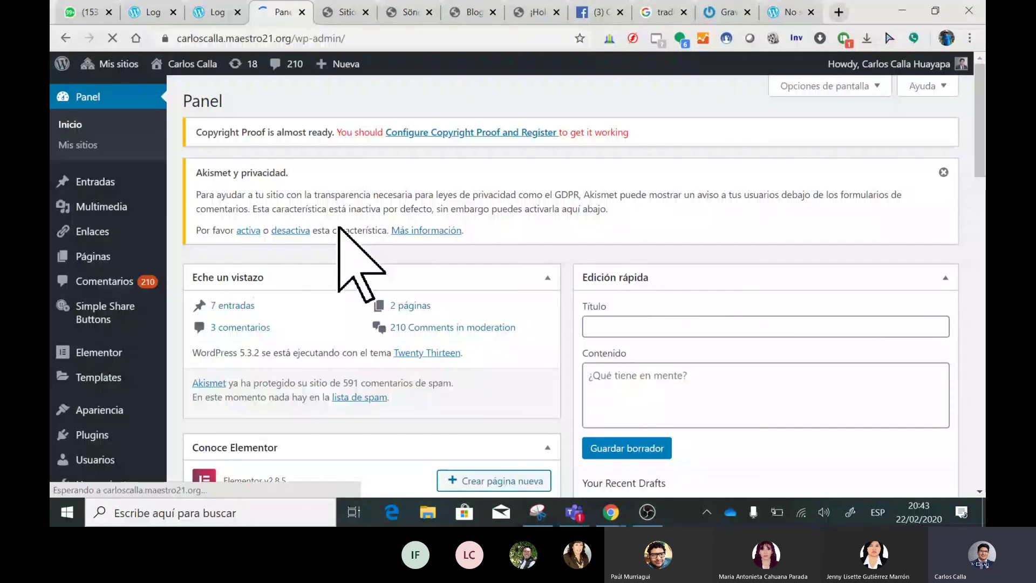
scroll(355, 318, "down", 10)
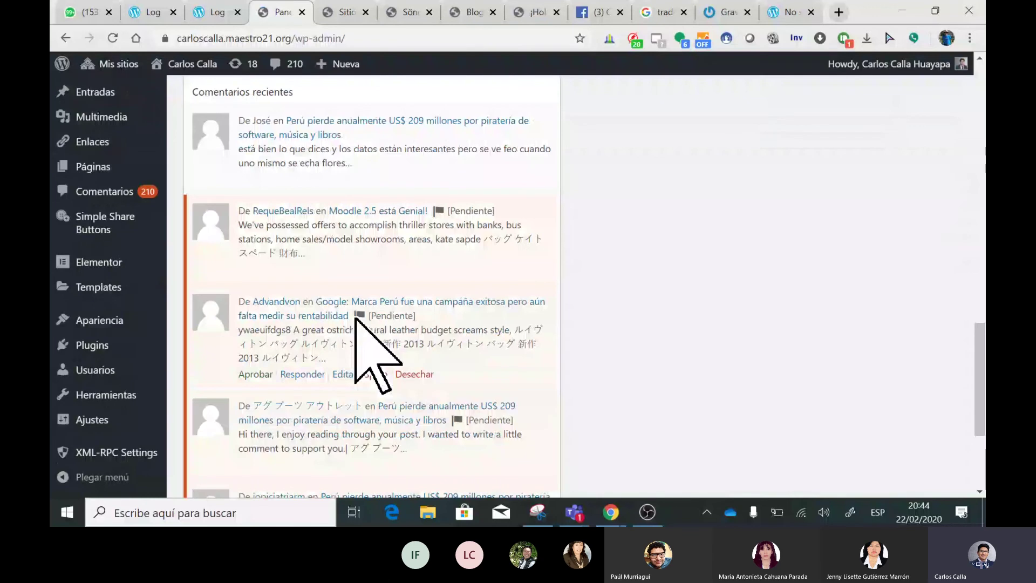
scroll(355, 318, "up", 5)
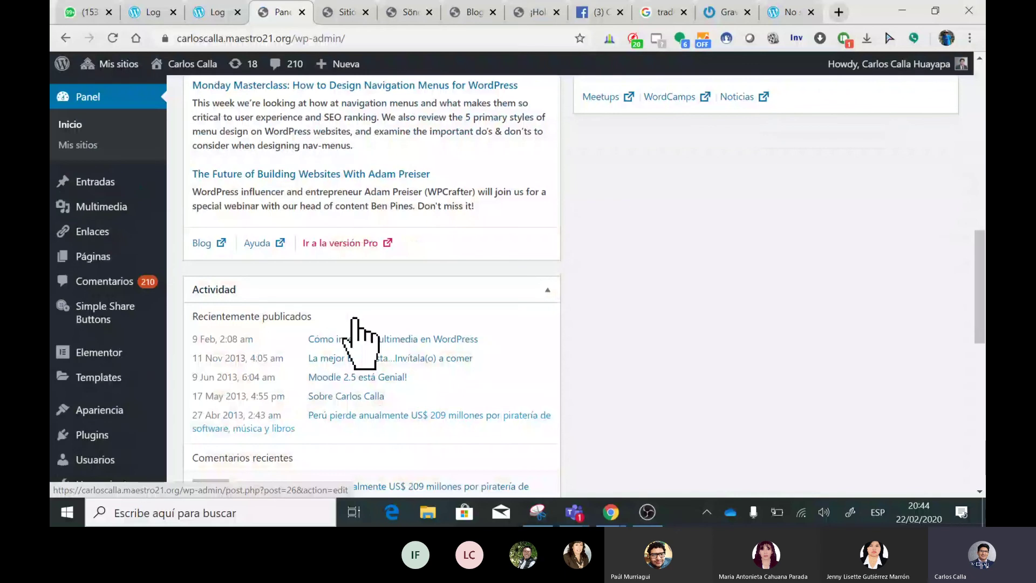
scroll(355, 319, "up", 5)
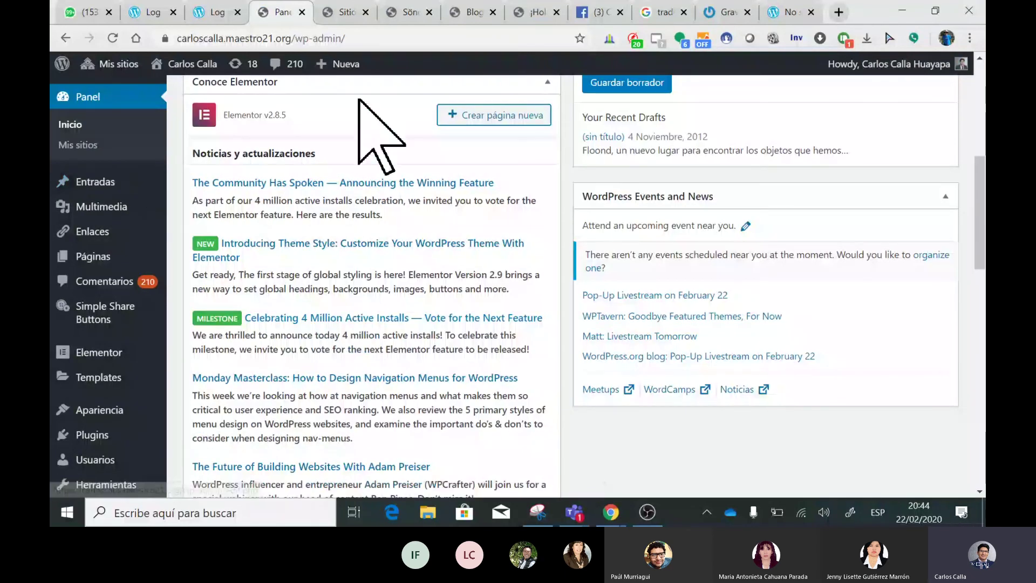
Switch to the Microsoft Teams meeting and open the WordPress link shared in its chat
mouse_move(586, 505)
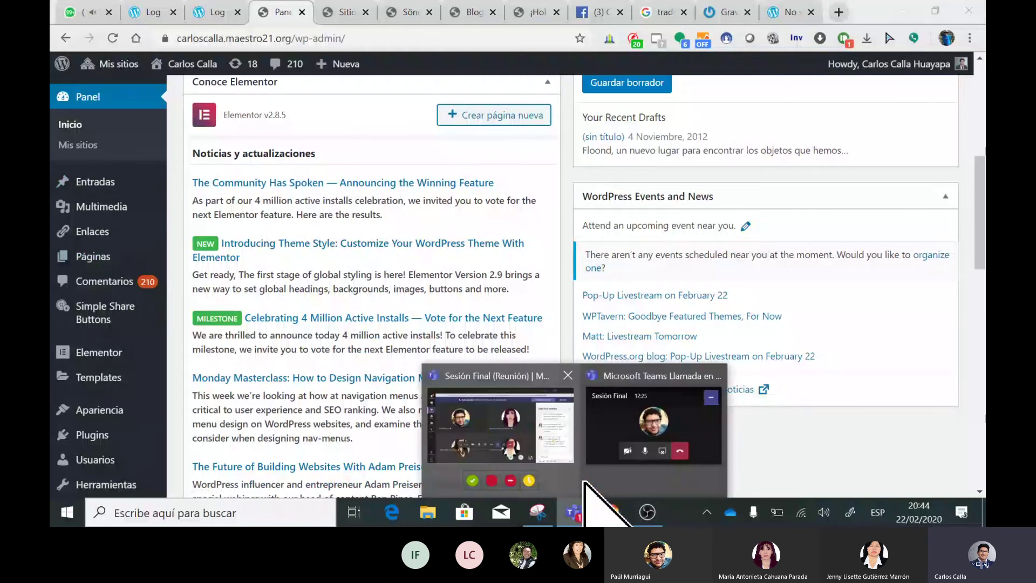
mouse_move(620, 435)
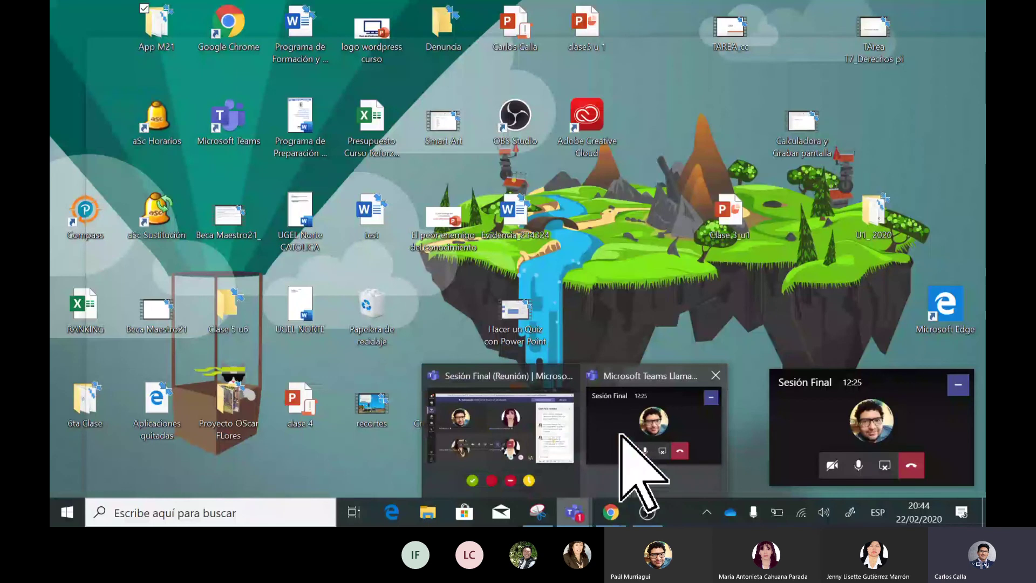
left_click(621, 435)
right_click(917, 381)
left_click(915, 411)
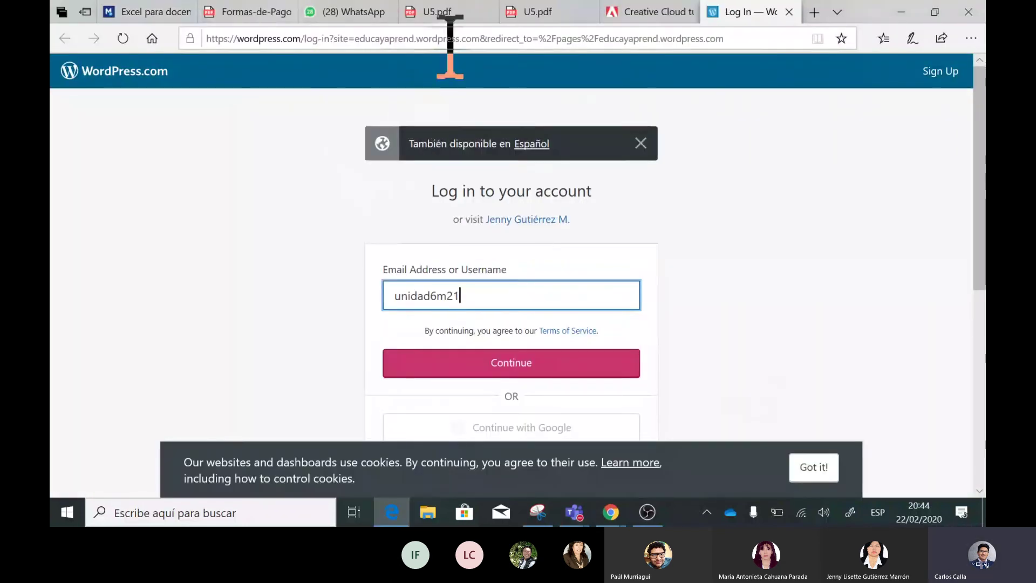
Reduce the login page address to educayaprend.wordpress.com and load that site in Microsoft Edge
left_click_drag(599, 39, 51, 20)
key("BackSpace")
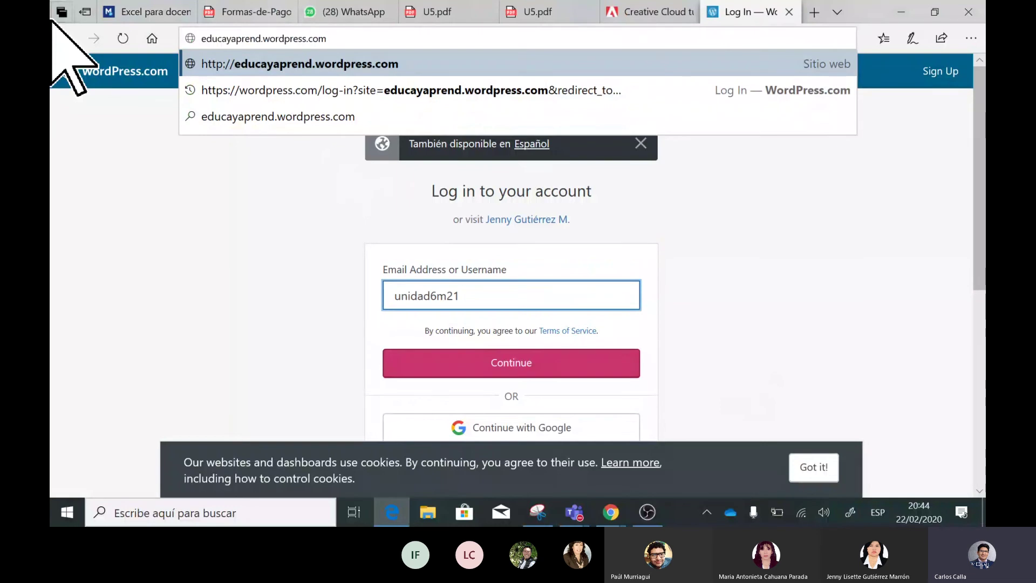
key("Return")
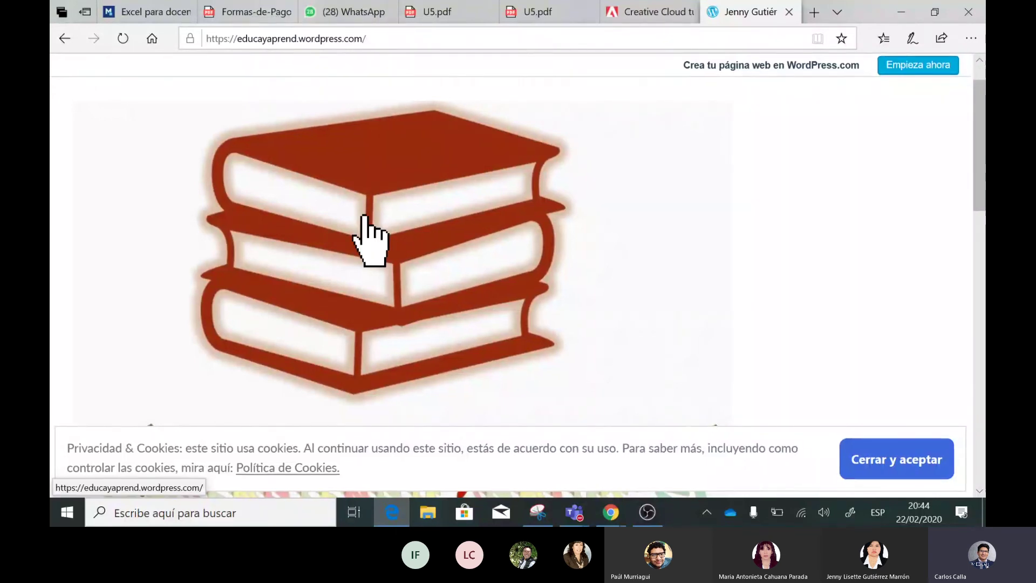
Accept the site's cookie notice and reduce the page zoom to examine its logo, menu, posts and calendar
left_click(889, 476)
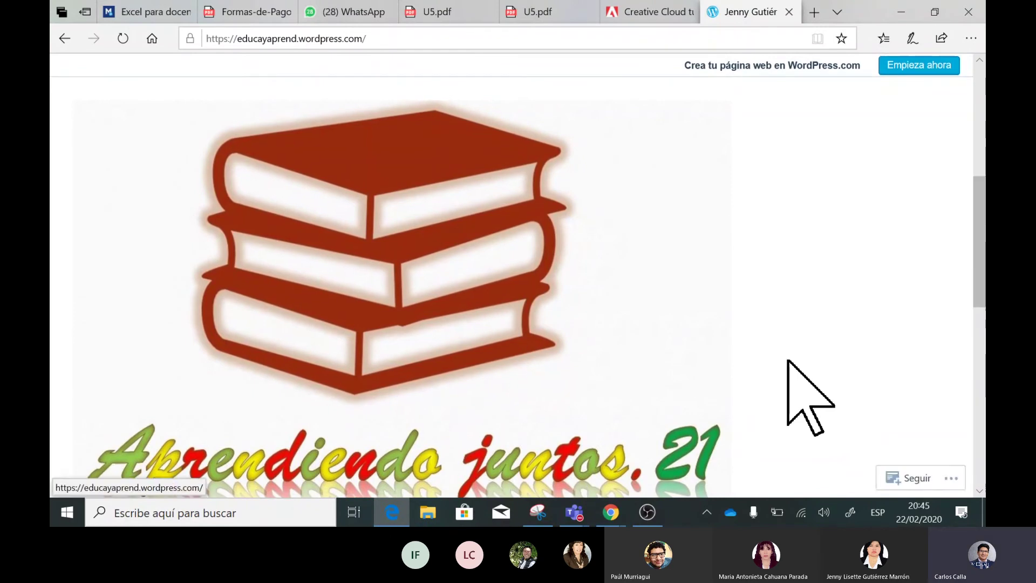
key("ctrl+minus")
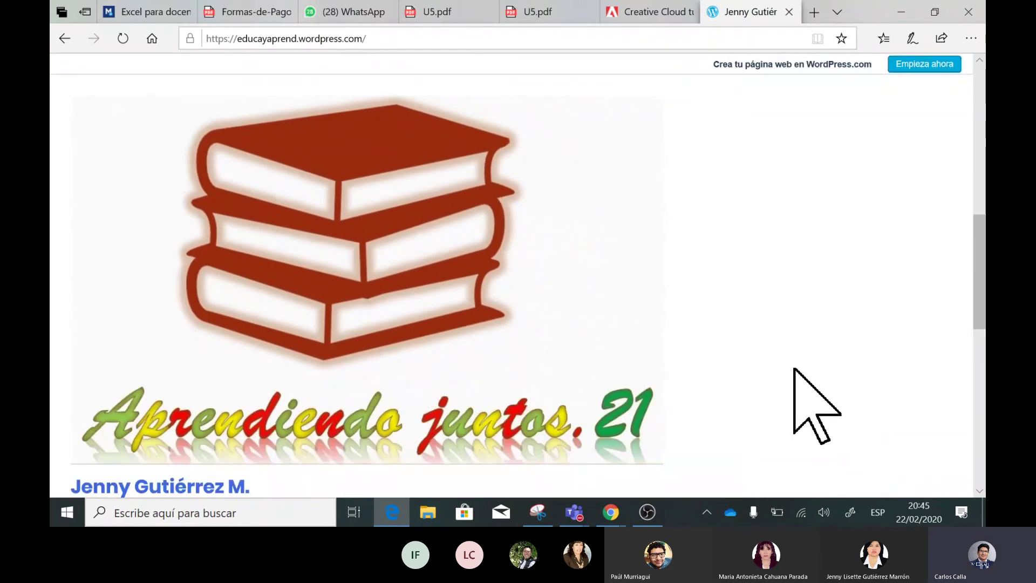
key("ctrl+minus")
key("ctrl+minus")
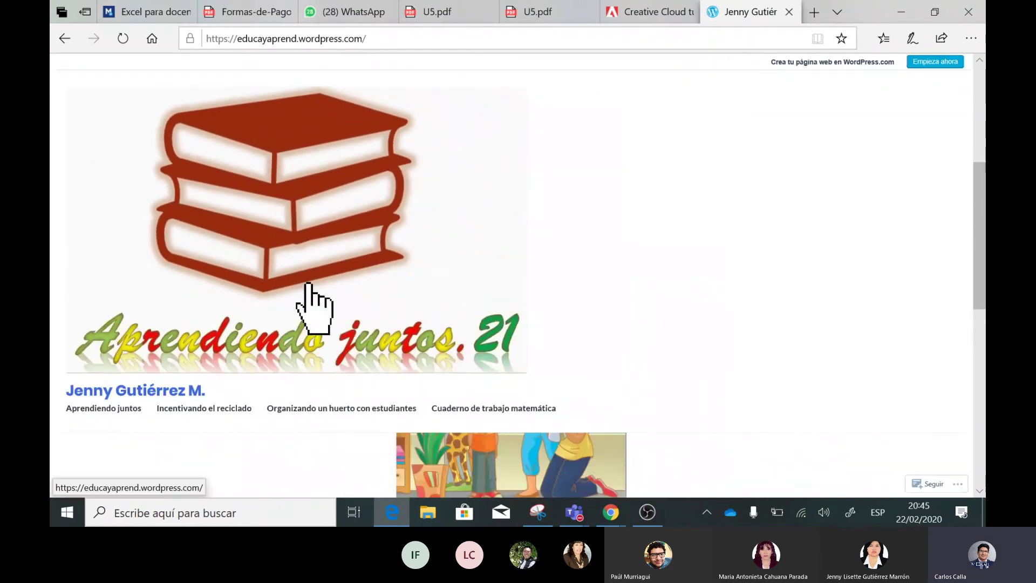
key("ctrl+minus")
key("ctrl+minus")
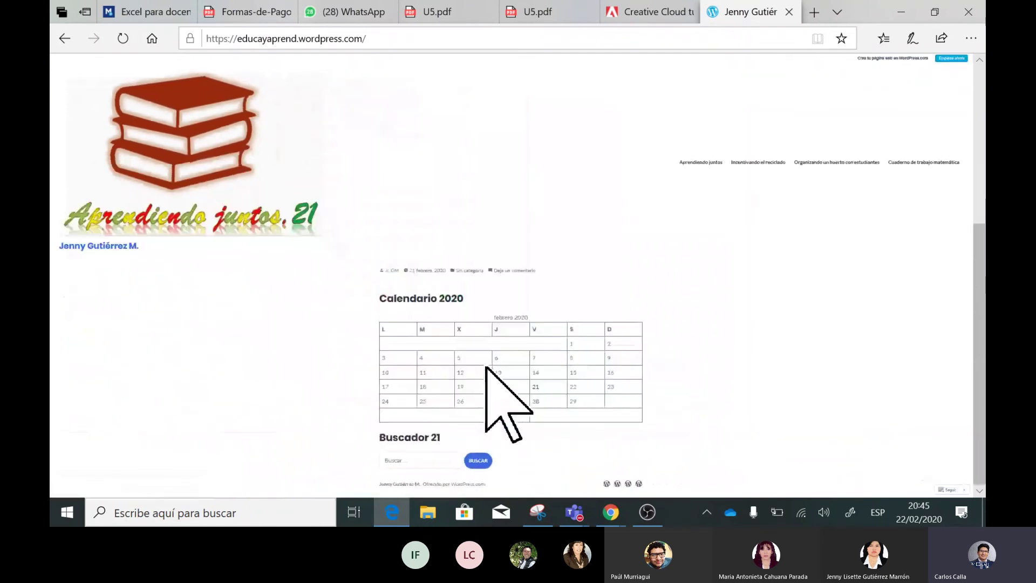
key("ctrl+plus")
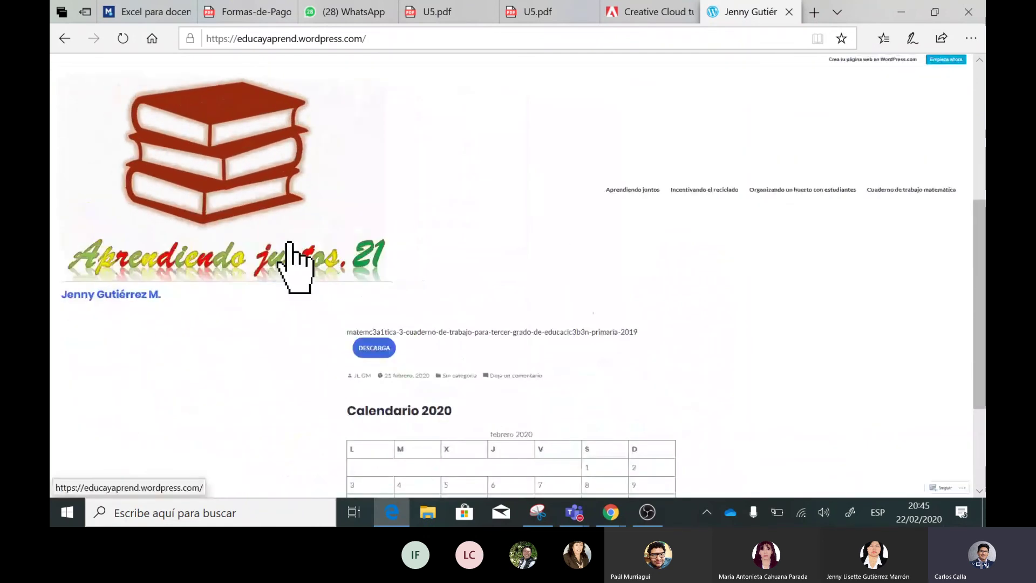
key("ctrl+plus")
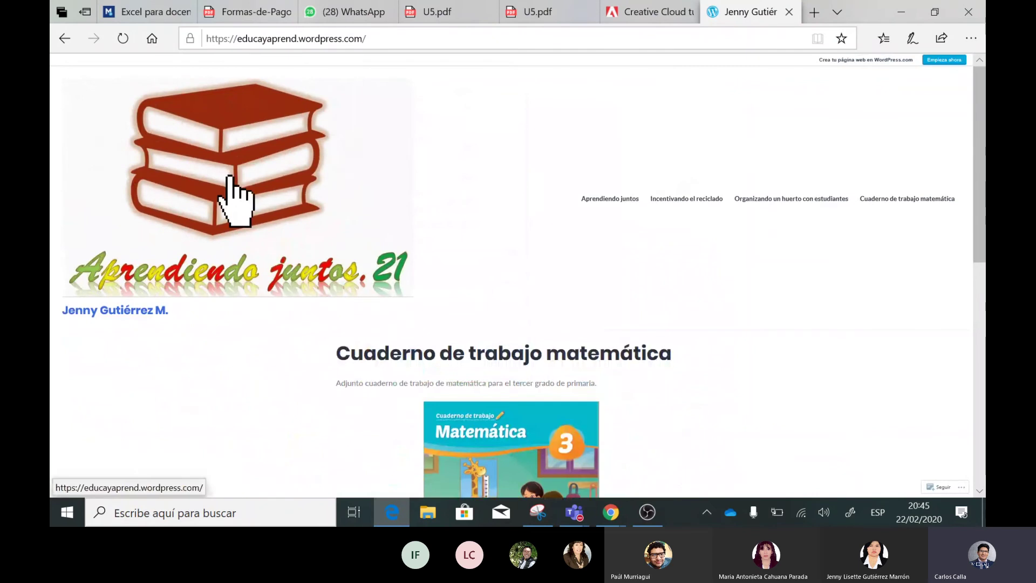
Save the educayaprend site's book logo as the JPEG file cropped-diapositiva1 in the Descargas folder
right_click(231, 177)
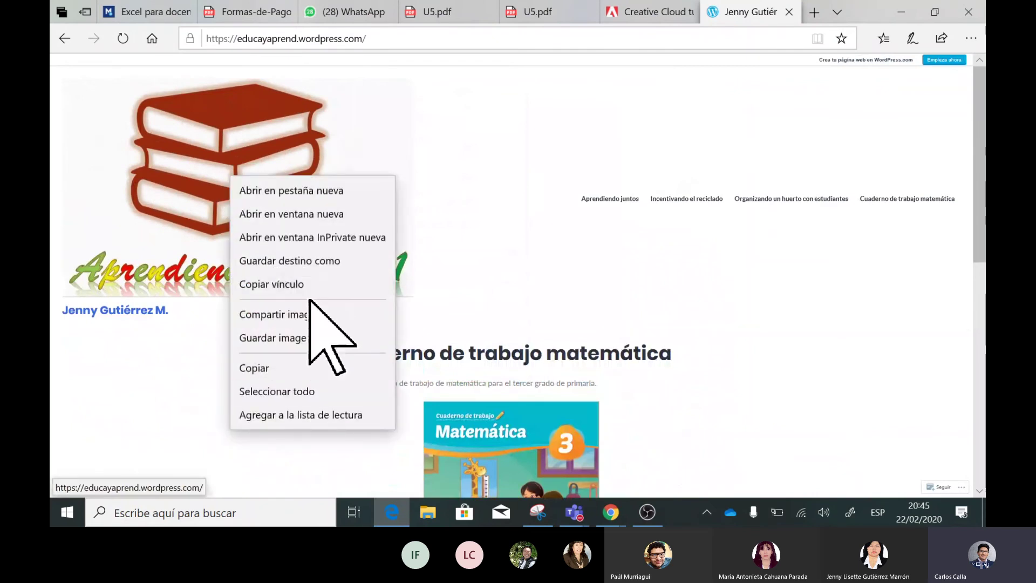
left_click(309, 261)
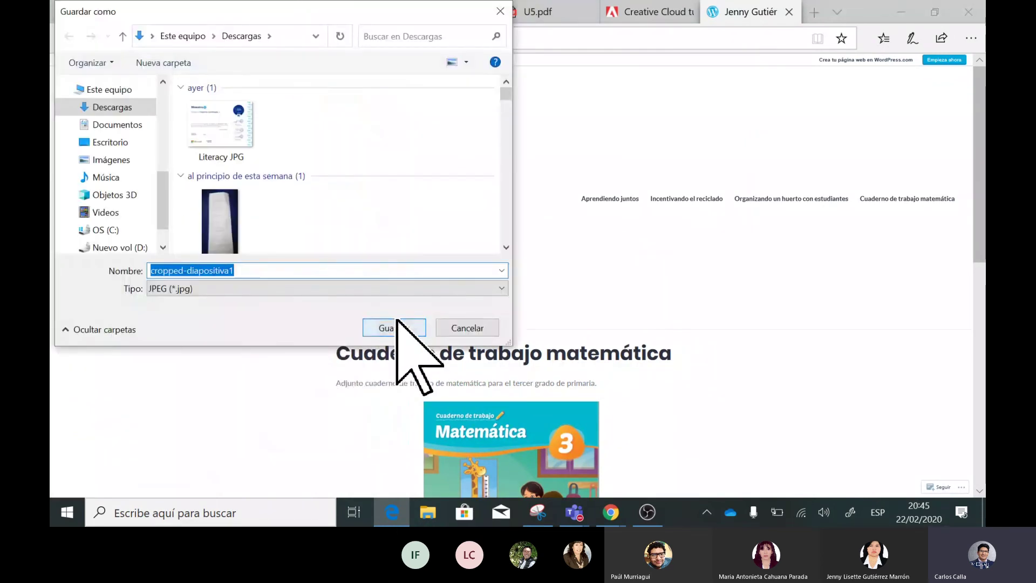
left_click(398, 323)
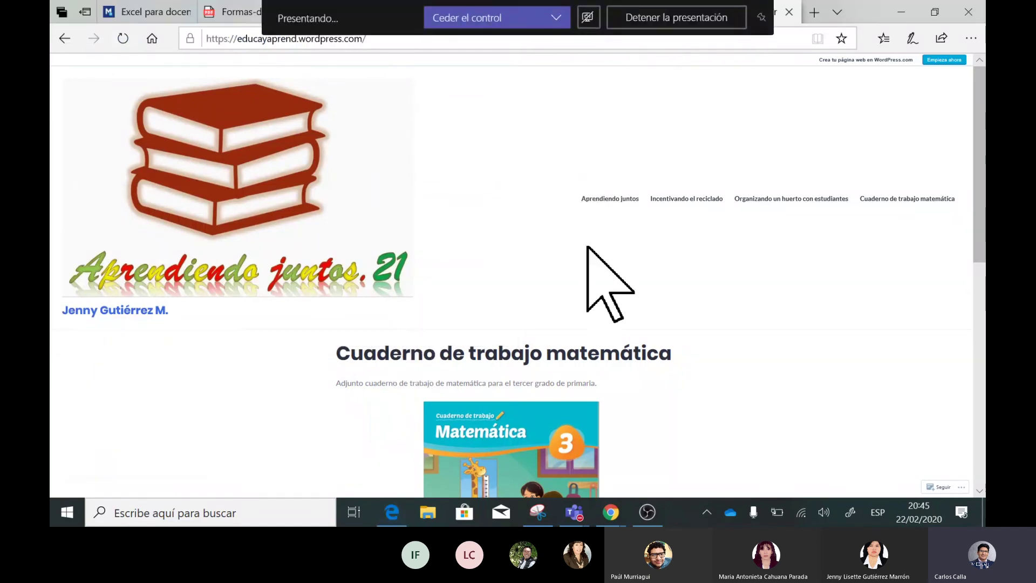
Show the Excel para docentes course page in Edge and open the site customizer from the WordPress dashboard in Google Chrome
left_click(190, 12)
left_click(212, 5)
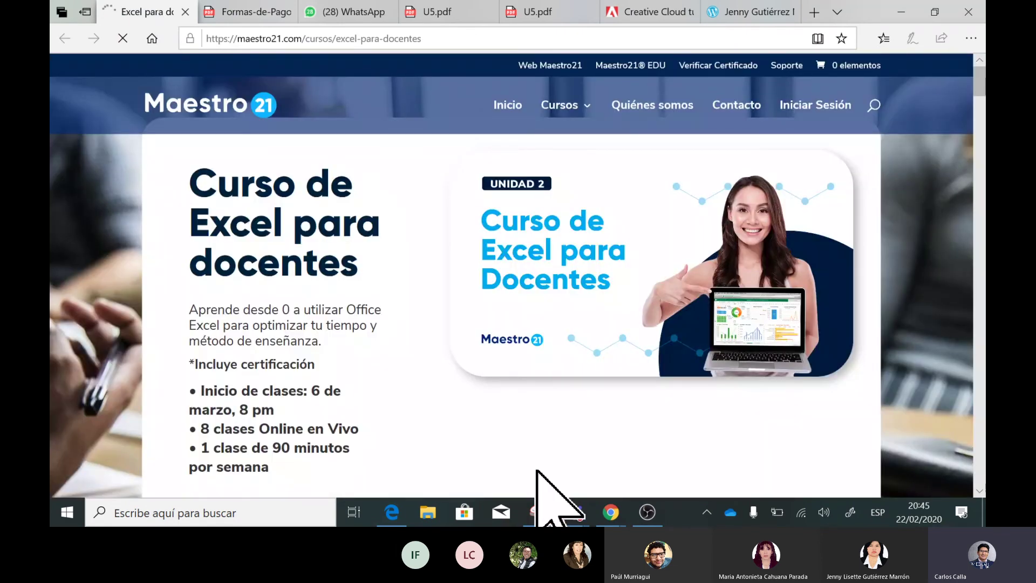
mouse_move(609, 509)
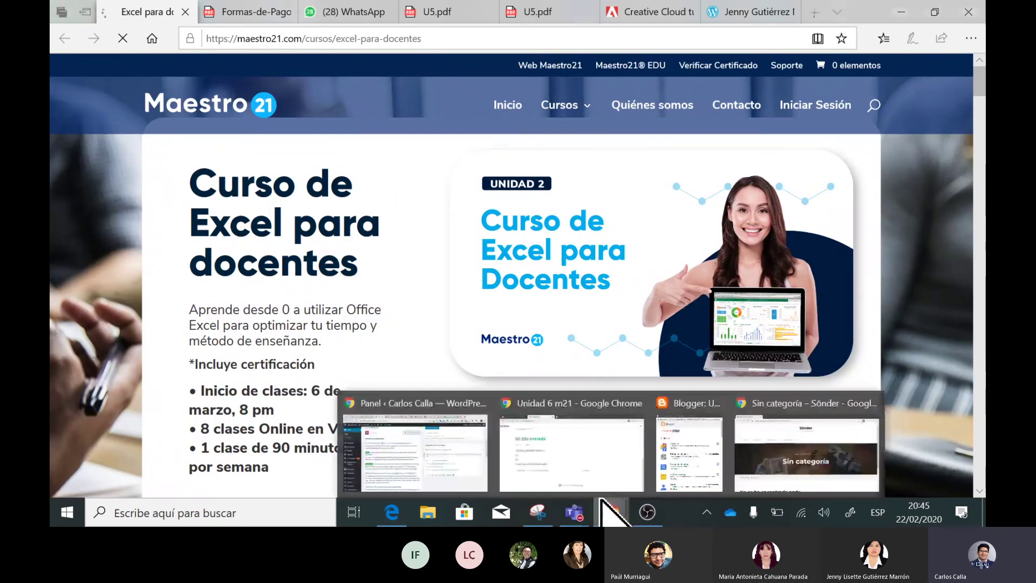
left_click(464, 437)
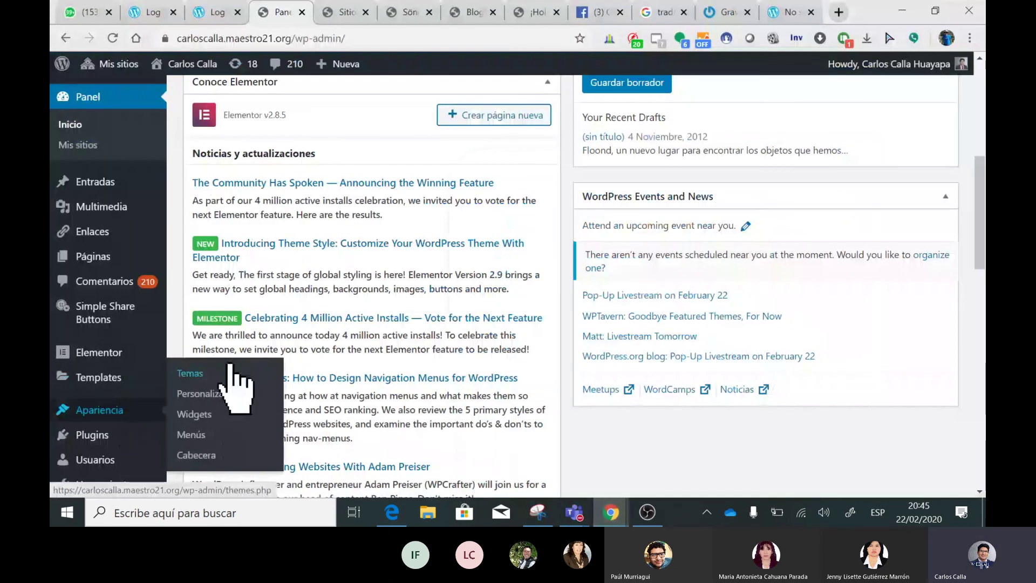
left_click(197, 392)
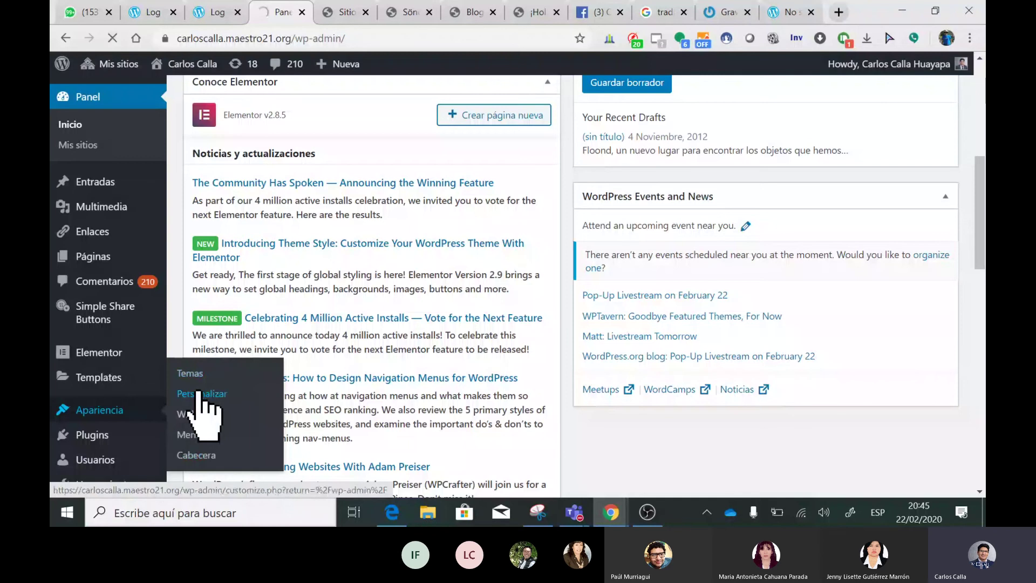
left_click(203, 394)
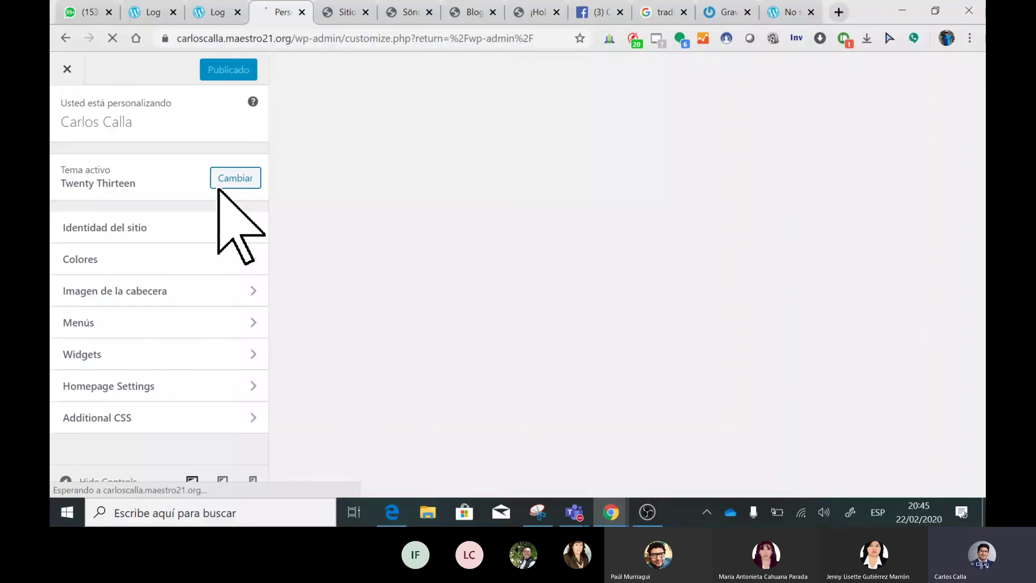
Compare the DCASSE, Gravatar, Excel para docentes and educayaprend pages across the Chrome and Edge windows
key("ctrl+9")
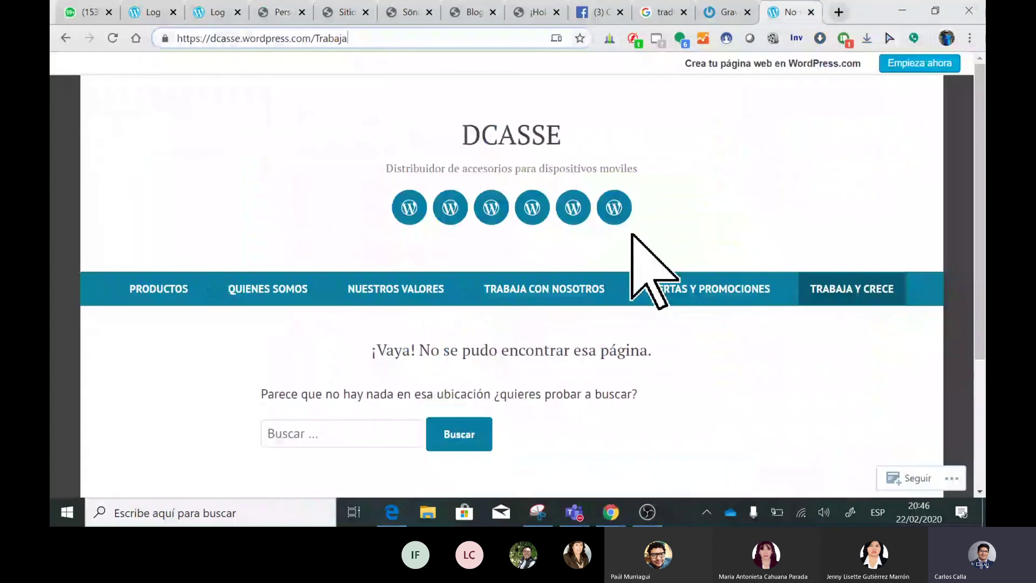
key("ctrl+shift+Tab")
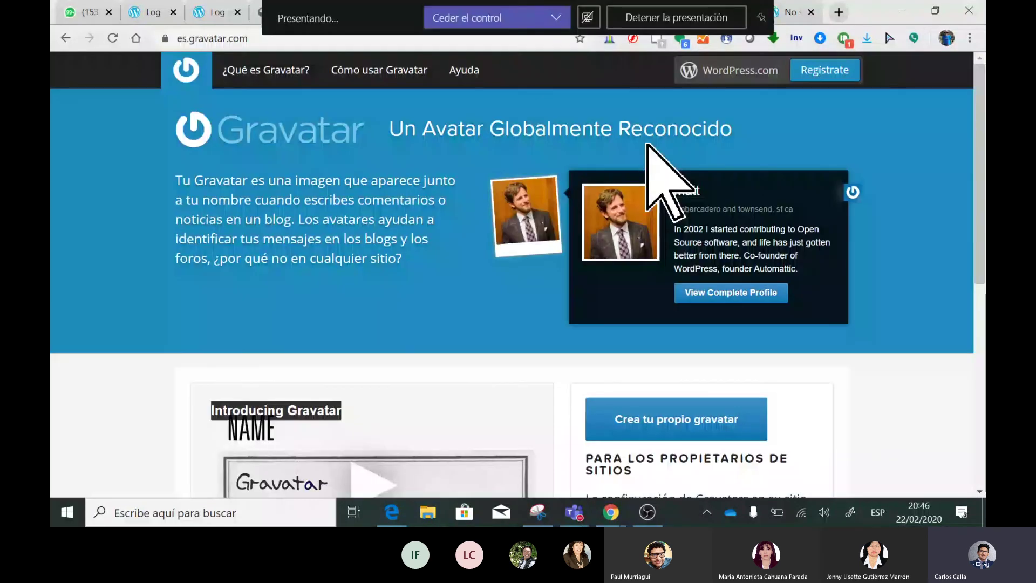
key("alt+Tab")
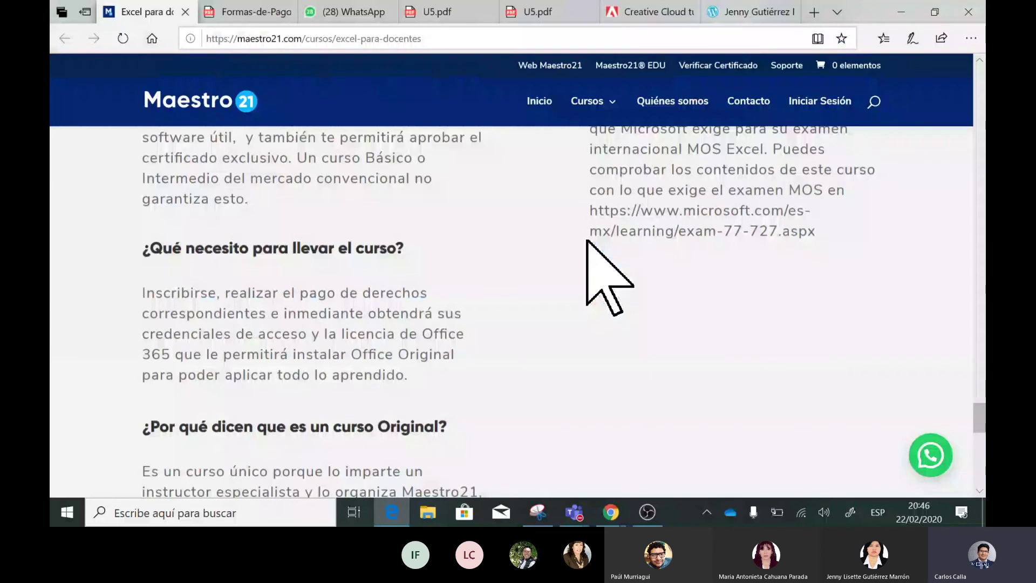
key("ctrl+shift+Tab")
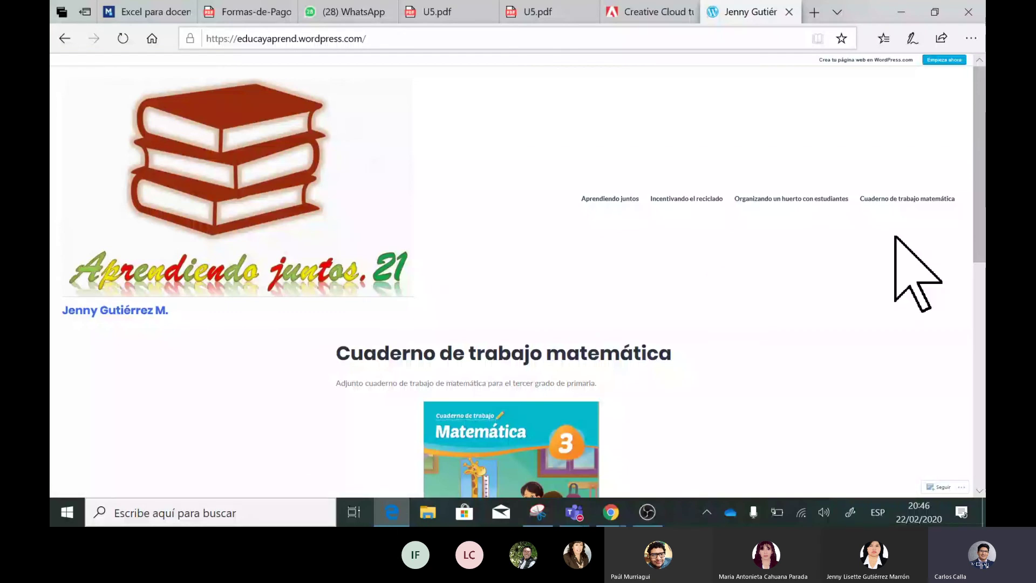
key("alt+Tab")
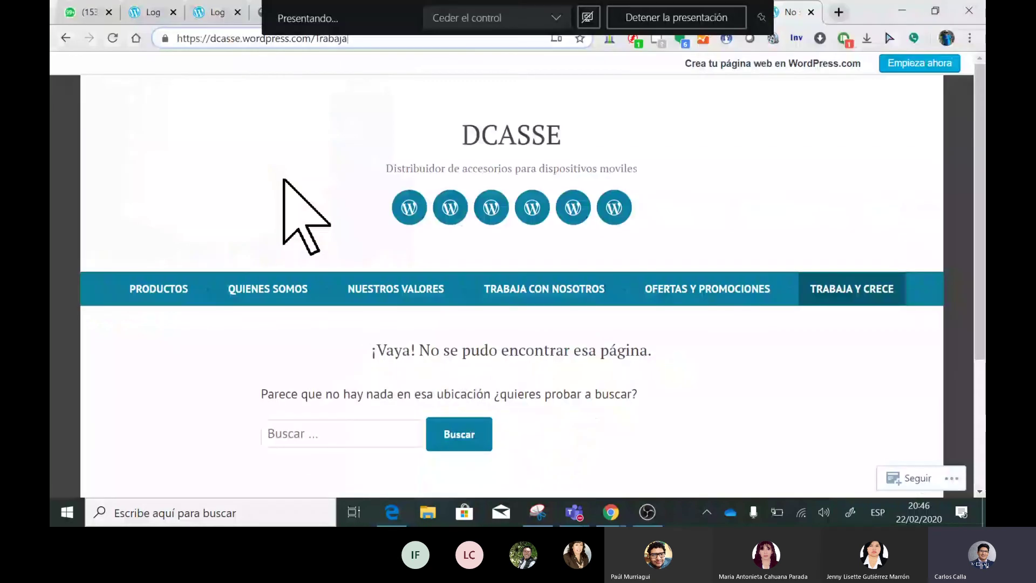
key("alt+Tab")
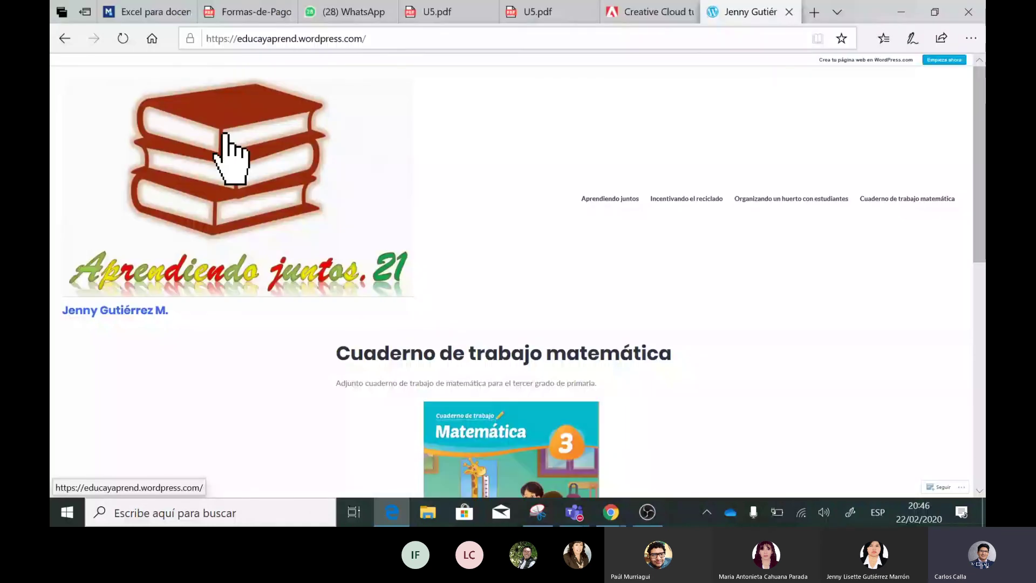
key("alt+Tab")
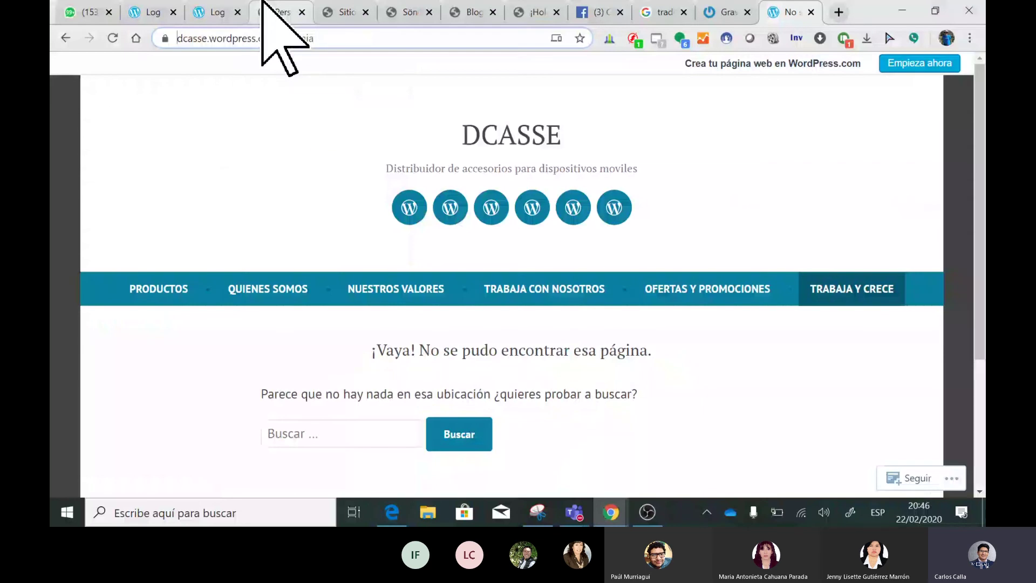
Return to the WordPress customizer's theme browser in Chrome and search the installed themes for "twenty twenty"
left_click(264, 6)
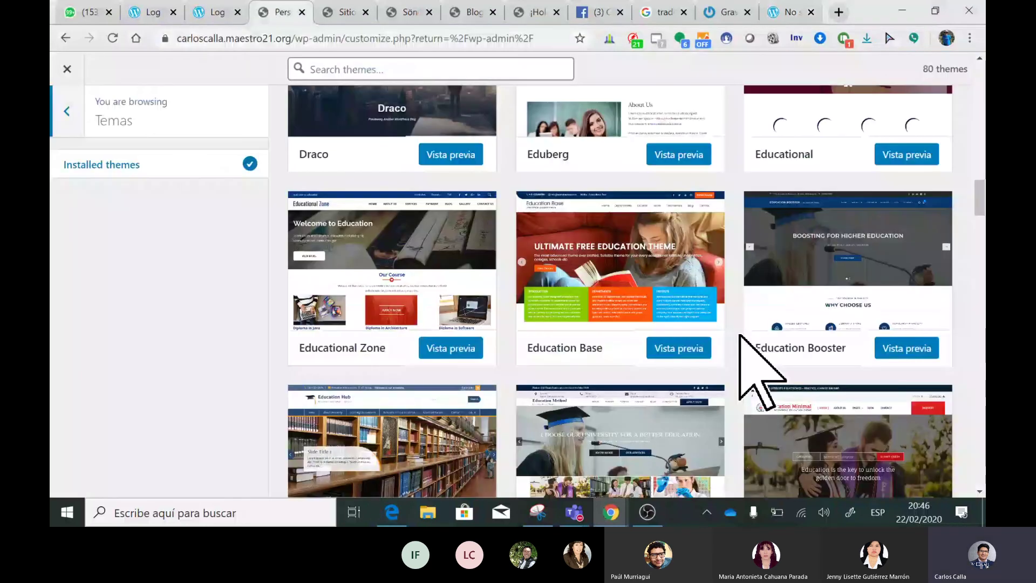
scroll(837, 280, "up", 20)
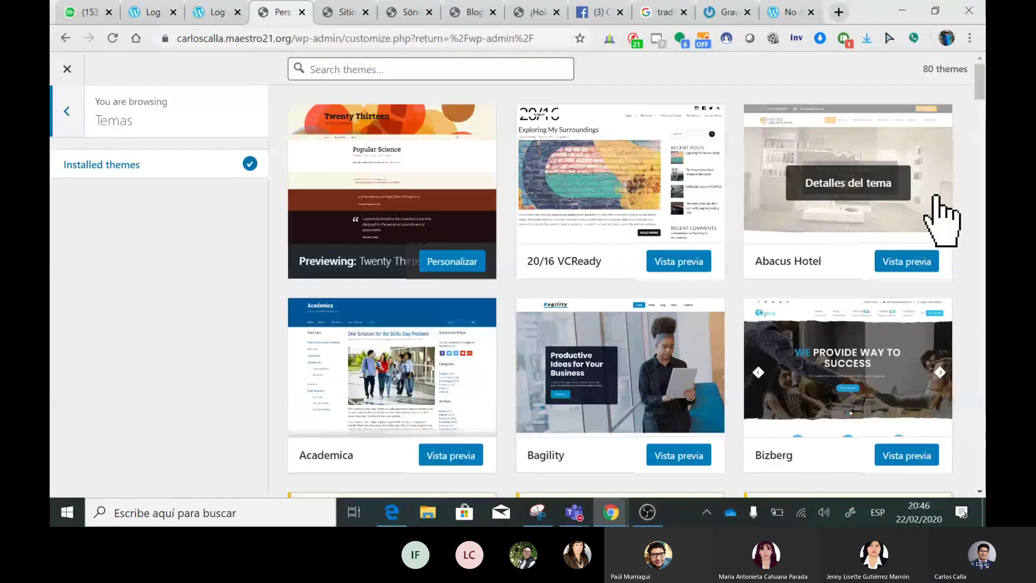
left_click(522, 63)
type("t")
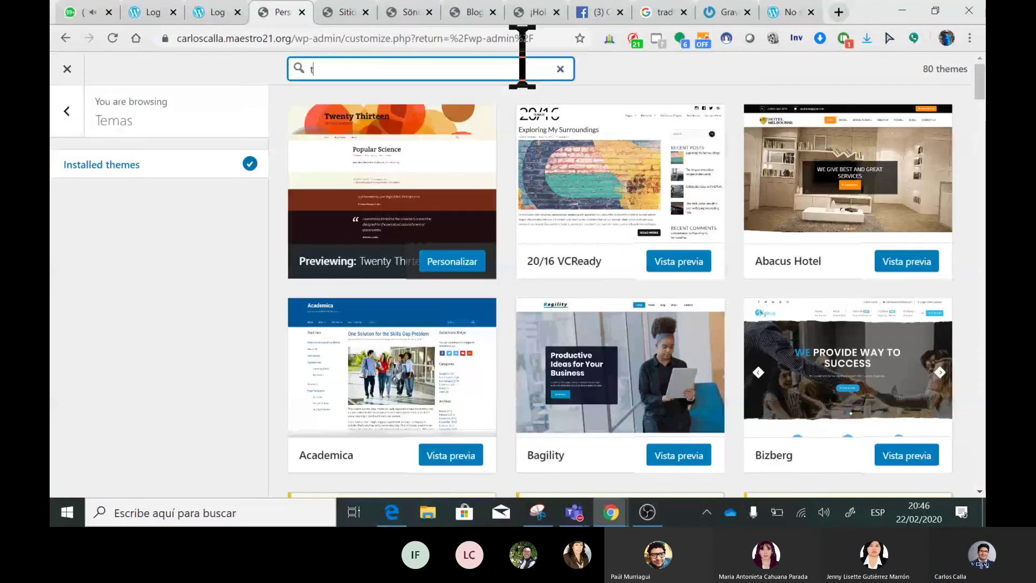
type("wenty twen")
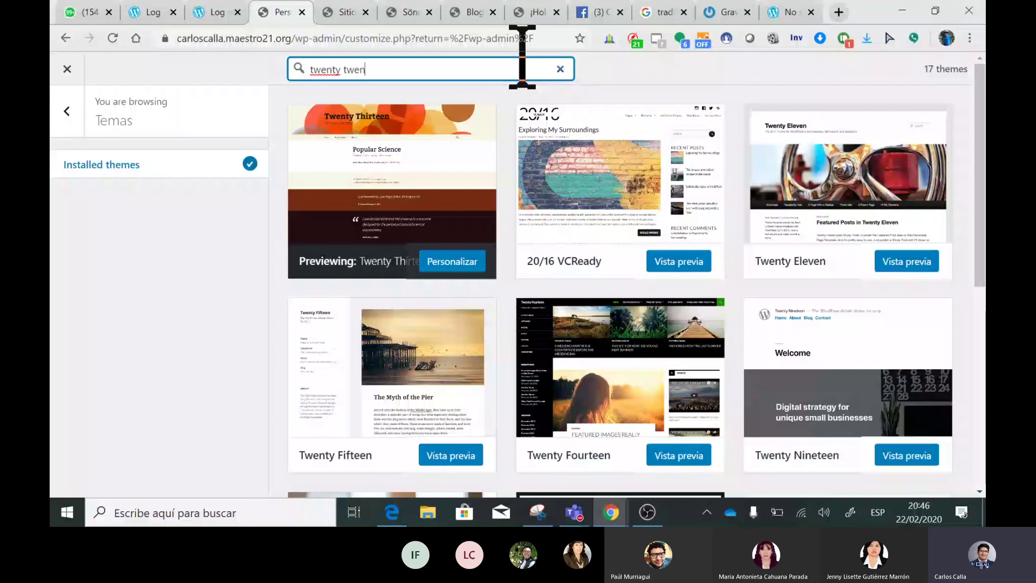
type("ty")
Preview the Twenty Twenty theme on the site, activate it and publish the change
scroll(672, 283, "down", 5)
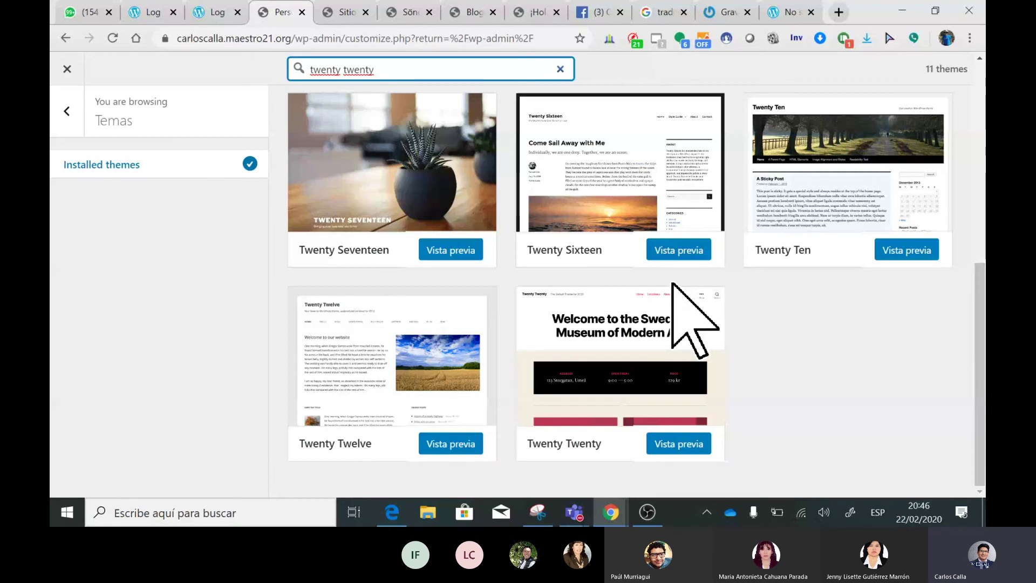
left_click(695, 451)
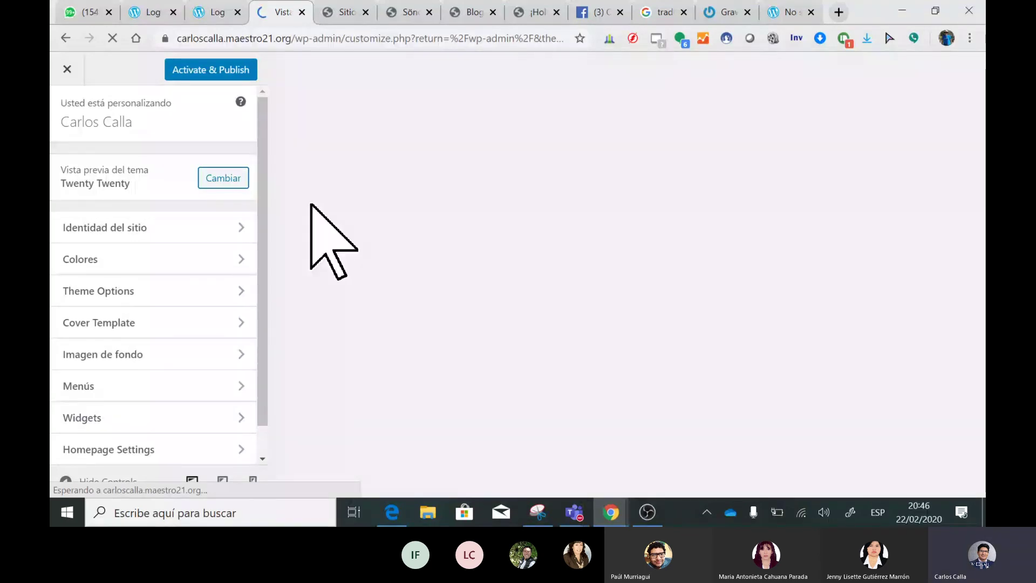
left_click(236, 78)
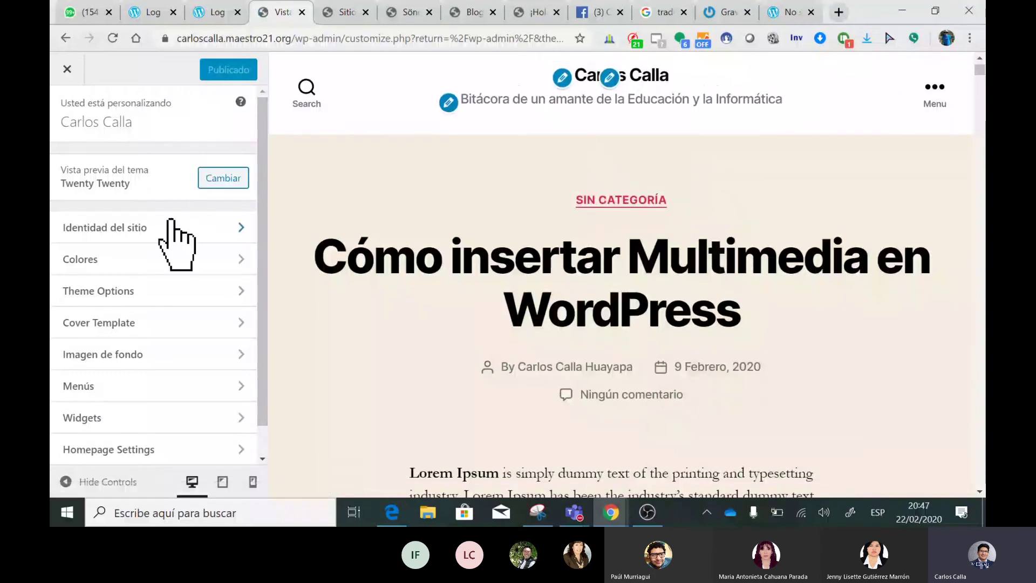
Upload the Aprendiendo juntos image as the site logo, extending the crop to include the whole image width
left_click(171, 238)
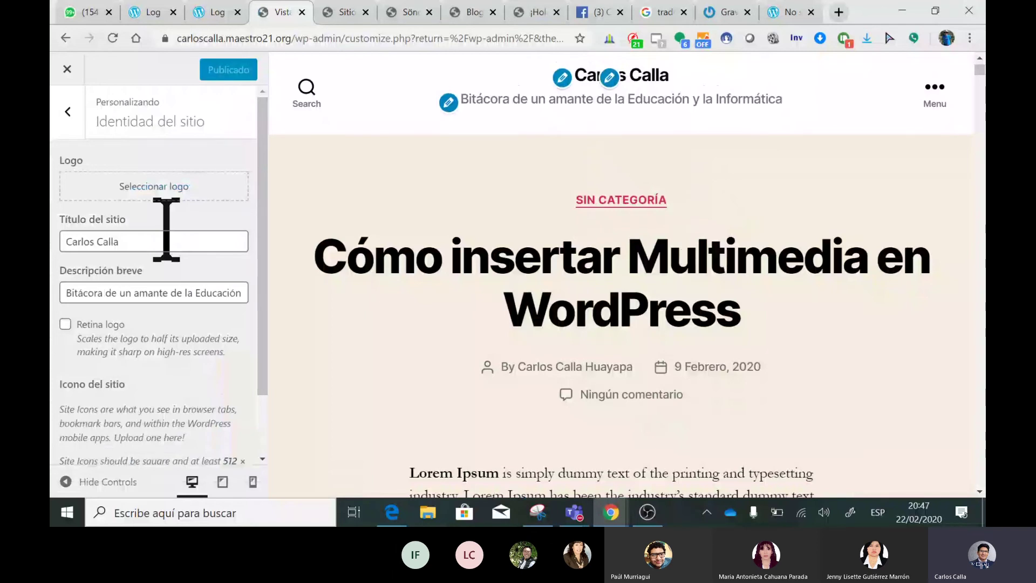
left_click(155, 186)
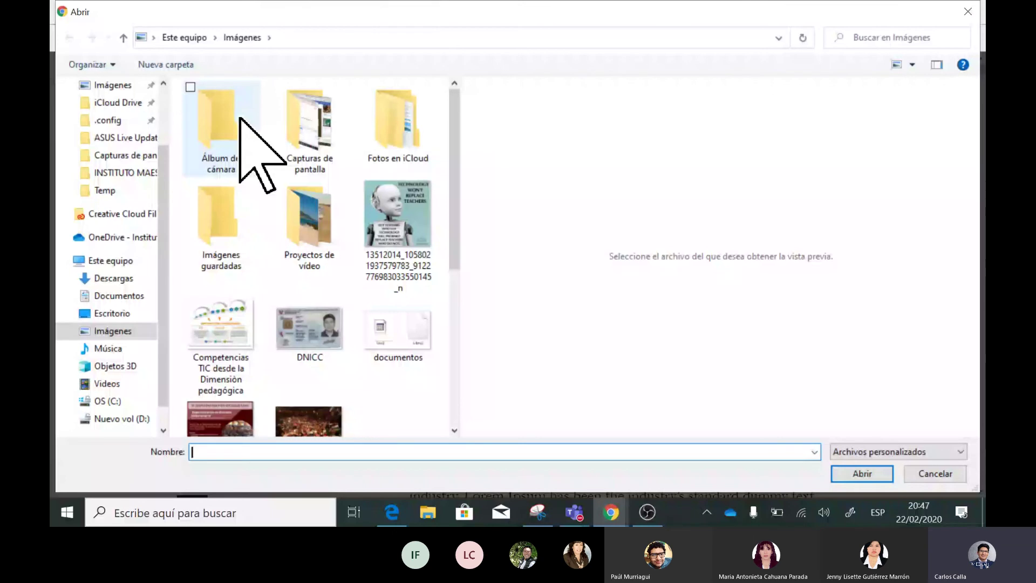
key("Escape")
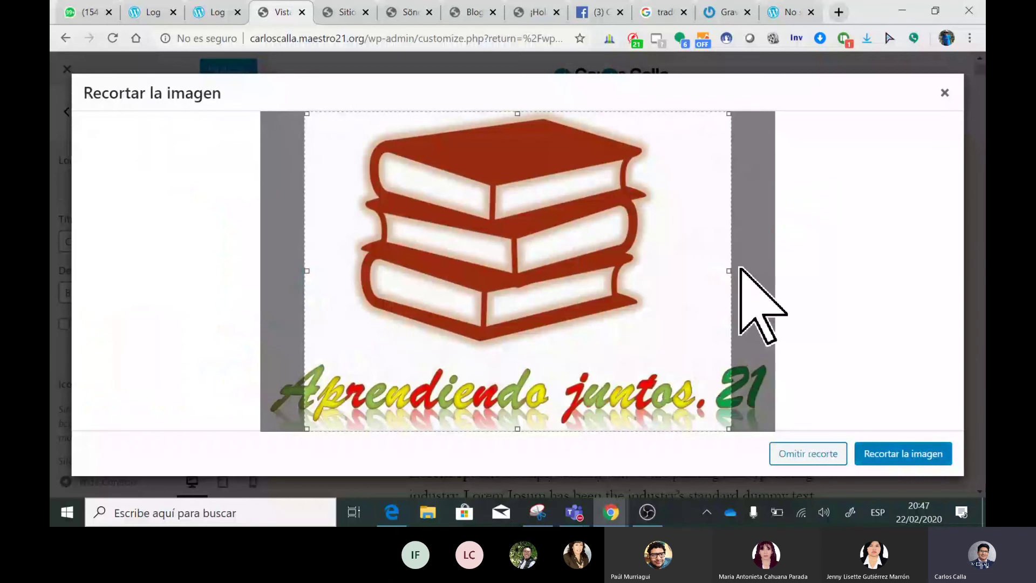
left_click_drag(740, 268, 775, 270)
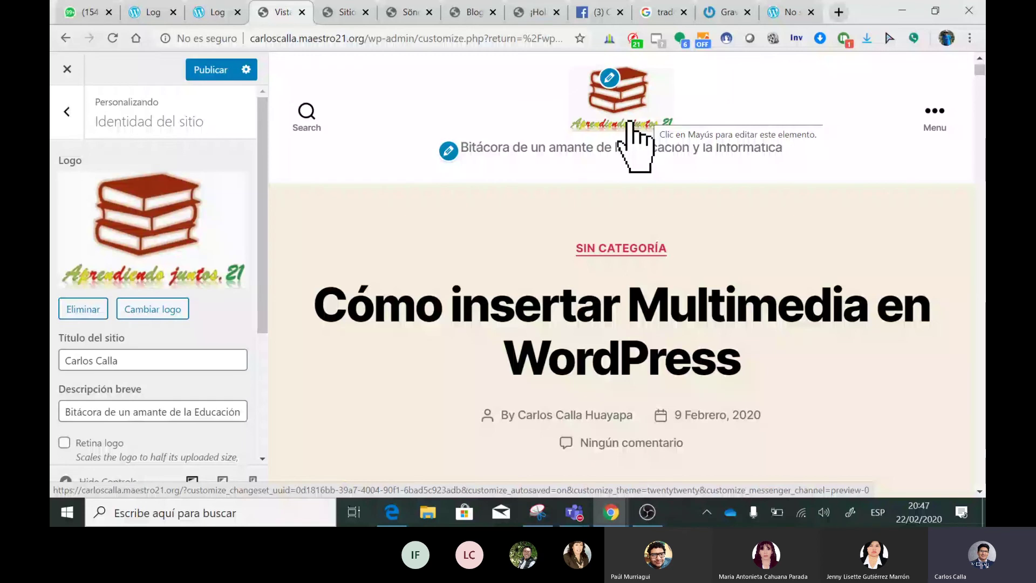
Set a square crop of the logo's stacked books as the site icon and publish the site identity changes
scroll(193, 313, "down", 3)
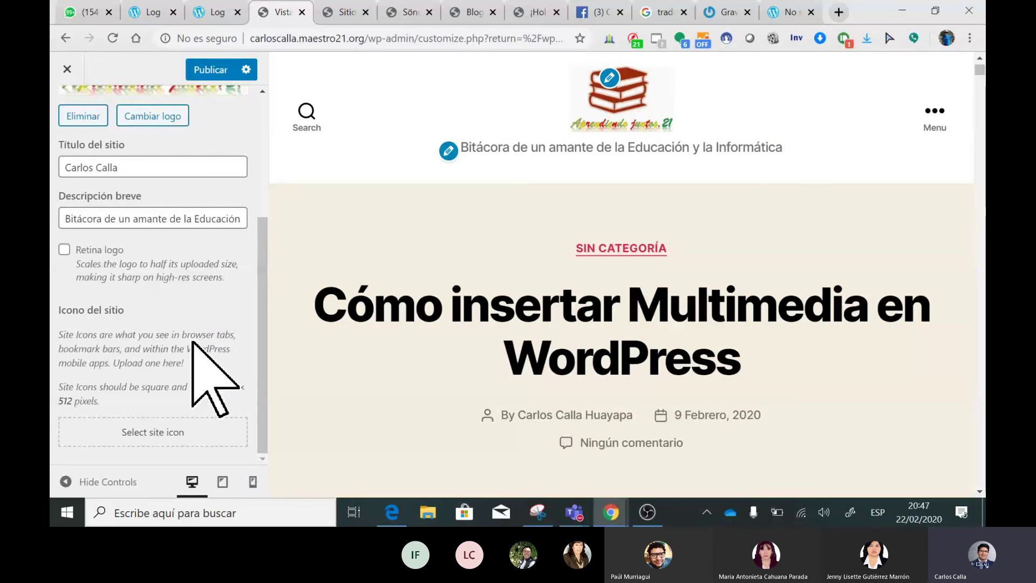
scroll(192, 344, "up", 3)
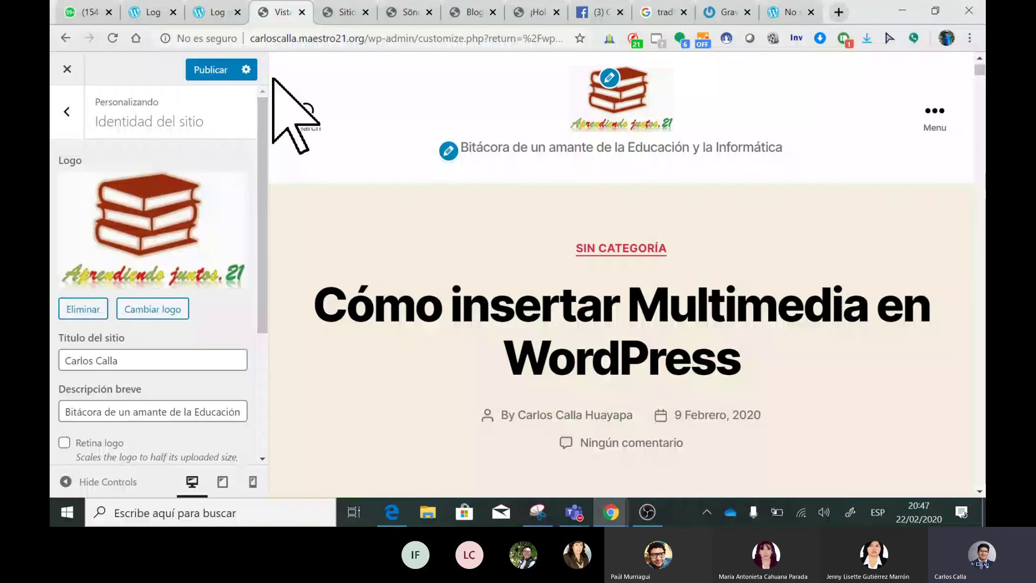
scroll(178, 431, "down", 3)
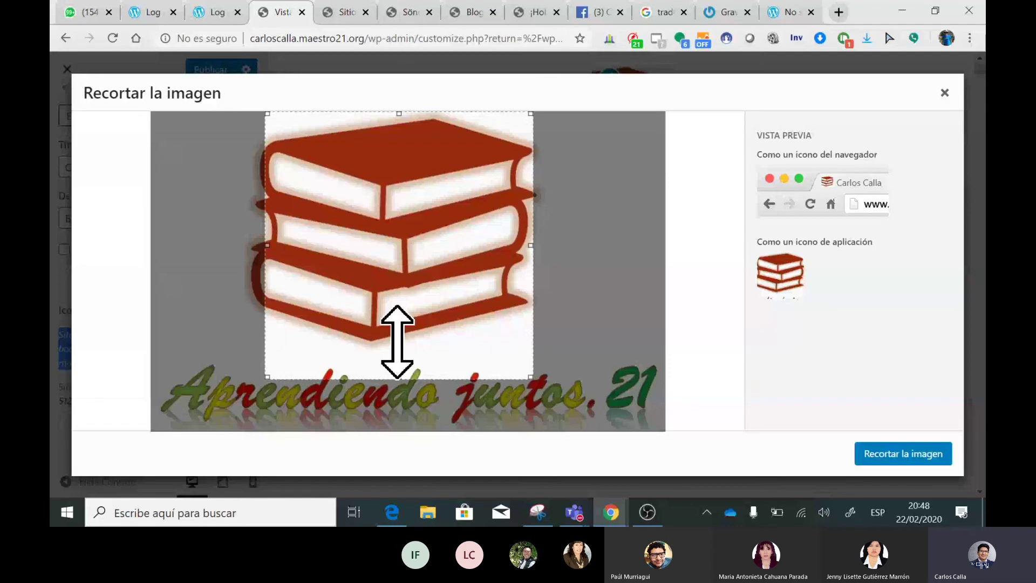
key("Return")
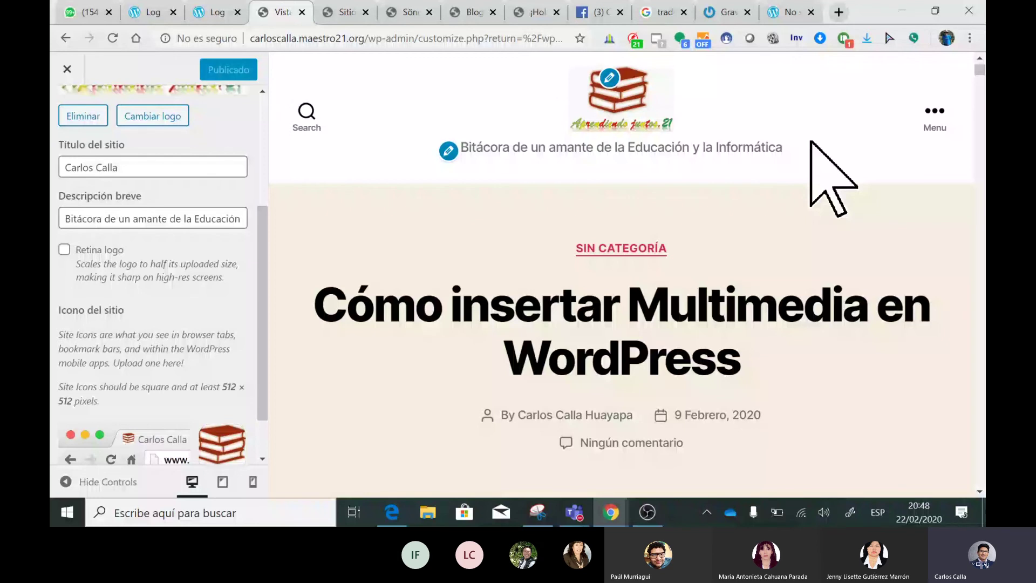
scroll(128, 394, "down", 1)
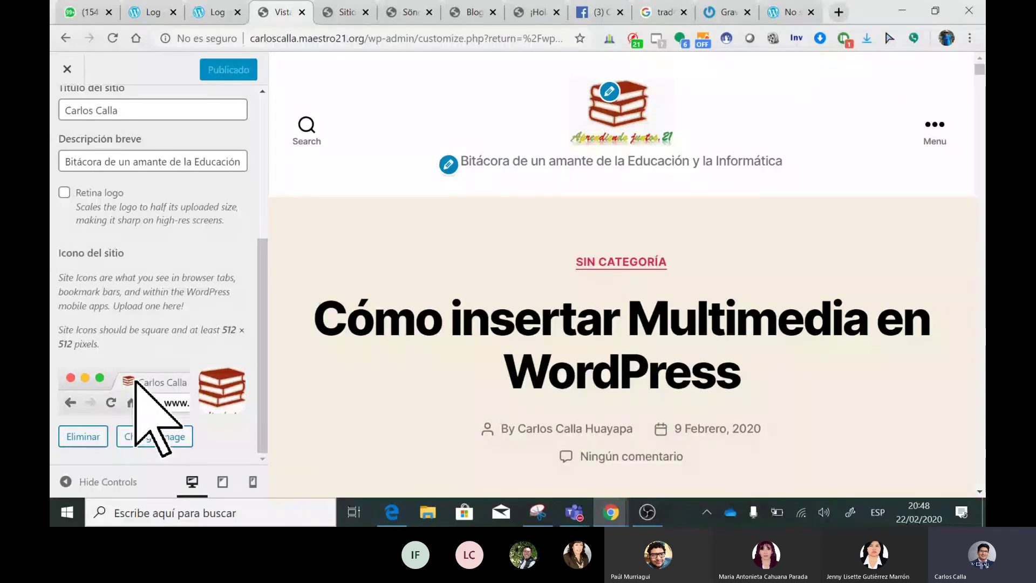
Scale the cropped-diapositiva1 media image to 280 × 174 pixels and again to 12 × 7 pixels, keeping all image sizes selected
scroll(232, 385, "up", 5)
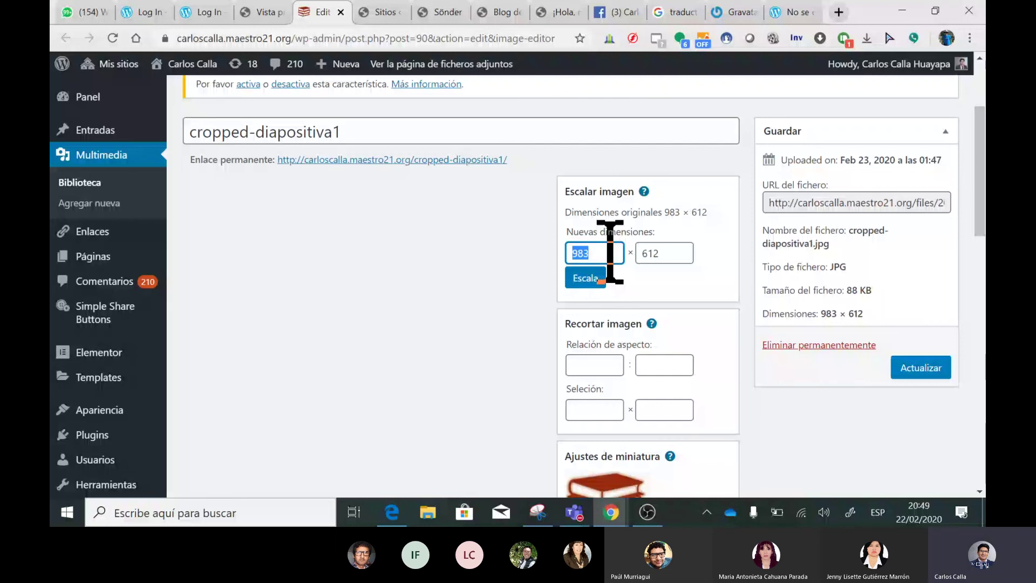
type("280")
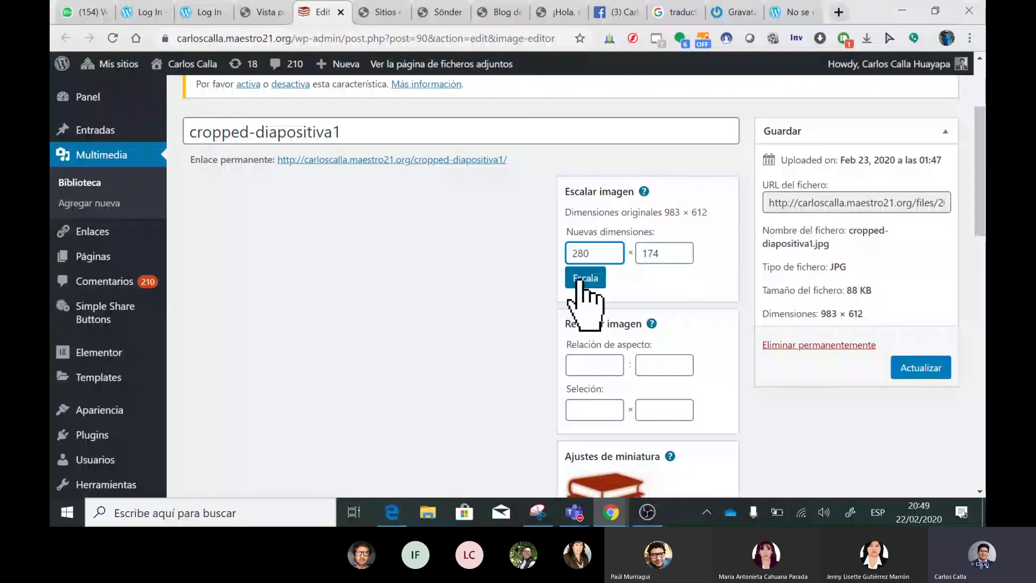
left_click(583, 278)
double_click(594, 253)
type("12")
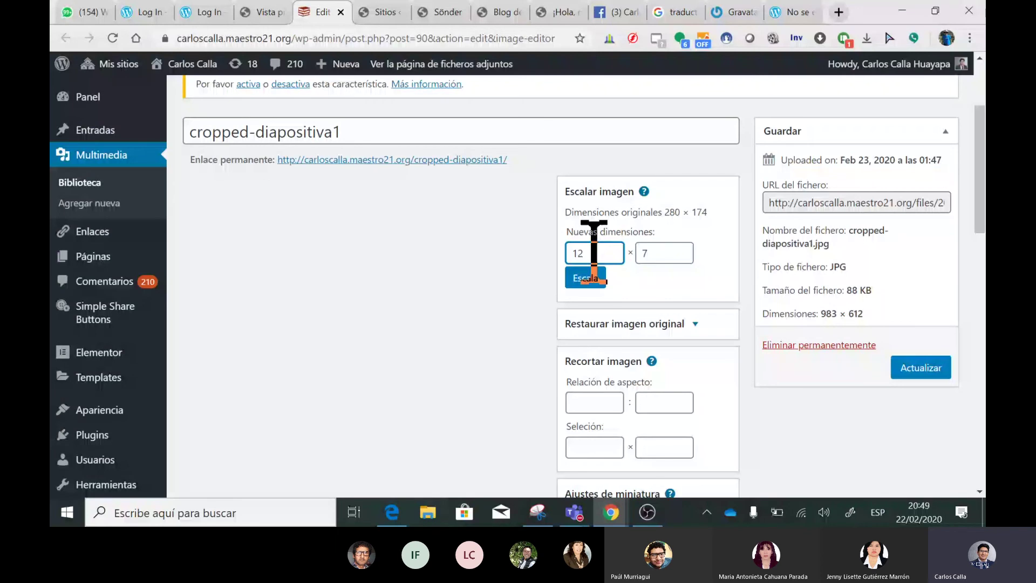
left_click(585, 278)
scroll(664, 421, "down", 4)
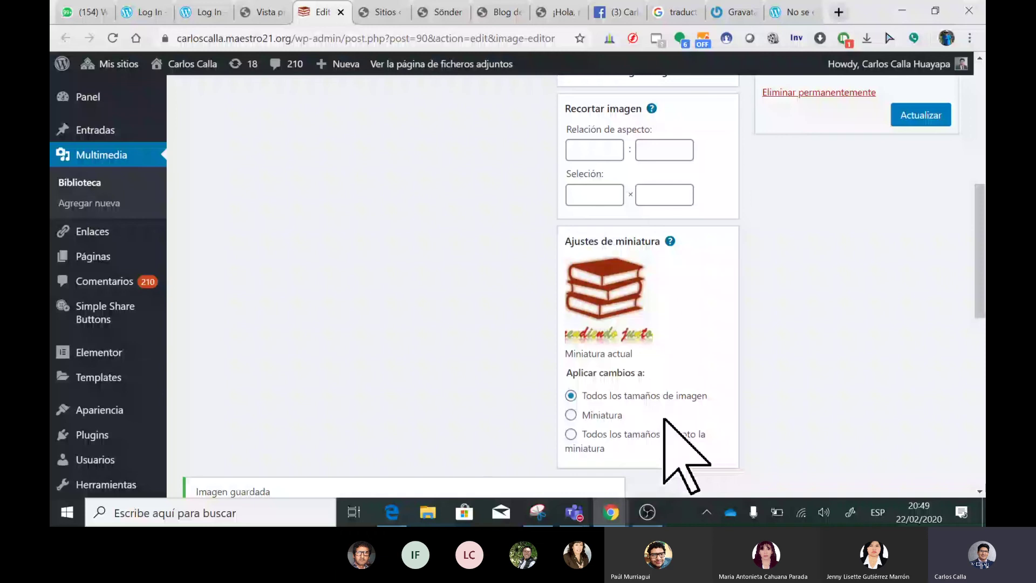
Try cropping the cropped-diapositiva1 image to just the stacked books, leaving out the lettering below, and undo the crop
scroll(914, 266, "up", 3)
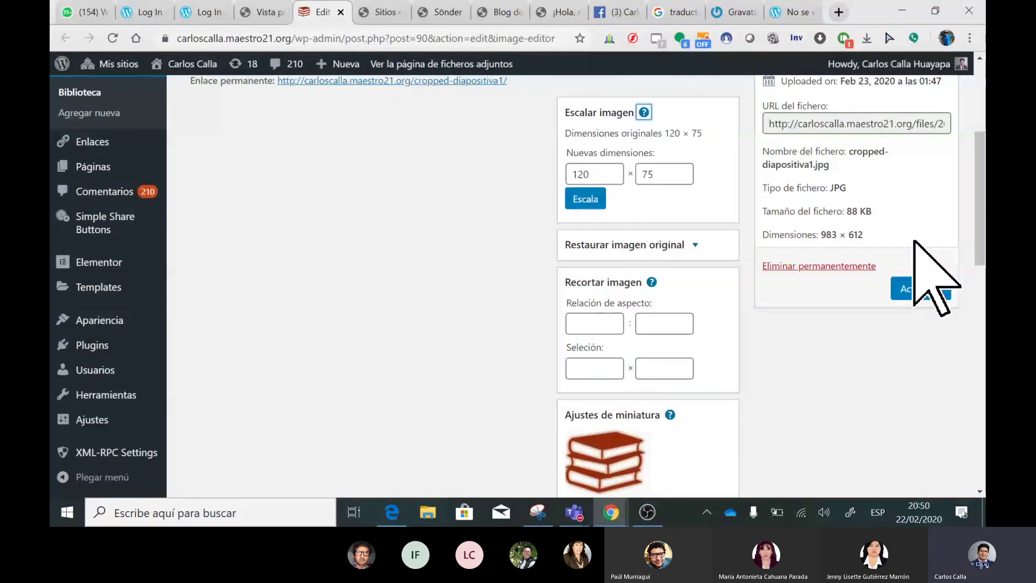
scroll(915, 242, "down", 6)
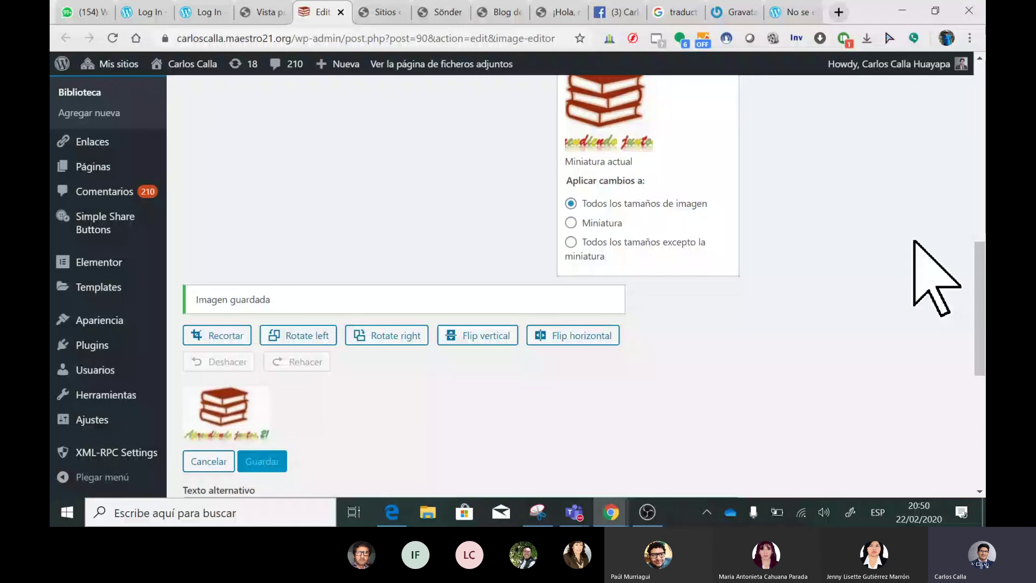
scroll(914, 241, "down", 3)
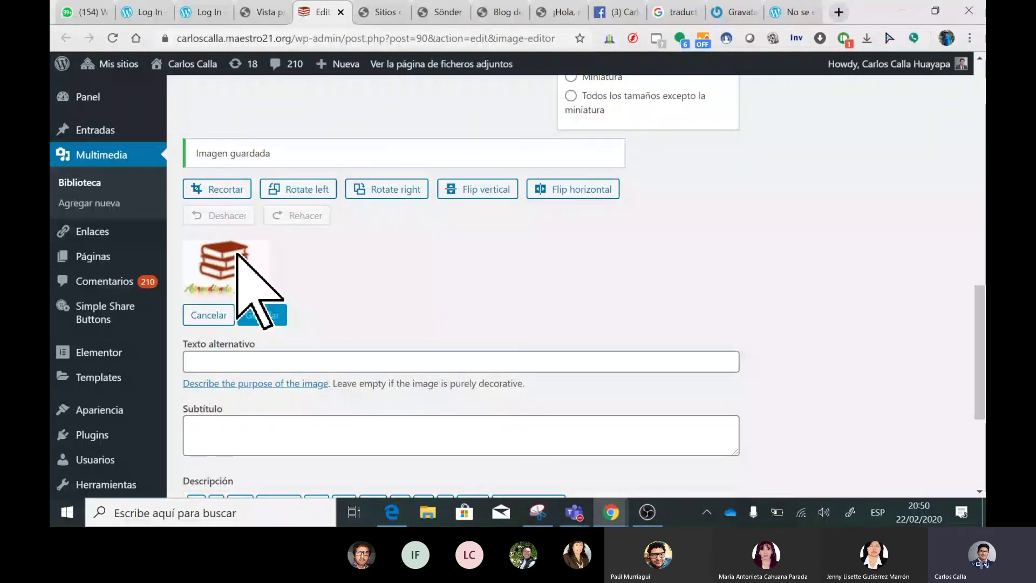
left_click(233, 270)
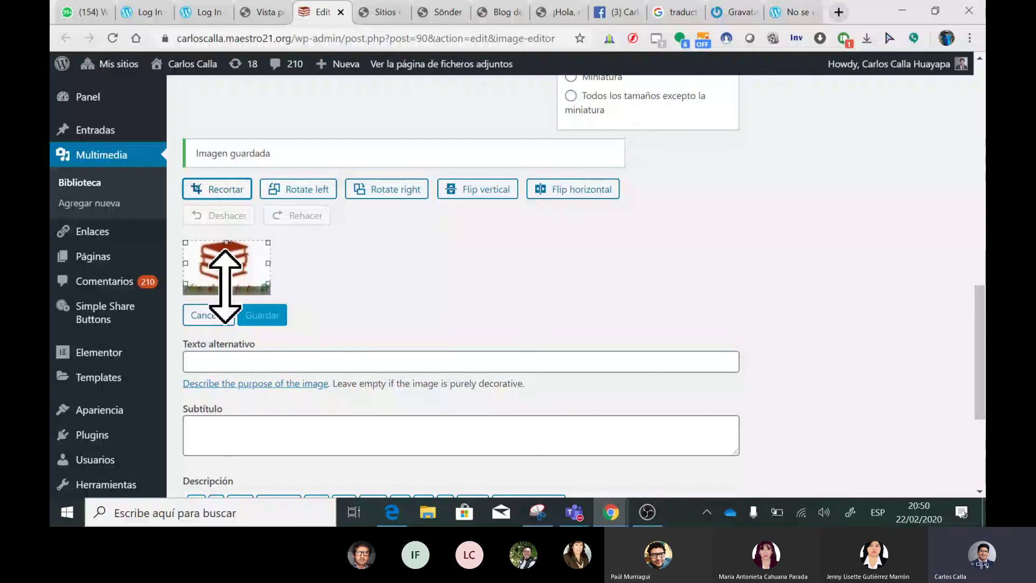
left_click_drag(225, 283, 226, 279)
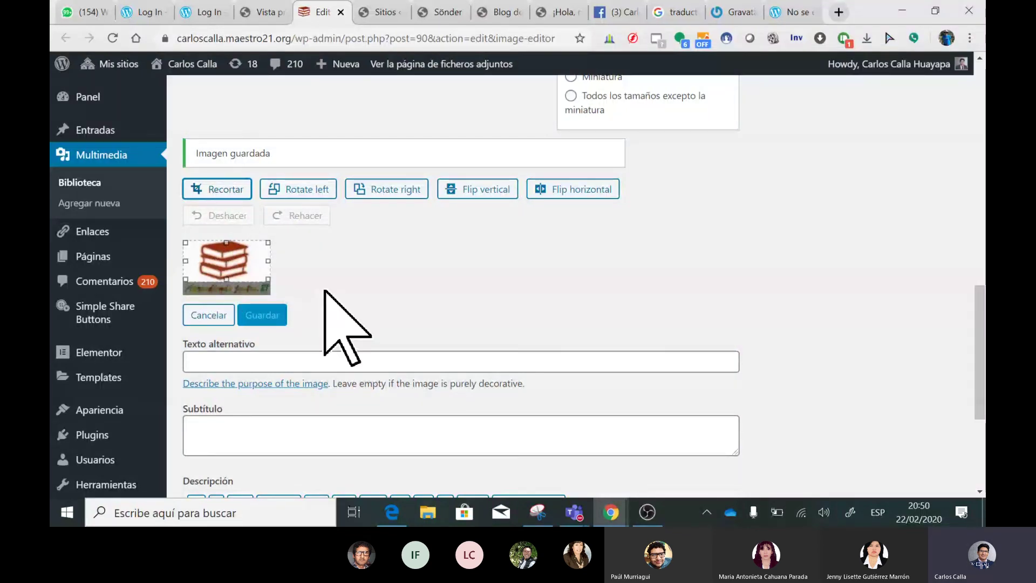
left_click(256, 254)
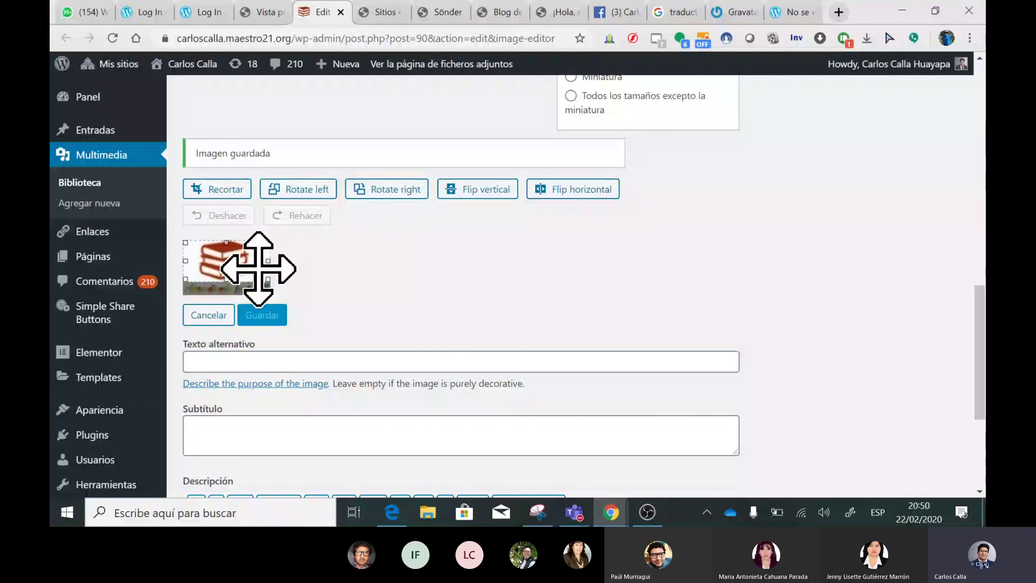
left_click(266, 287)
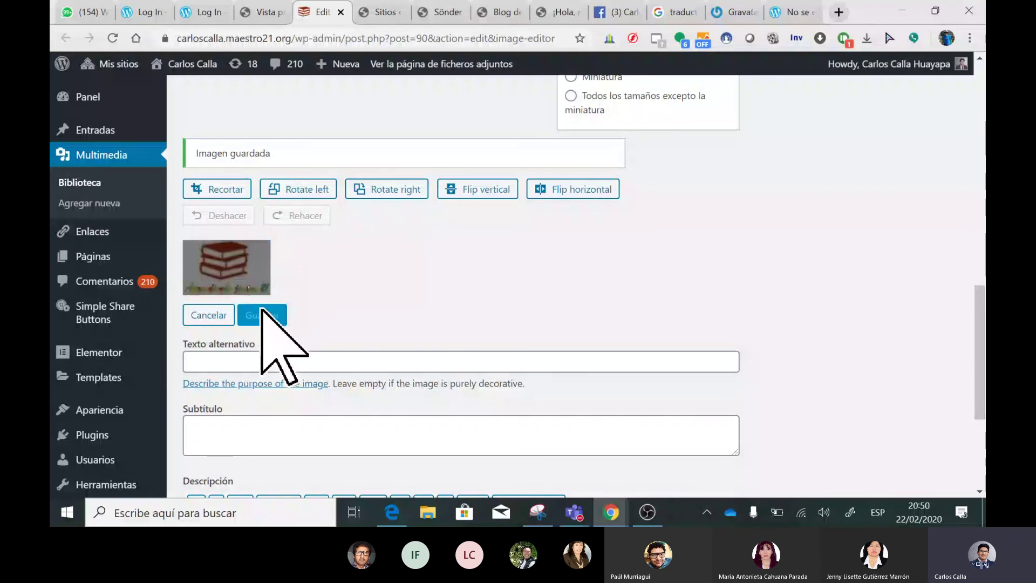
left_click(203, 247)
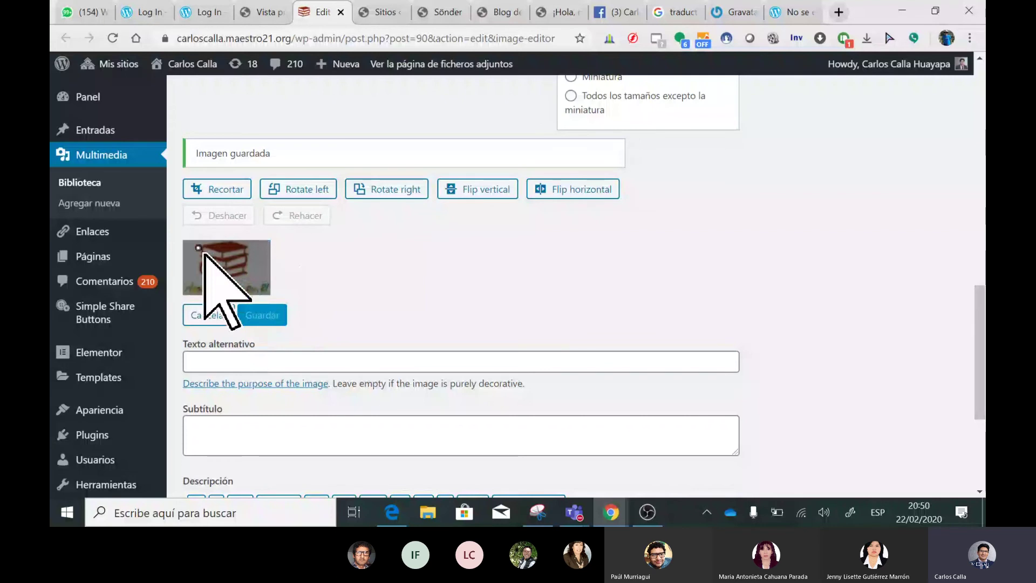
left_click_drag(204, 251, 265, 286)
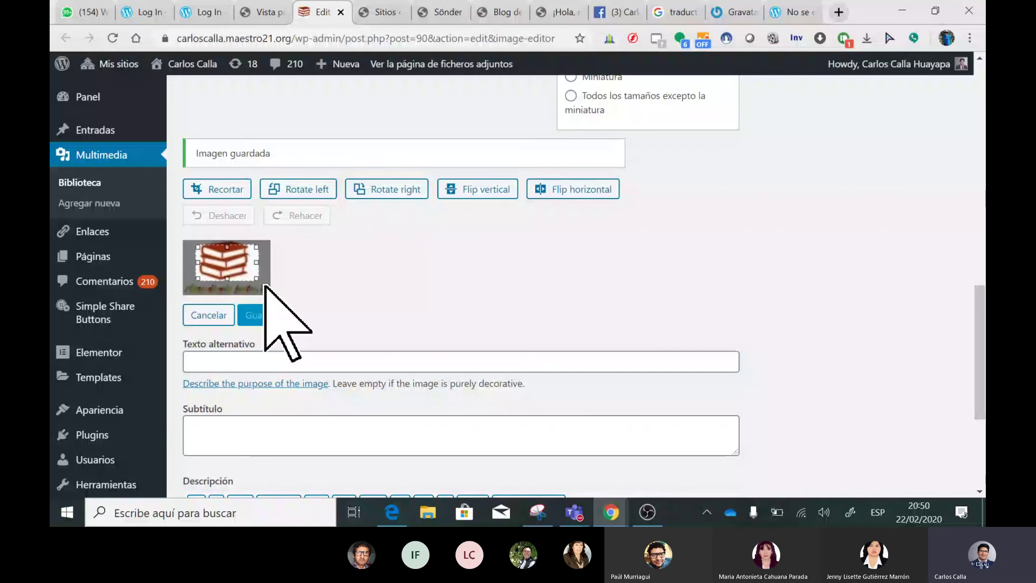
left_click_drag(249, 281, 226, 200)
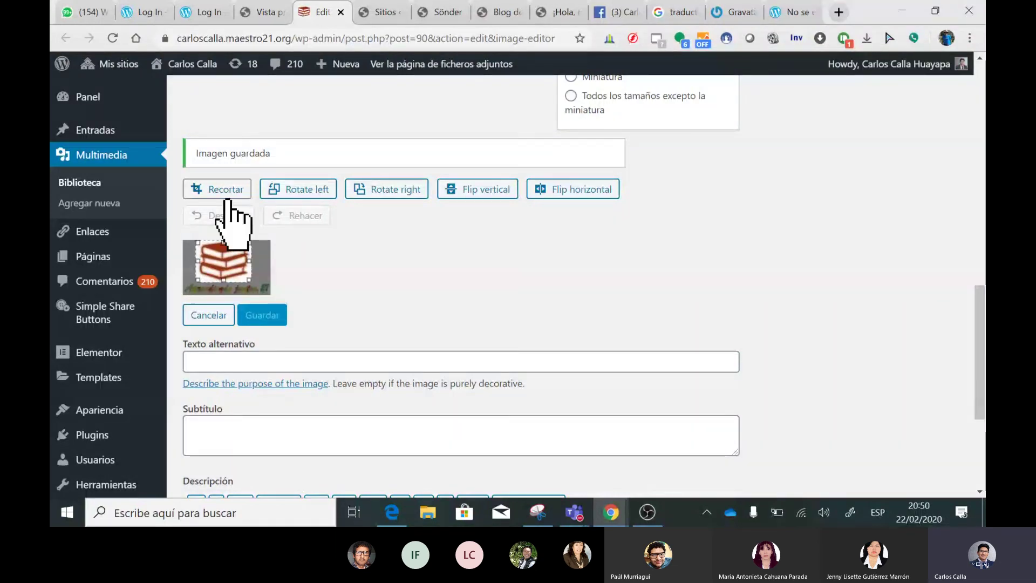
left_click(227, 198)
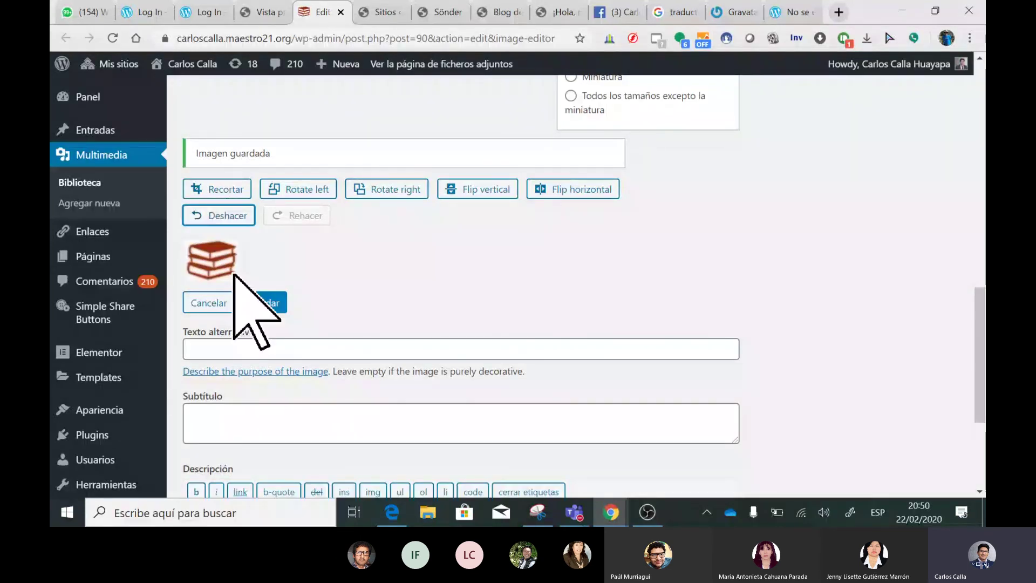
left_click(242, 219)
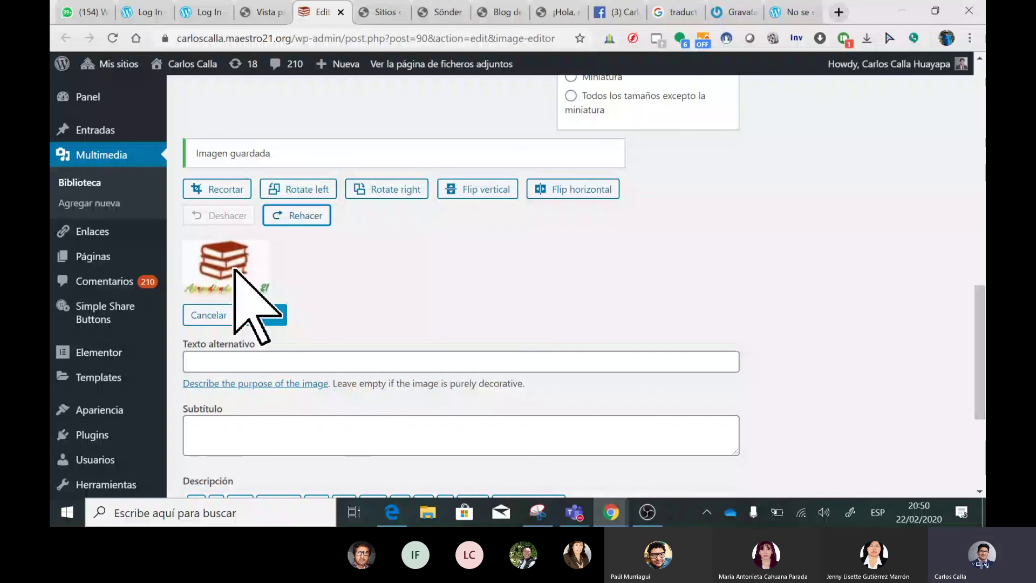
Flip the cropped-diapositiva1 image vertically and horizontally in the image editor
key("Return")
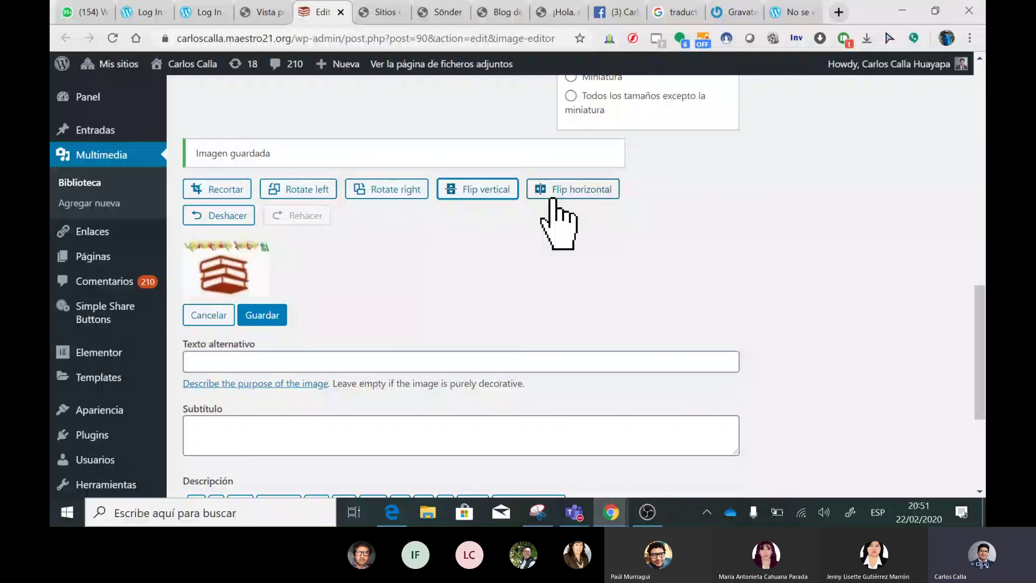
left_click(554, 199)
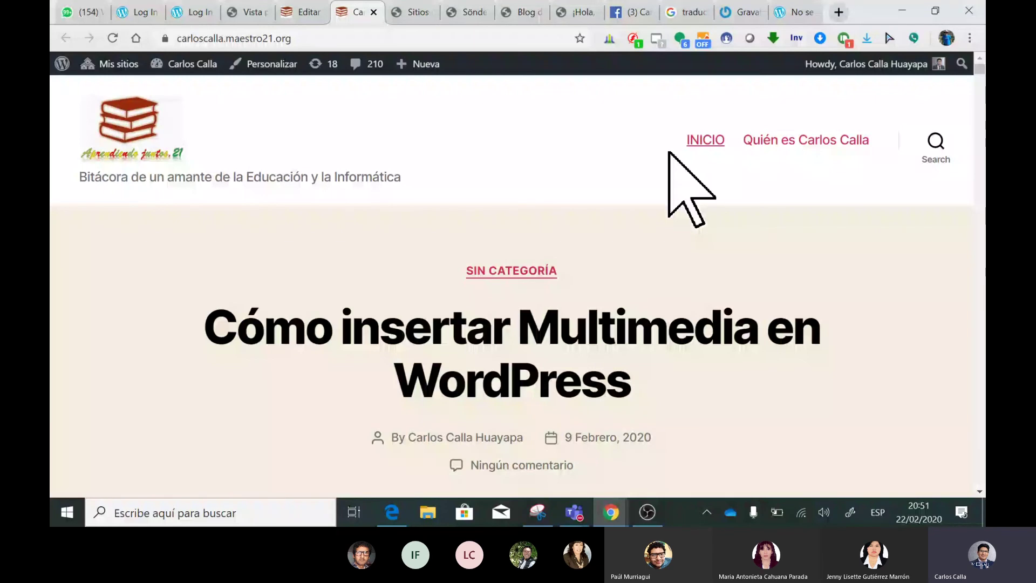
Look through the blog's home page, from the header logo through the multimedia post to the author's about post and back
scroll(487, 268, "down", 10)
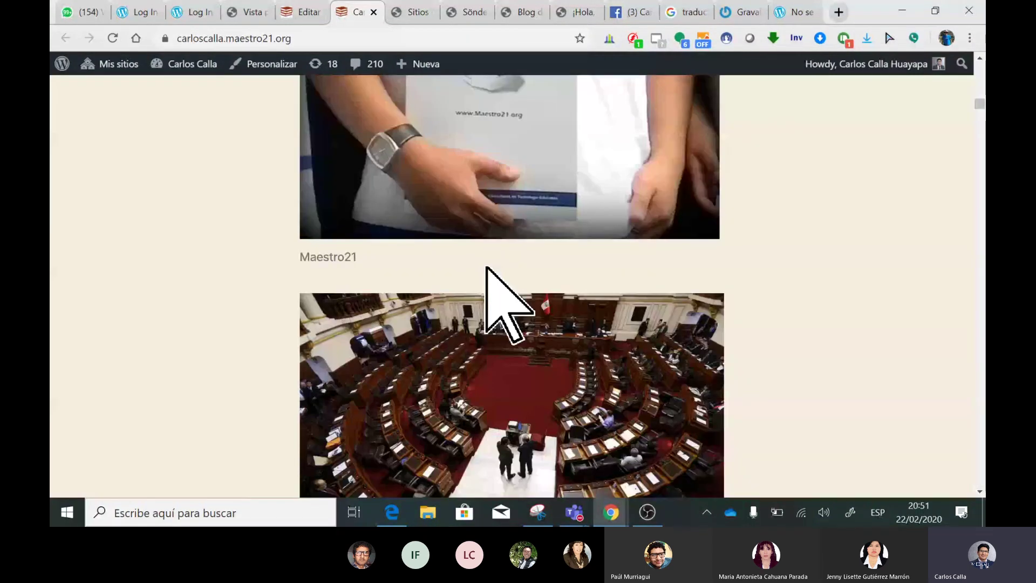
scroll(487, 268, "down", 8)
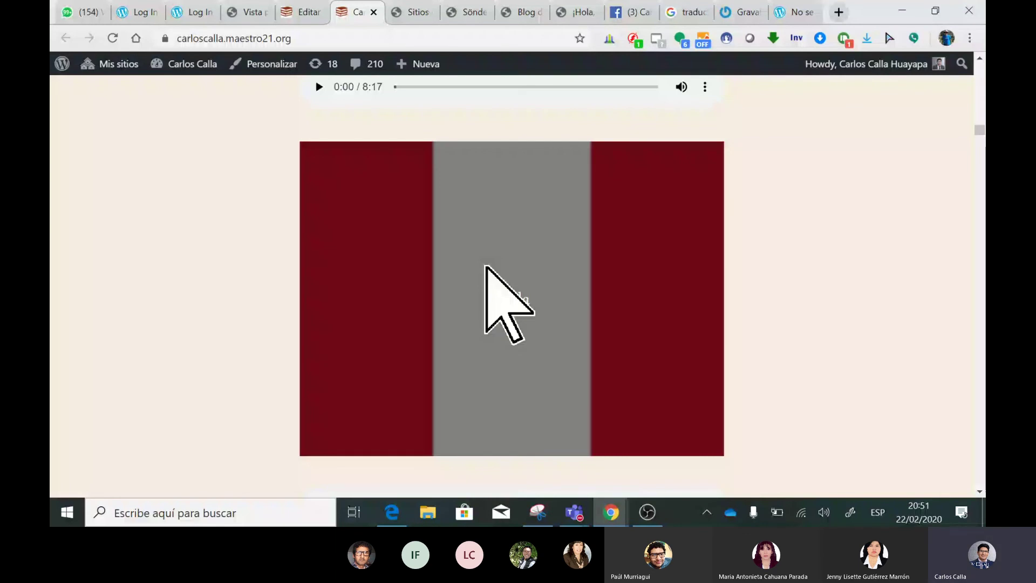
scroll(486, 267, "down", 10)
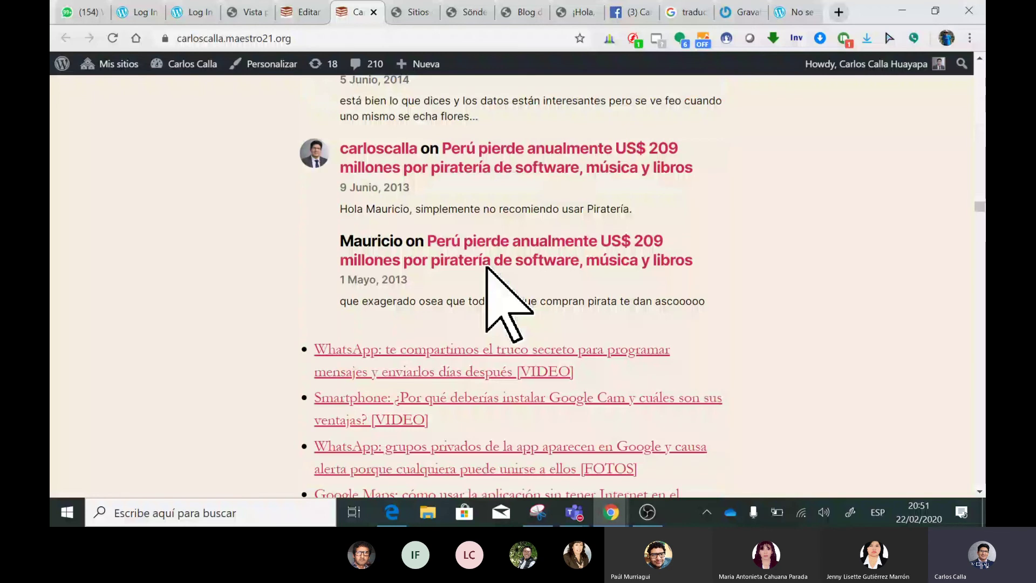
scroll(487, 268, "down", 10)
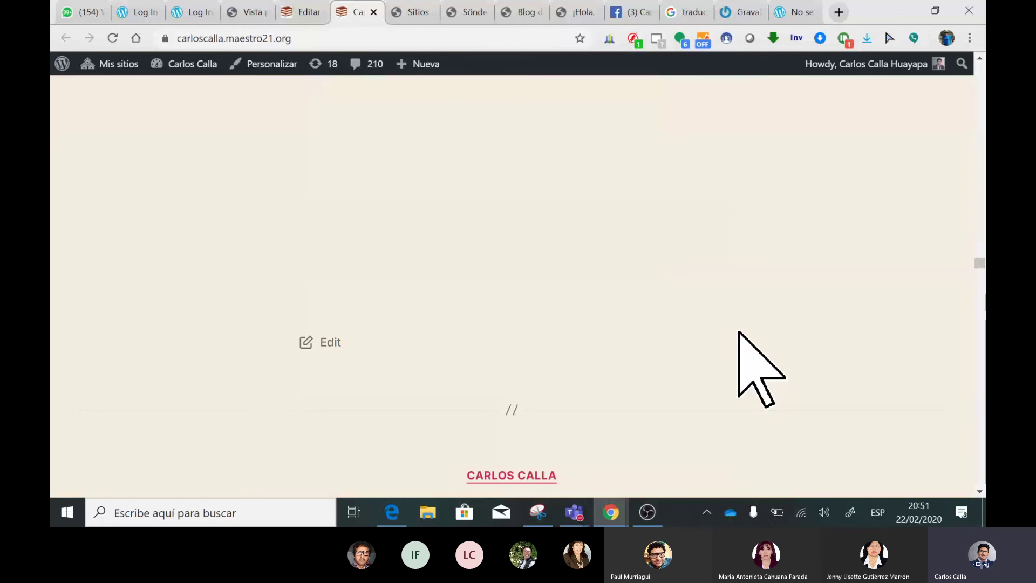
scroll(739, 332, "down", 1)
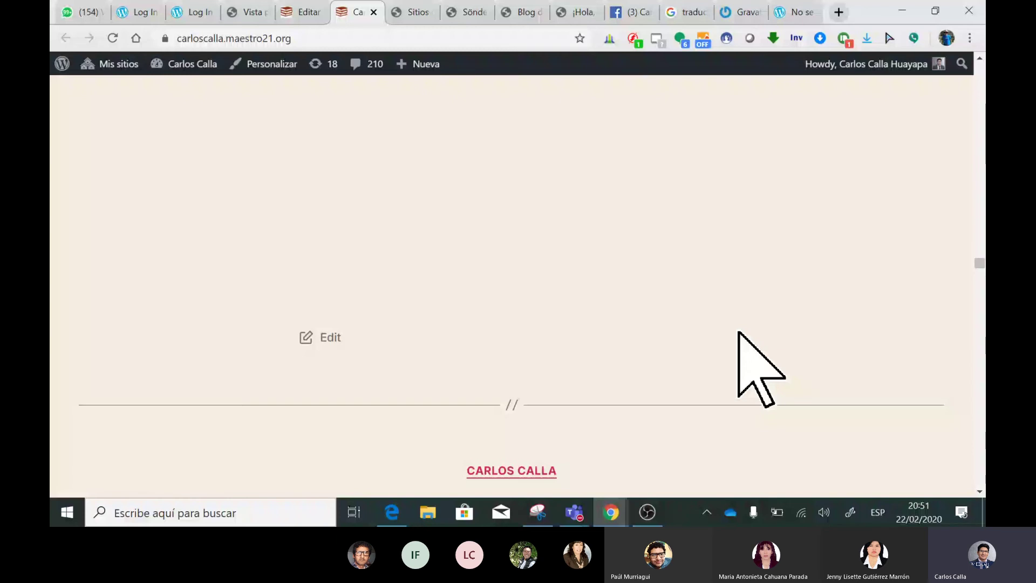
scroll(738, 332, "down", 6)
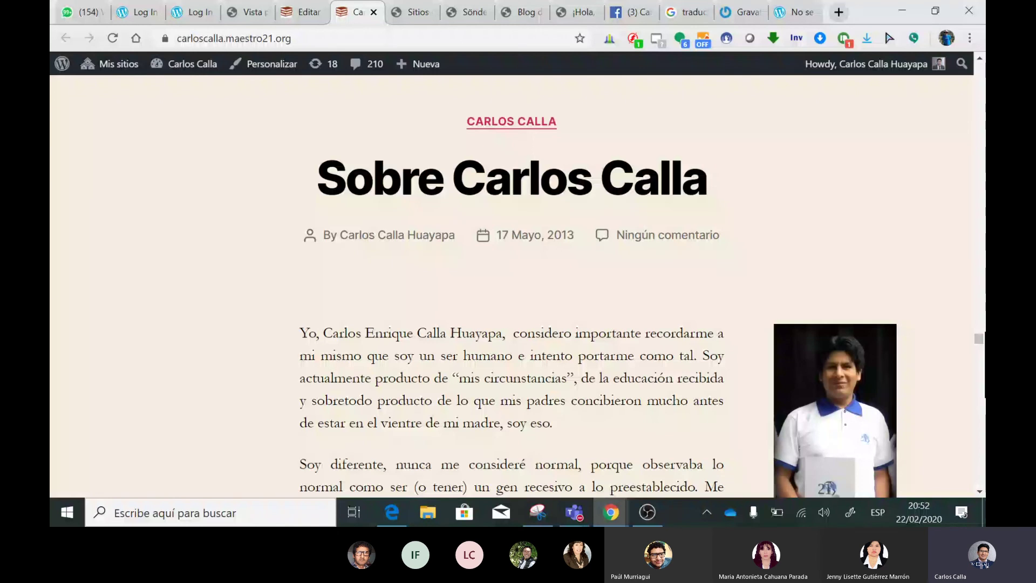
scroll(161, 135, "up", 15)
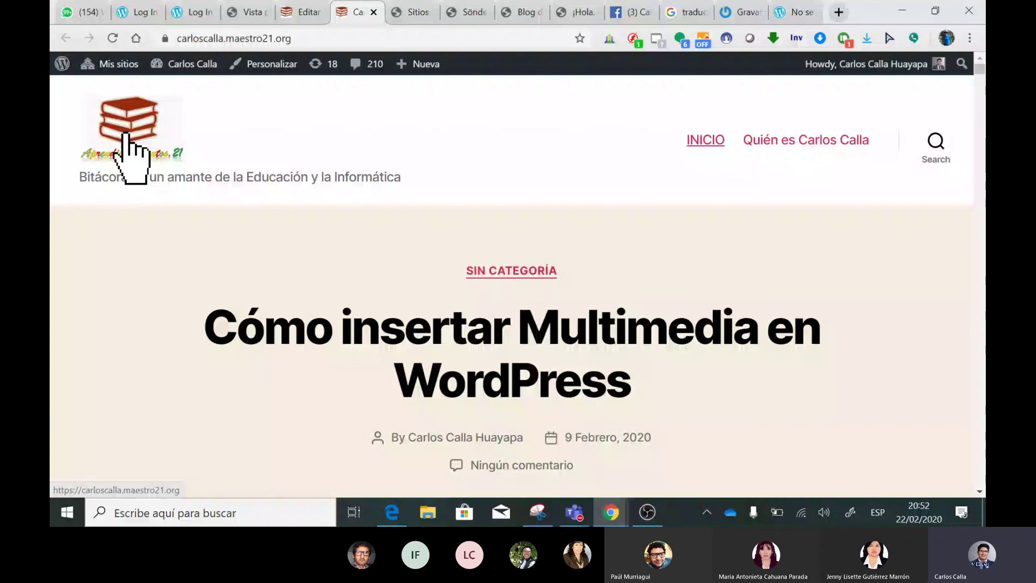
Check the WhatsApp chat list, open maestro21.com in a new tab and look through its home page
key("ctrl+1")
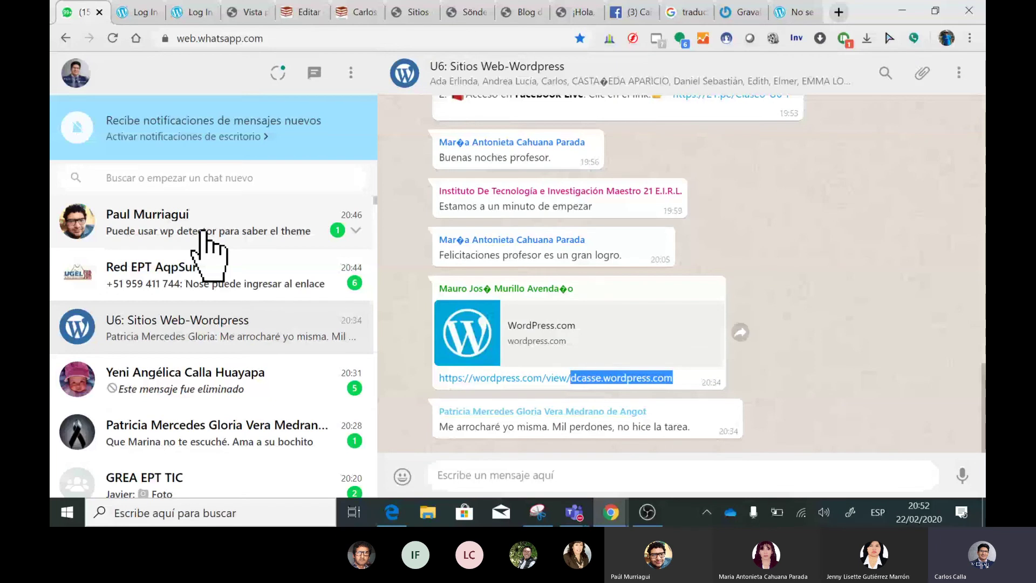
key("ctrl+t")
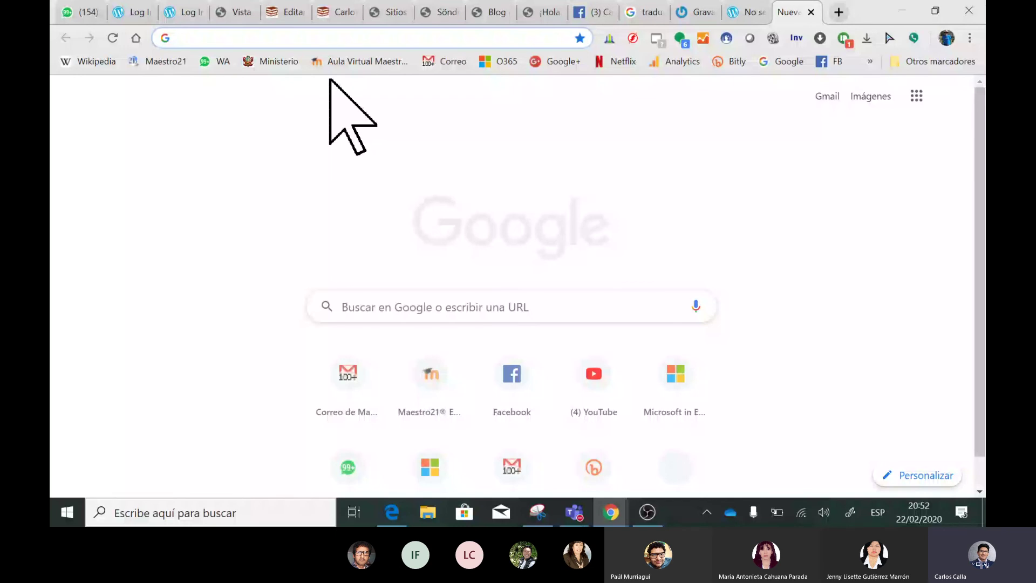
type("maestro21.co")
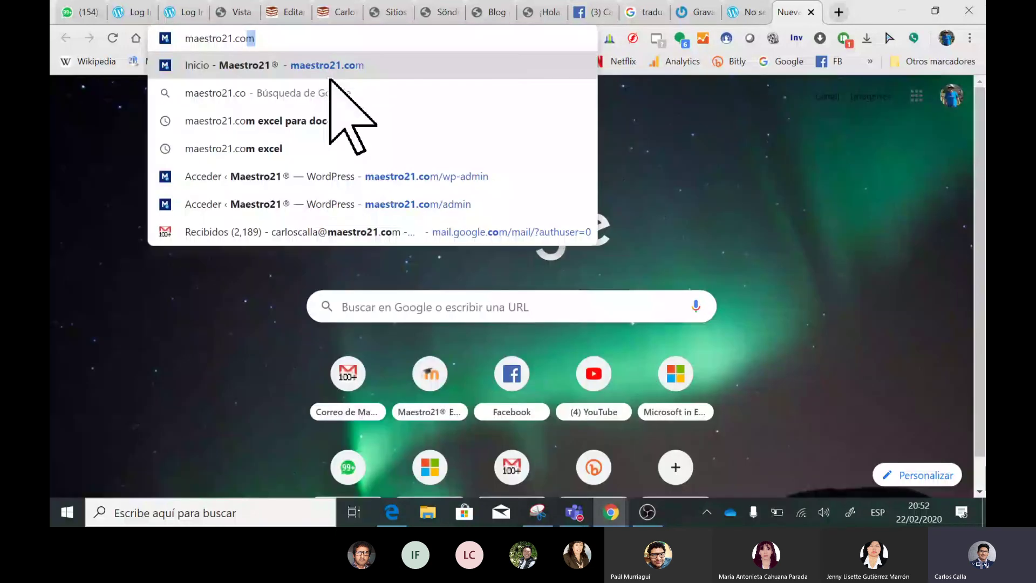
key("Return")
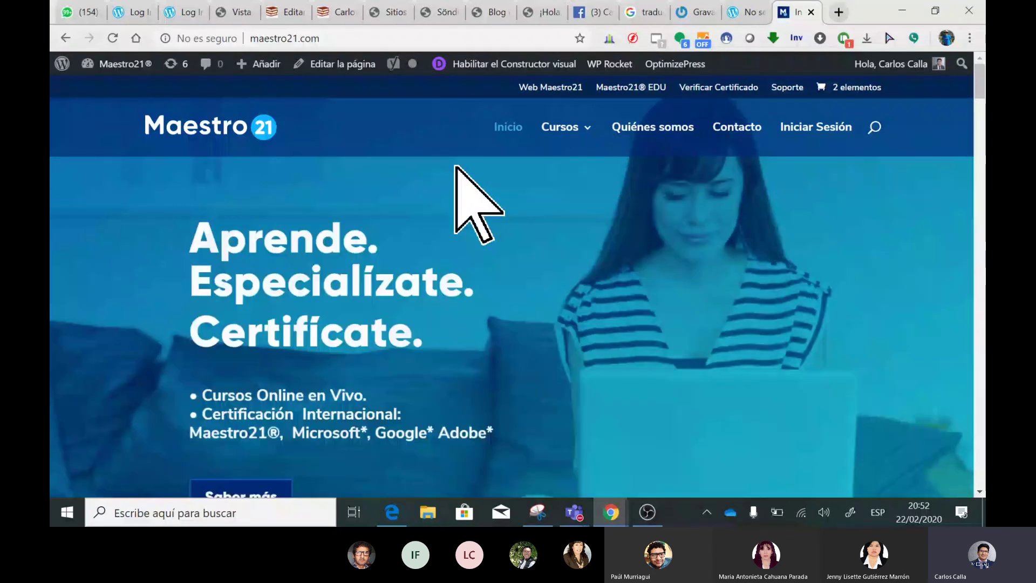
scroll(394, 178, "down", 5)
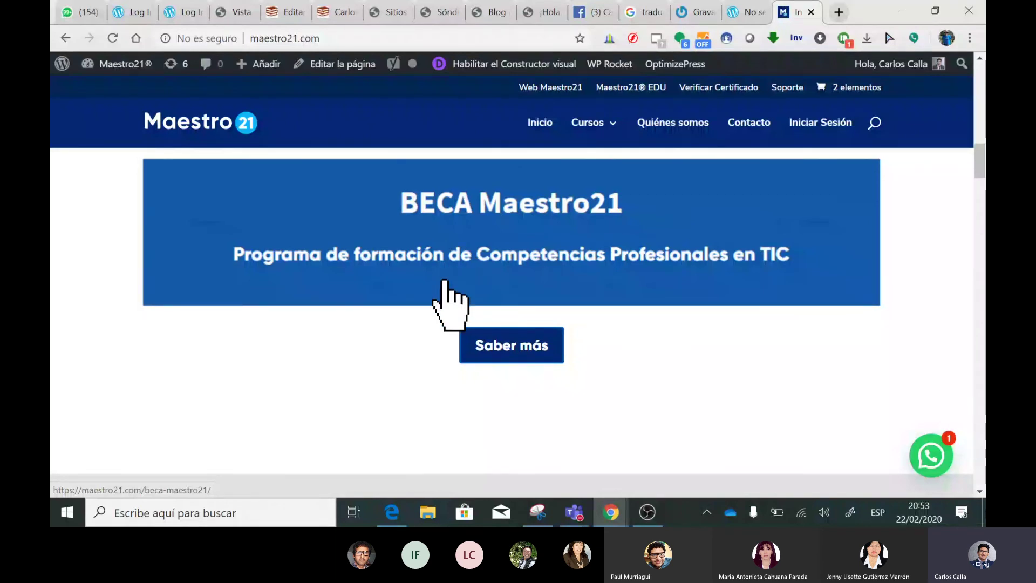
Open the maestro21.com home page in an incognito window to view it as a visitor
left_click(290, 152)
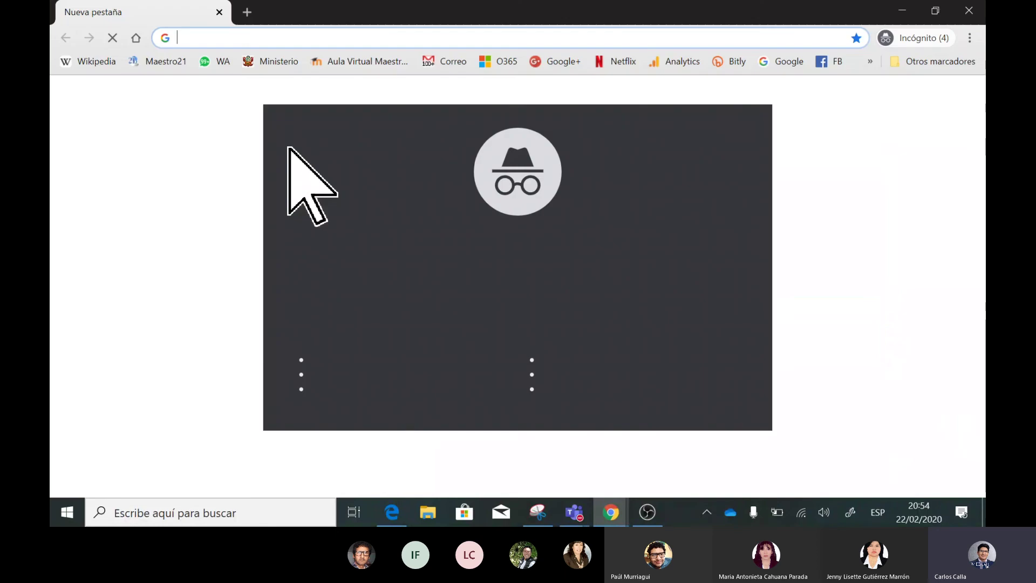
type("maestro2.")
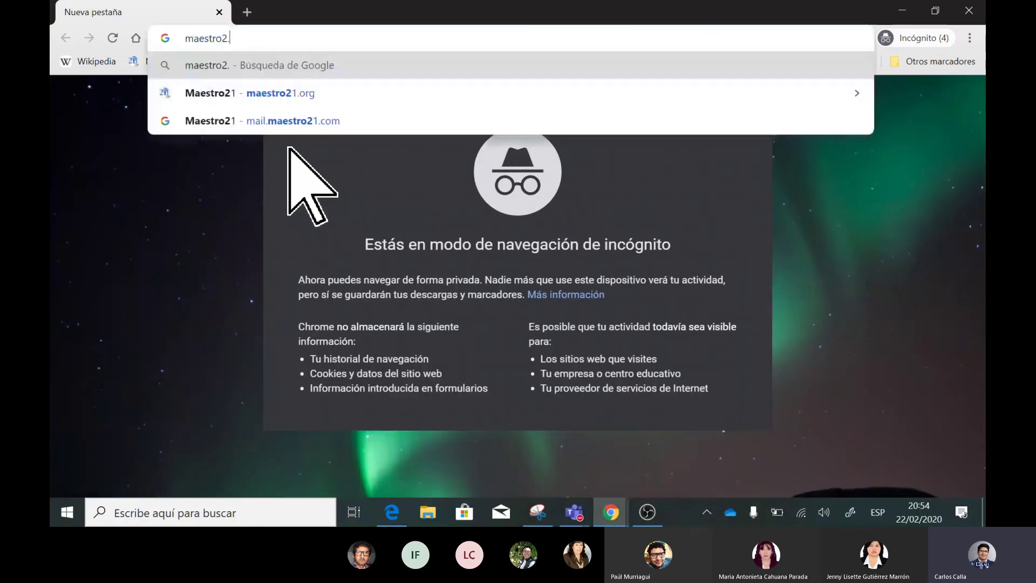
key("BackSpace")
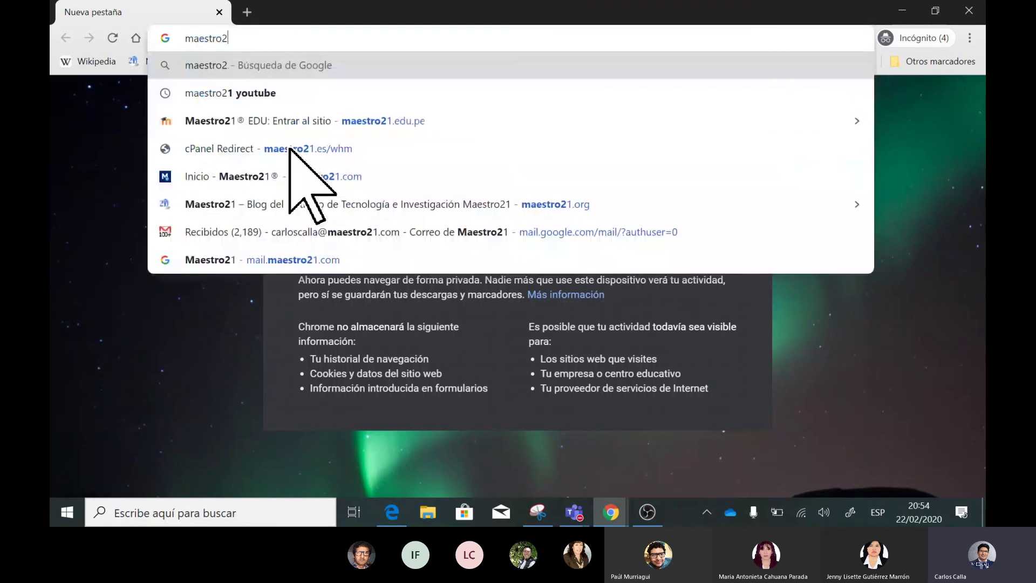
type("1")
key("Return")
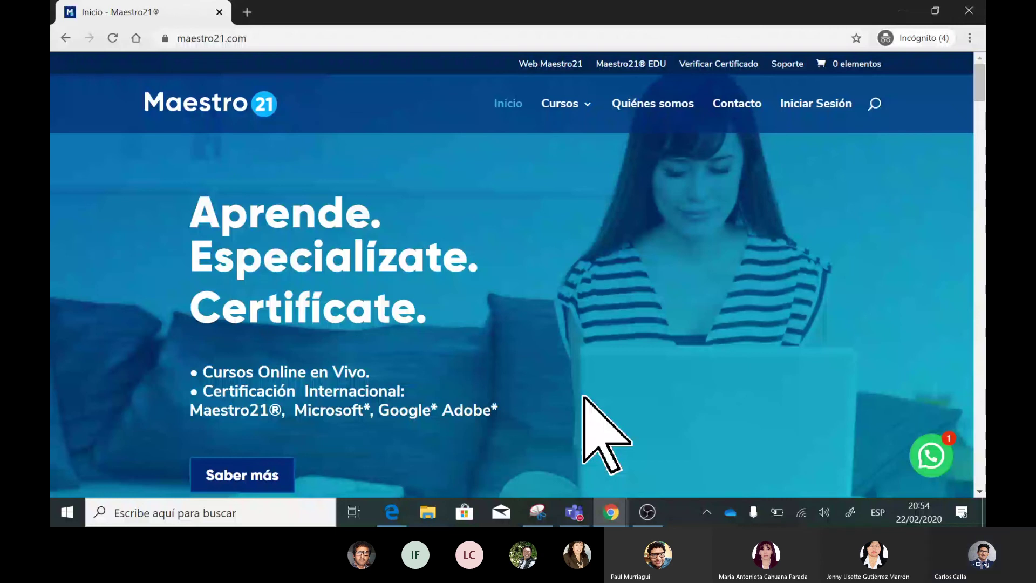
Switch to Teams and, in the shared Firefox window, search for wp theme detector and open the wpthemedetector.com site
left_click(580, 519)
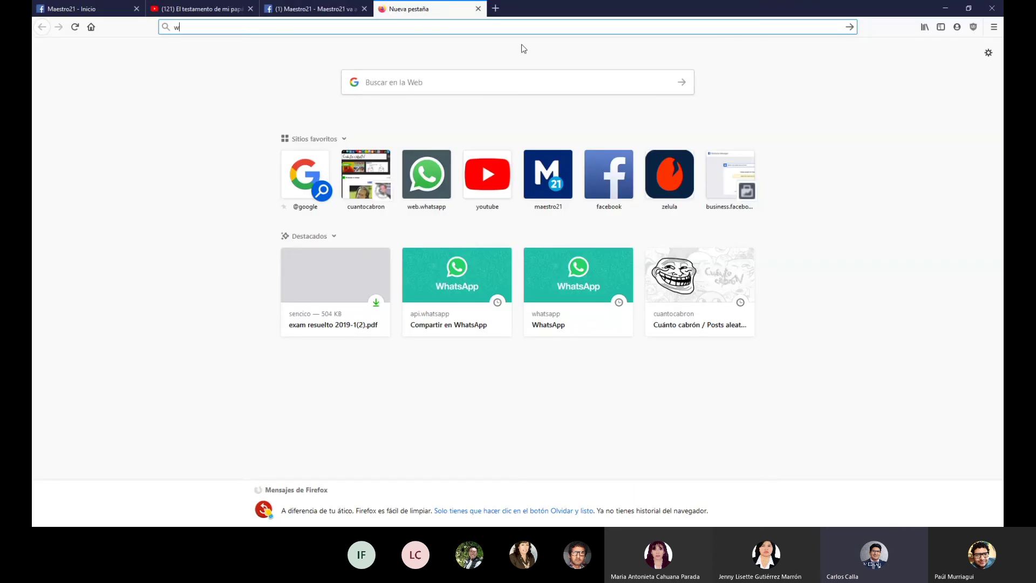
type("p")
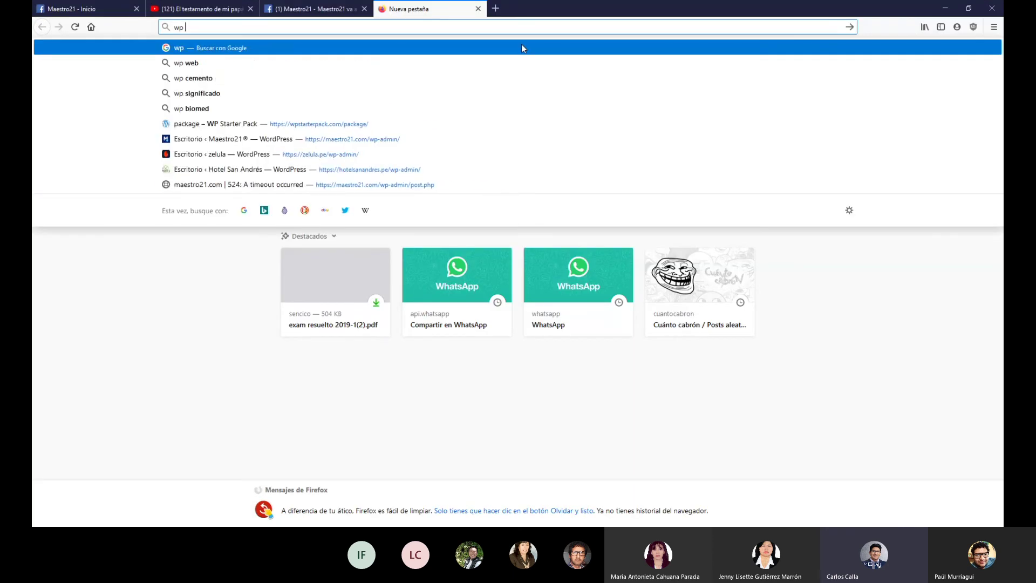
type(" theme d")
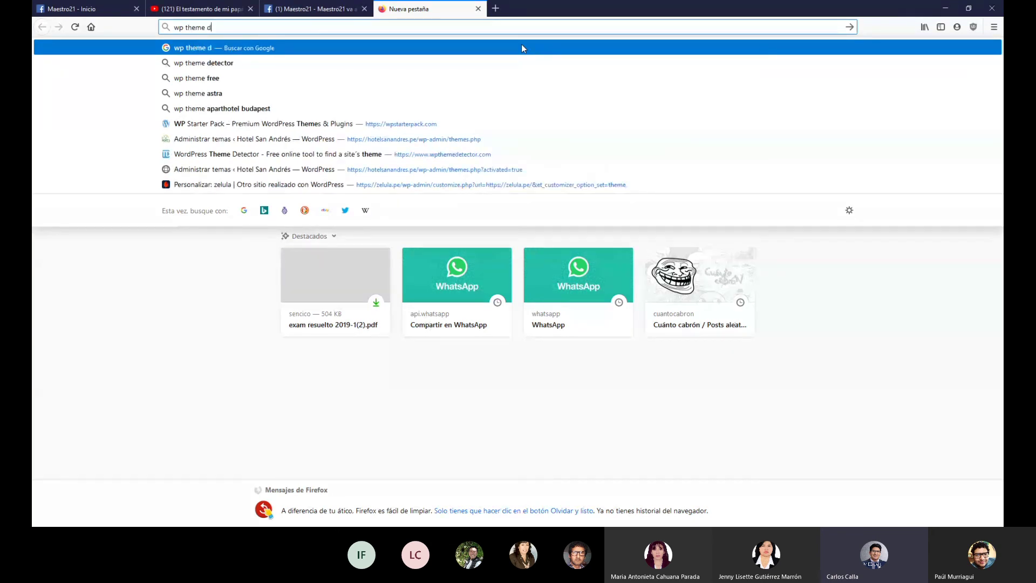
type("etector")
key("Return")
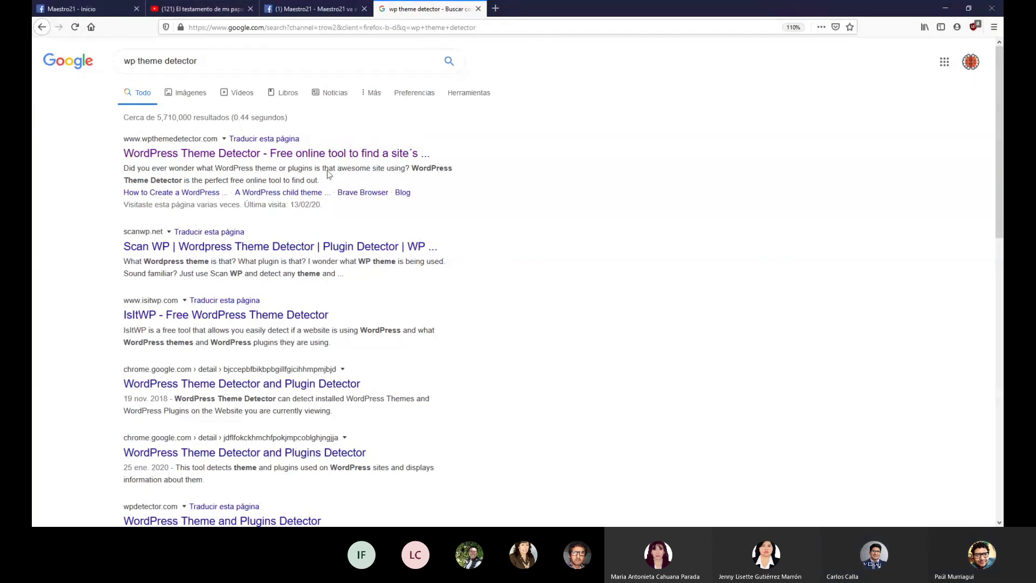
left_click(177, 157)
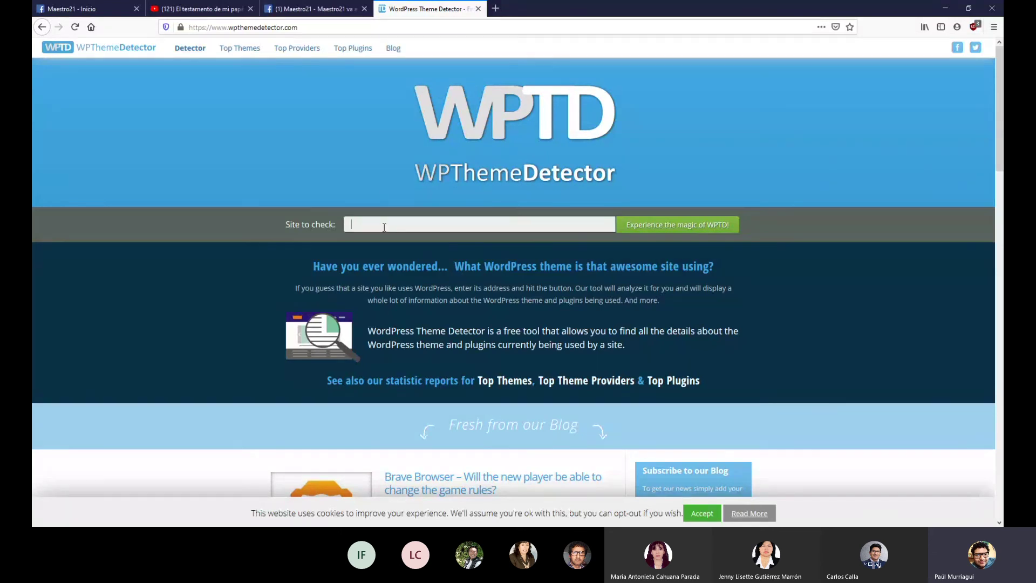
Enter maestro21.com as the site to check and run the WordPress theme detection
type("mae")
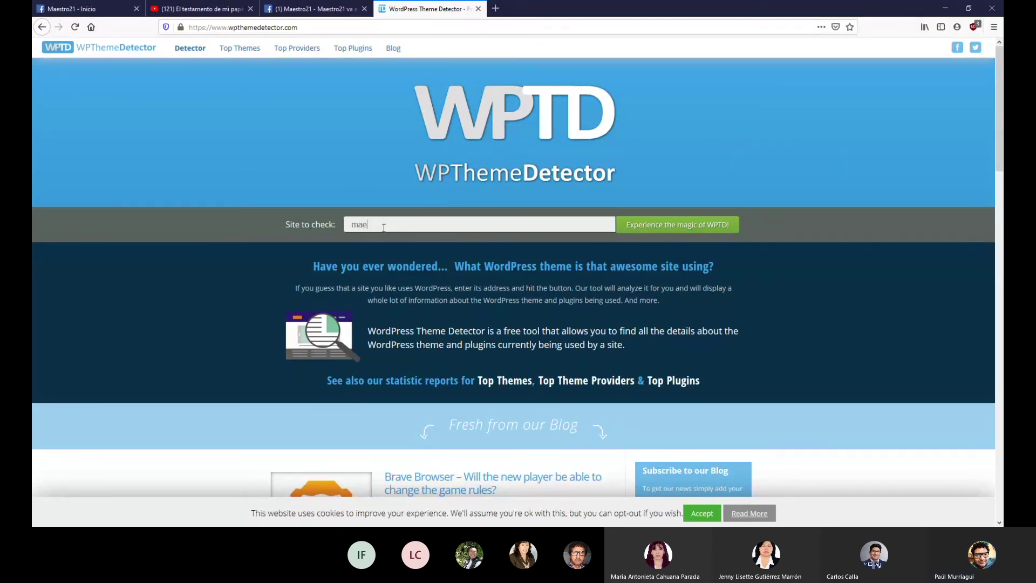
type("stro21.com")
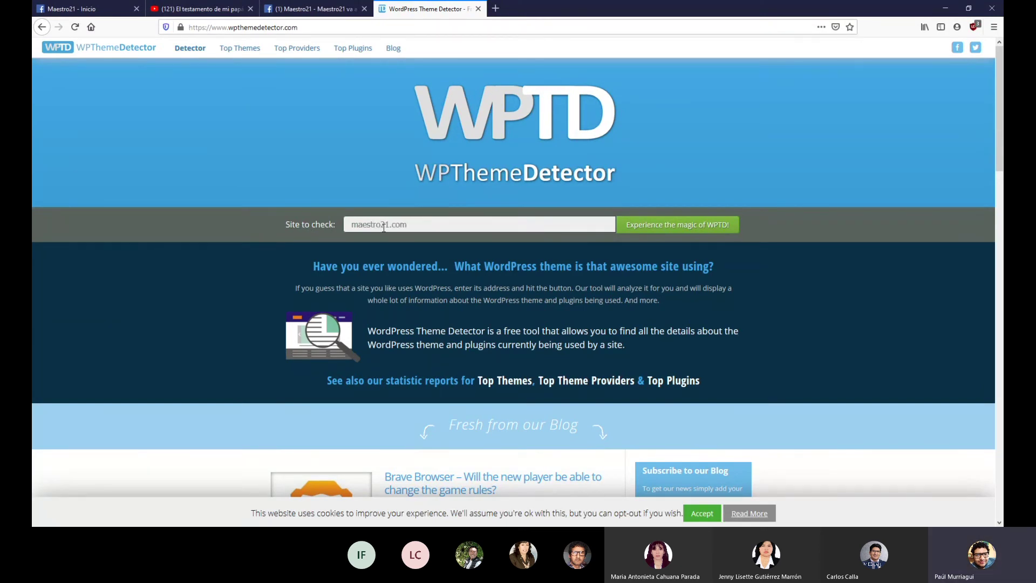
key("Return")
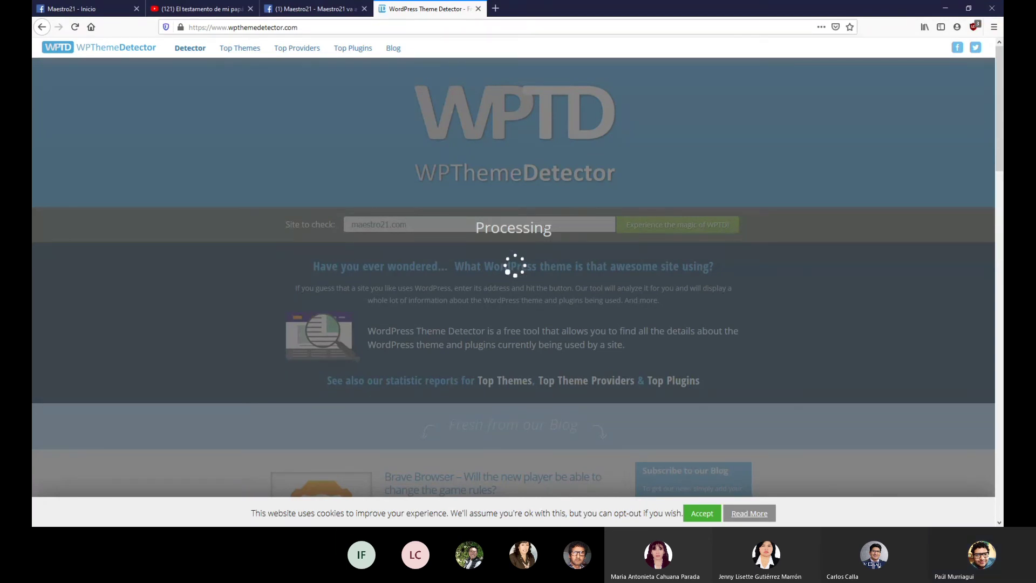
scroll(613, 283, "down", 2)
scroll(614, 282, "up", 2)
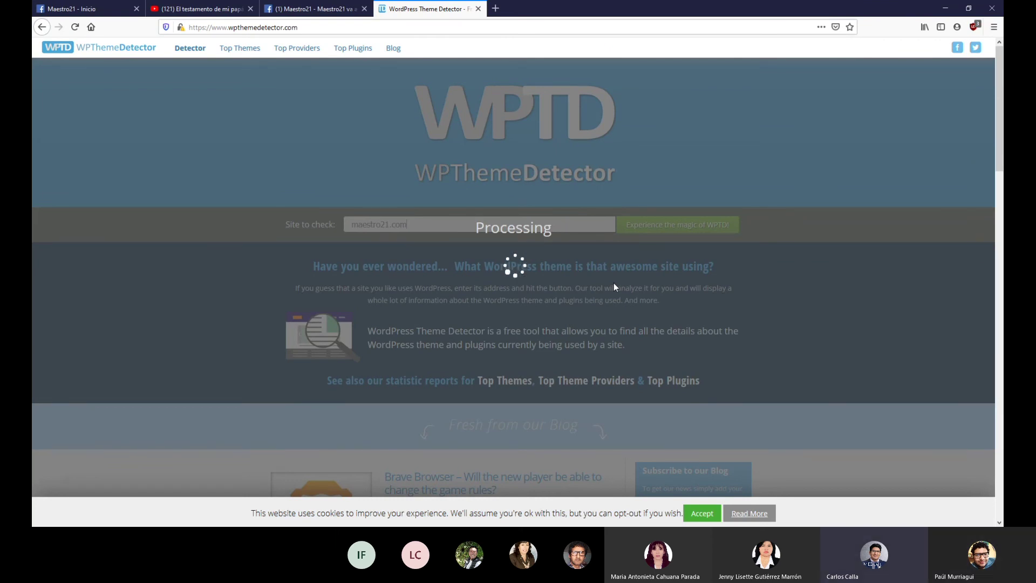
Read the child theme's details and tags, its provider information and the parent theme section for maestro21.com
scroll(618, 283, "down", 2)
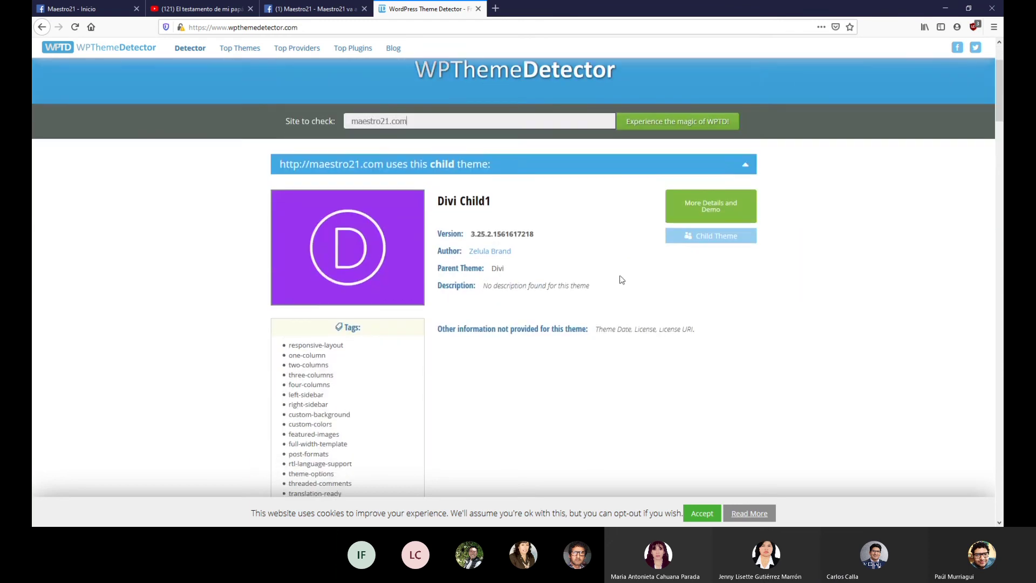
scroll(622, 279, "down", 4)
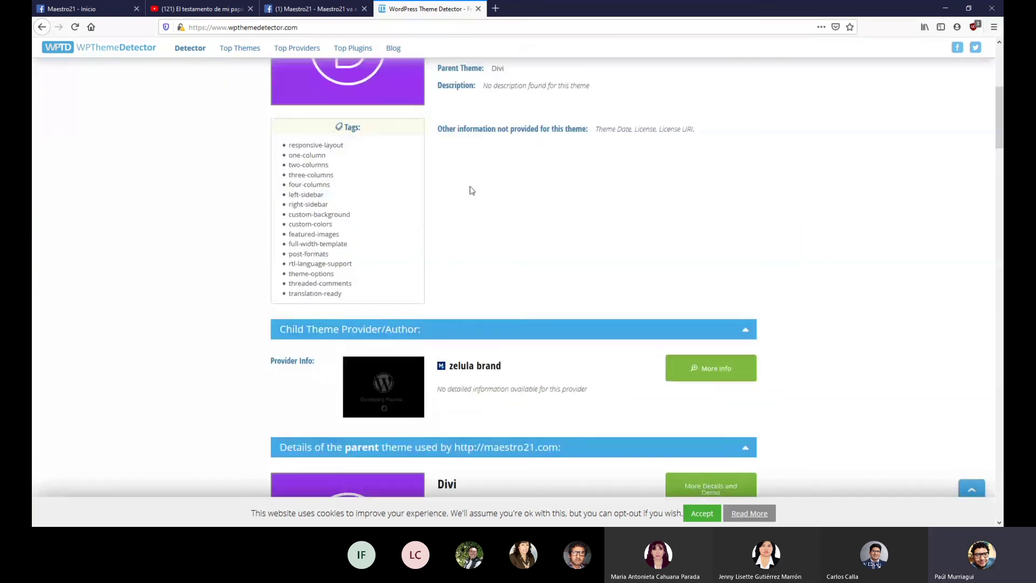
scroll(472, 190, "up", 2)
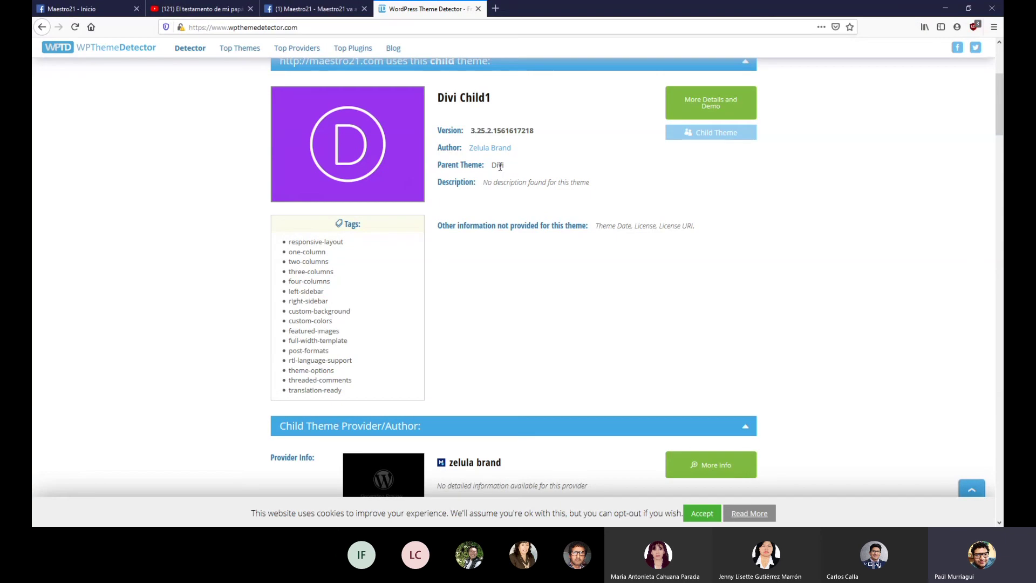
scroll(505, 213, "down", 5)
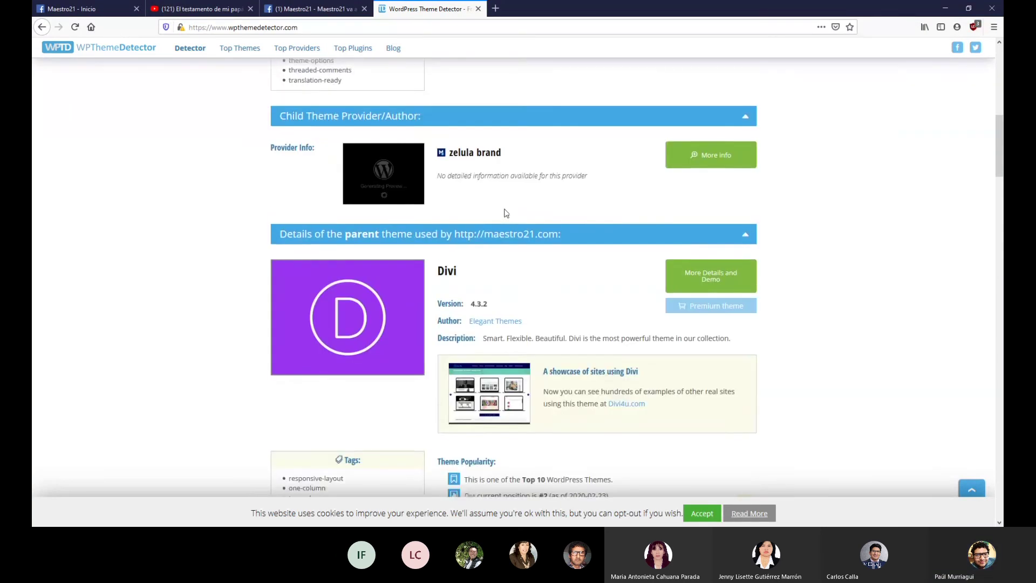
scroll(505, 213, "down", 2)
Examine the list of plugins detected on maestro21.com and return to the start of the report
scroll(505, 213, "down", 12)
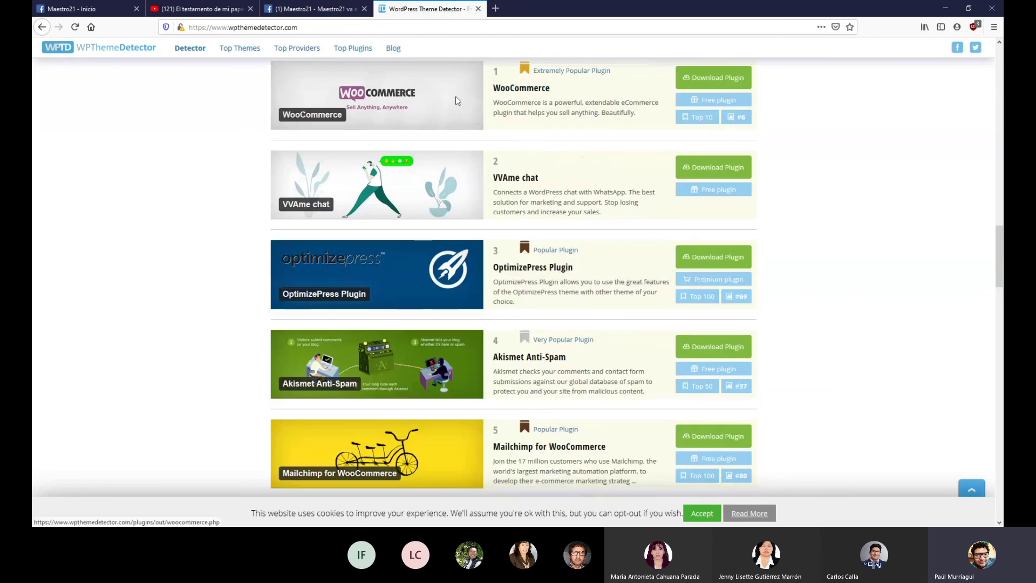
scroll(556, 172, "down", 1)
scroll(557, 173, "up", 1)
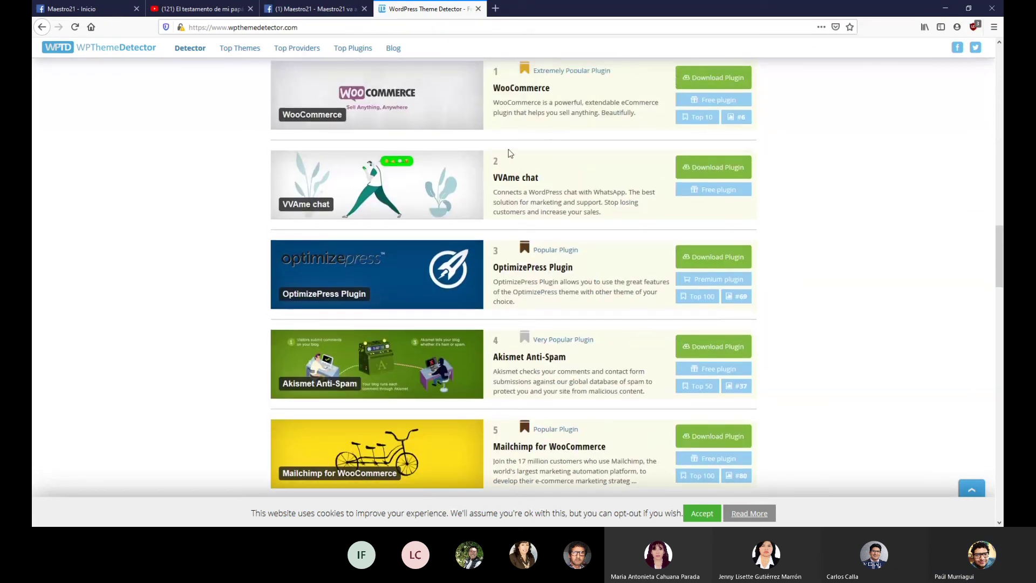
scroll(572, 192, "down", 2)
scroll(585, 200, "down", 1)
scroll(583, 202, "up", 1)
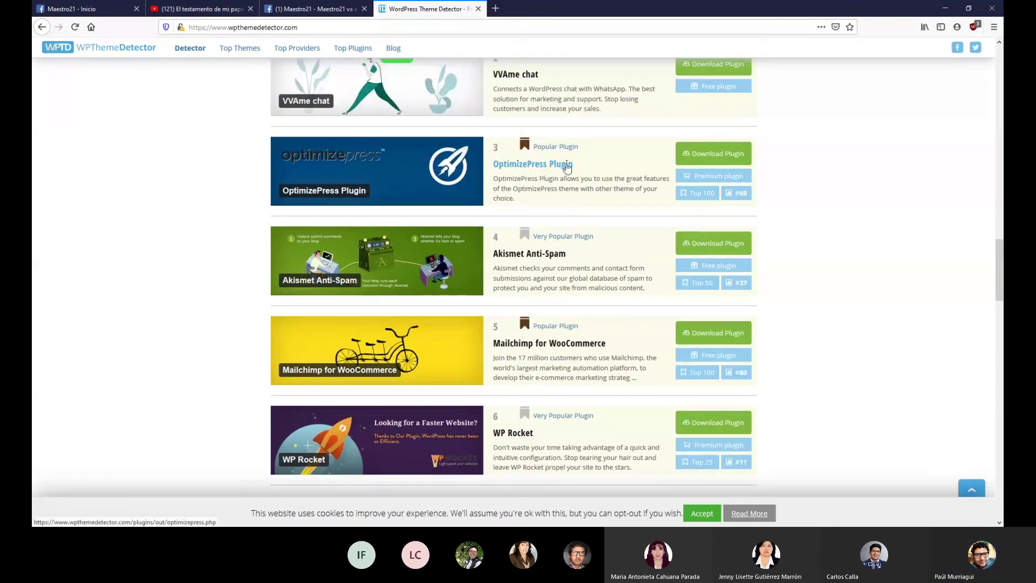
scroll(580, 176, "down", 2)
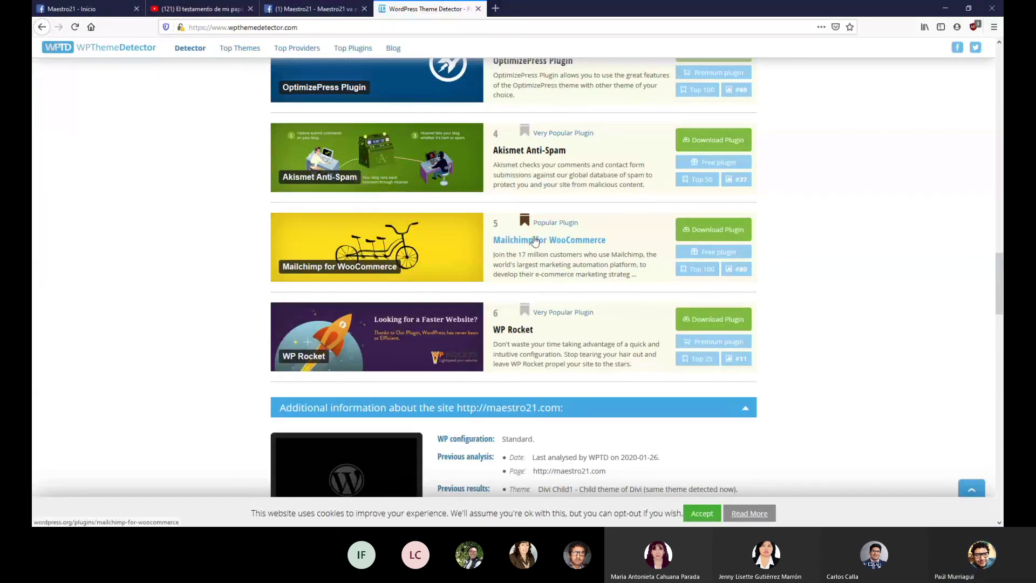
scroll(568, 286, "up", 1)
scroll(568, 286, "up", 1)
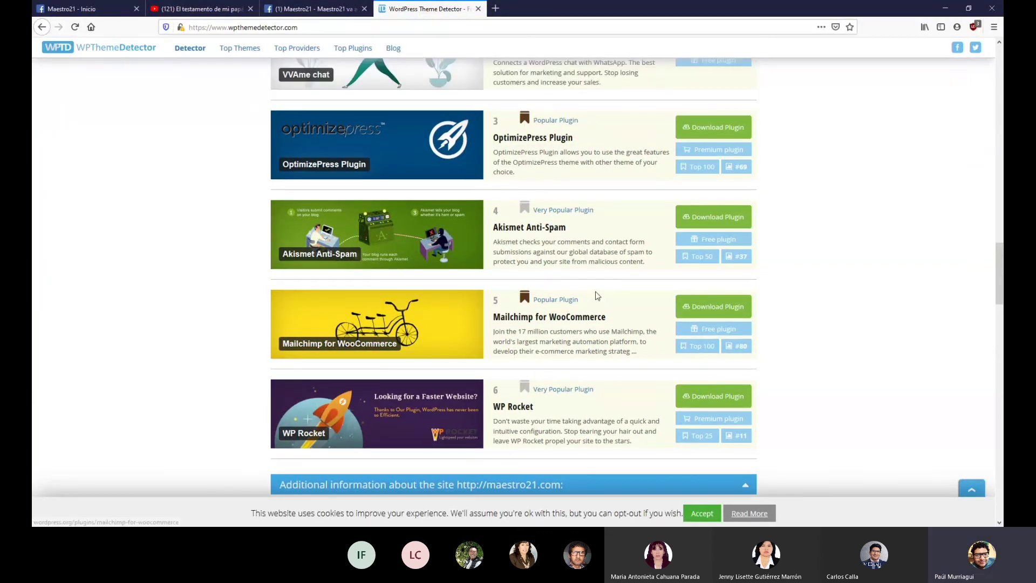
scroll(544, 240, "up", 5)
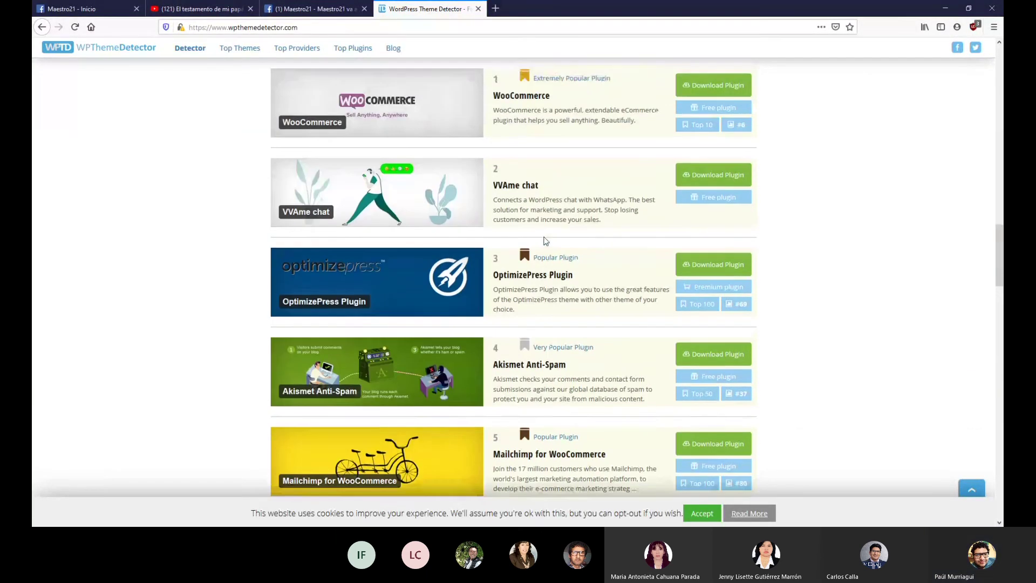
scroll(544, 240, "up", 1)
scroll(544, 240, "down", 10)
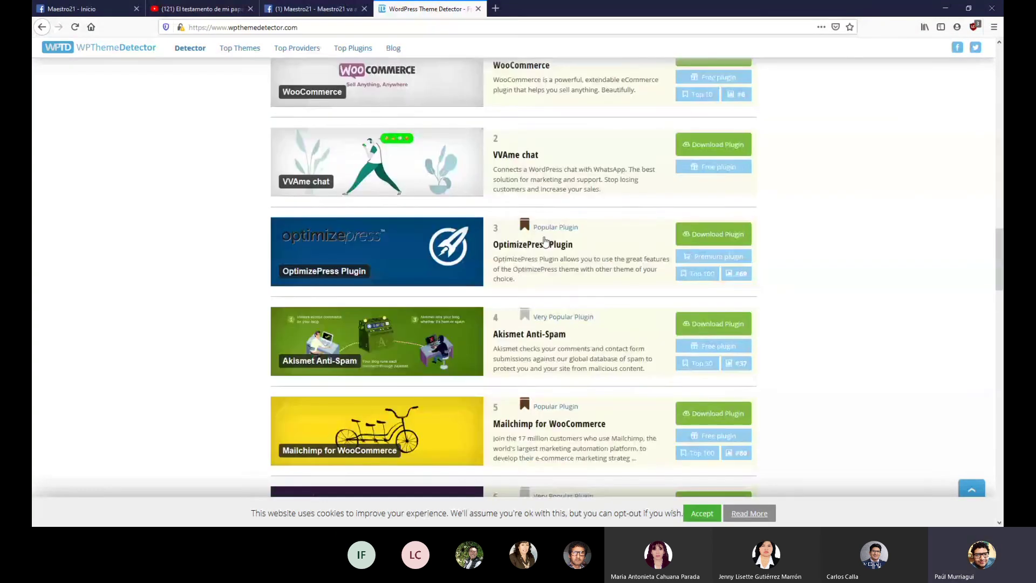
scroll(544, 241, "up", 11)
scroll(545, 240, "up", 15)
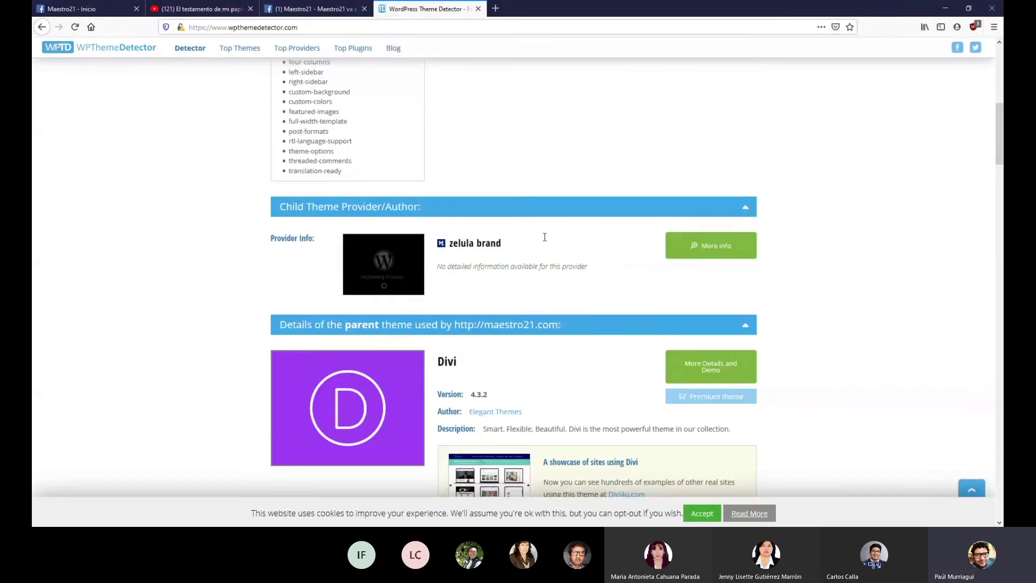
scroll(544, 237, "up", 4)
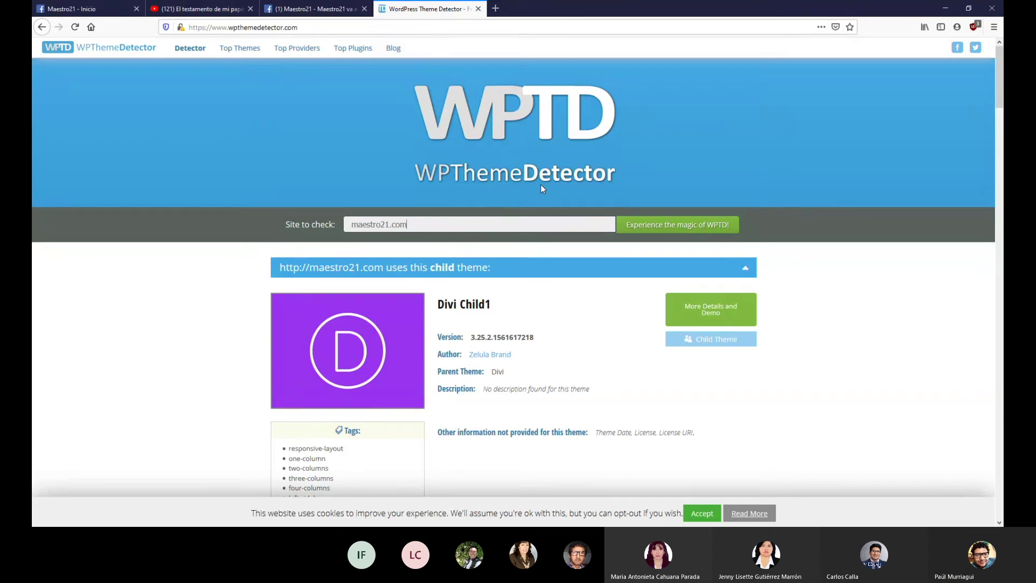
Go through the report again from the child theme to the parent theme provider and plugin list, and back to the child theme
scroll(542, 186, "down", 2)
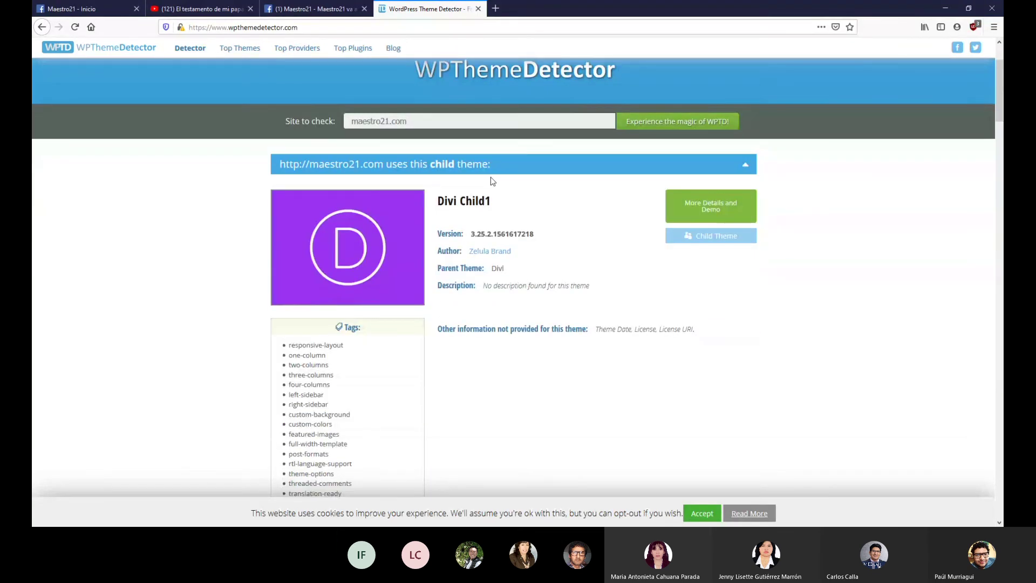
scroll(524, 232, "down", 4)
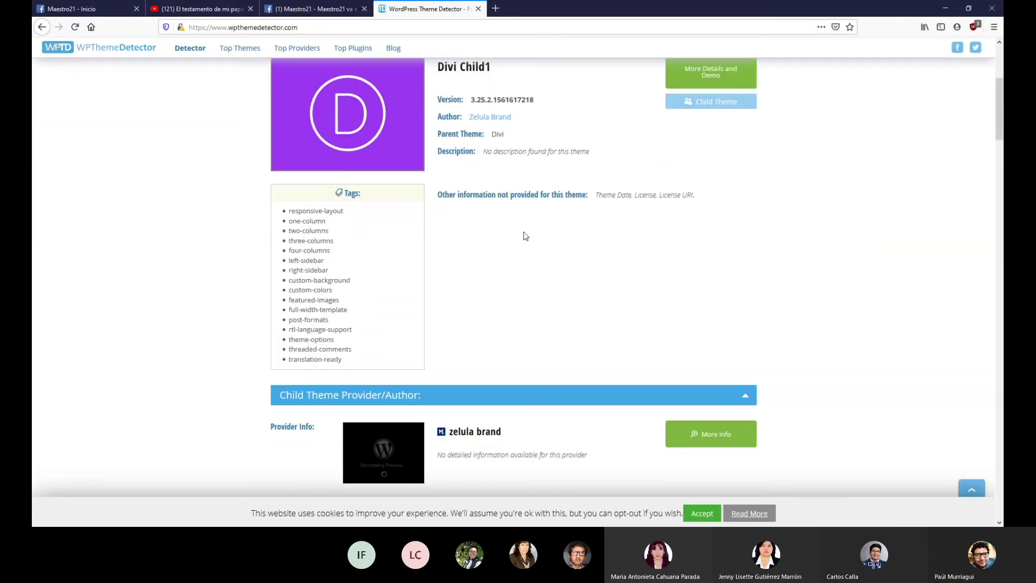
scroll(523, 235, "down", 5)
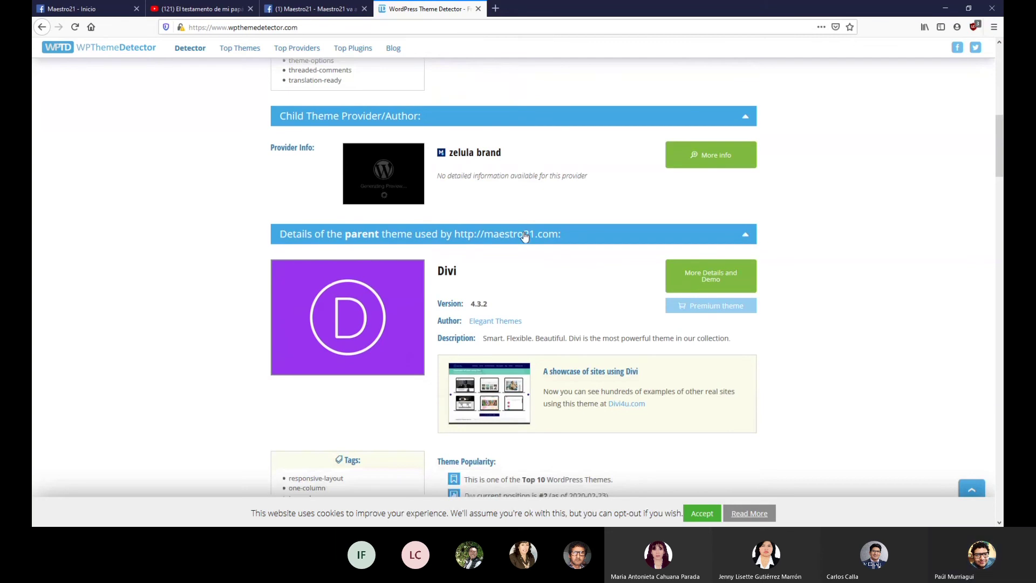
scroll(524, 232, "down", 2)
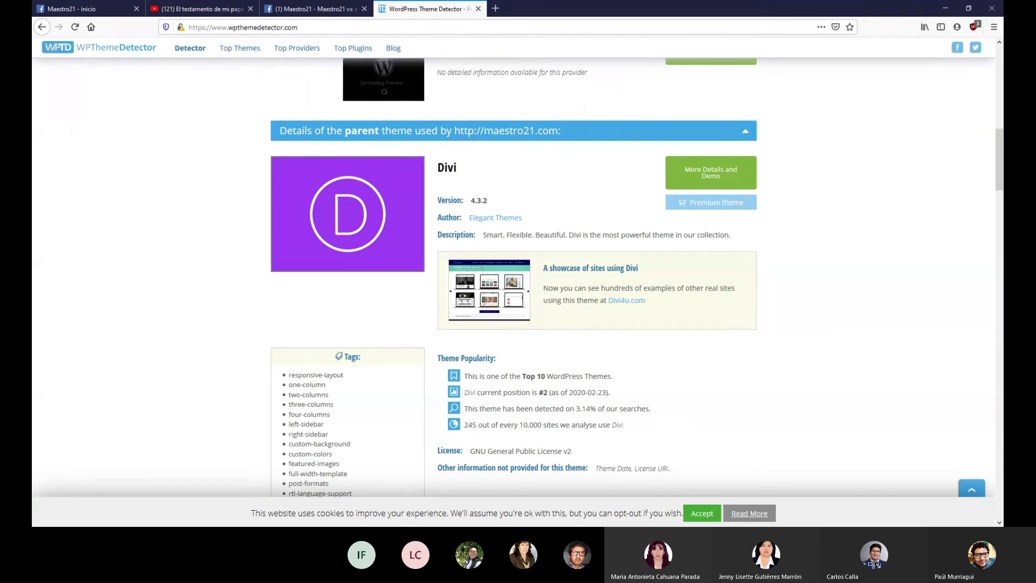
scroll(556, 133, "down", 8)
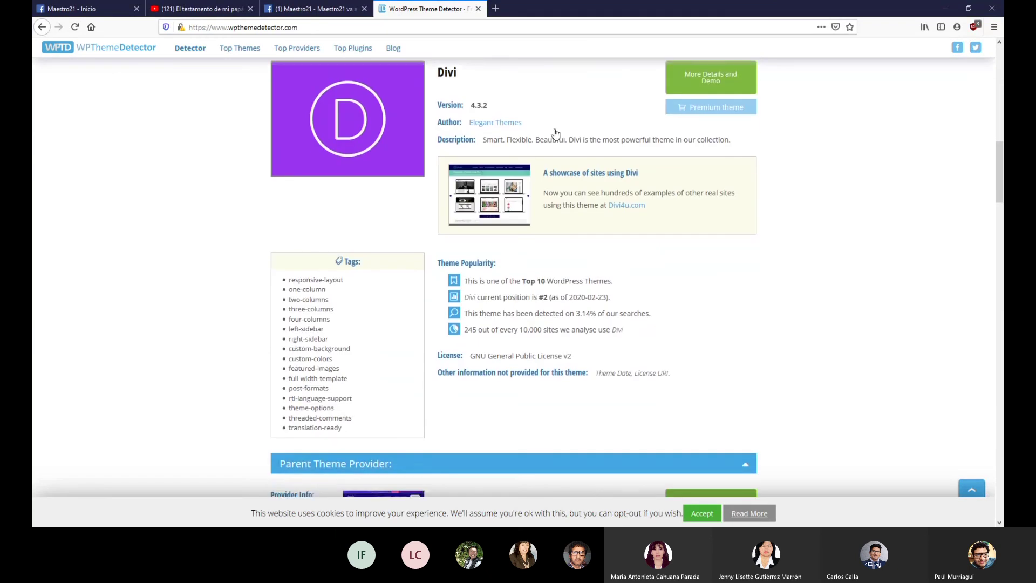
scroll(556, 133, "down", 8)
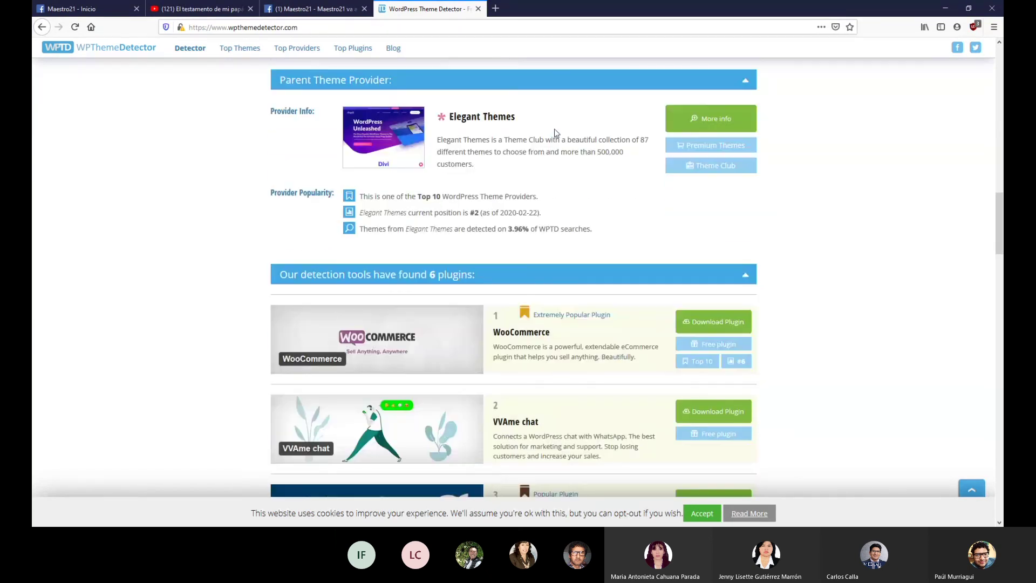
scroll(556, 133, "down", 6)
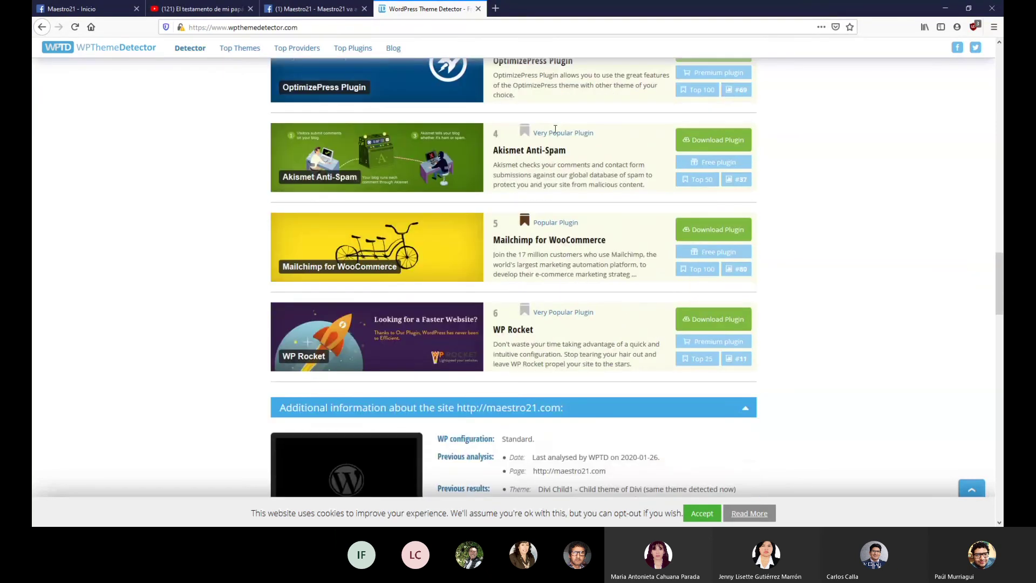
scroll(555, 128, "up", 8)
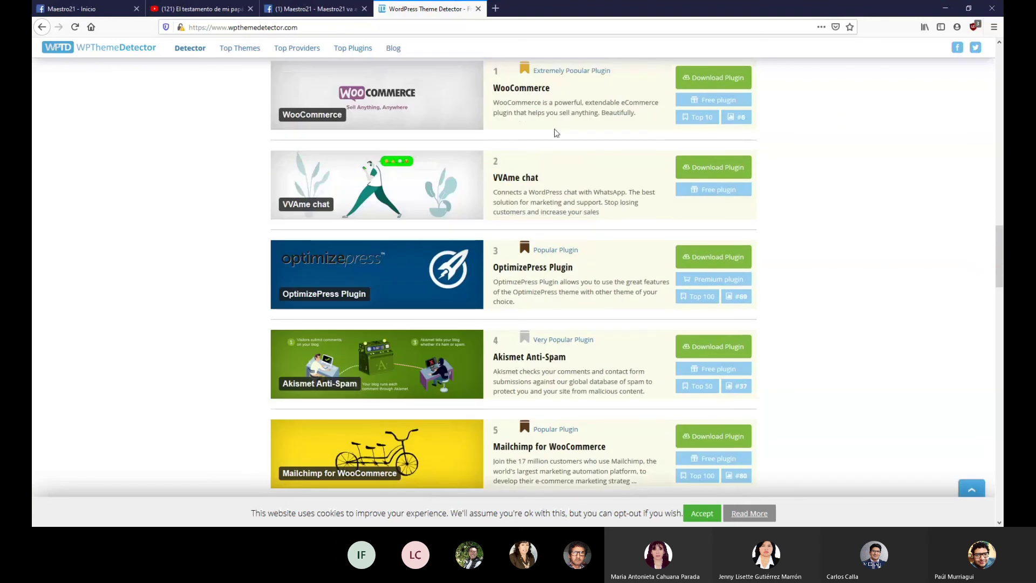
scroll(555, 129, "up", 1)
scroll(556, 133, "up", 2)
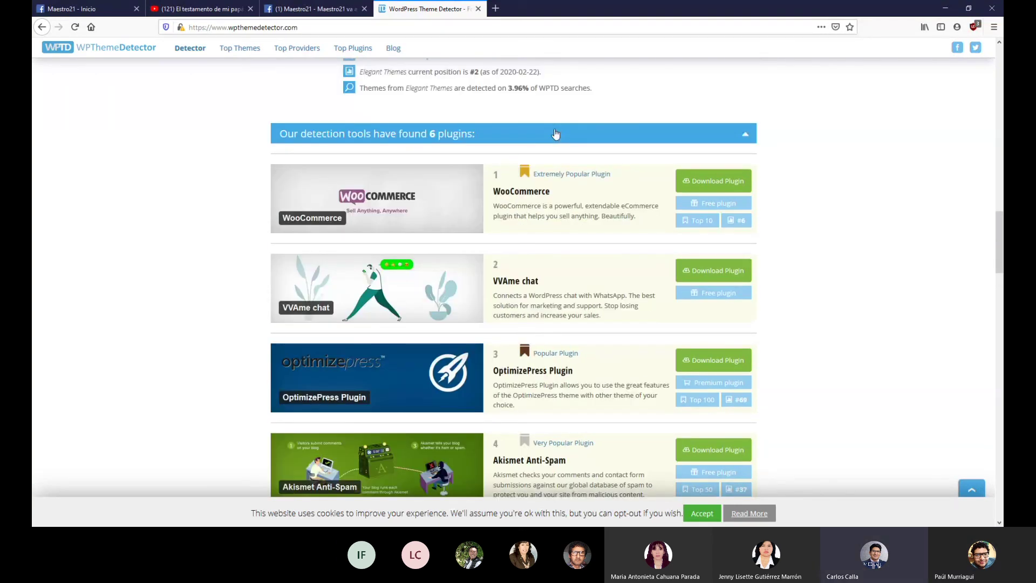
scroll(555, 133, "up", 12)
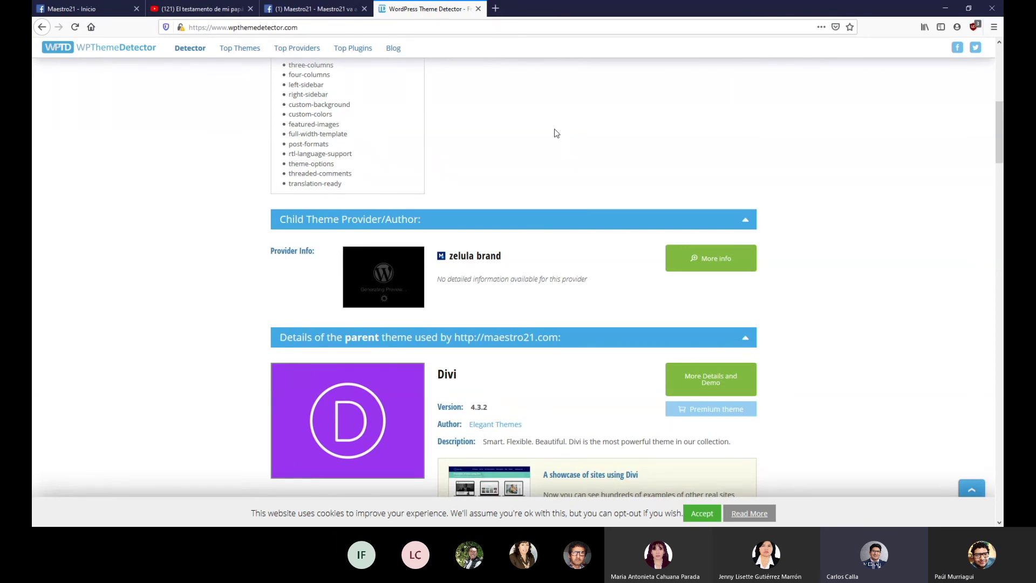
scroll(538, 132, "up", 3)
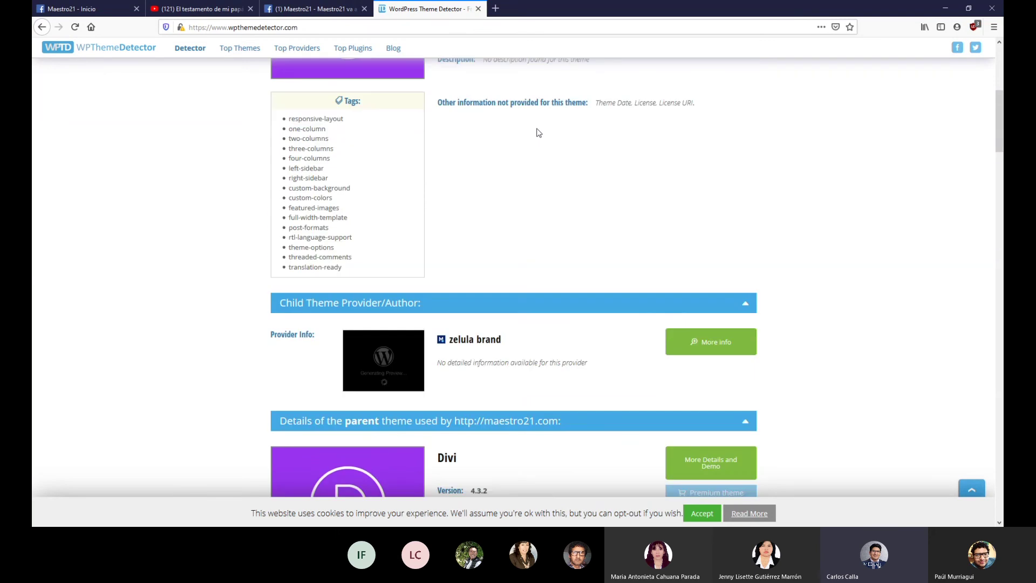
scroll(538, 132, "up", 5)
Recheck the parent theme's popularity, the detected plugins and the additional site information, returning to the parent theme details
scroll(538, 133, "down", 10)
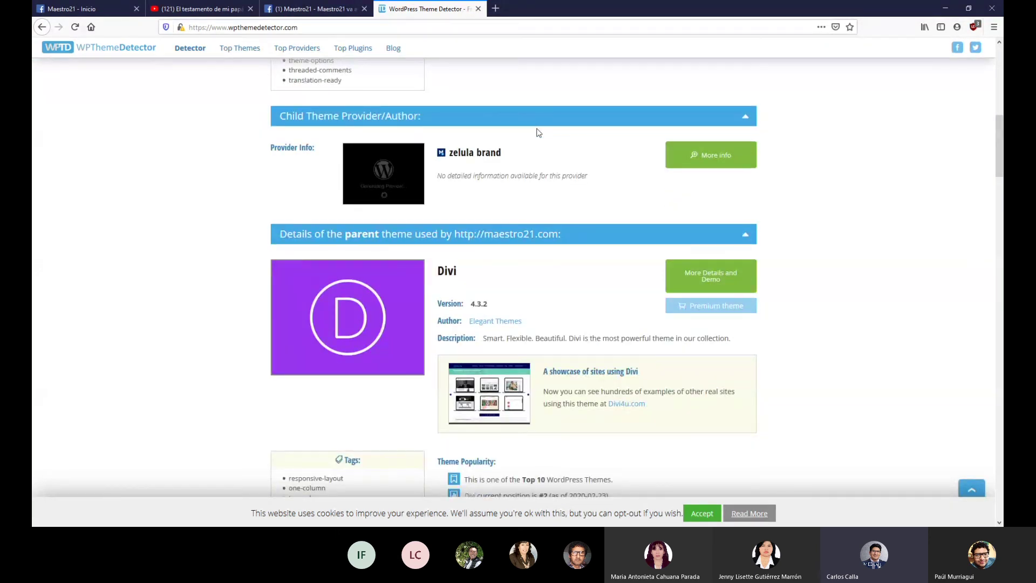
scroll(538, 133, "down", 9)
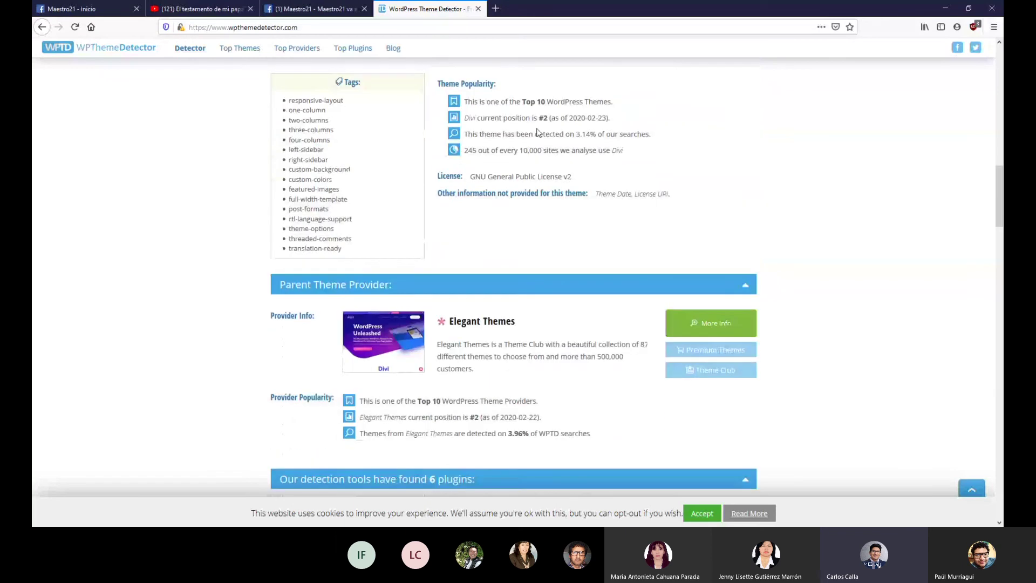
scroll(538, 132, "down", 4)
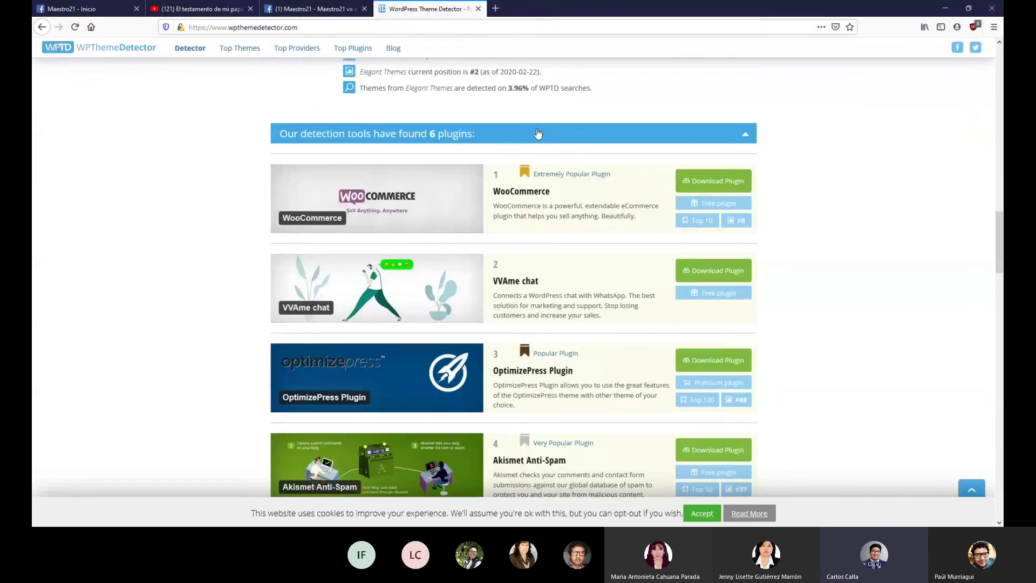
scroll(538, 133, "down", 5)
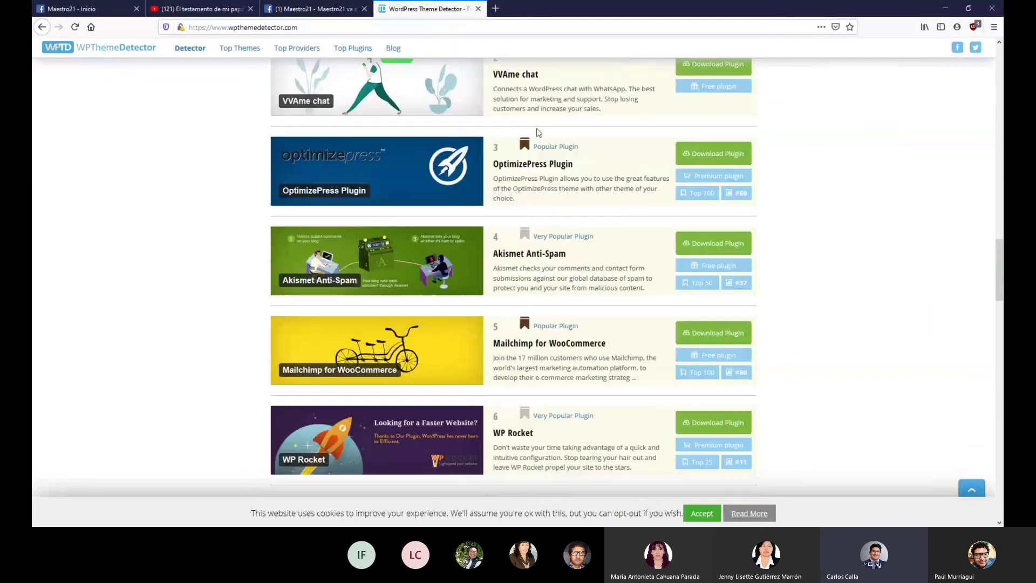
scroll(538, 132, "down", 2)
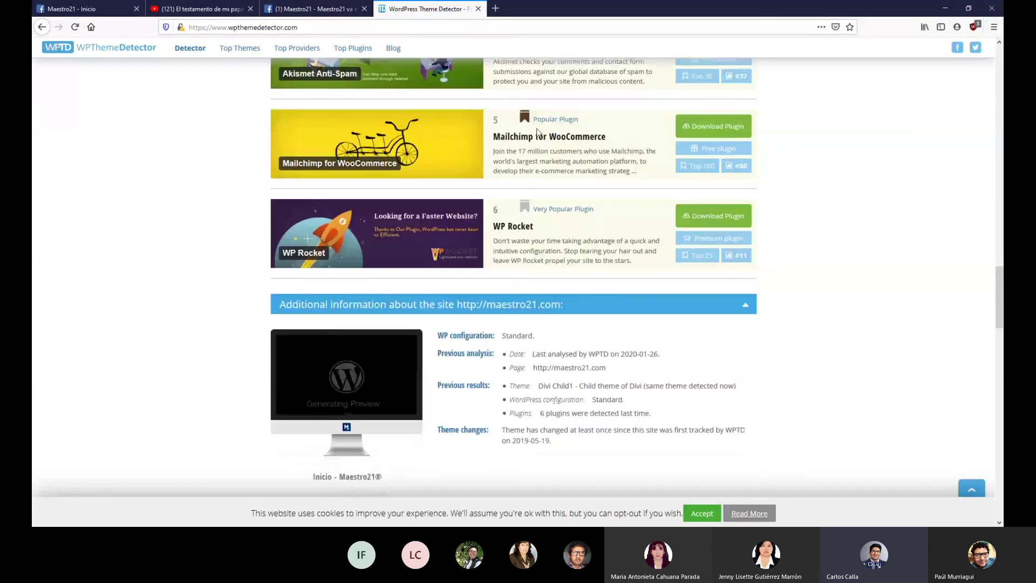
scroll(539, 133, "up", 7)
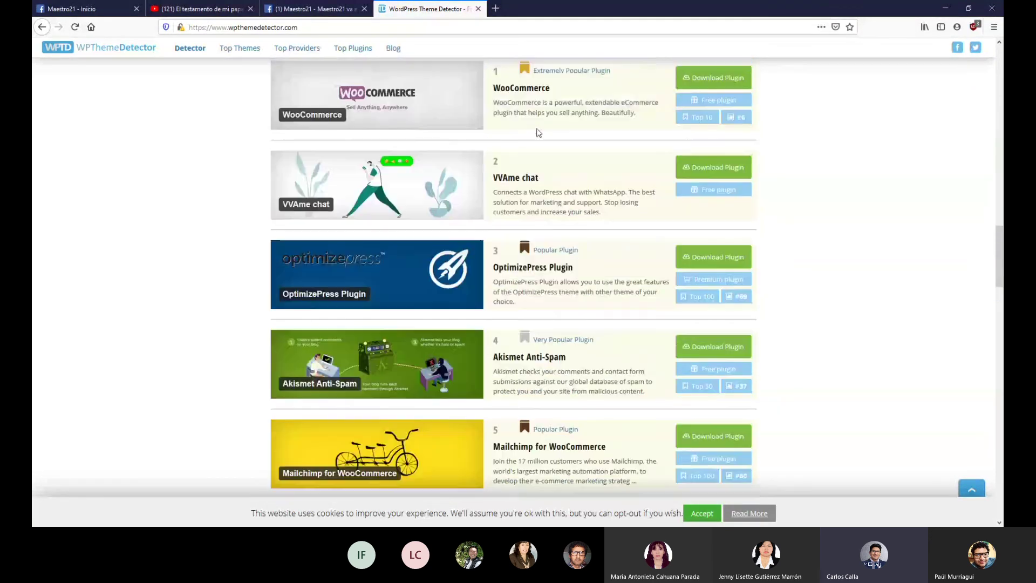
scroll(537, 128, "up", 12)
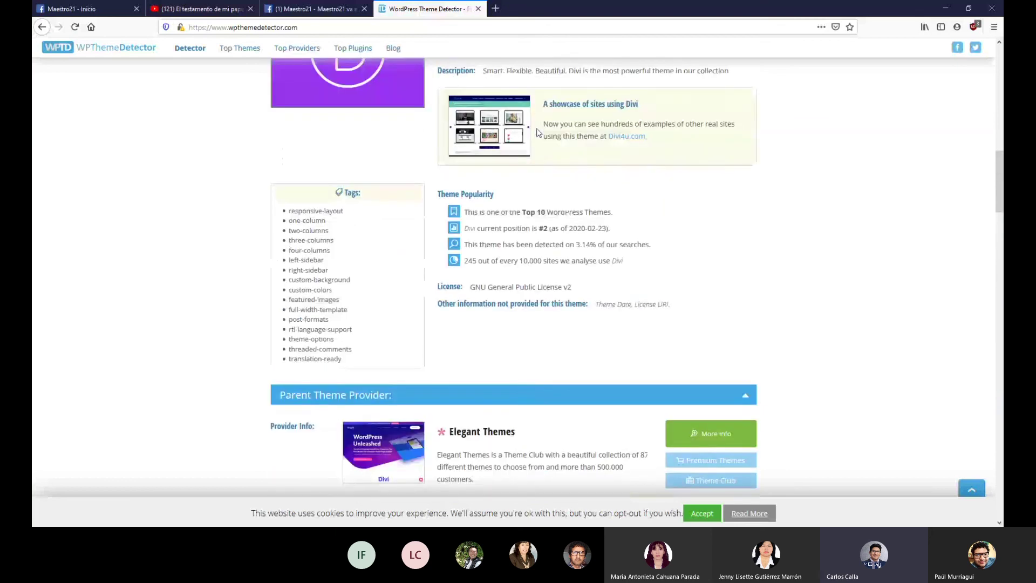
Replace the site to check with viviralmaximo.net and run the theme detection
scroll(536, 128, "up", 10)
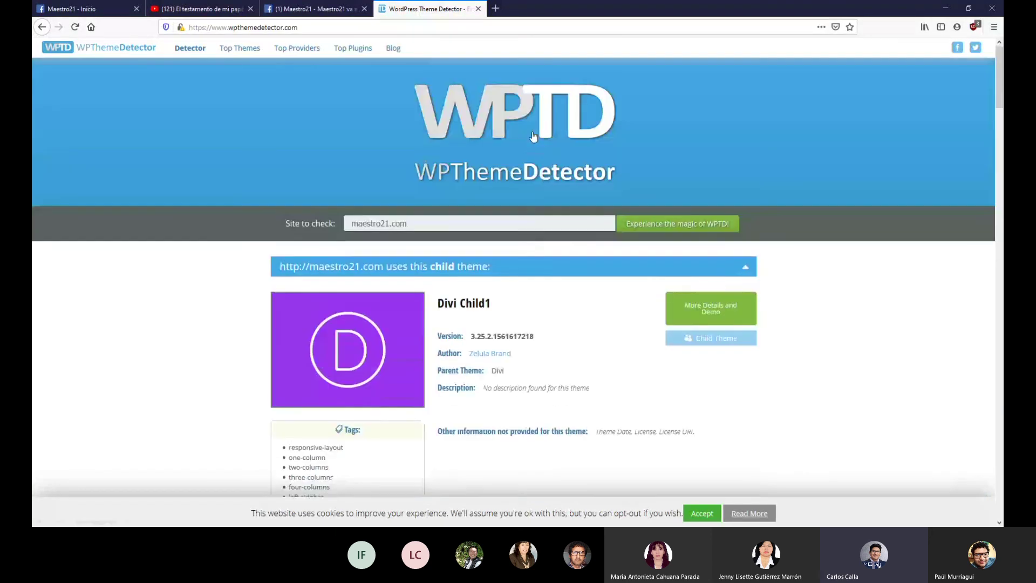
key("ctrl+a")
key("BackSpace")
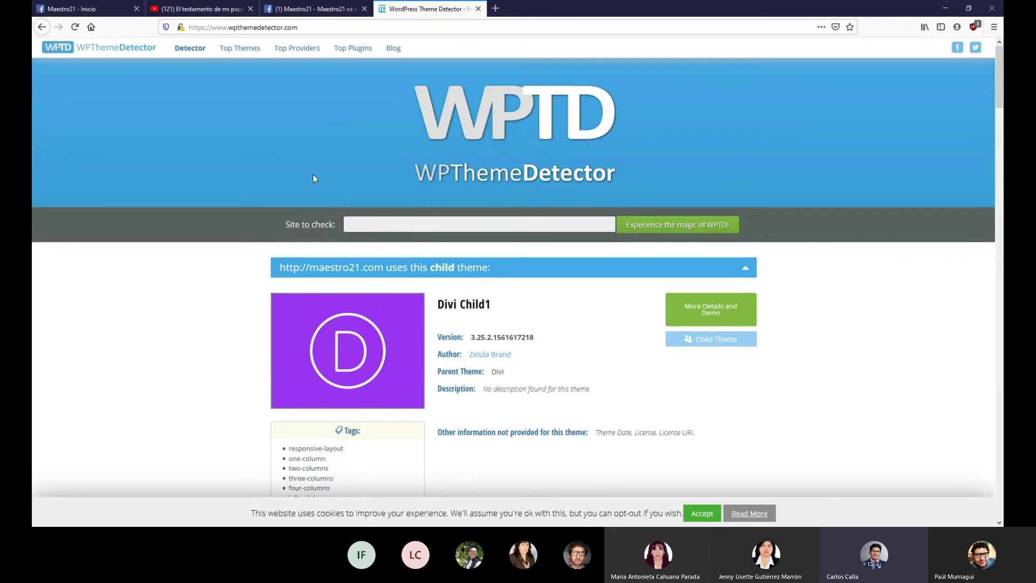
type("viviralmaximo.net")
key("Return")
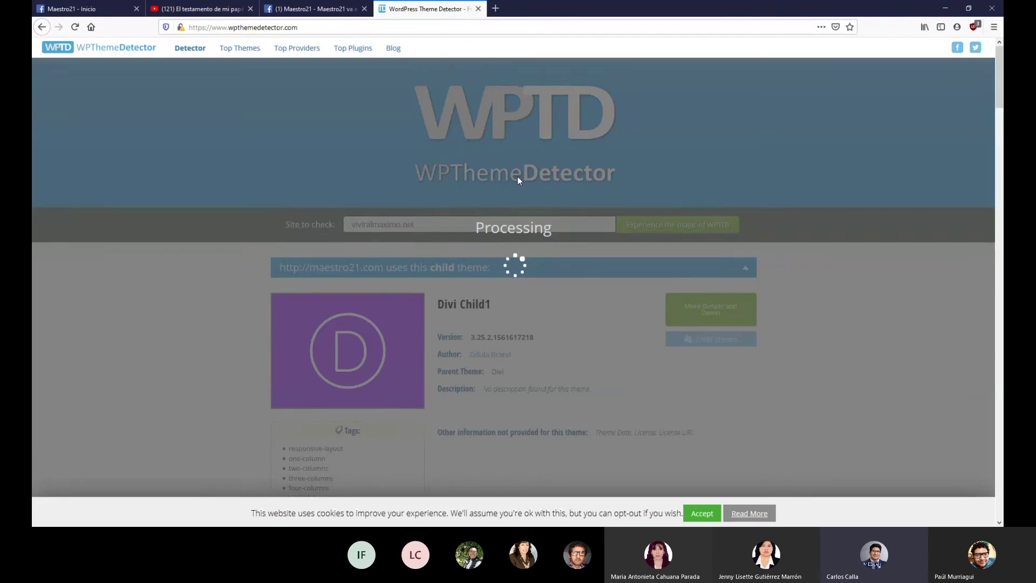
Read the child theme details, its provider information and the parent theme section for viviralmaximo.net
scroll(517, 178, "down", 2)
scroll(517, 177, "down", 2)
scroll(517, 177, "up", 3)
scroll(518, 181, "down", 6)
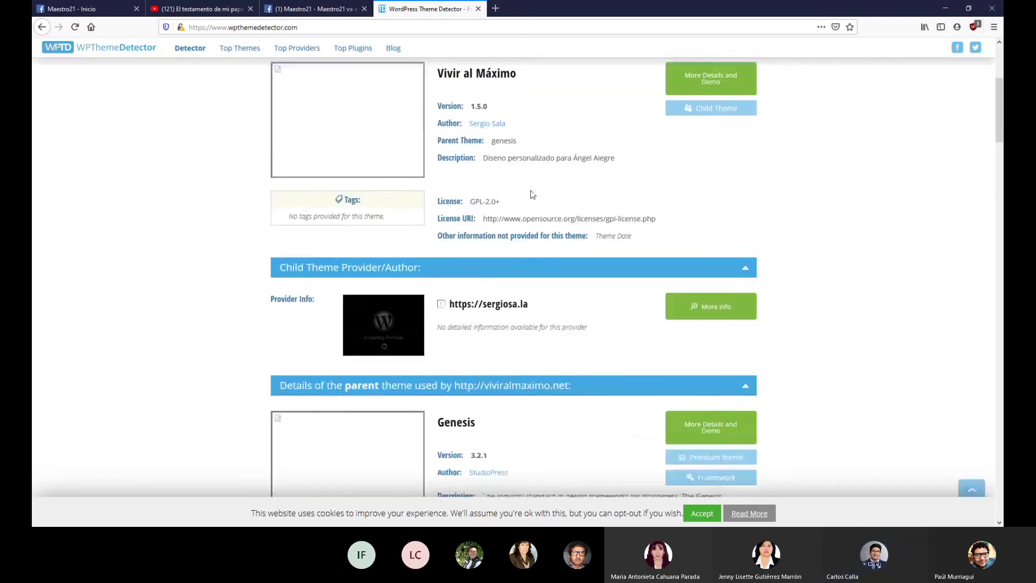
scroll(530, 193, "up", 3)
scroll(530, 190, "down", 5)
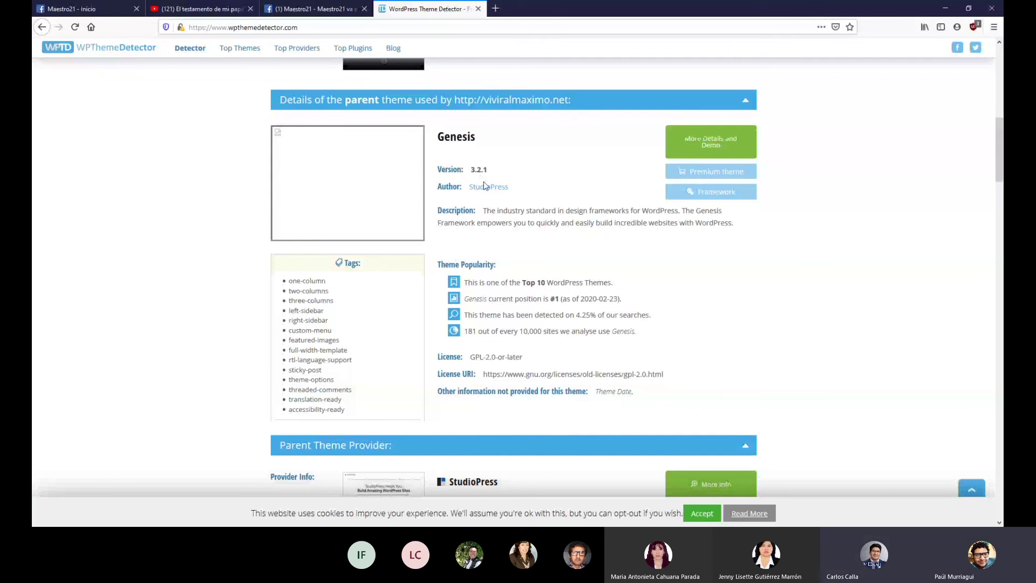
Examine the plugins detected on viviralmaximo.net, highlighting Thrive Leads, and return to the child theme details
scroll(483, 189, "down", 8)
scroll(482, 192, "down", 5)
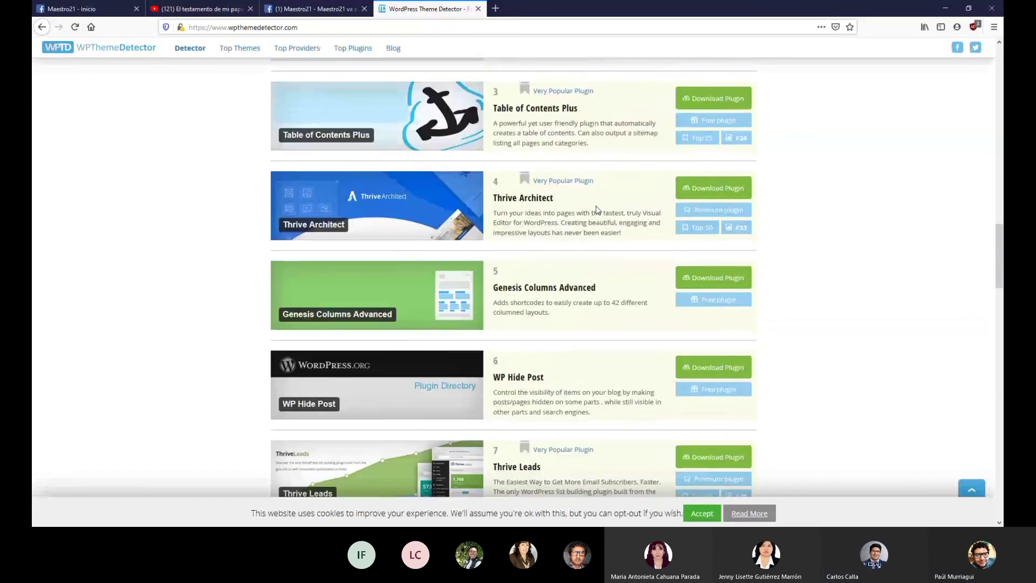
scroll(518, 166, "down", 2)
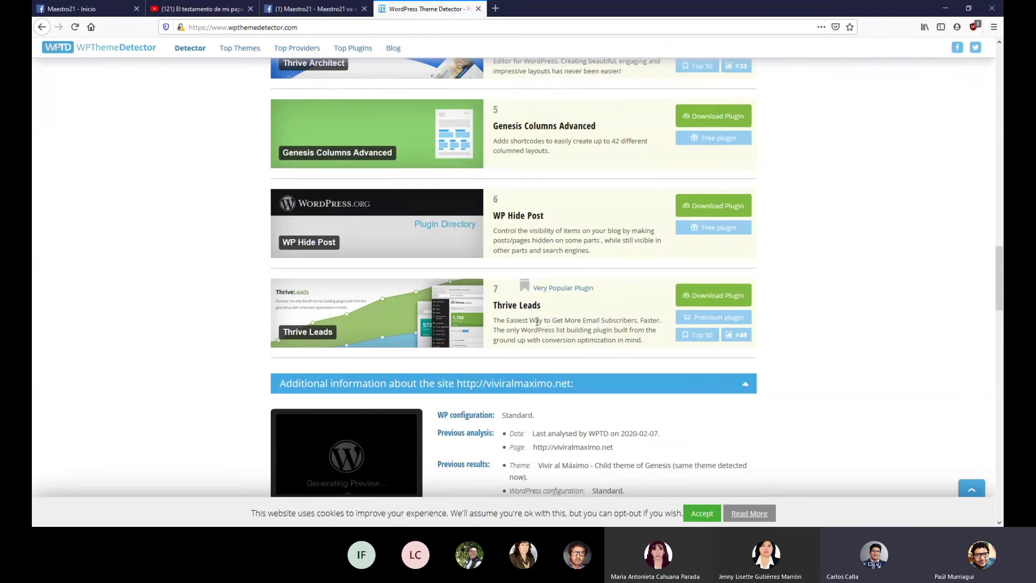
scroll(593, 241, "up", 8)
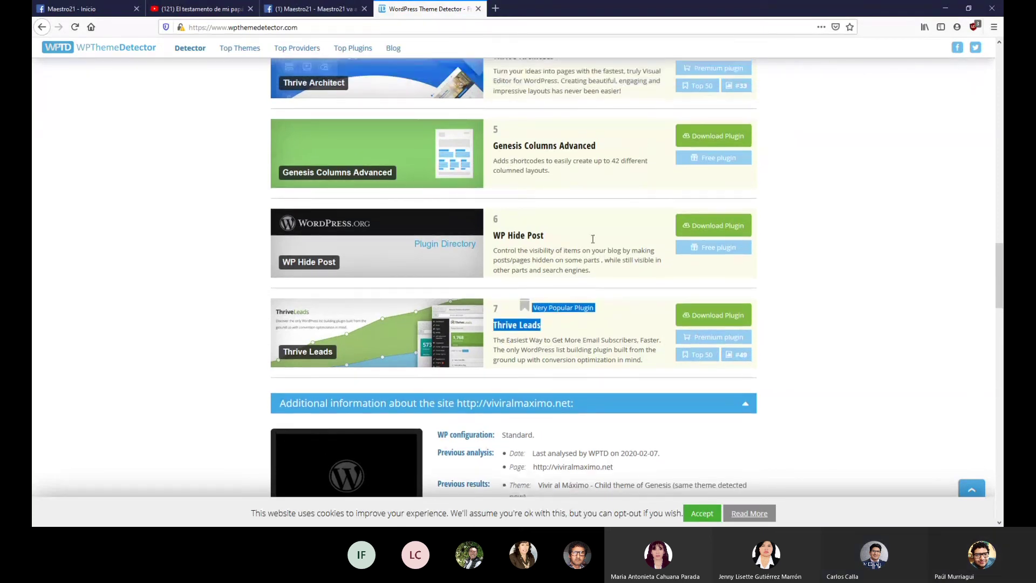
scroll(595, 243, "up", 2)
scroll(597, 239, "down", 3)
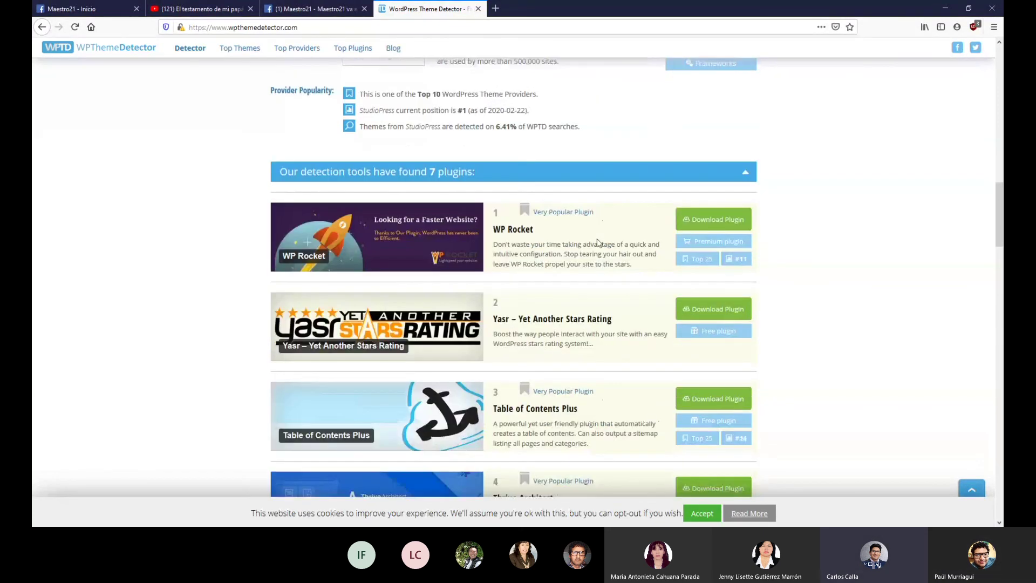
scroll(597, 239, "up", 7)
scroll(597, 243, "up", 15)
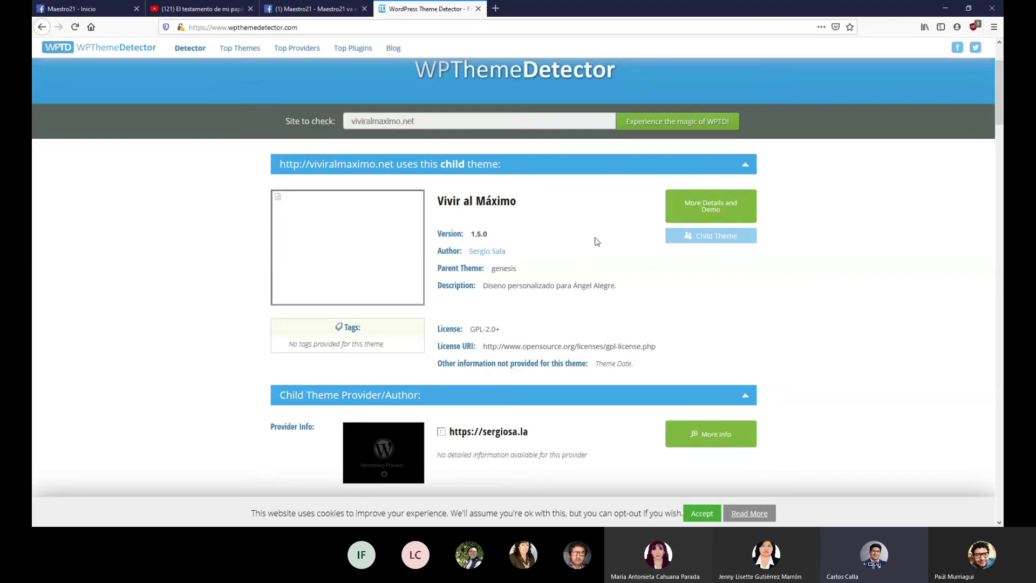
Go through the viviralmaximo.net report again down to the additional site information and back to the child theme
scroll(597, 241, "down", 2)
scroll(597, 242, "down", 5)
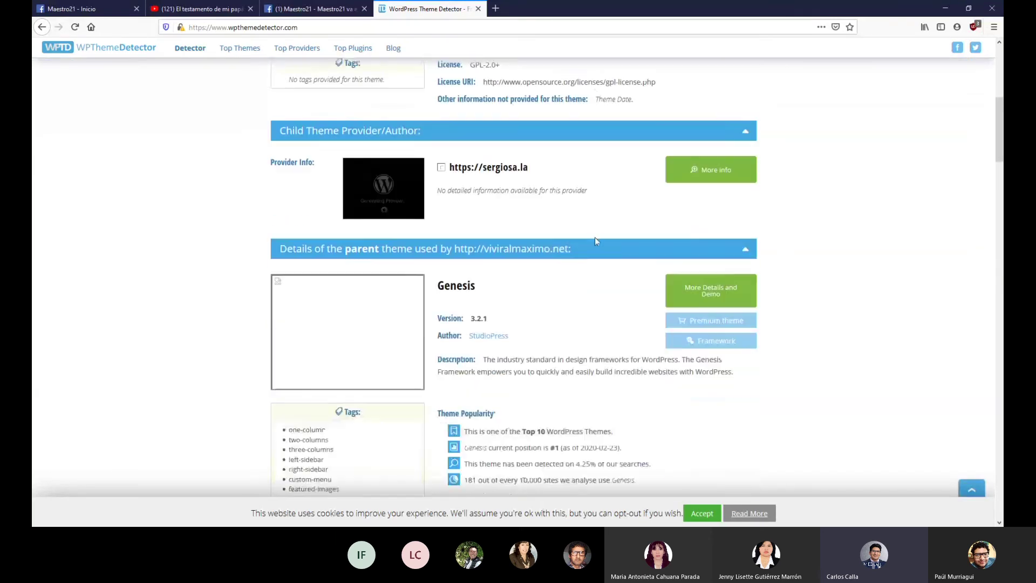
scroll(597, 242, "down", 6)
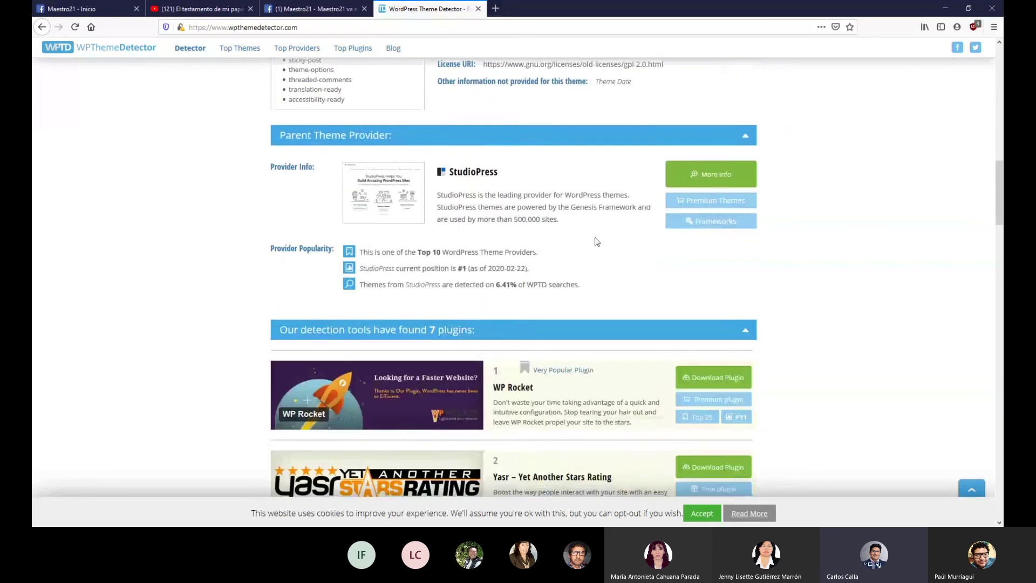
scroll(597, 241, "down", 13)
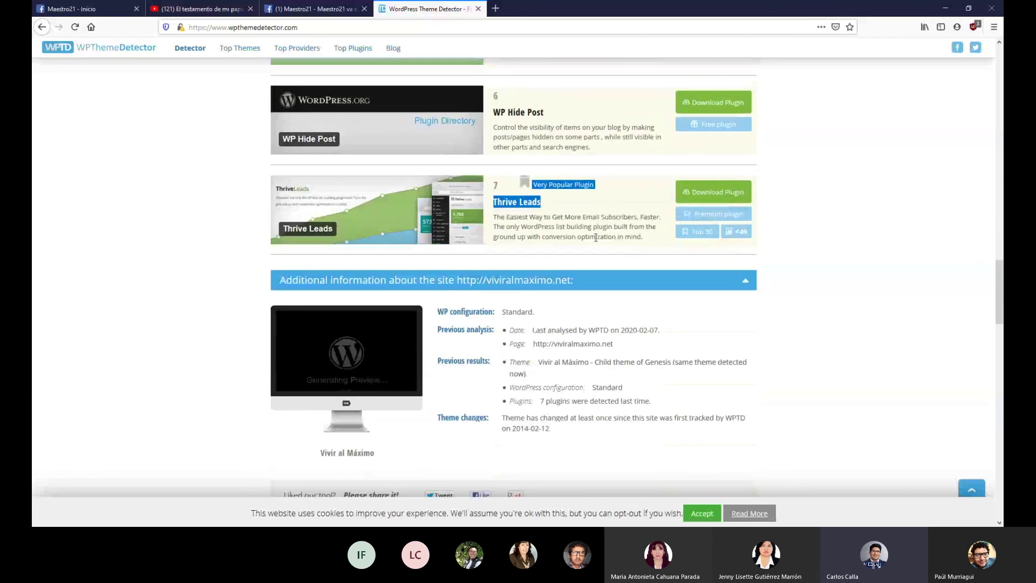
scroll(596, 238, "up", 11)
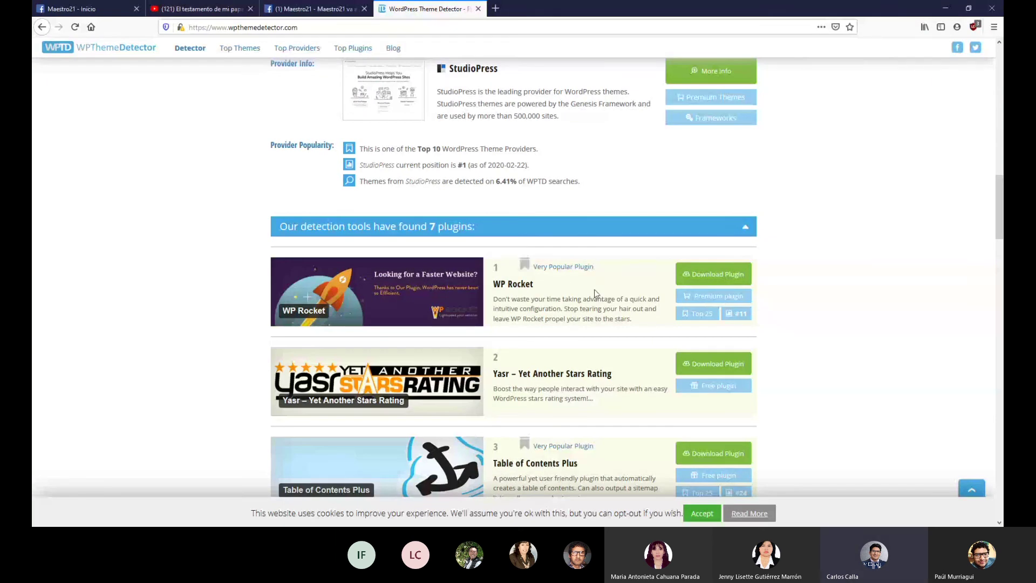
scroll(596, 293, "up", 10)
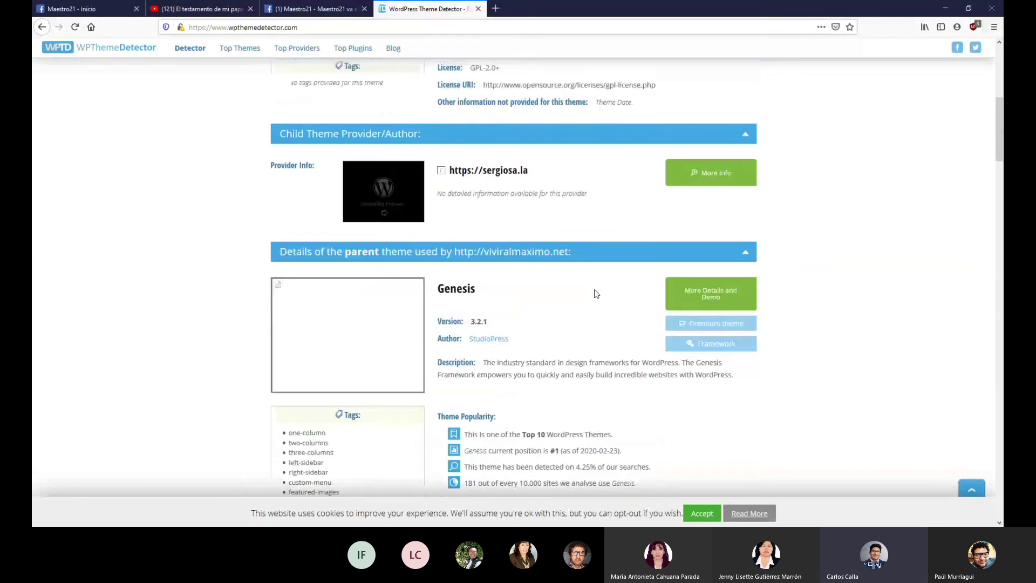
scroll(596, 293, "up", 5)
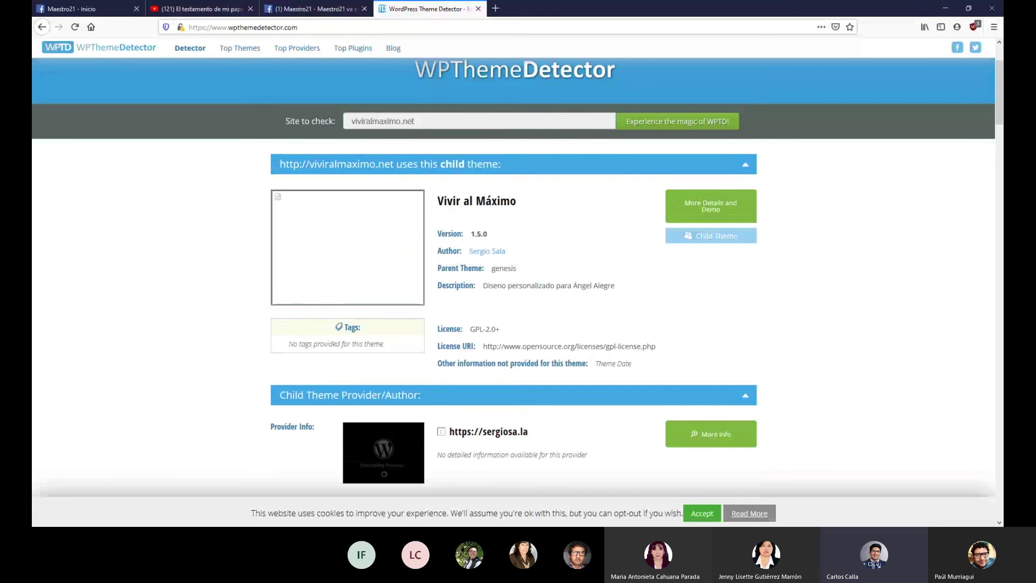
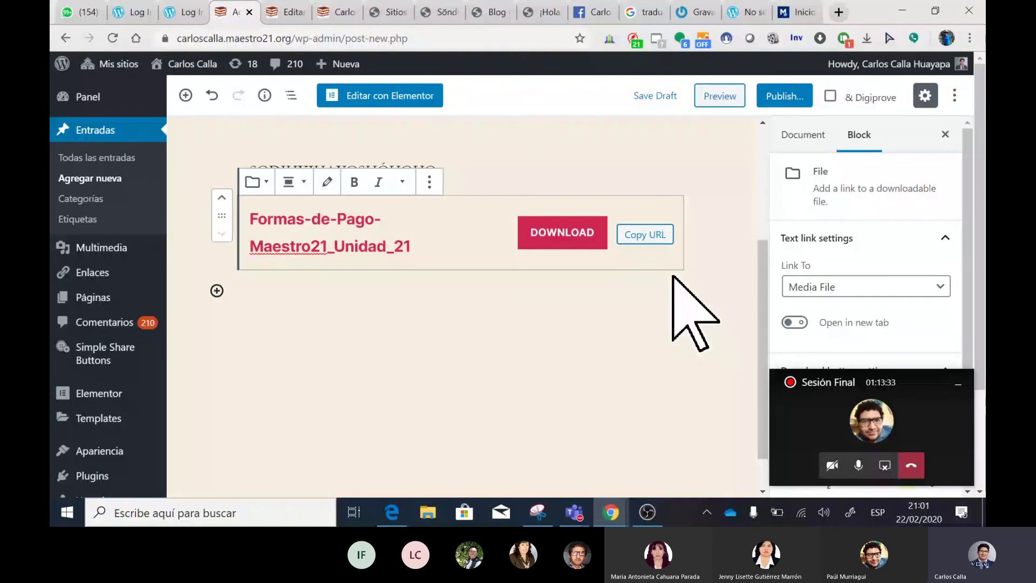
Download the Formas-de-Pago-Maestro21_Unidad_21 file from the published post "Descarguen la práctica n6"
scroll(535, 270, "up", 4)
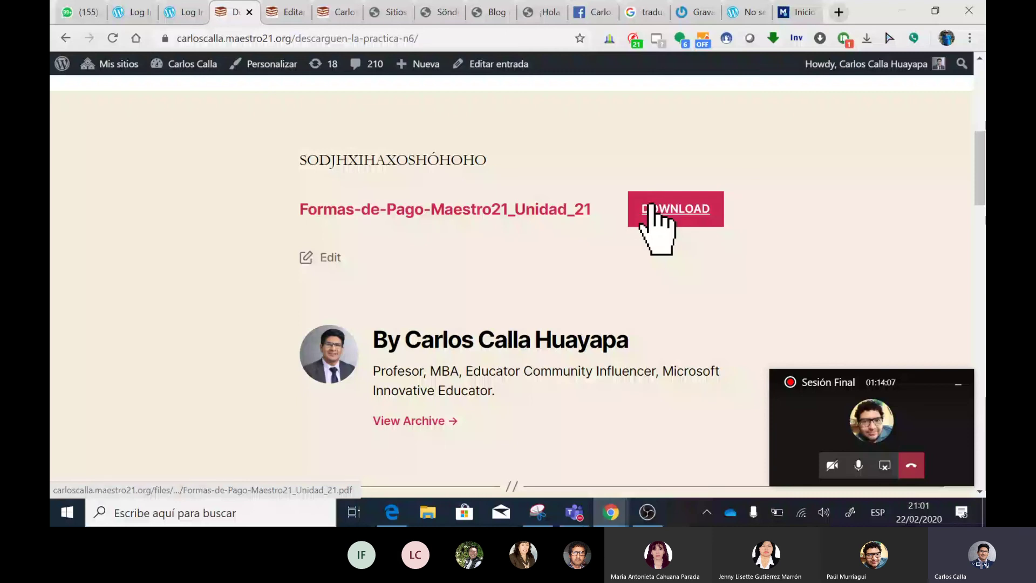
left_click(653, 214)
scroll(351, 307, "down", 2)
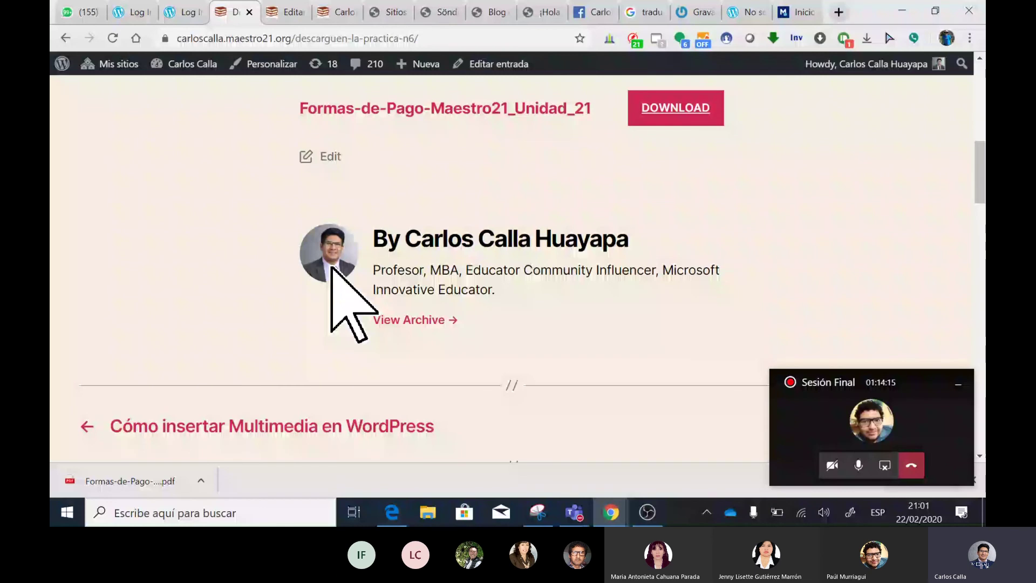
From the site's dashboard, protect the post "Descarguen la práctica n6" with an access password using quick edit
mouse_move(192, 66)
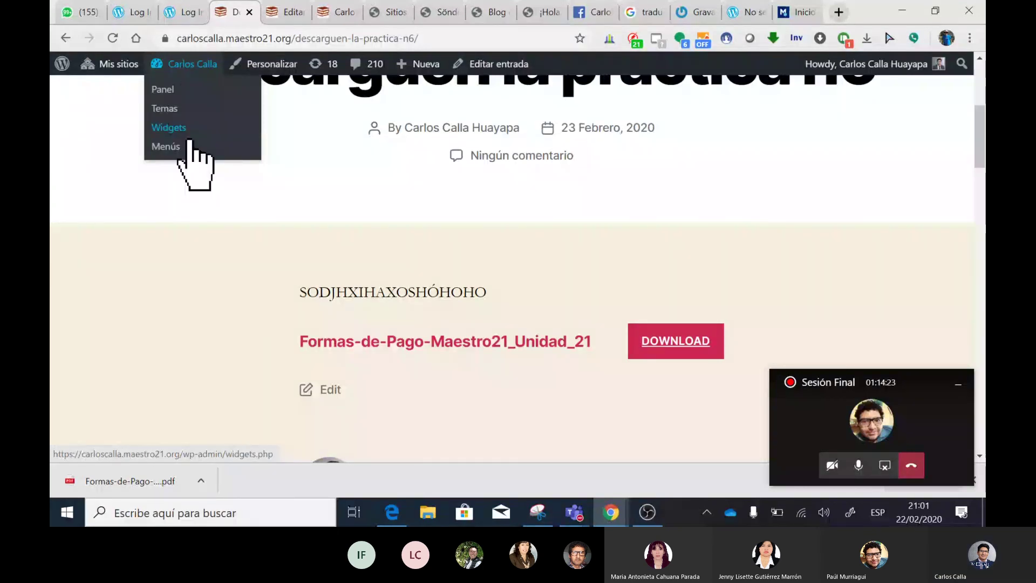
left_click(179, 89)
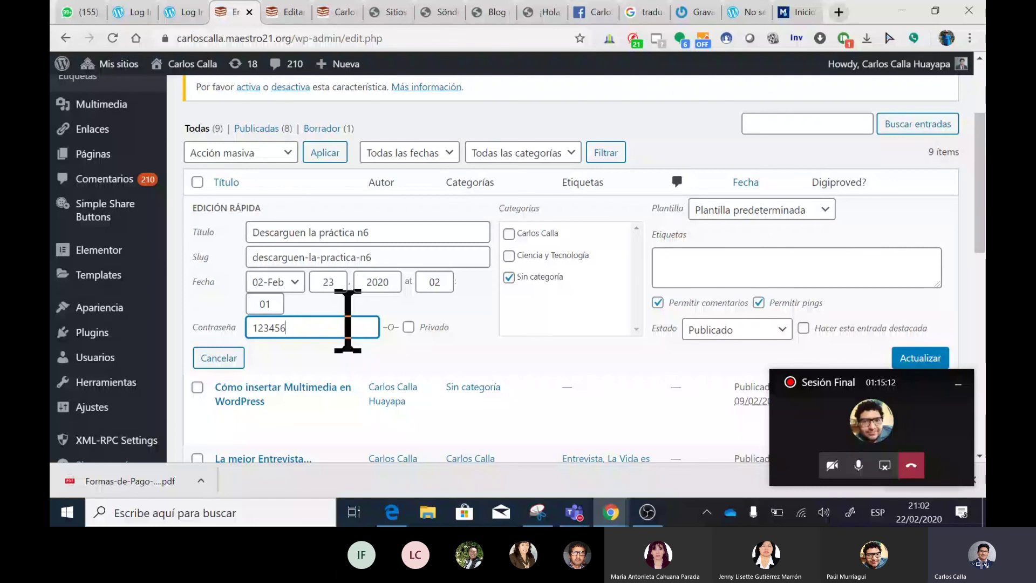
key("Return")
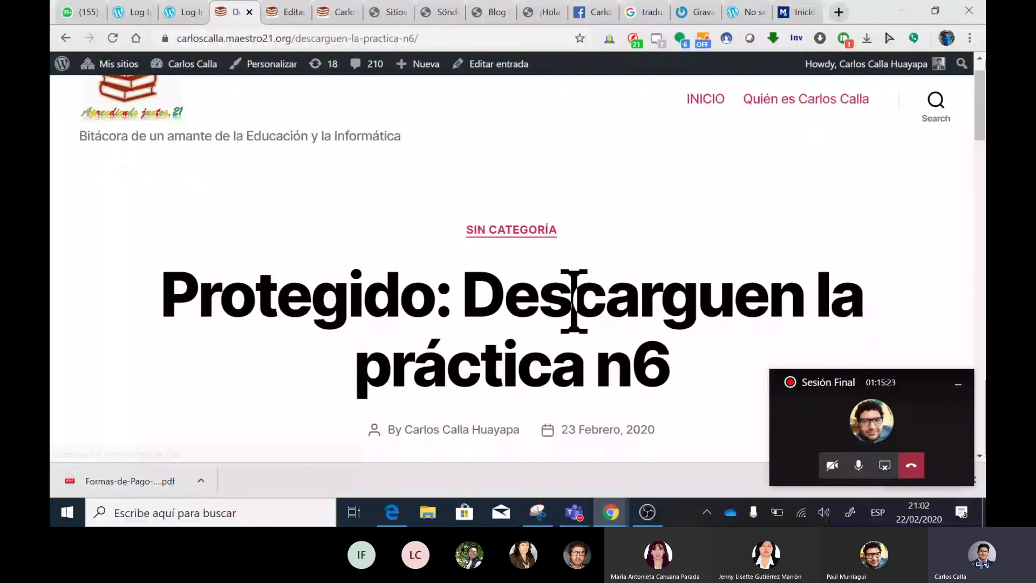
Examine the protected post's title and the notice asking visitors for the password
scroll(574, 301, "down", 1)
double_click(527, 232)
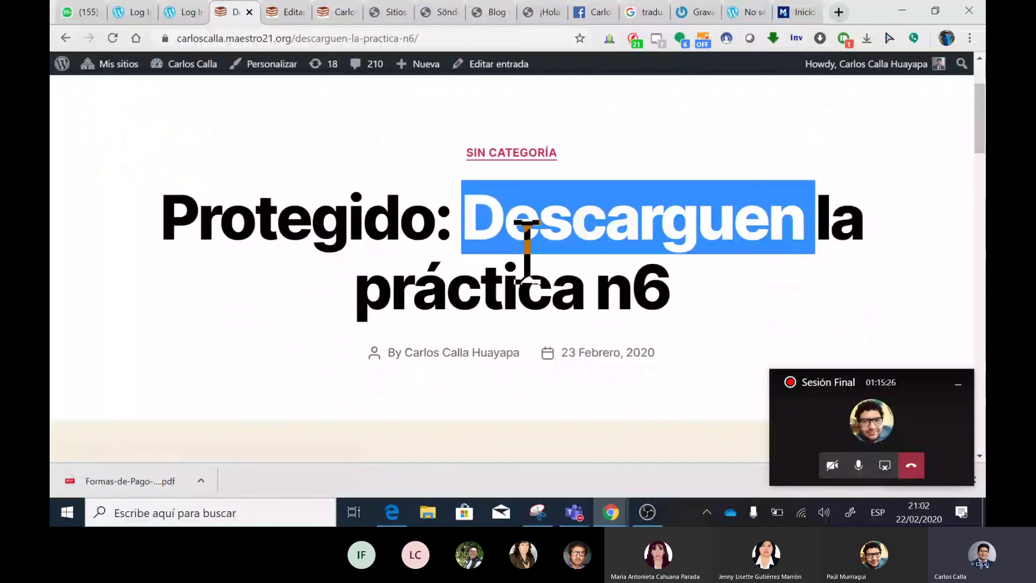
scroll(518, 253, "up", 2)
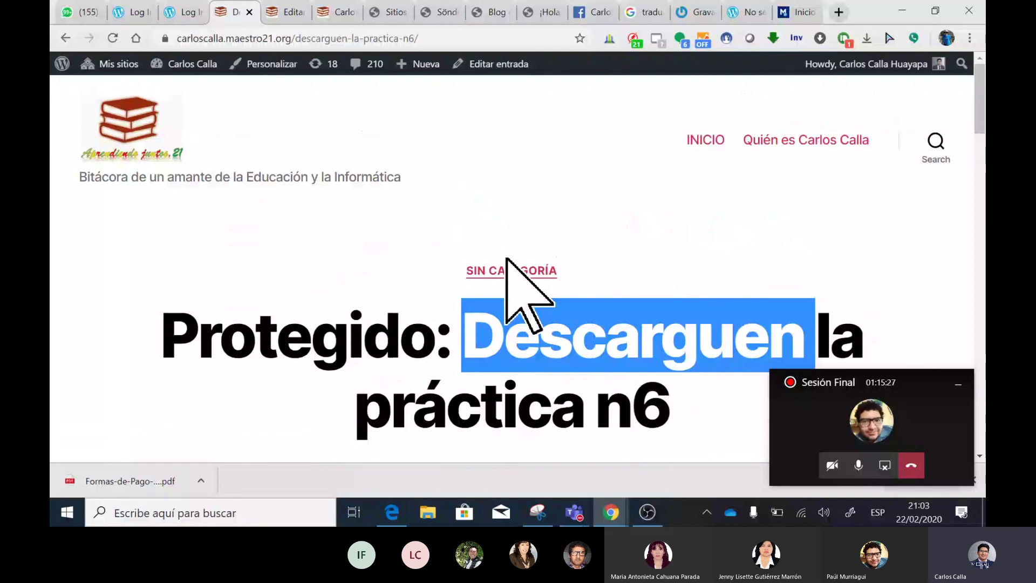
scroll(503, 262, "down", 3)
scroll(501, 264, "down", 5)
left_click_drag(309, 169, 693, 189)
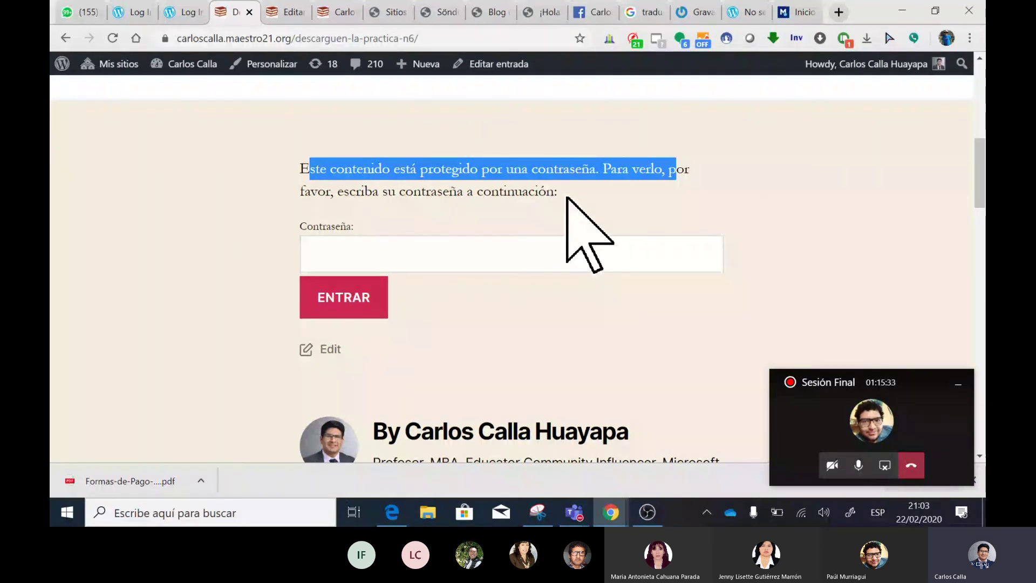
scroll(476, 224, "down", 3)
scroll(477, 223, "up", 3)
Enter the post password to unlock the protected content and look over the post with its file download
left_click(407, 256)
type("******")
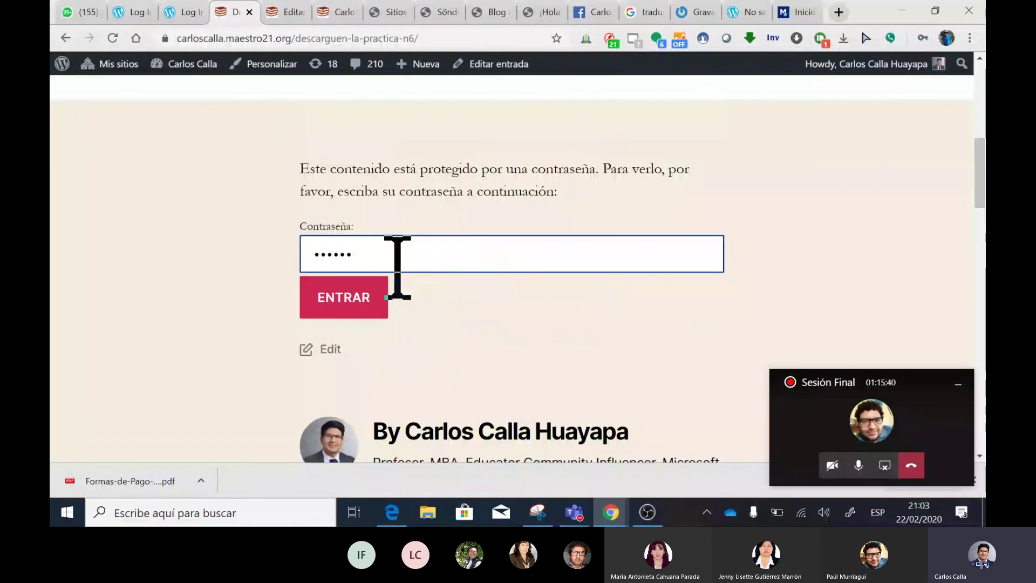
left_click(356, 300)
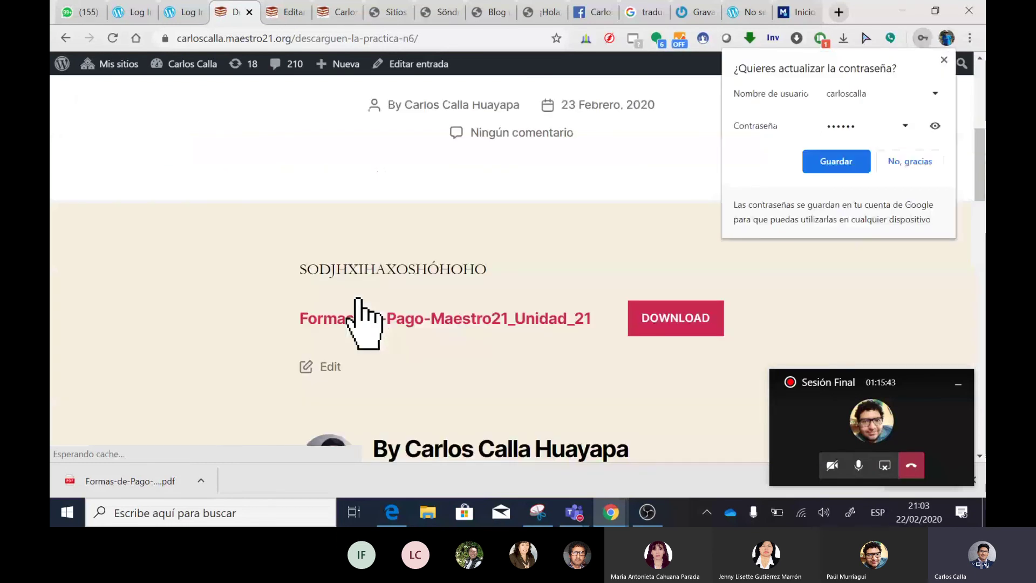
scroll(365, 323, "down", 4)
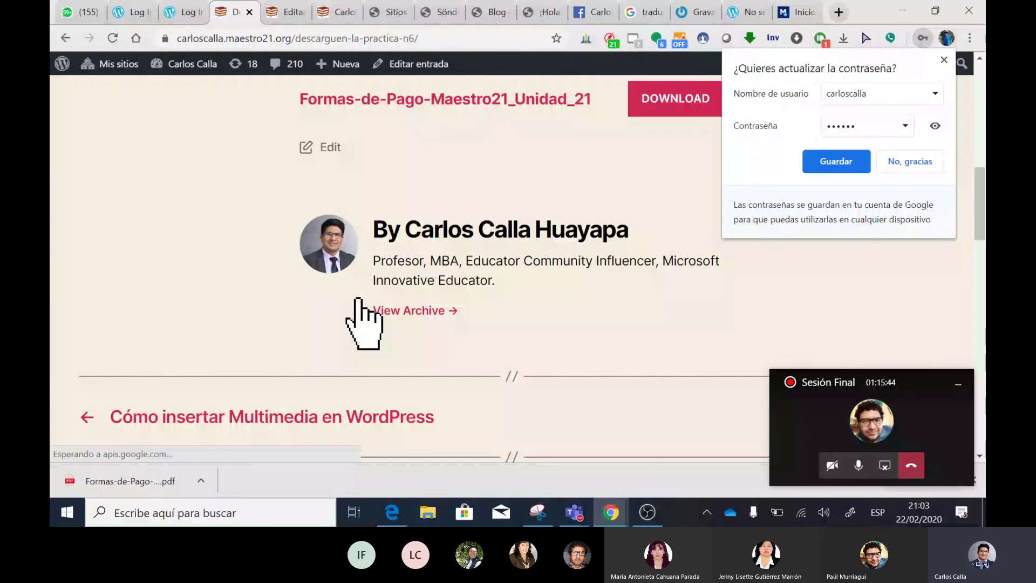
mouse_move(827, 146)
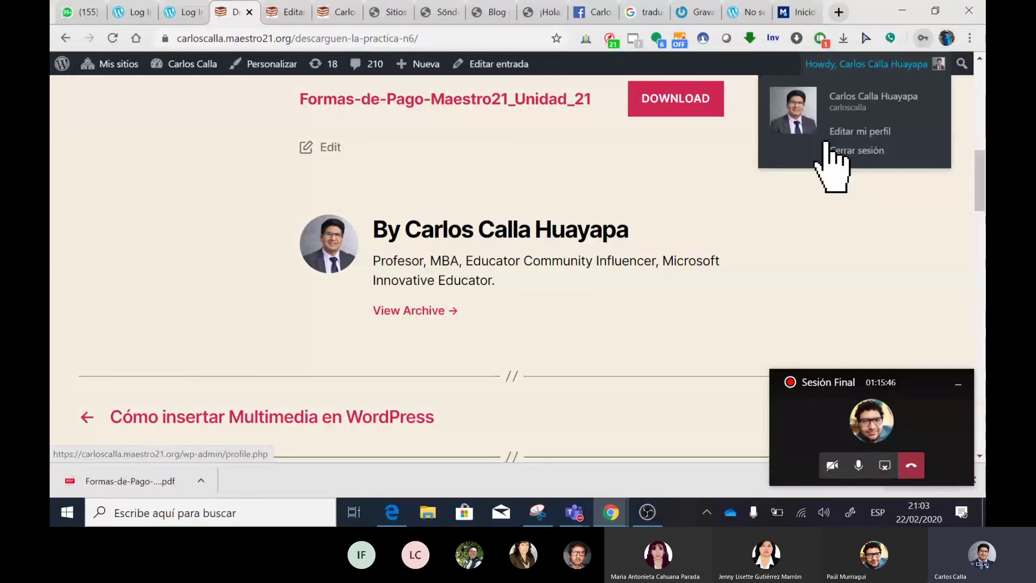
scroll(447, 335, "up", 4)
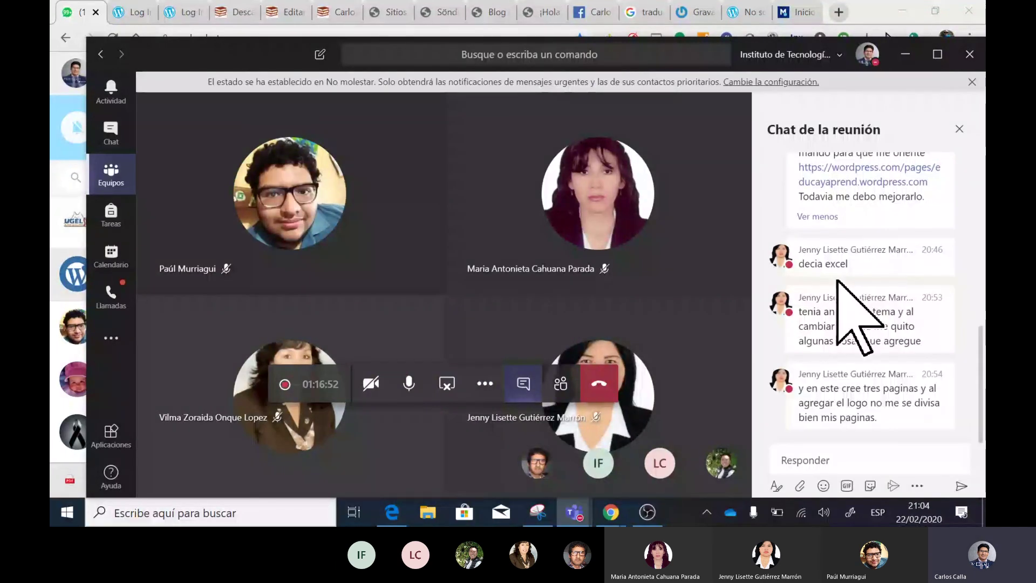
Switch from the Teams meeting chat to WhatsApp in Chrome and read the latest payment question in "U6: Sitios Web-Wordpress"
mouse_move(826, 269)
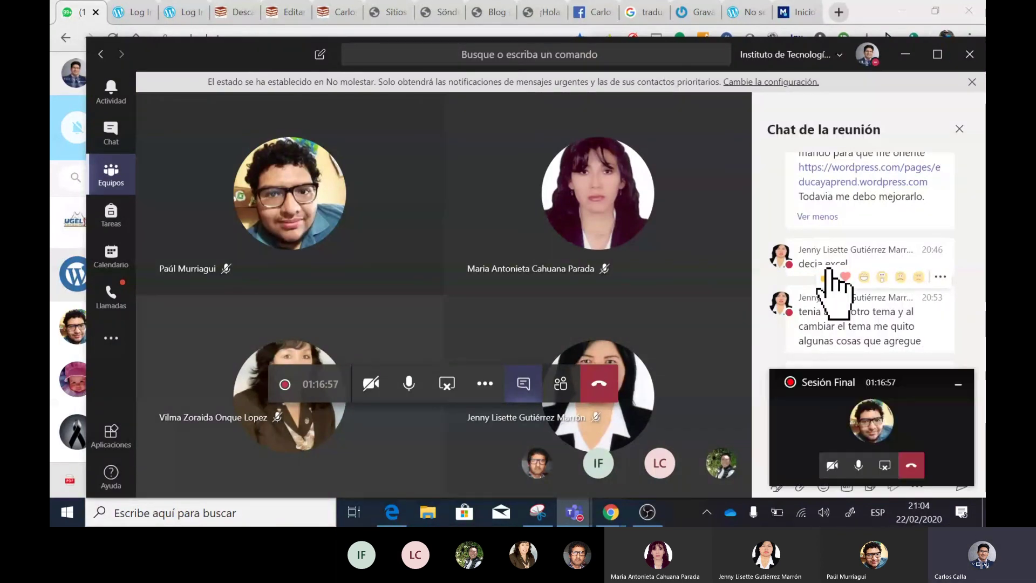
key("alt+Tab")
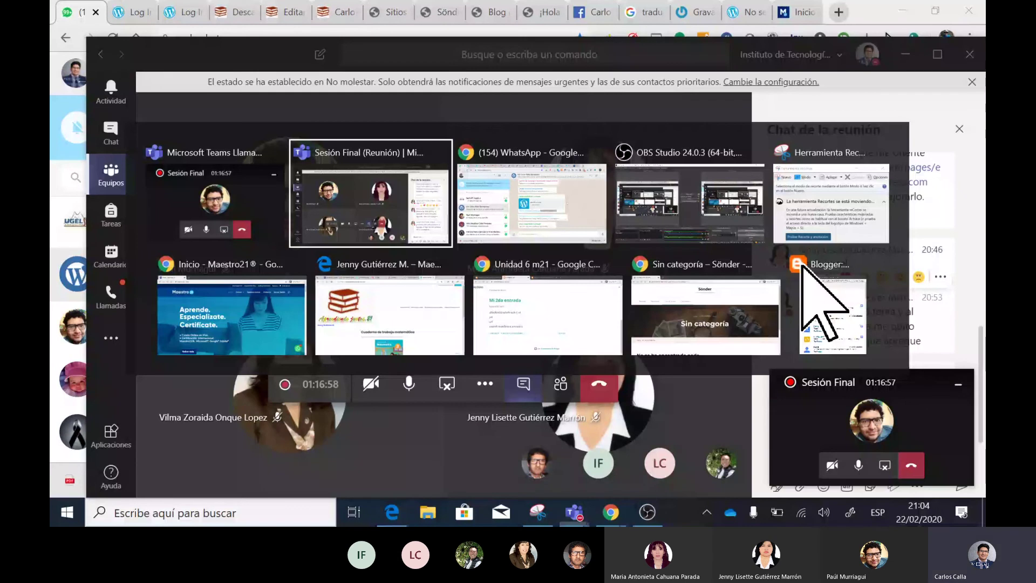
key("alt+Tab")
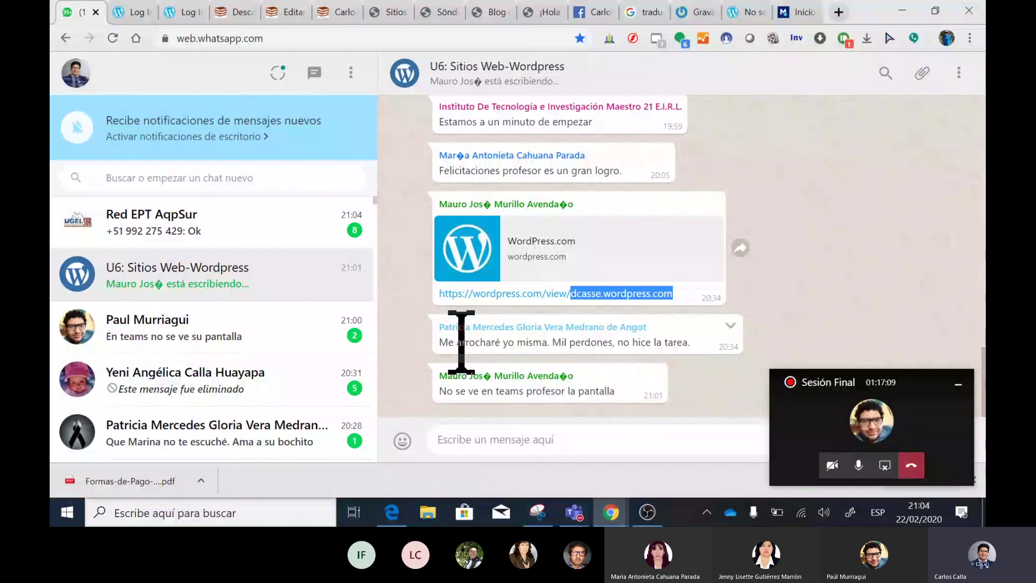
left_click_drag(662, 390, 561, 389)
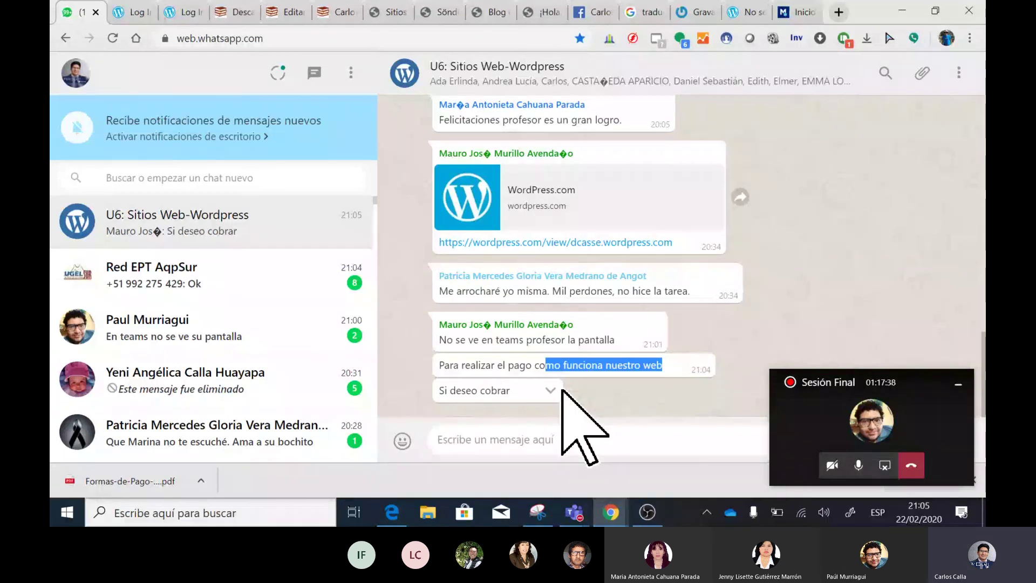
Search Google for PAYPAL in a new browser tab and open PayPal's official site
key("ctrl+t")
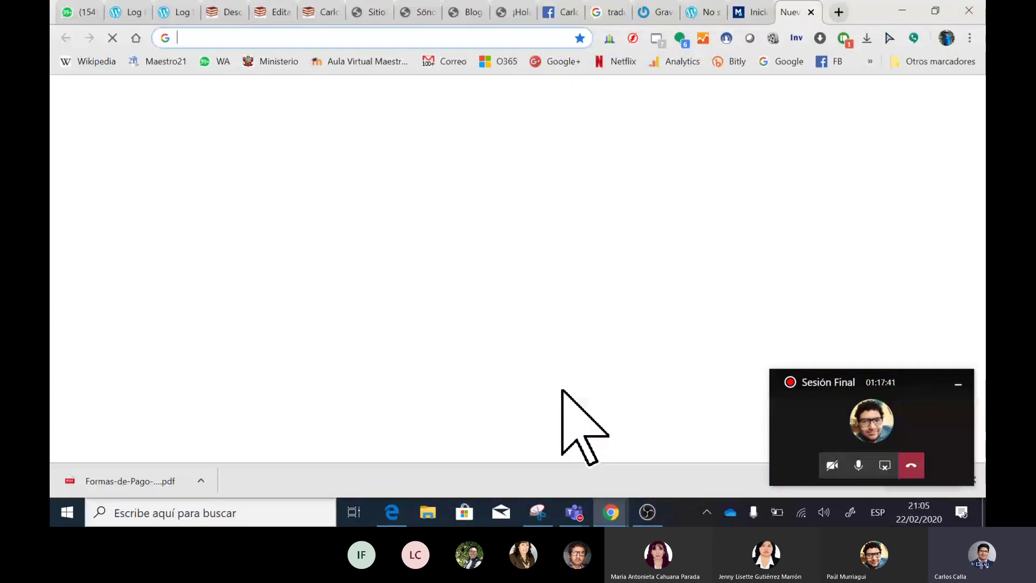
type("PAY")
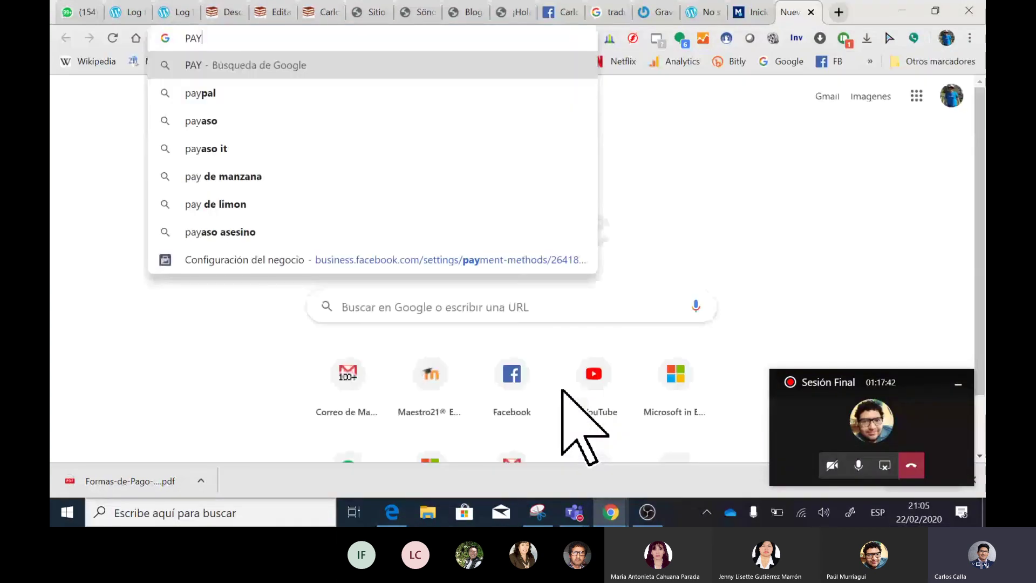
type("PAL")
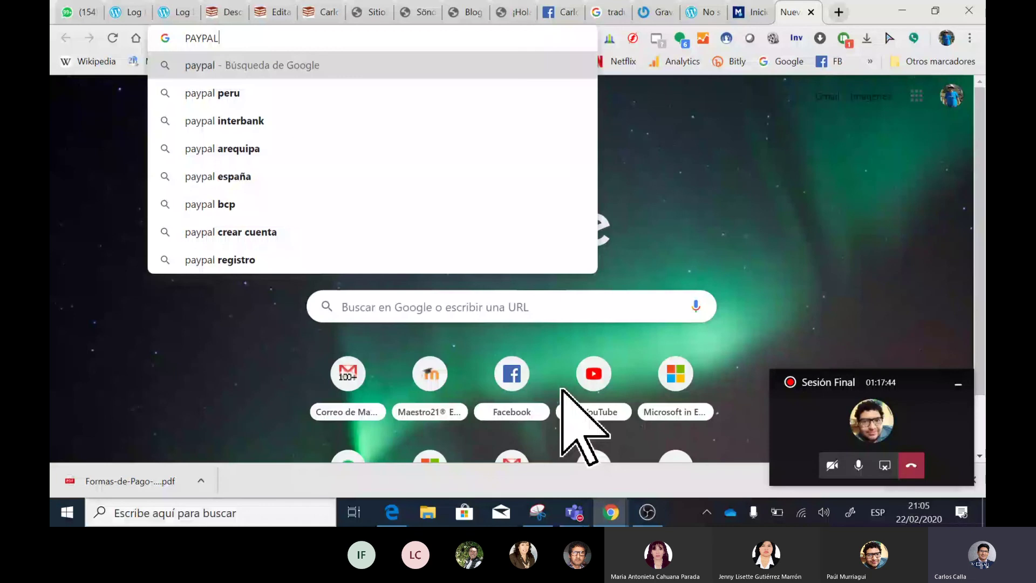
key("Return")
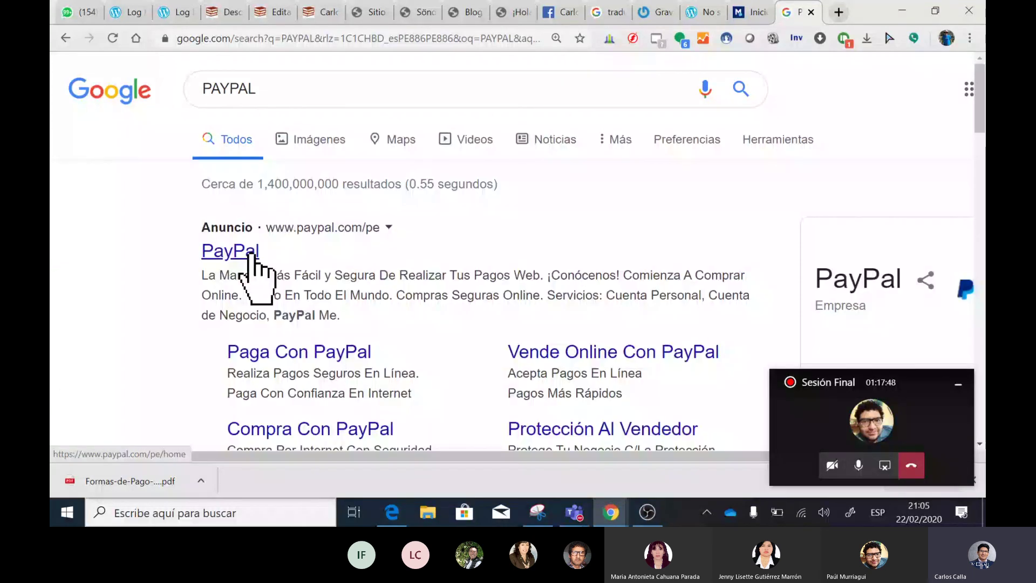
left_click(254, 264)
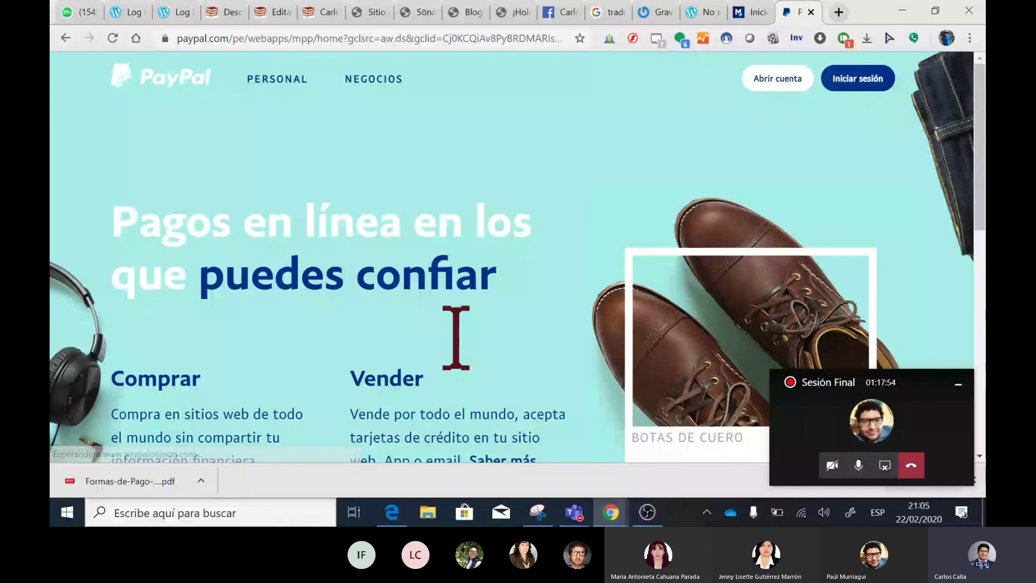
Create a quick invoice from the PayPal account summary with the customer's email and an amount of 25 USD
scroll(456, 338, "down", 5)
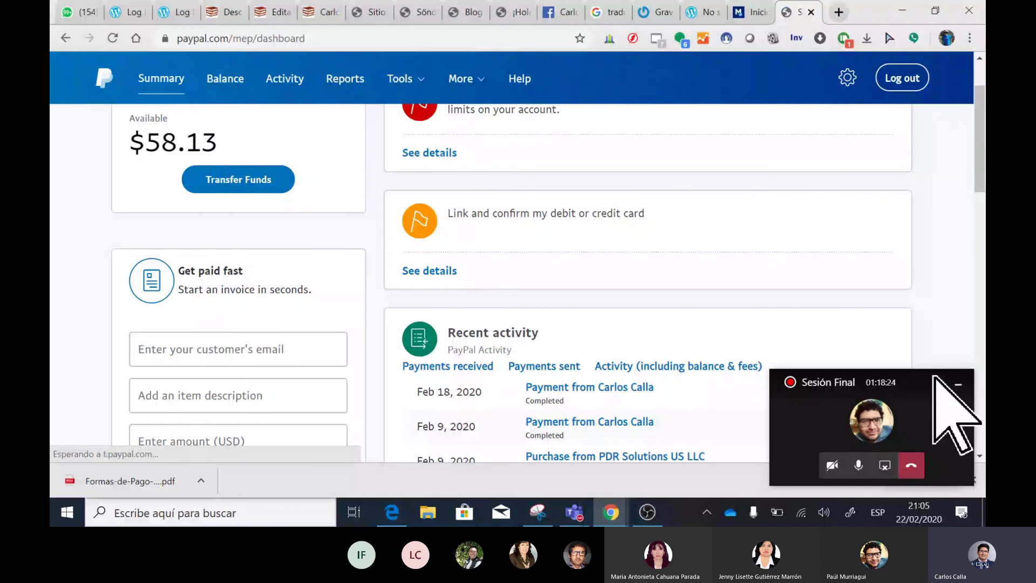
scroll(474, 200, "up", 2)
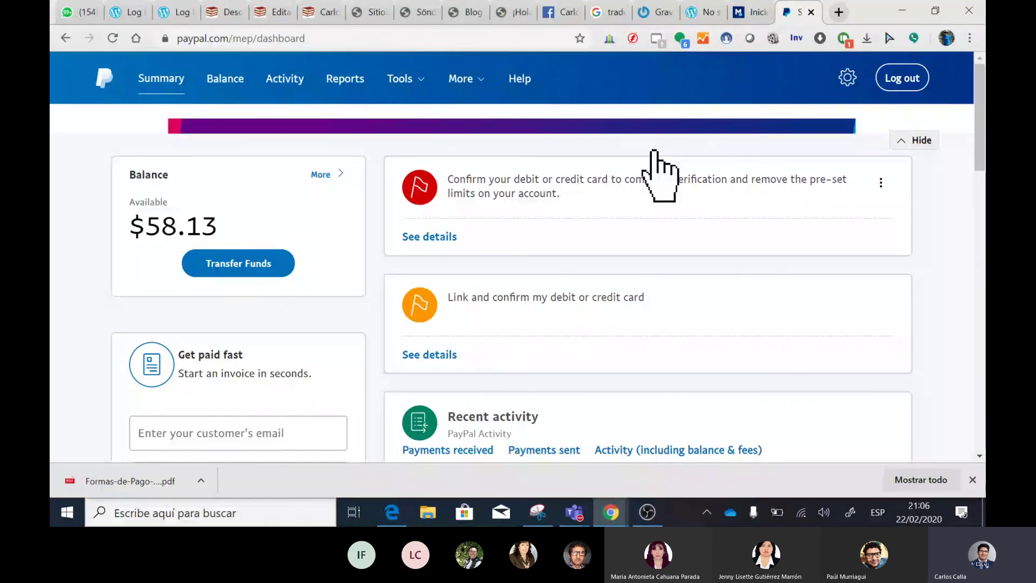
scroll(213, 283, "down", 3)
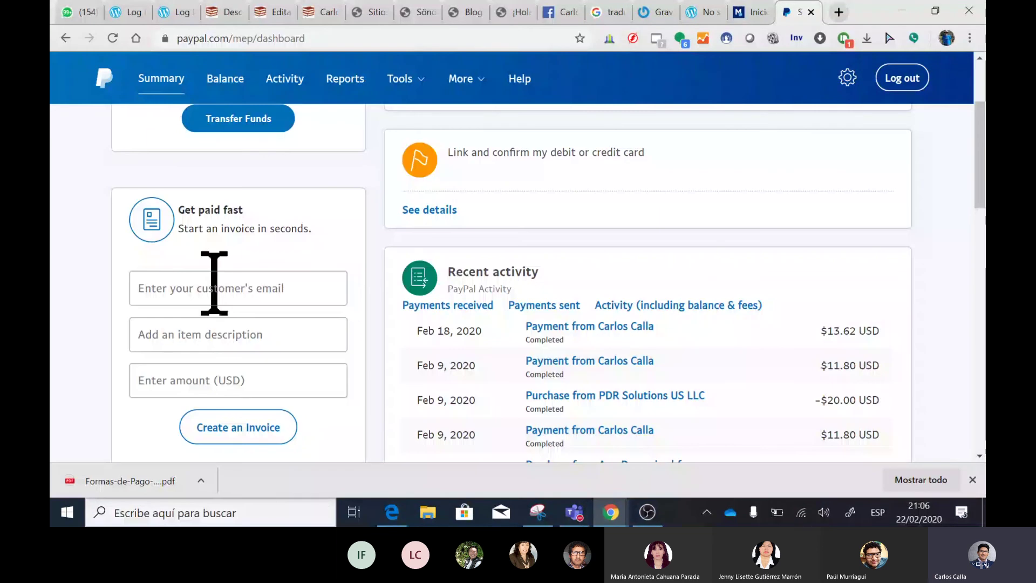
left_click(214, 283)
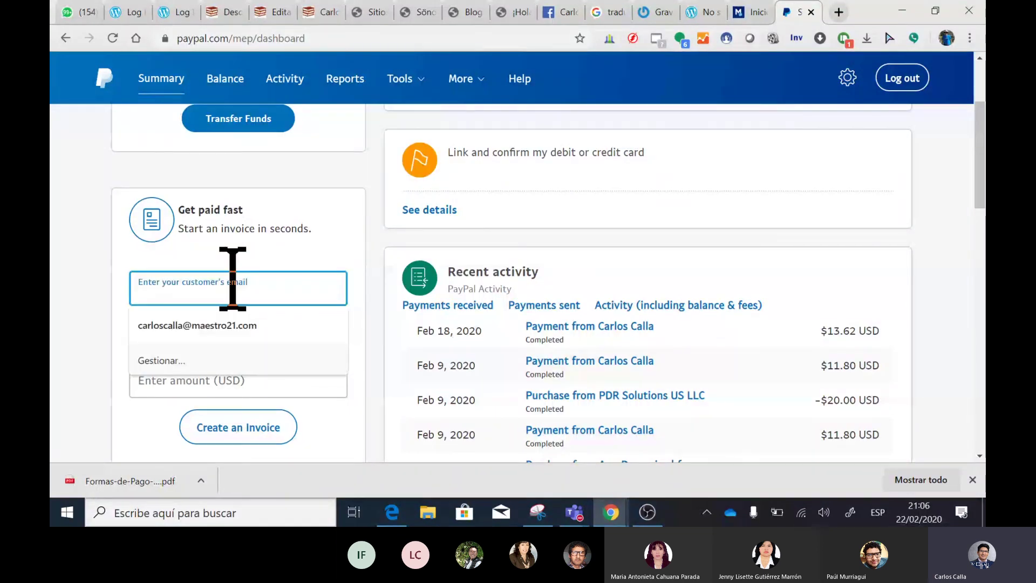
left_click(227, 330)
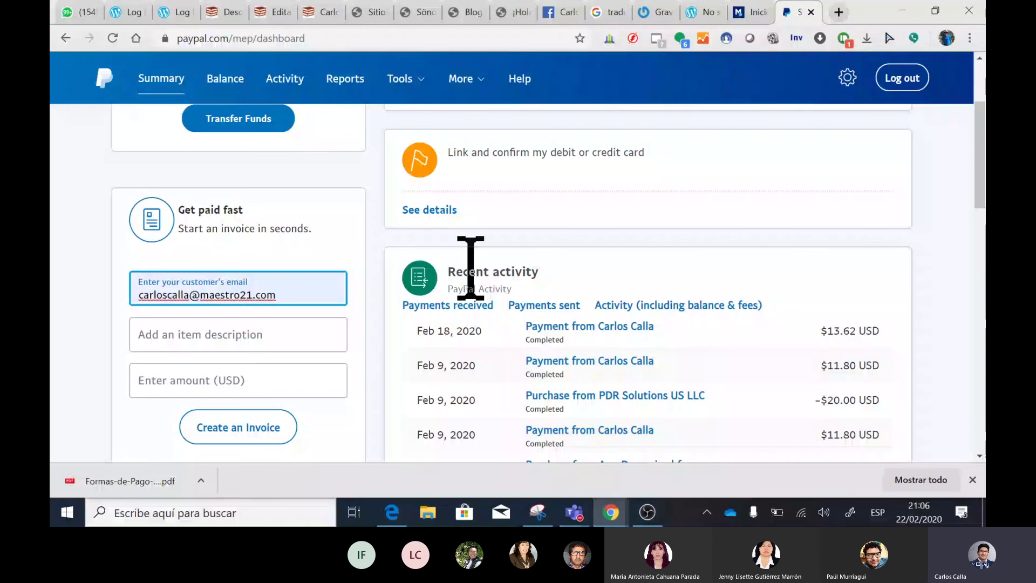
left_click(248, 382)
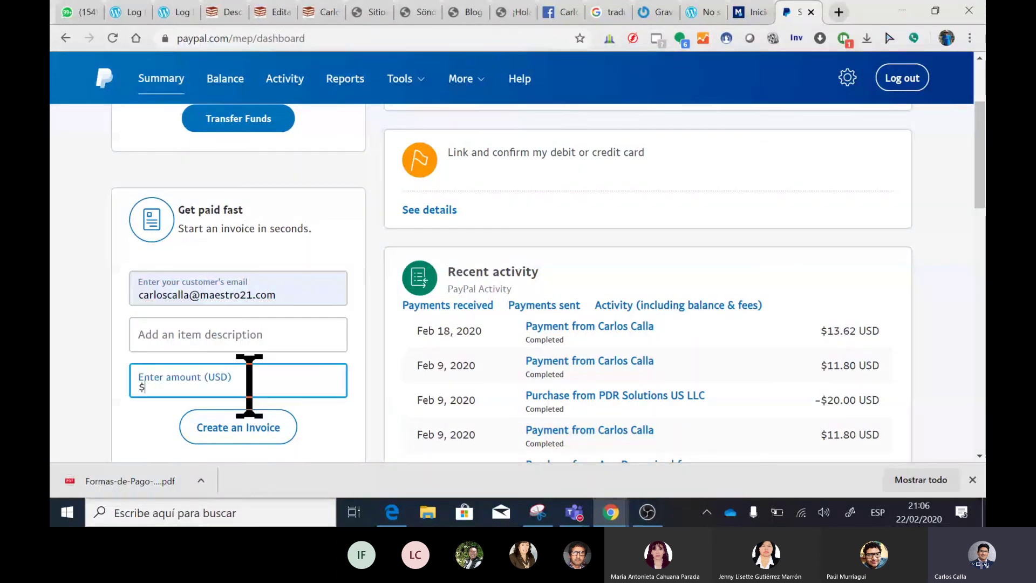
type("2")
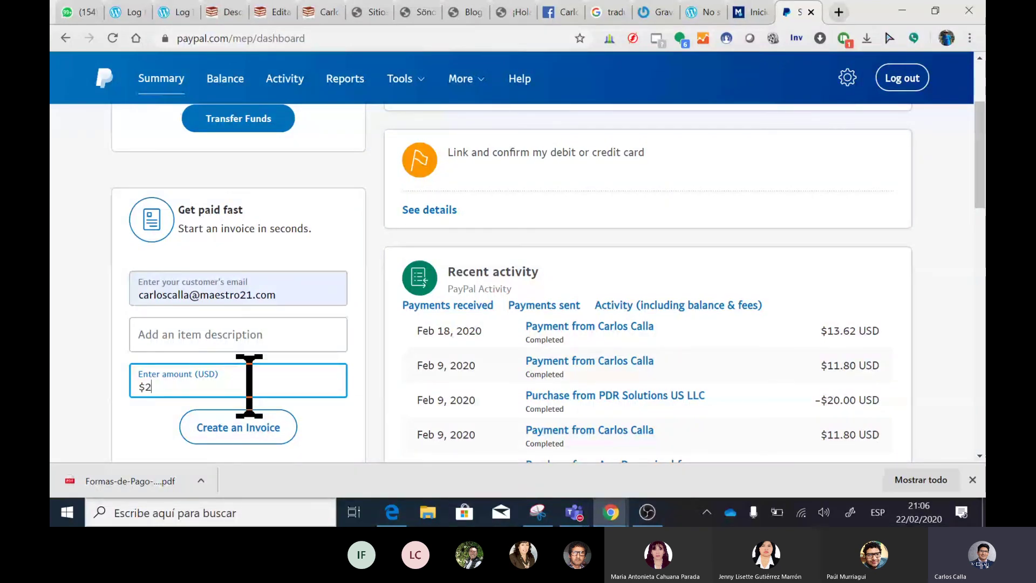
left_click(257, 430)
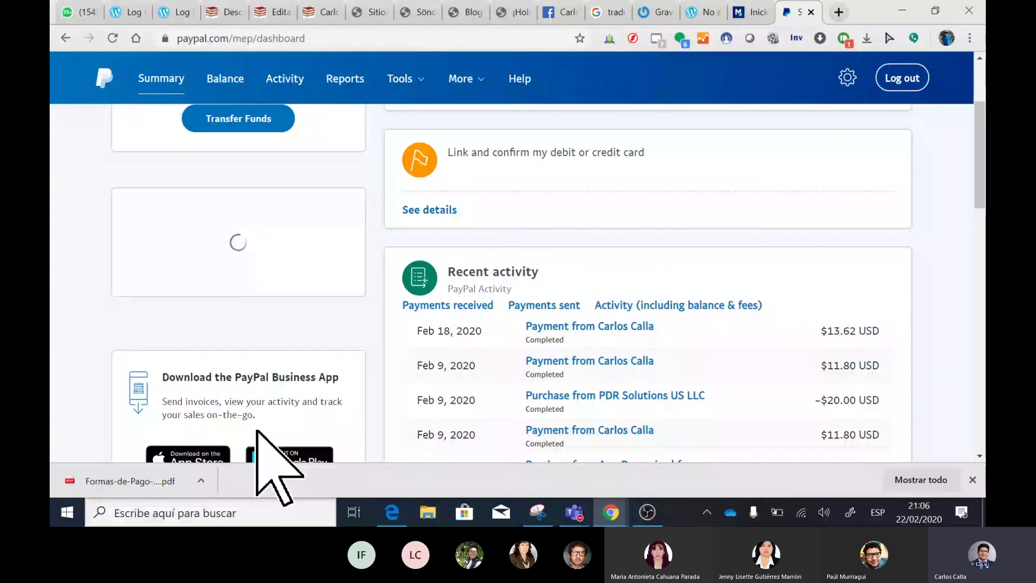
Describe the invoice's 25.00 USD line item as "Curso de Photoshop (U7)"
scroll(435, 322, "down", 2)
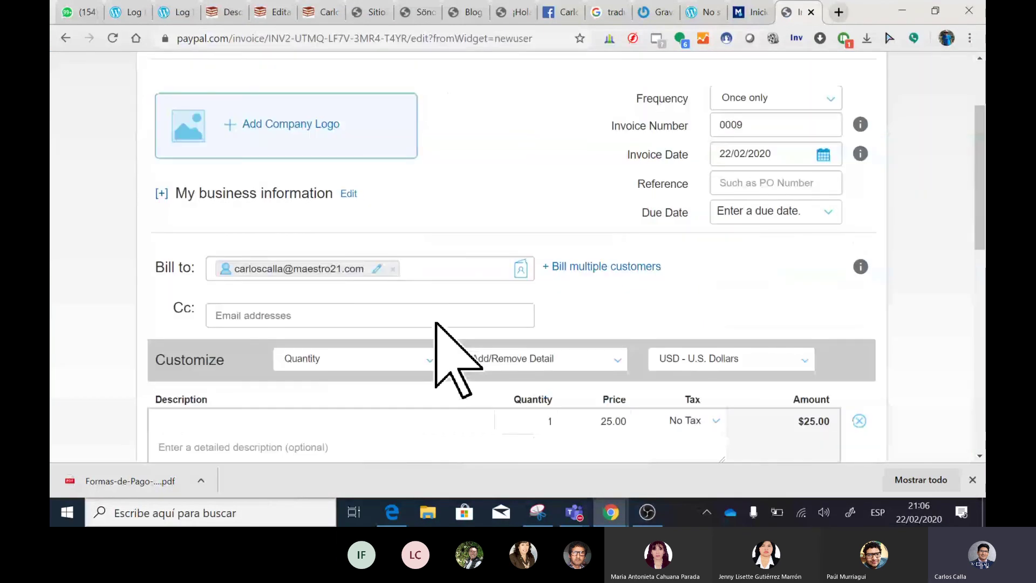
scroll(435, 323, "down", 1)
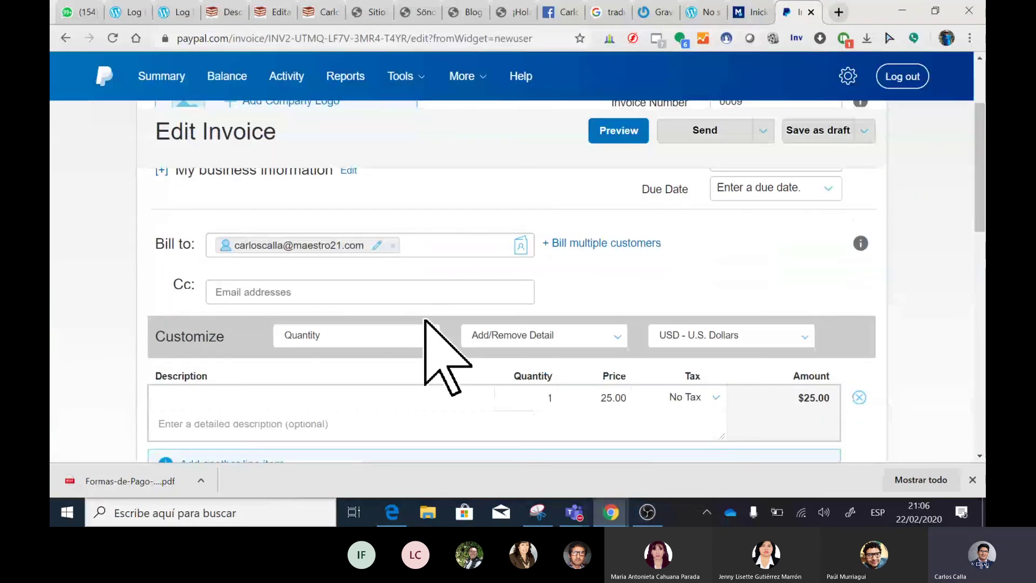
scroll(424, 320, "up", 4)
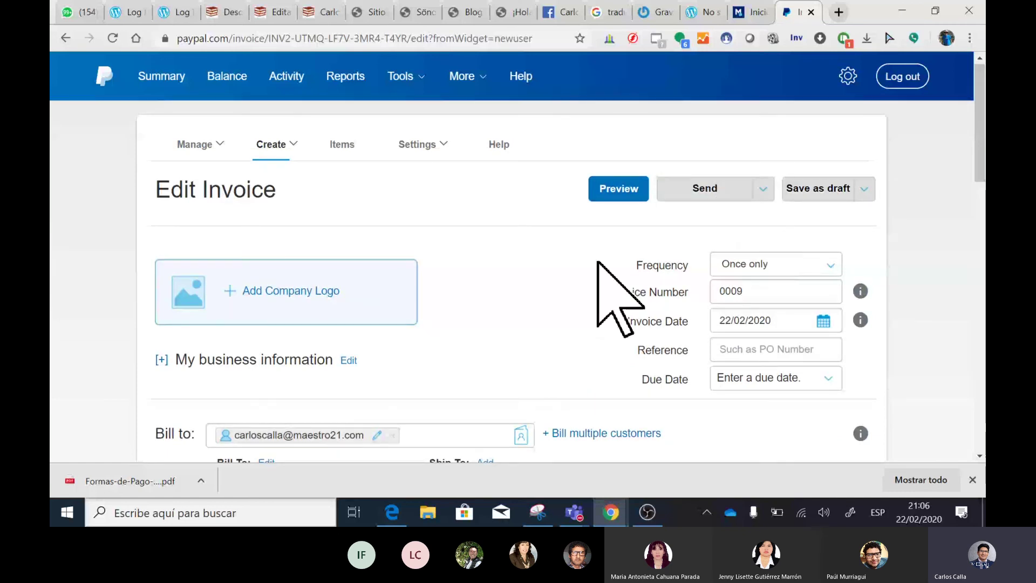
scroll(597, 270, "down", 4)
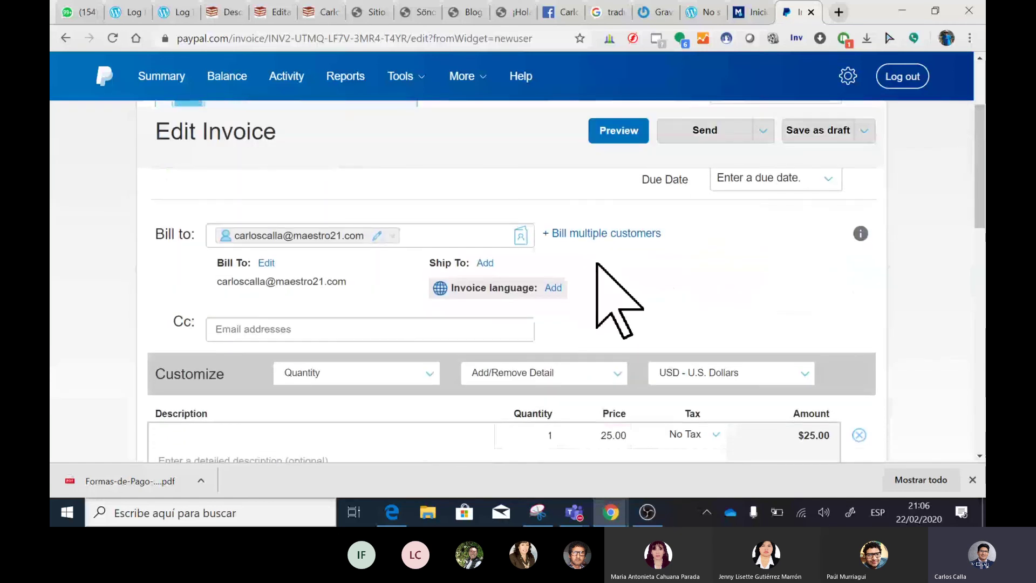
scroll(596, 269, "down", 2)
left_click(447, 347)
type("Curso de P")
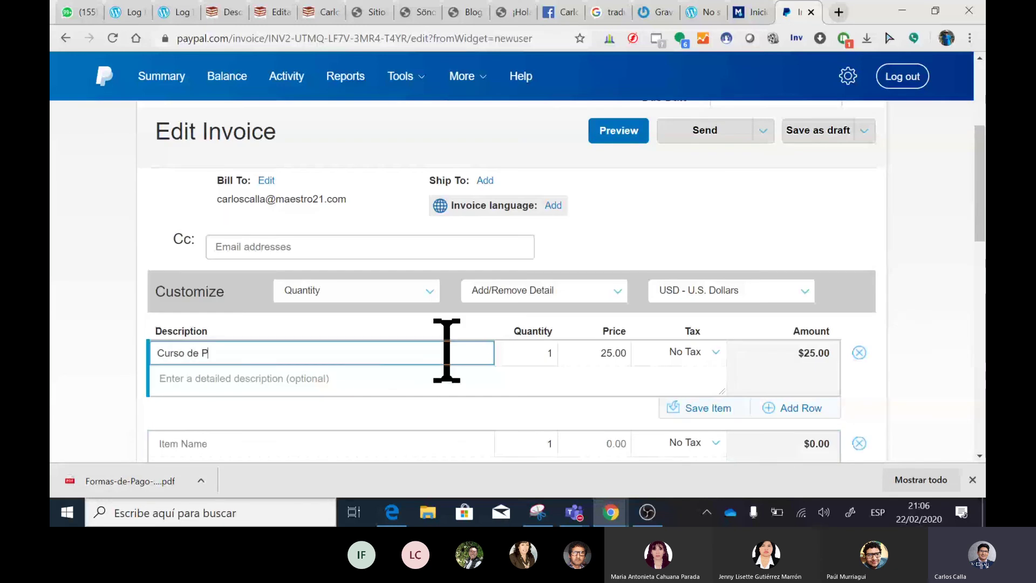
key("ctrl+h")
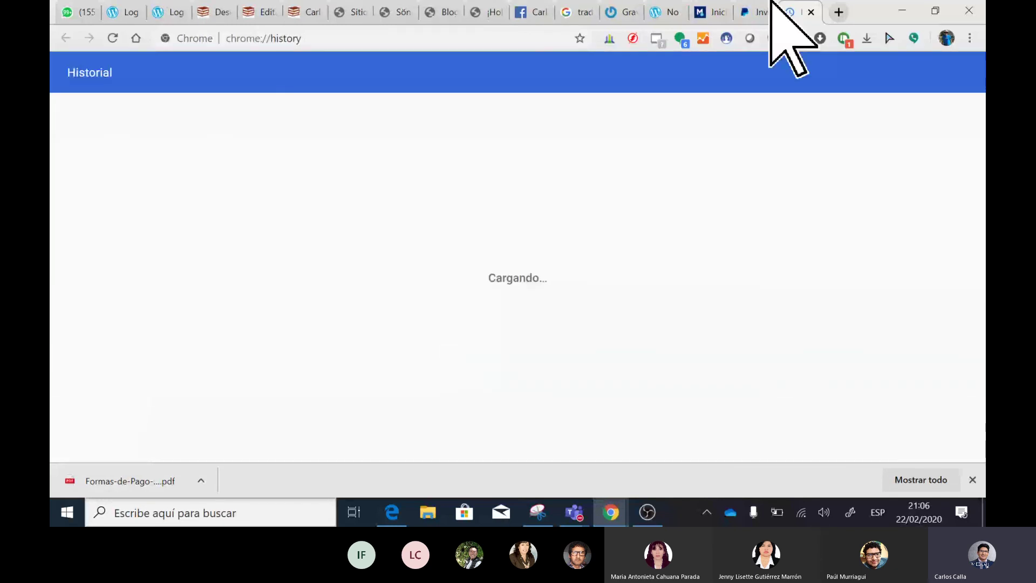
left_click(764, 10)
type("hotoshop (")
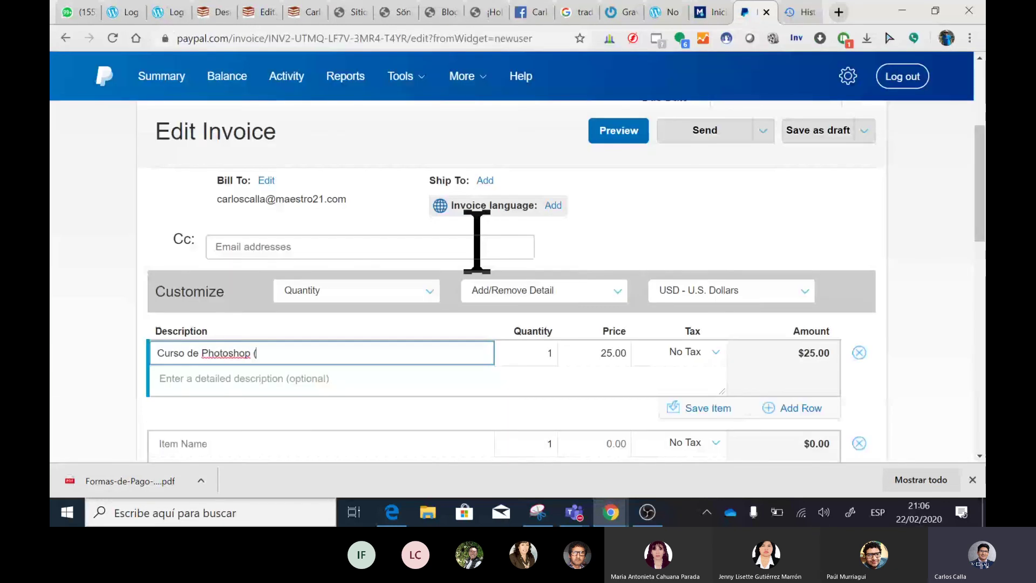
type("U7)")
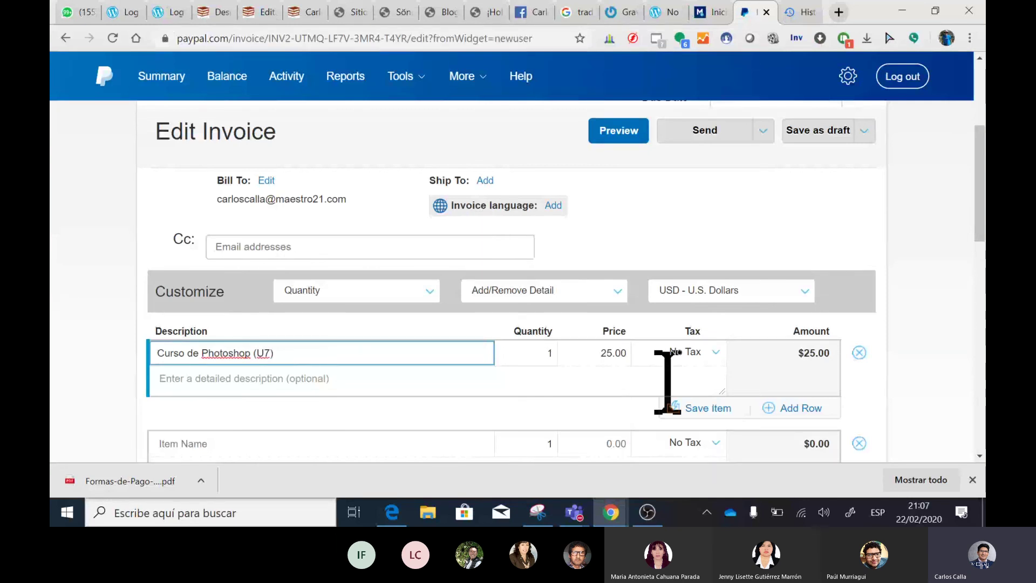
key("Return")
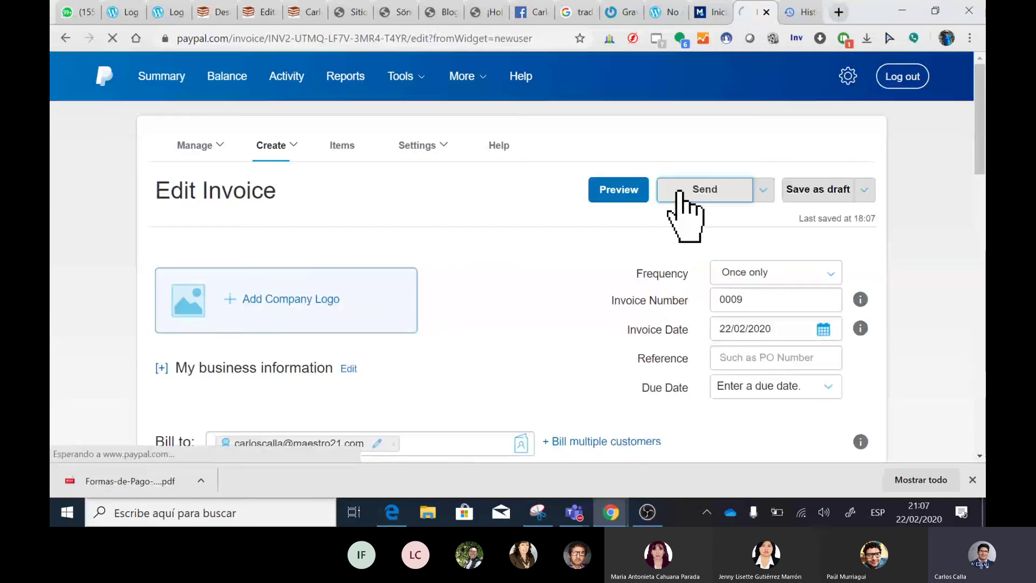
Send the invoice to the customer and look over the Manage Invoices page
left_click(680, 192)
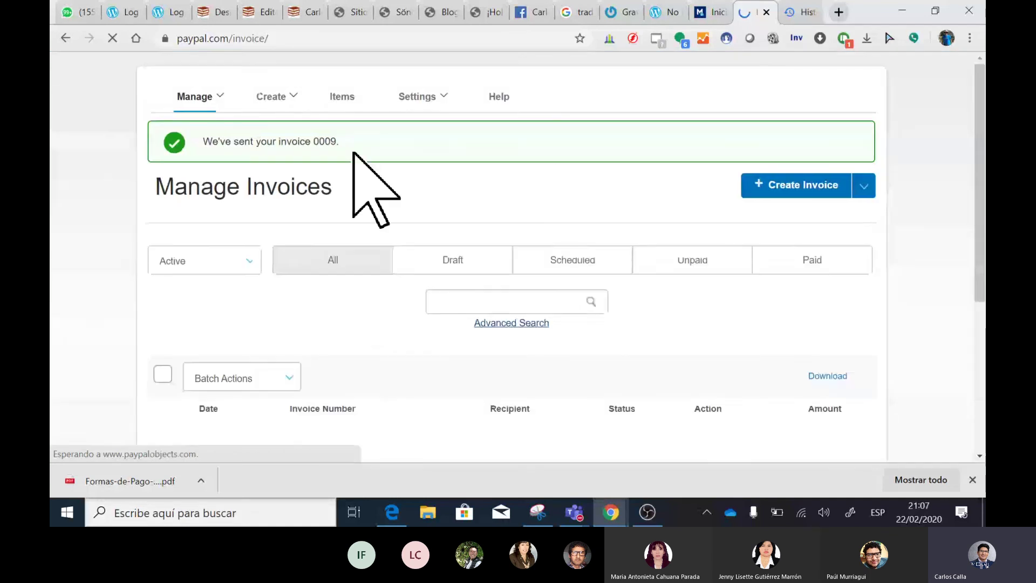
mouse_move(417, 146)
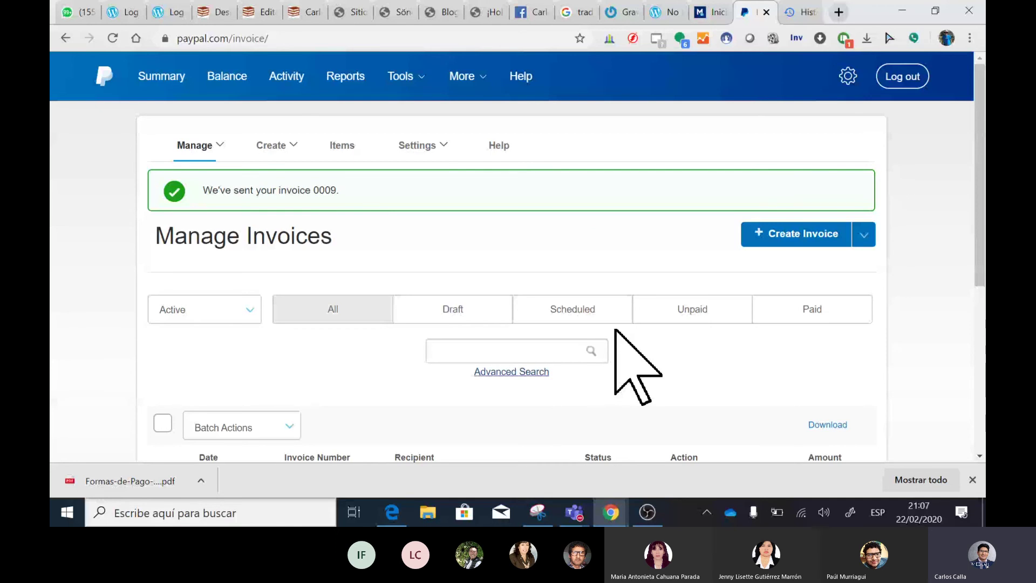
scroll(616, 330, "down", 3)
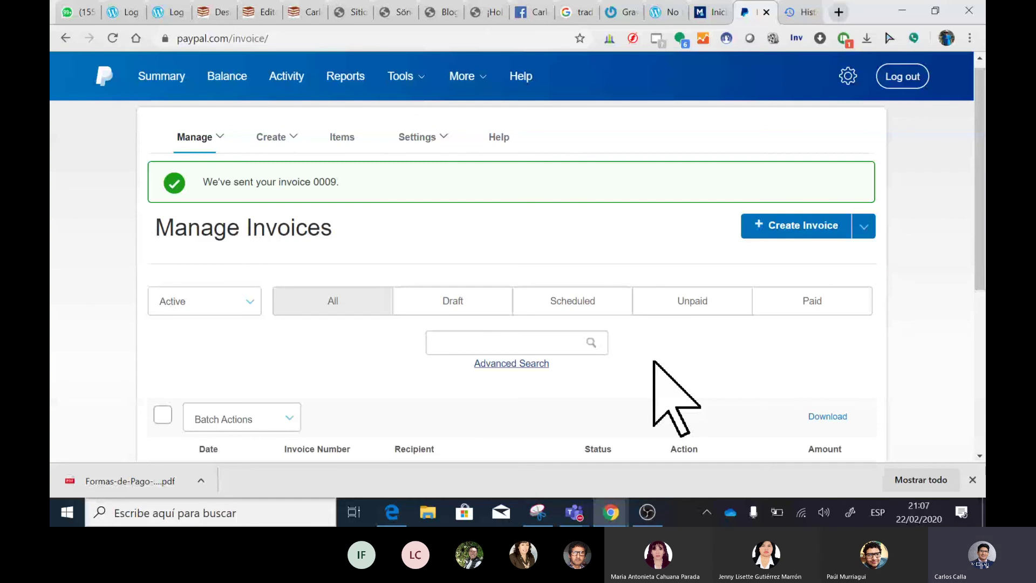
Open gmail.com in a new browser tab
left_click(585, 11)
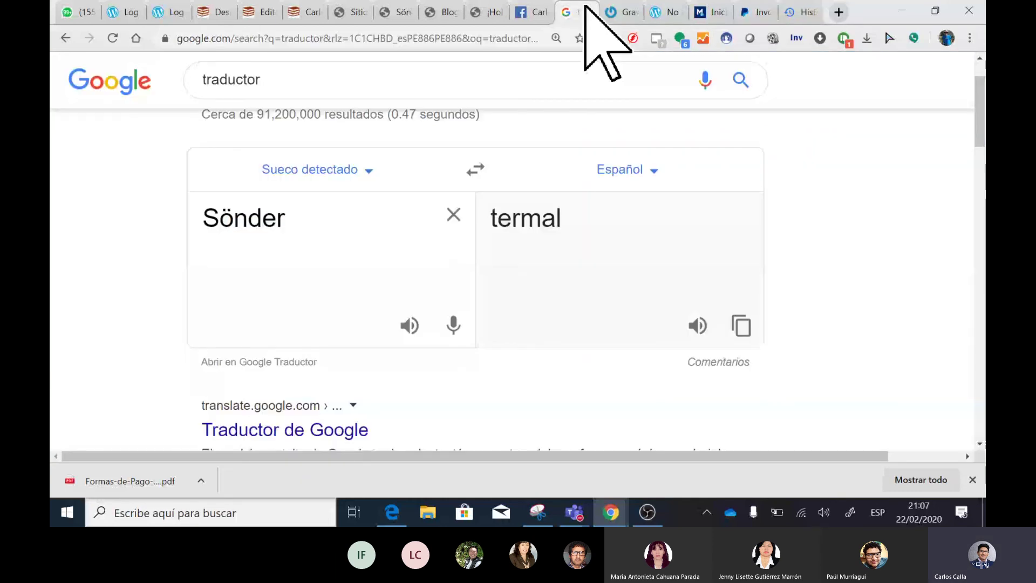
key("ctrl+t")
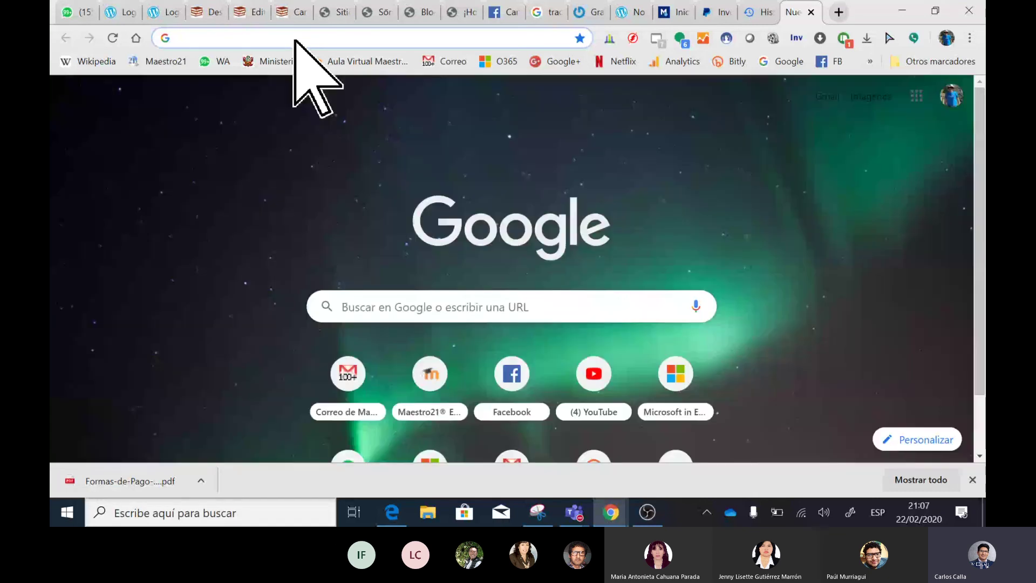
type("gmail.com")
key("Return")
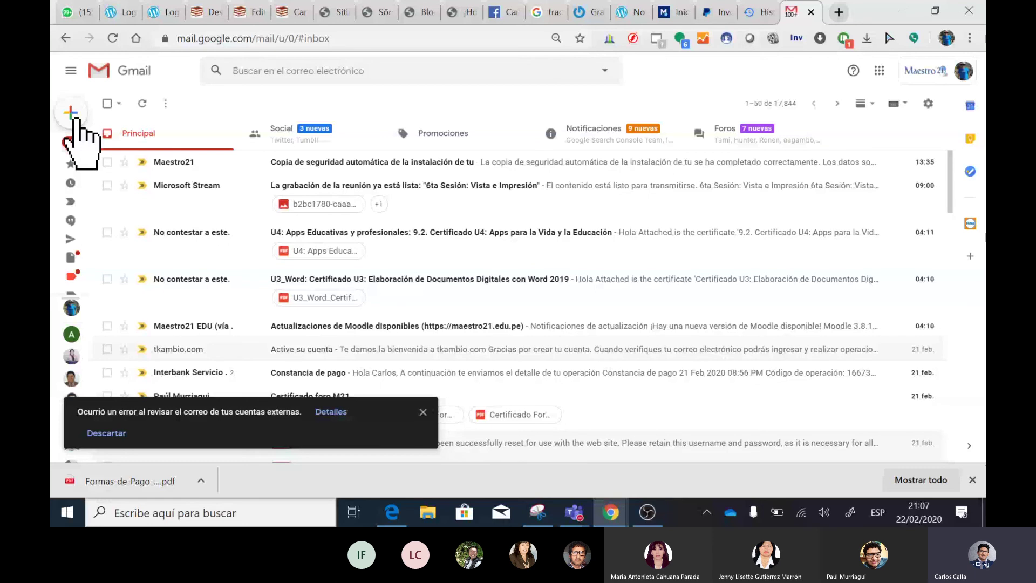
Find and open PayPal's "Invoice from Maestro21" email in the Notificaciones category of the inbox
left_click(77, 143)
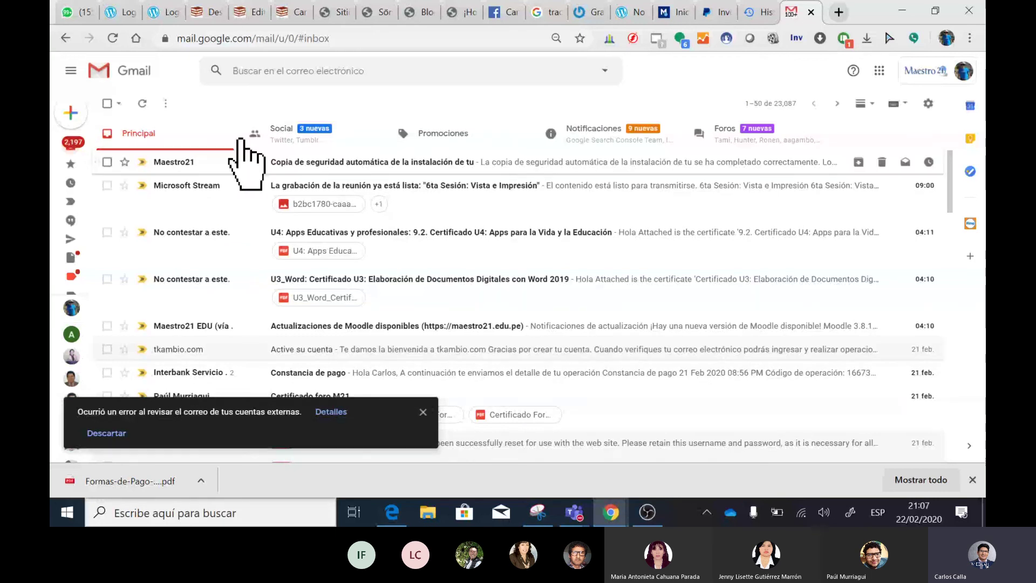
left_click(580, 121)
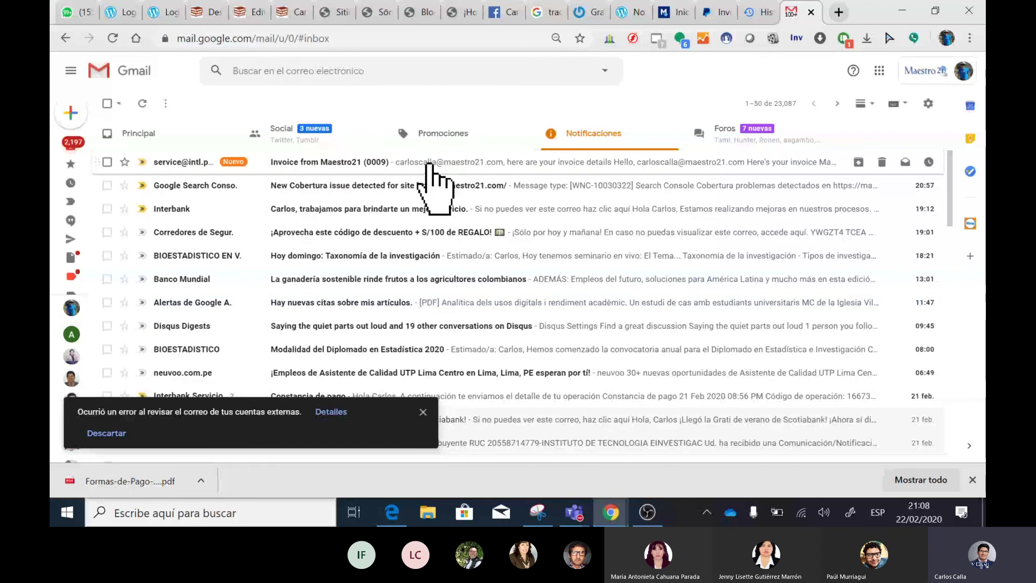
left_click(430, 166)
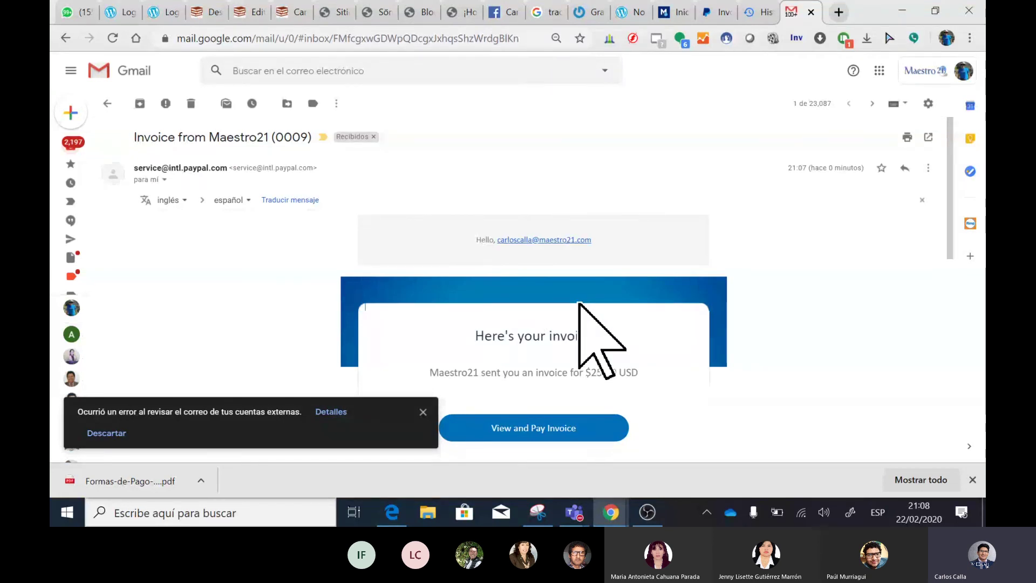
Read the invoice email's sender and amount, and open the invoice's payment page to examine its payment options
scroll(582, 305, "down", 2)
scroll(535, 249, "down", 1)
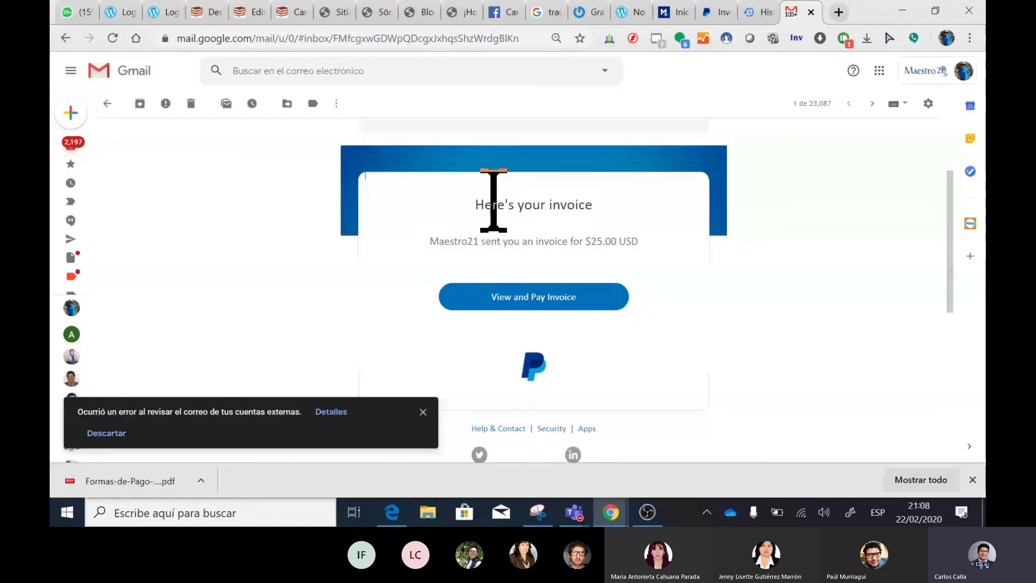
double_click(446, 242)
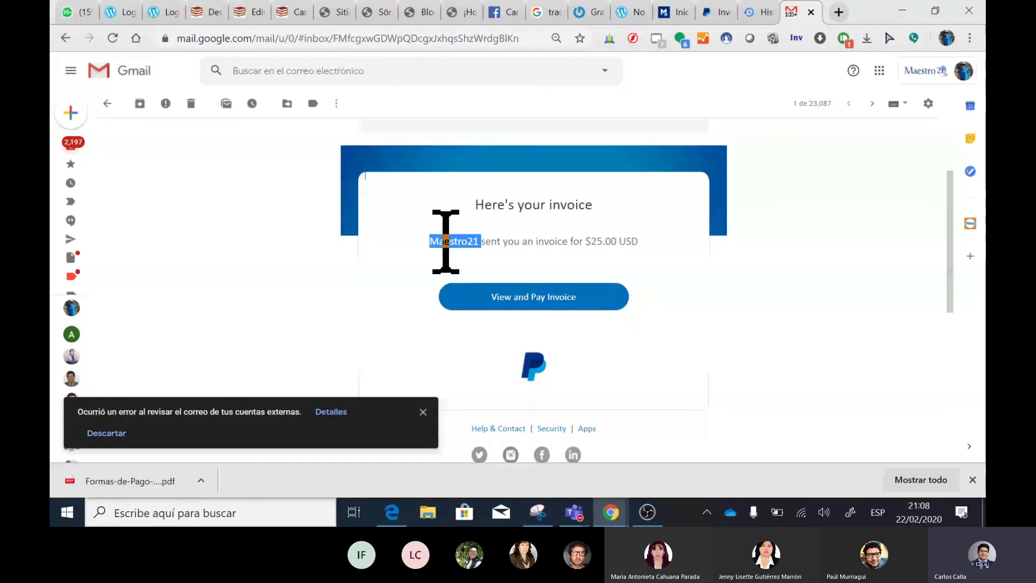
left_click(556, 297)
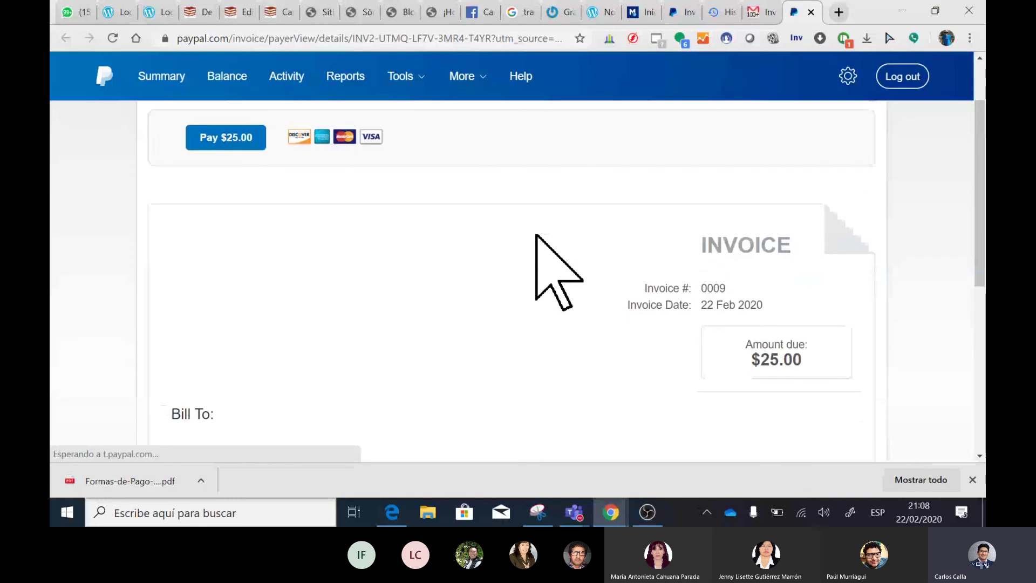
scroll(756, 302, "up", 1)
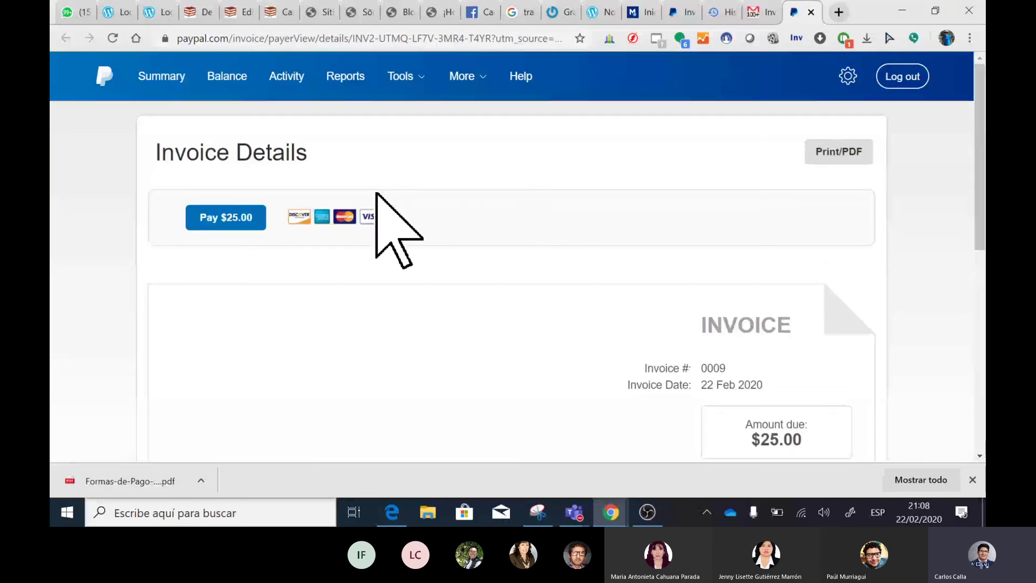
Open the checkout for paying the $25.00 invoice and try to log in to PayPal with the customer's e-mail
left_click(238, 231)
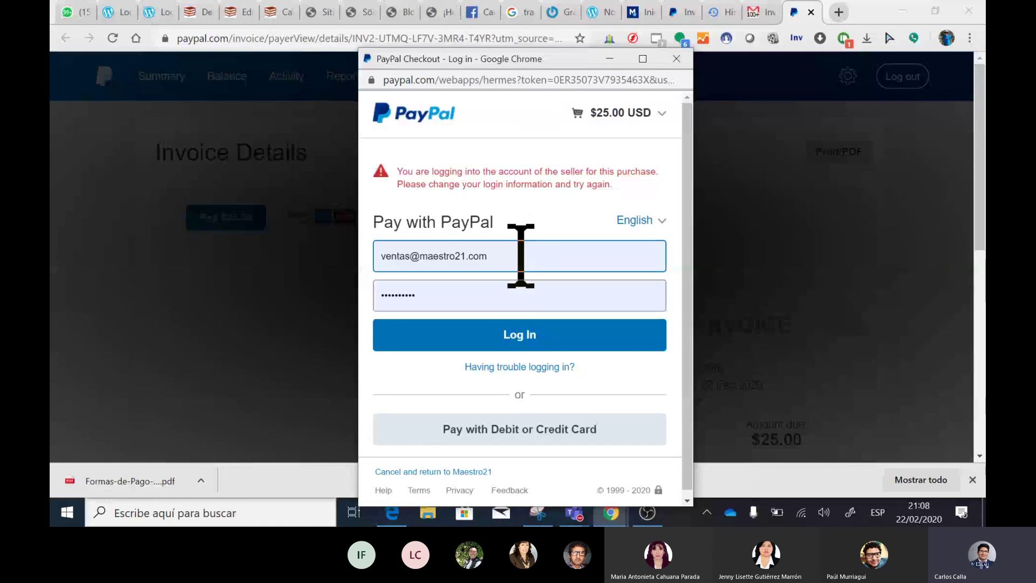
left_click(464, 257)
left_click(508, 337)
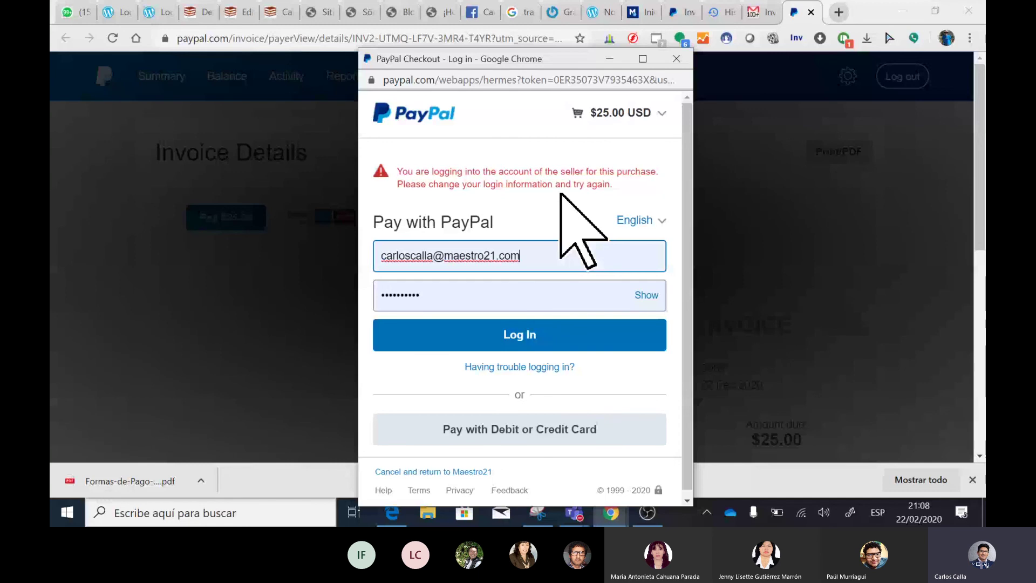
Switch to paying by debit or credit card, pick the saved Visa card, and close the checkout window without paying
left_click(535, 426)
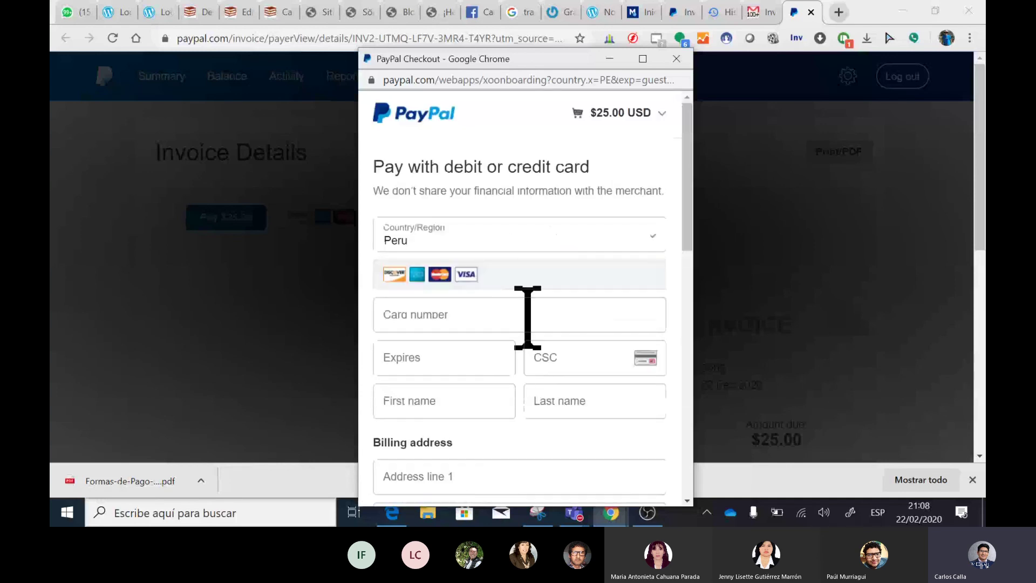
left_click(562, 309)
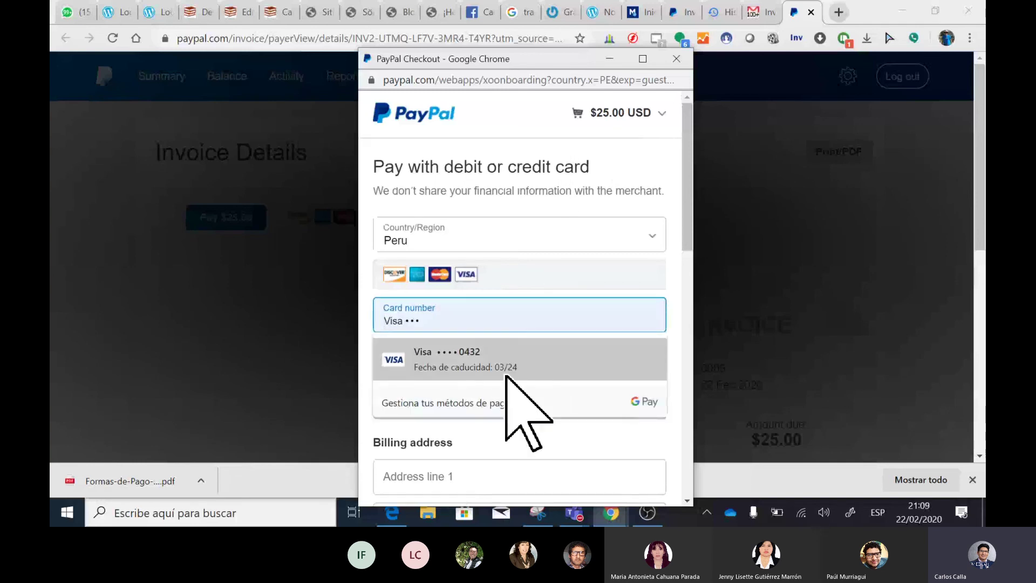
left_click(555, 368)
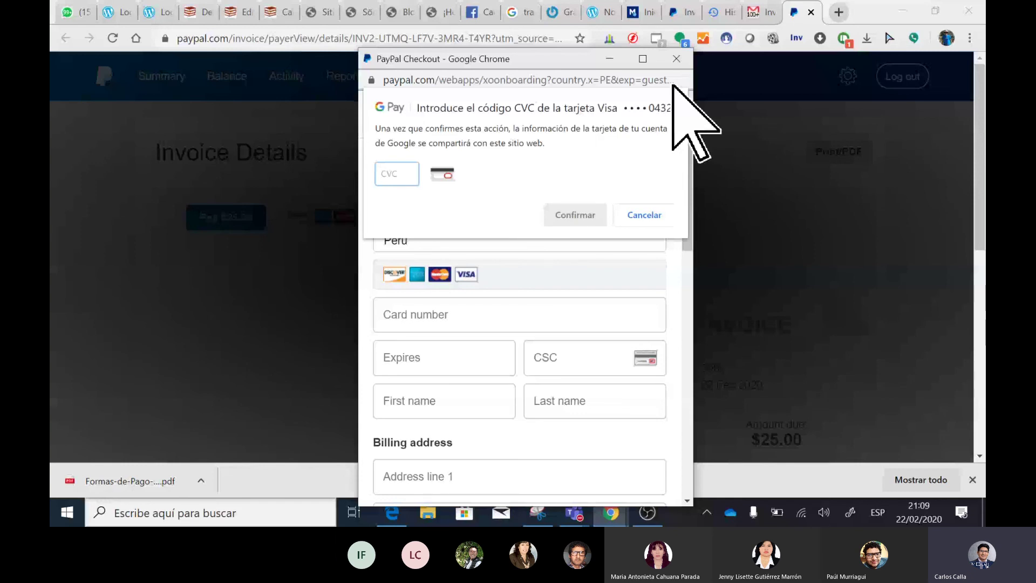
left_click(676, 59)
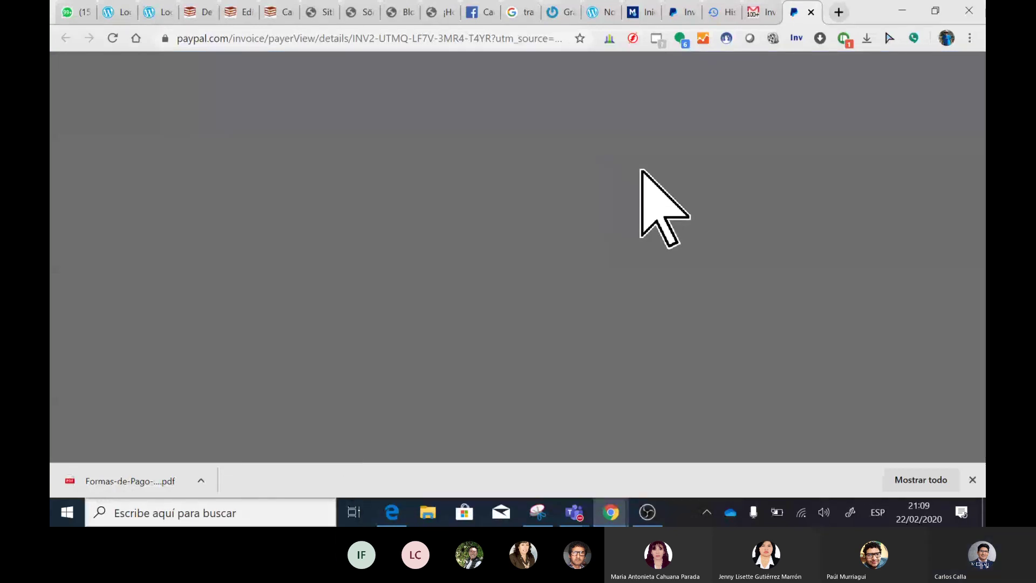
Review the invoice's description, total and payment area, and inspect the page's web address
scroll(505, 180, "down", 5)
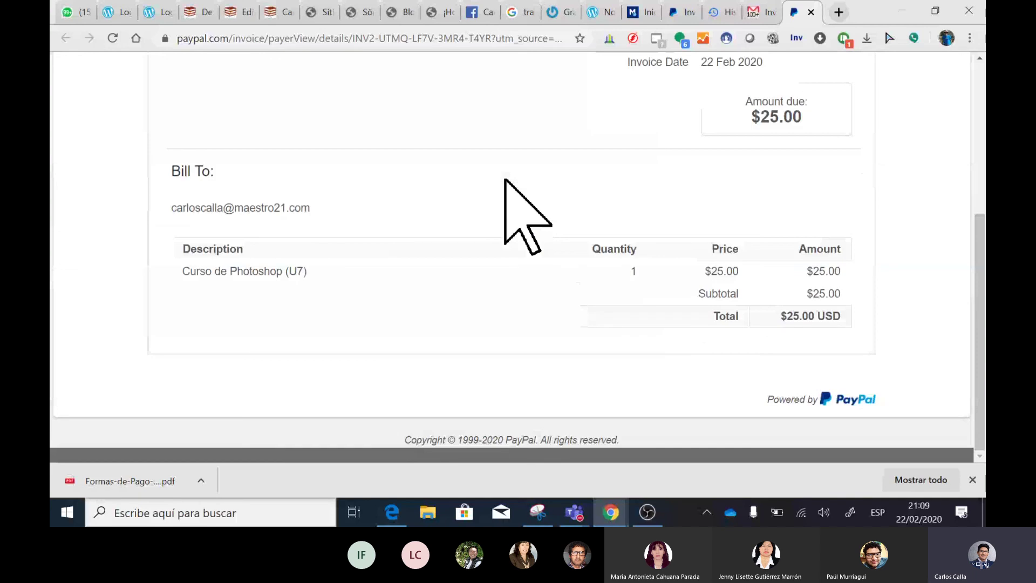
scroll(505, 180, "up", 5)
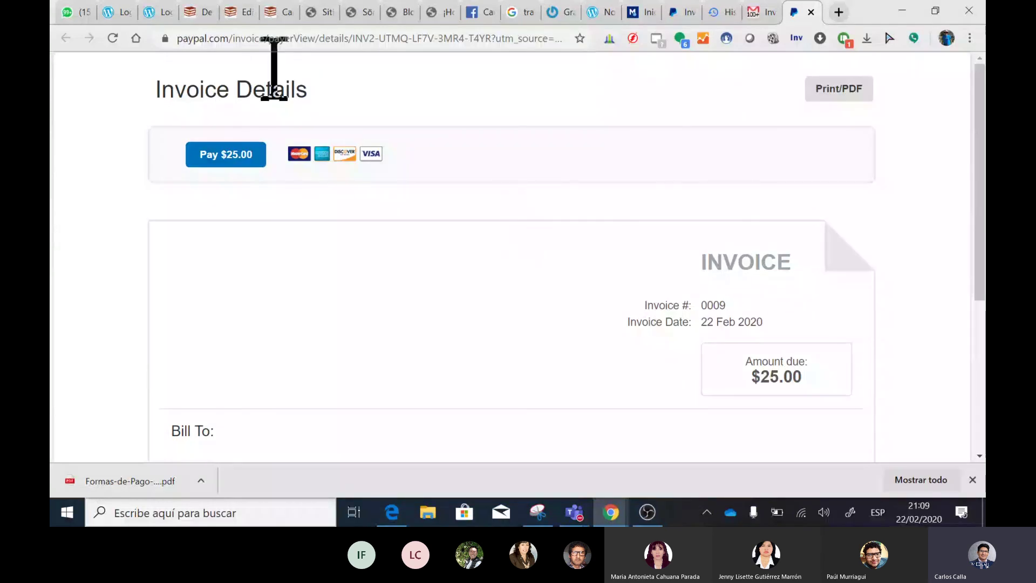
left_click(183, 39)
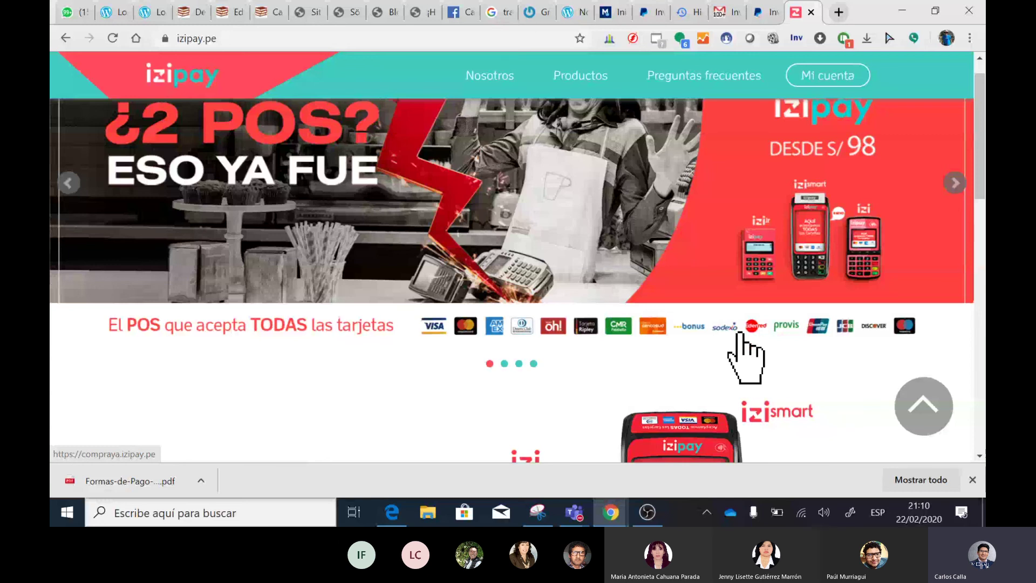
Open izipay's purchase site from its home page and look at the prices of its POS devices
left_click(738, 334)
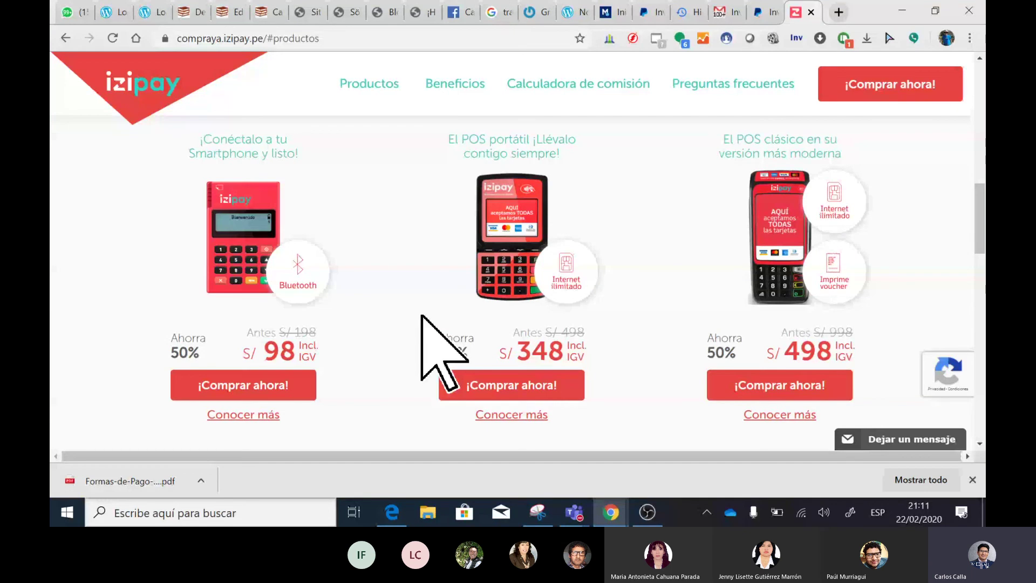
Search Google for visanet in a new browser tab, open the Niubiz site, and look over its business solutions
key("ctrl+t")
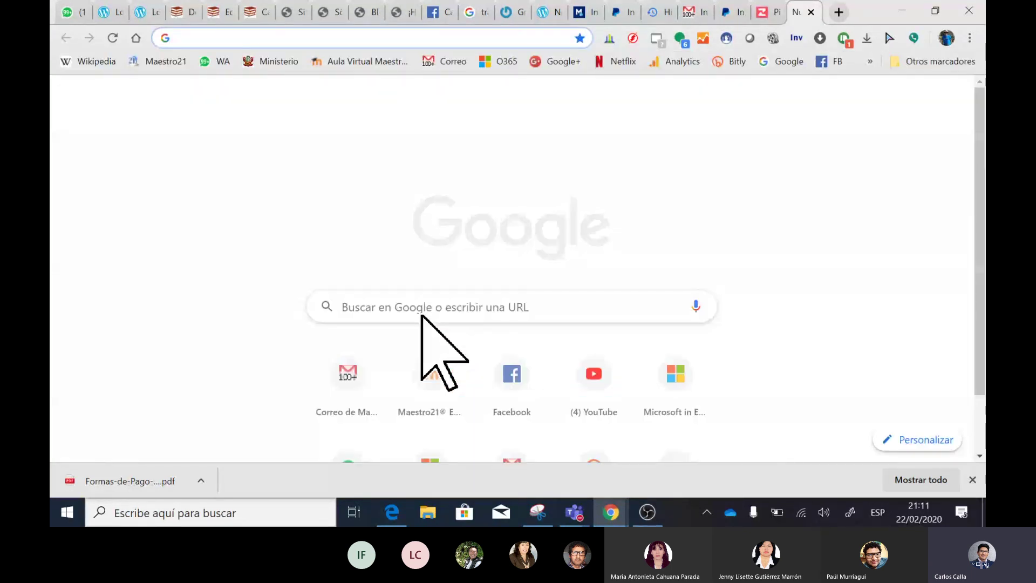
type("visanet")
key("Return")
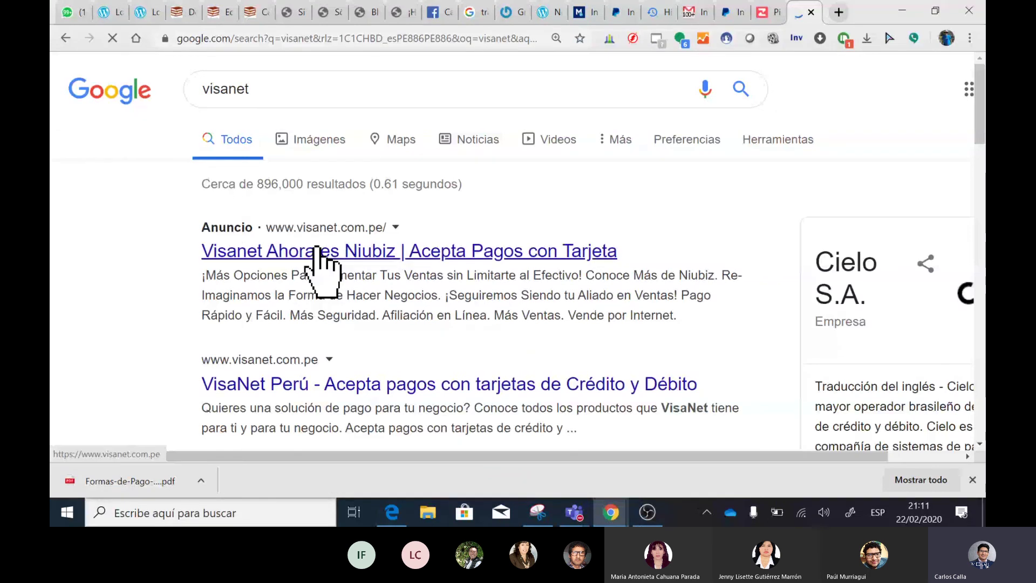
left_click(317, 250)
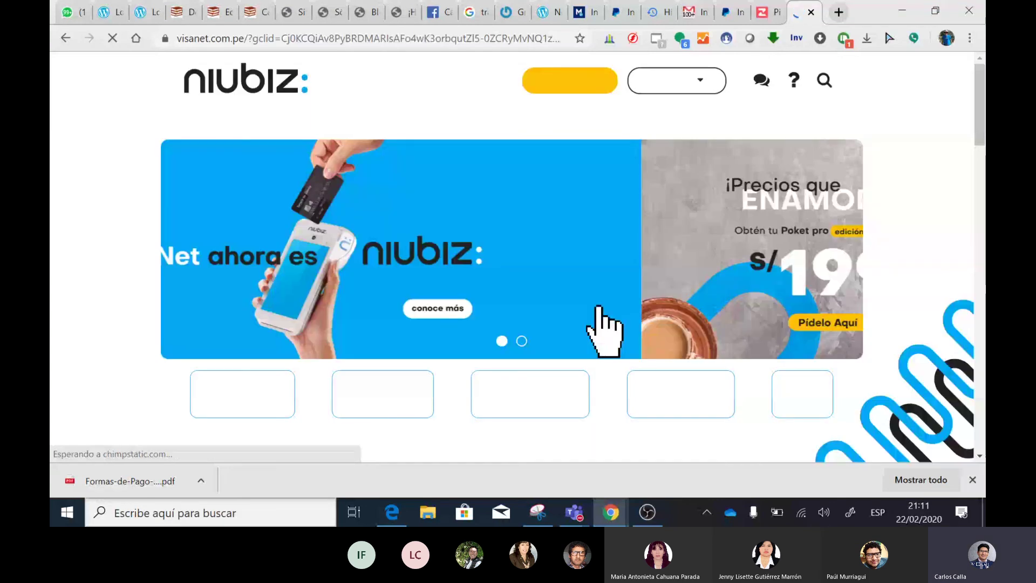
scroll(478, 294, "down", 2)
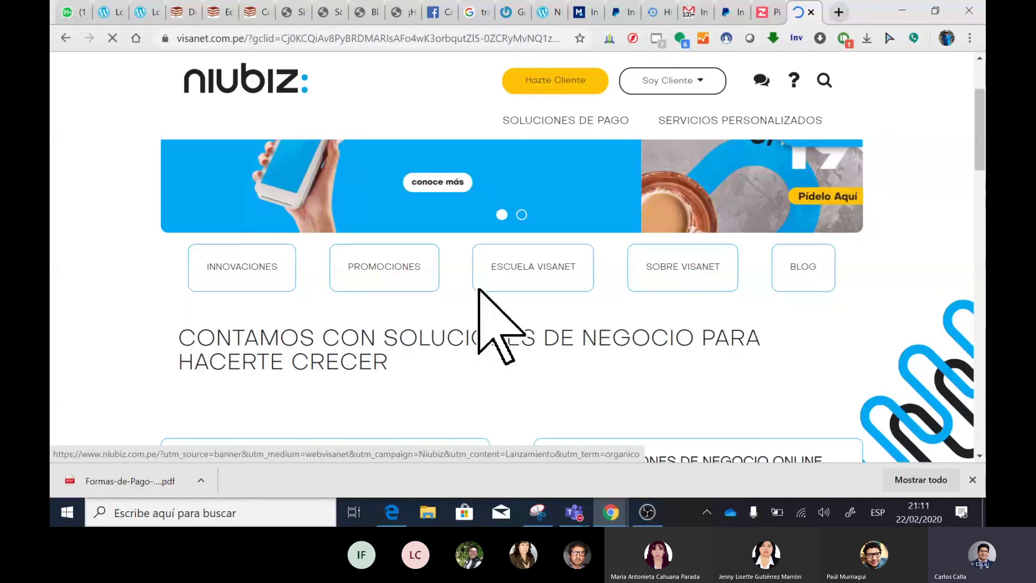
scroll(745, 227, "down", 4)
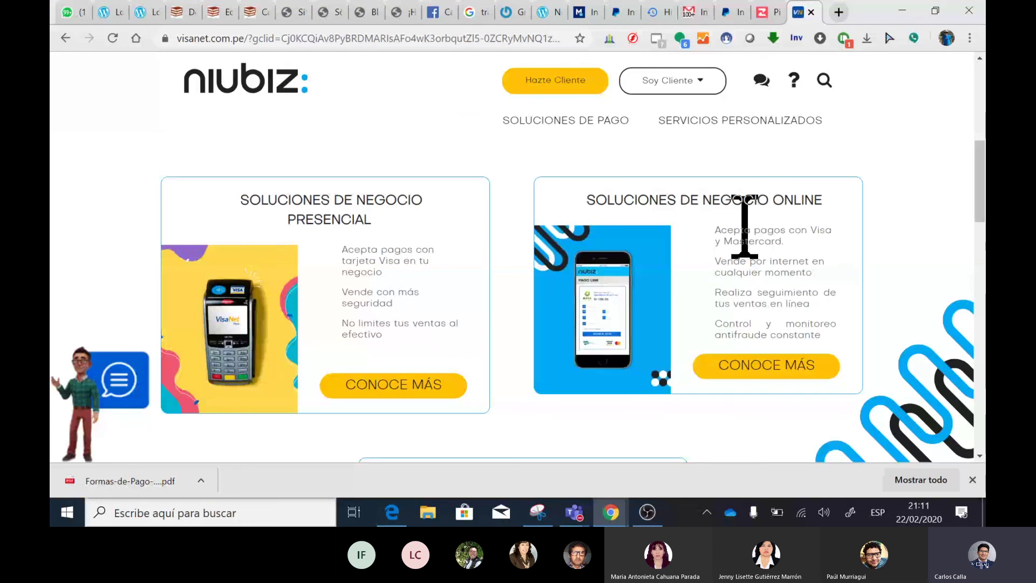
Open the online business solutions page and look through the VisaNet payment products, from Pago Web to tuVitrina.com
left_click(758, 372)
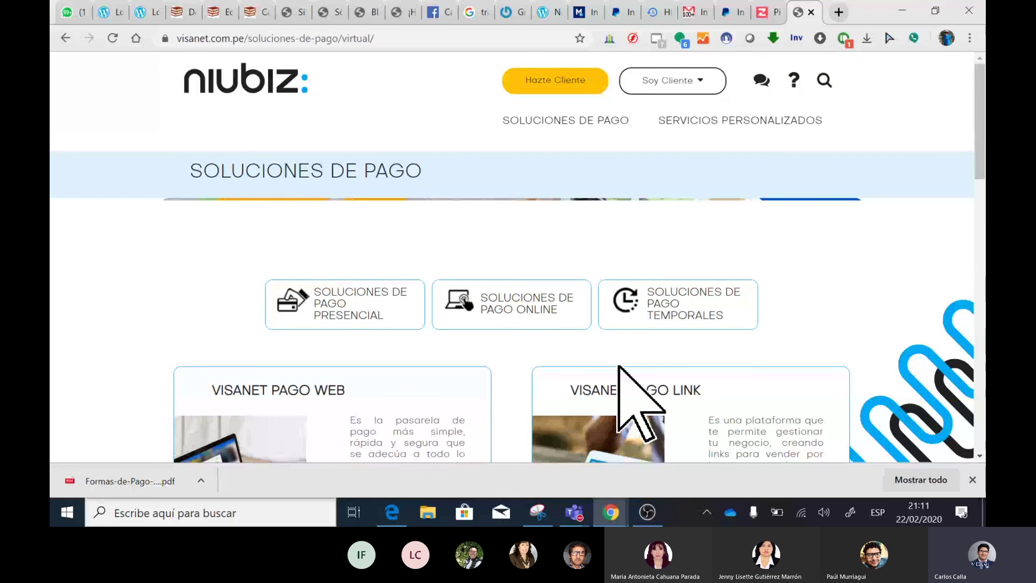
scroll(435, 372, "down", 4)
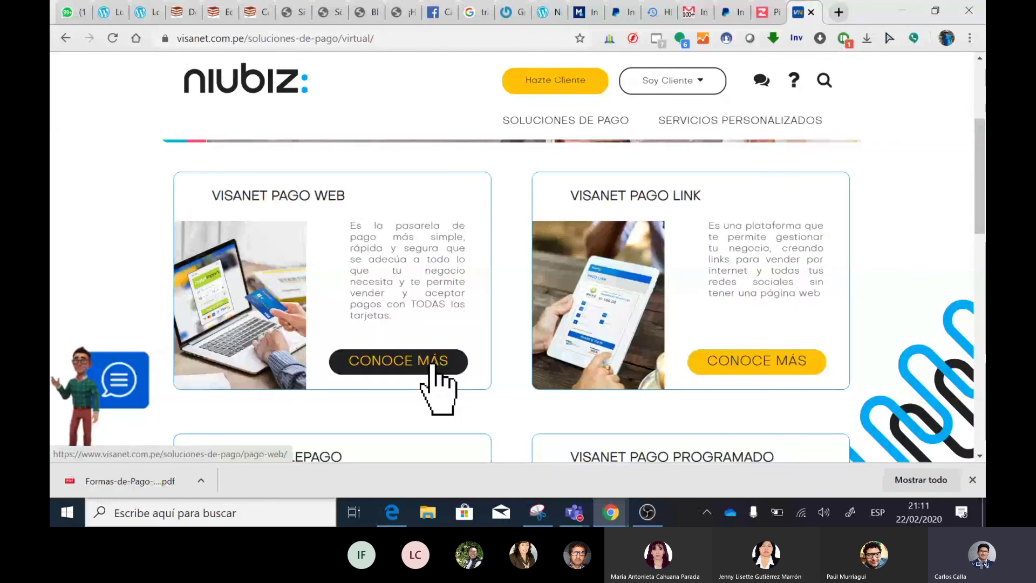
scroll(435, 373, "down", 10)
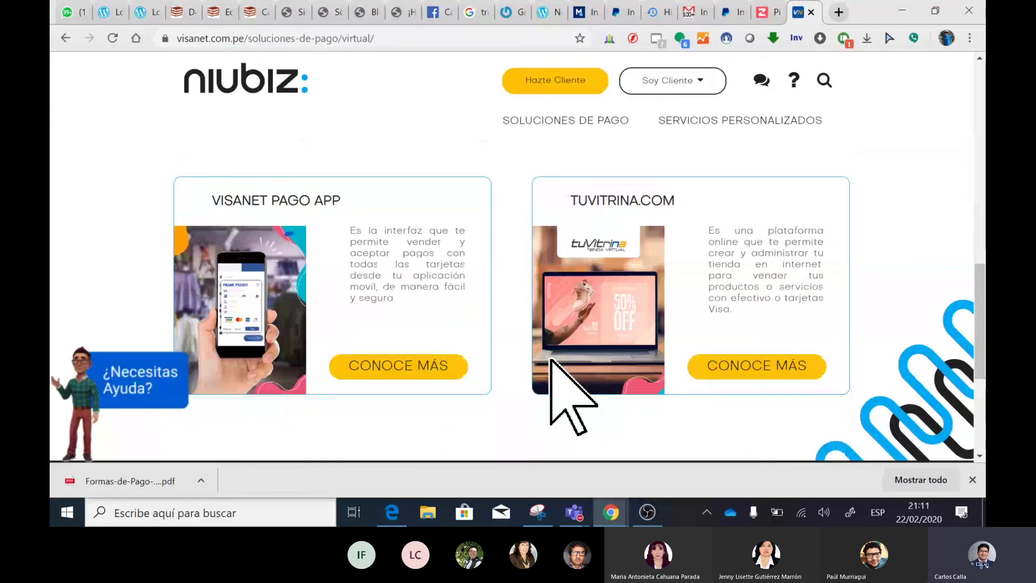
scroll(550, 359, "up", 1)
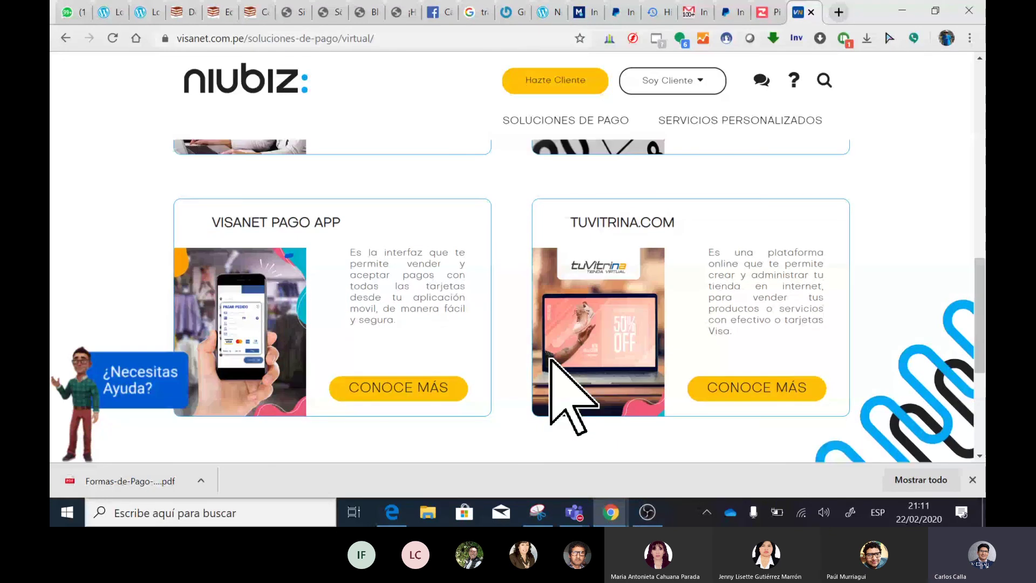
scroll(550, 359, "up", 10)
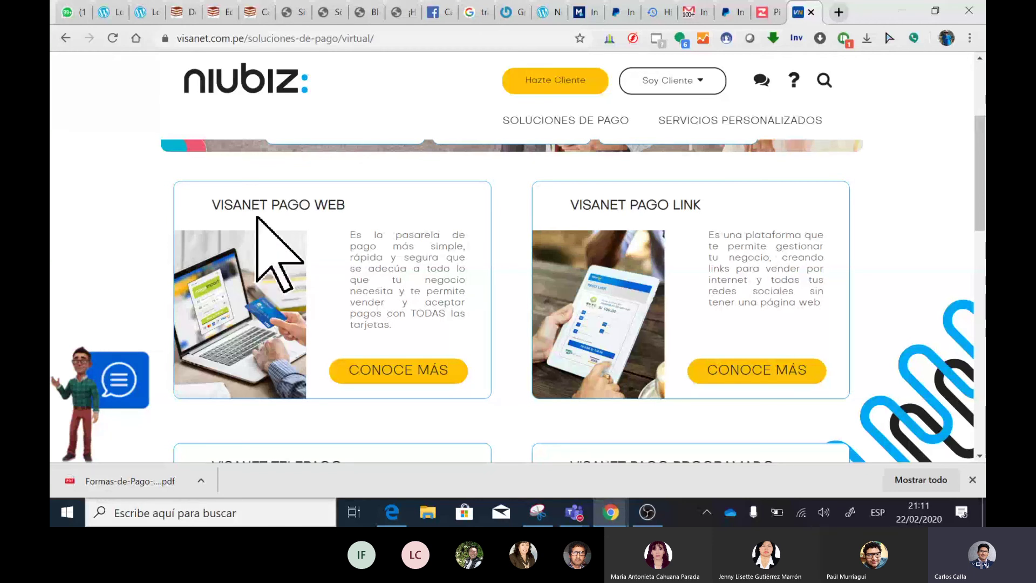
Open the VisaNet Pago Web page and read through its benefits and affiliation requirements
left_click(393, 371)
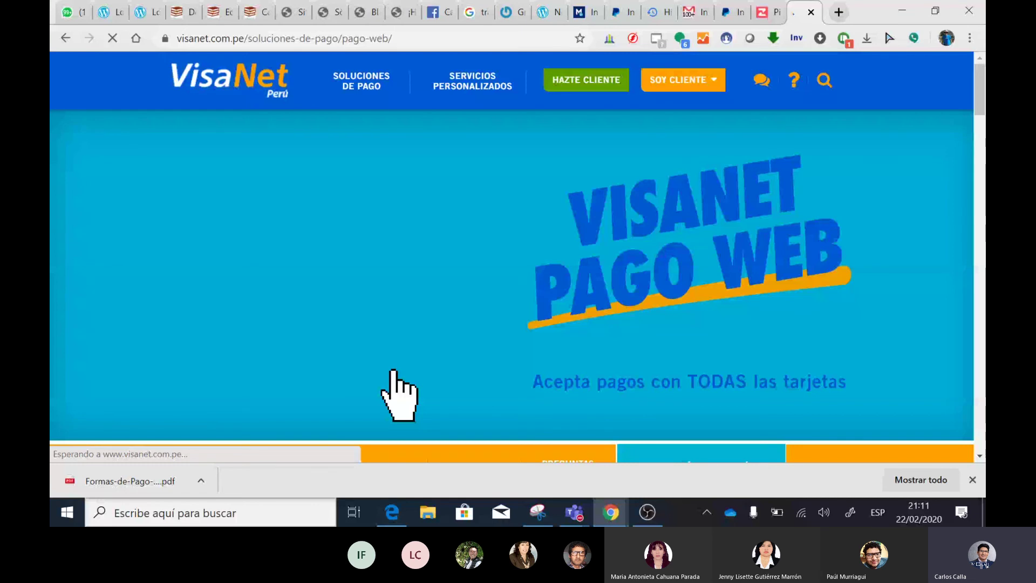
scroll(399, 395, "down", 3)
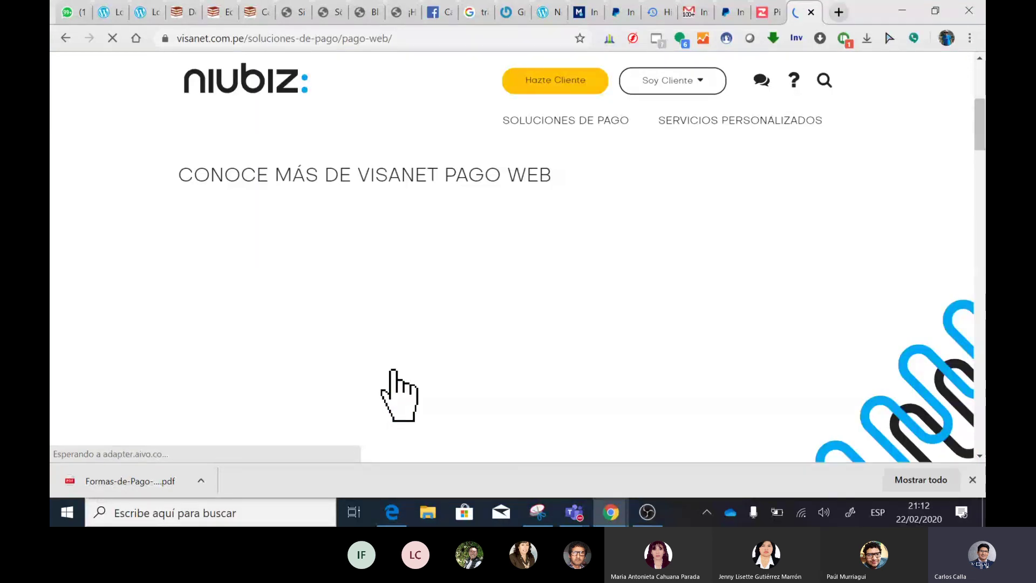
scroll(400, 395, "down", 1)
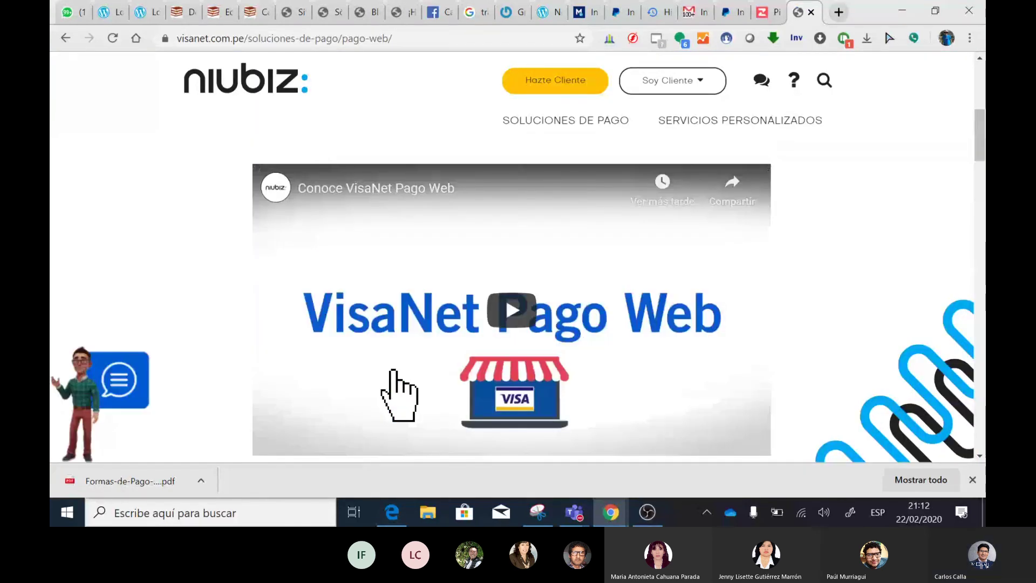
scroll(399, 395, "down", 10)
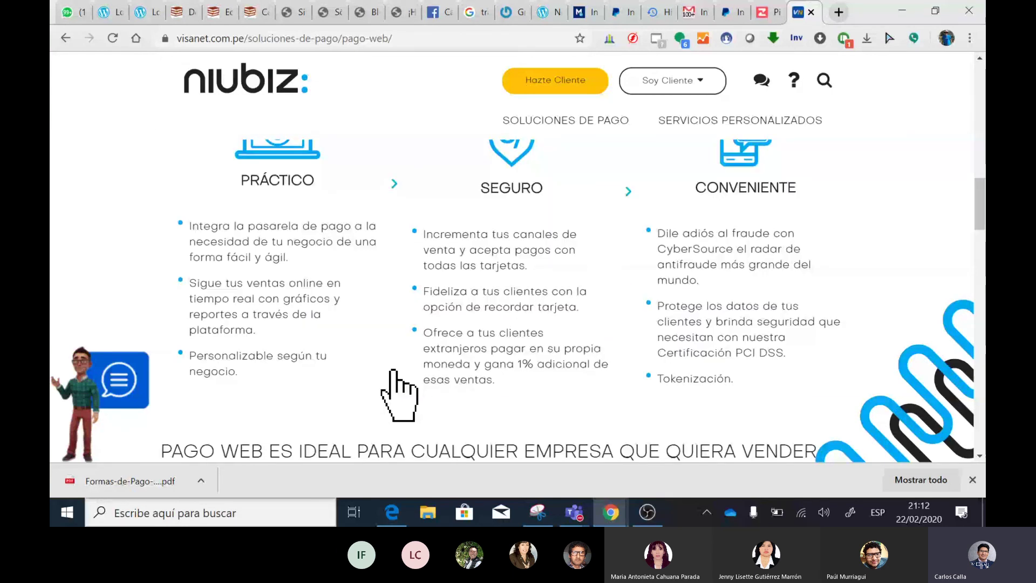
scroll(399, 396, "down", 5)
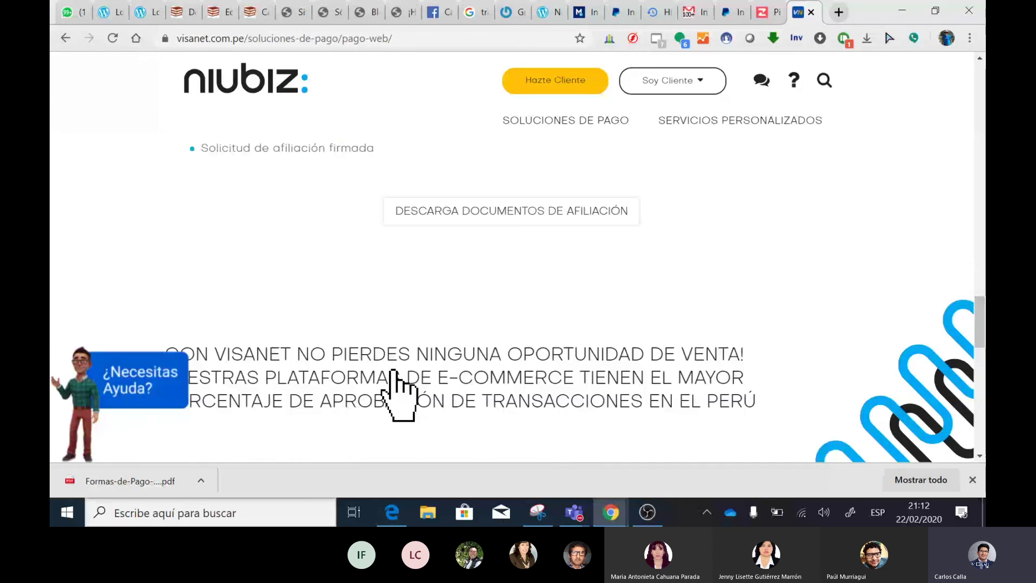
scroll(400, 395, "down", 5)
Return to the PayPal invoice's browser tab and look over the invoice details again
key("ctrl+shift+Tab")
key("ctrl+shift+Tab")
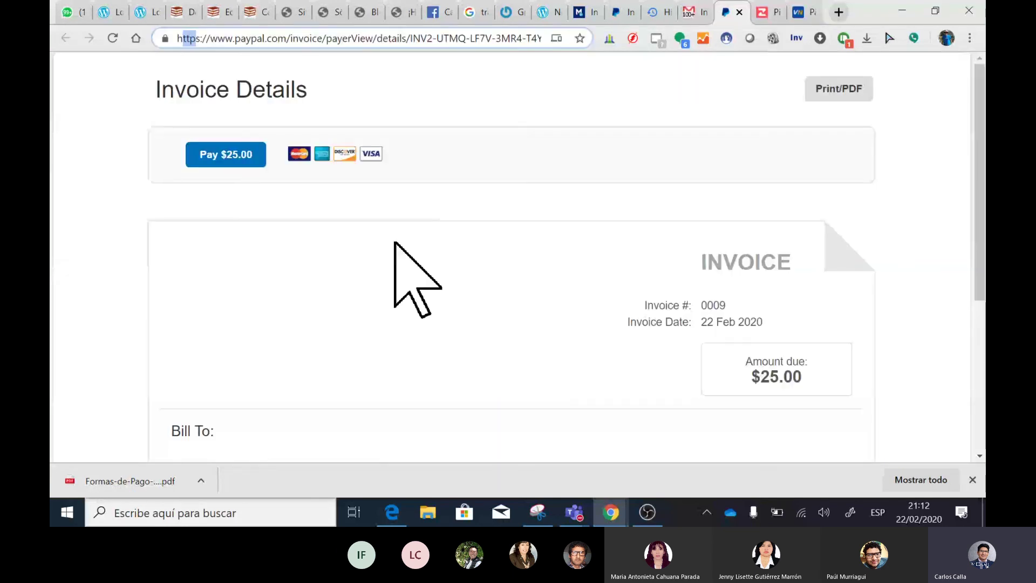
scroll(397, 238, "down", 2)
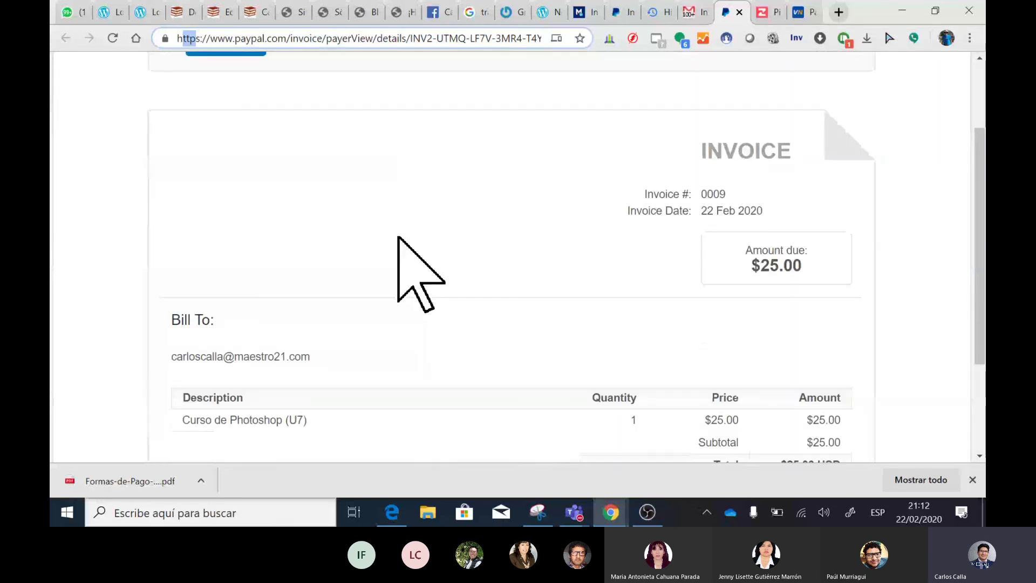
Search Google for culqui in a new browser tab, open culqi.com, and examine its sales channels and accepted card and cash payment methods
key("ctrl+t")
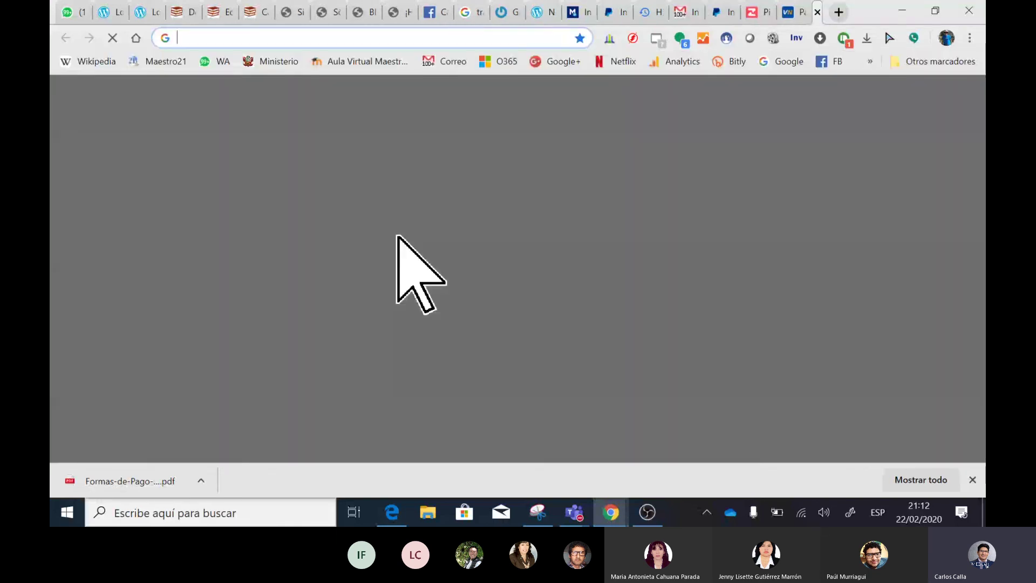
type("culqui")
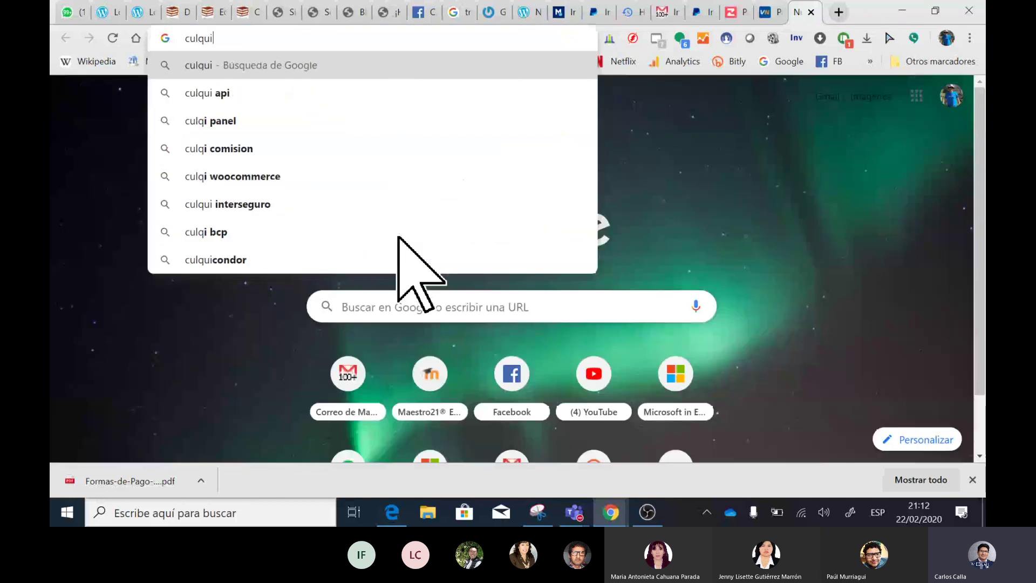
key("Return")
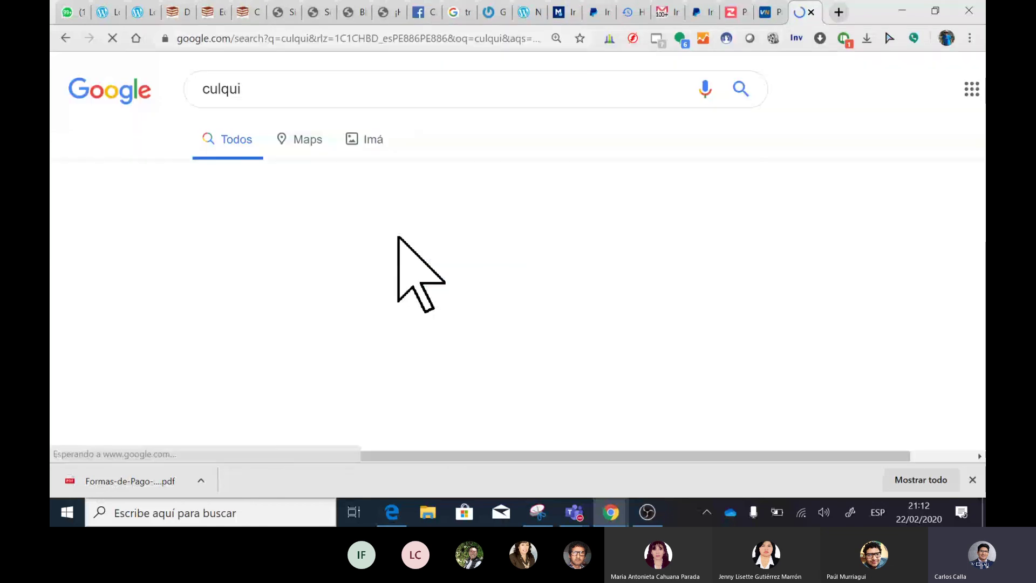
left_click(362, 315)
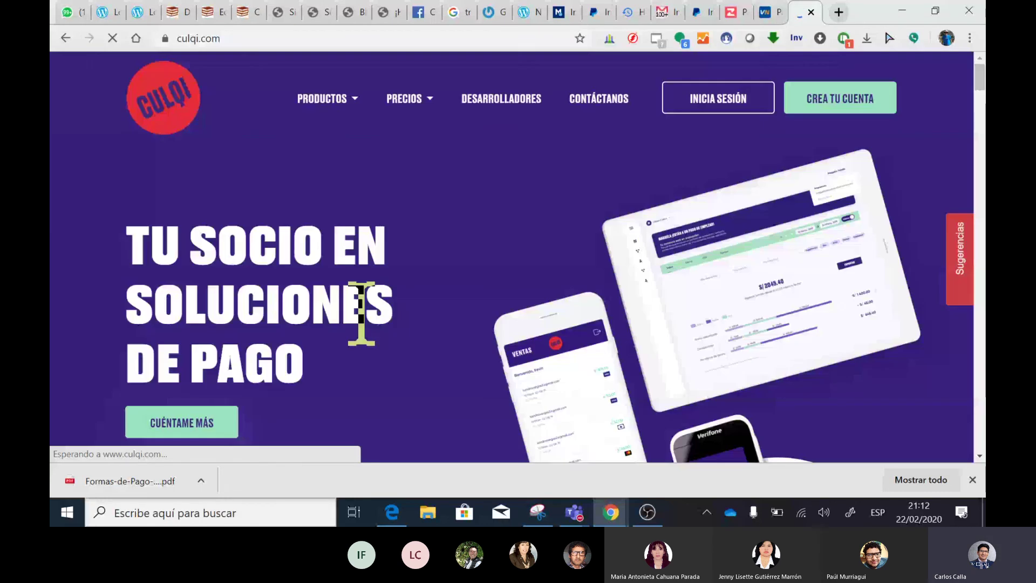
scroll(554, 318, "down", 3)
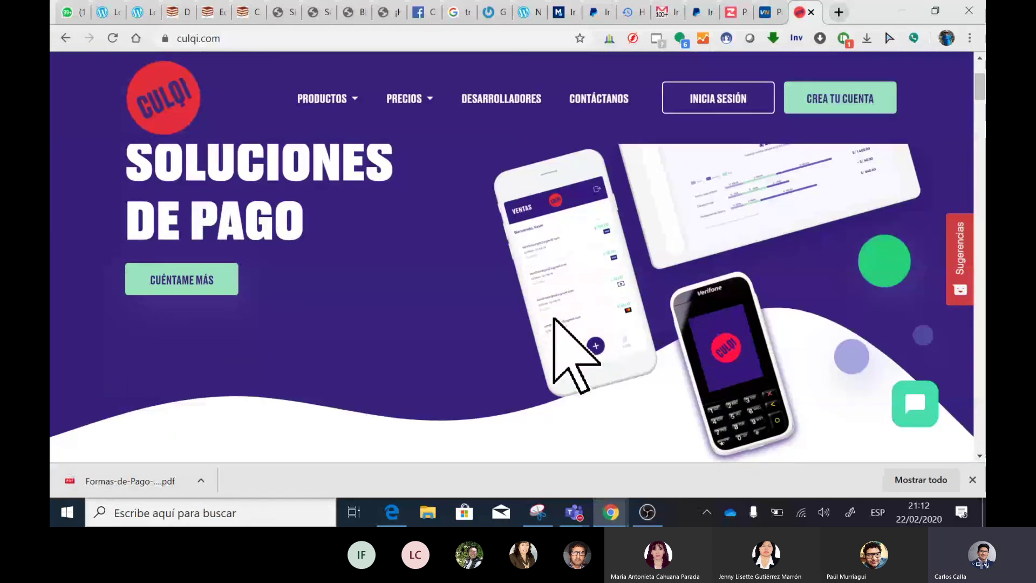
scroll(554, 319, "down", 5)
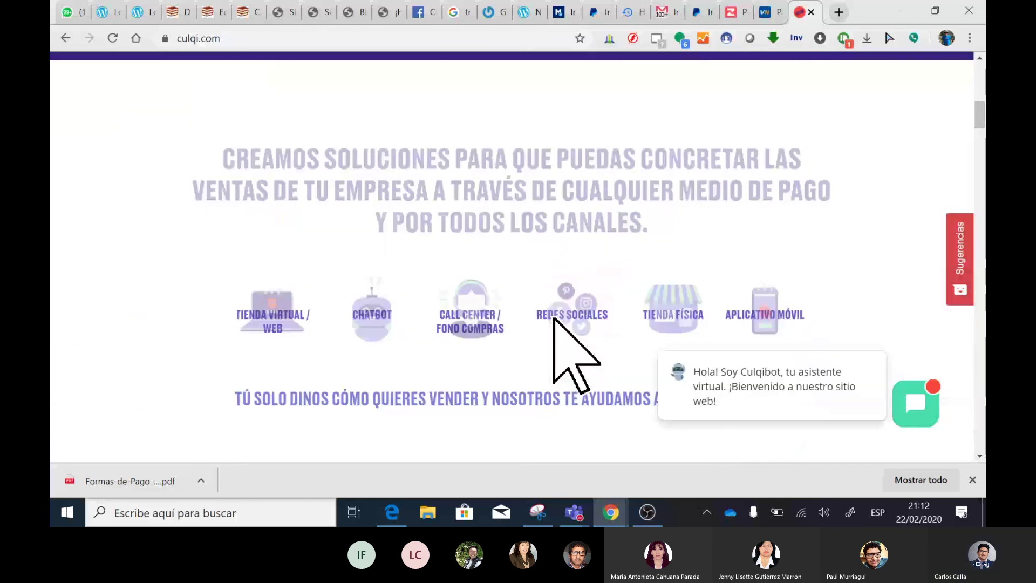
scroll(554, 319, "down", 4)
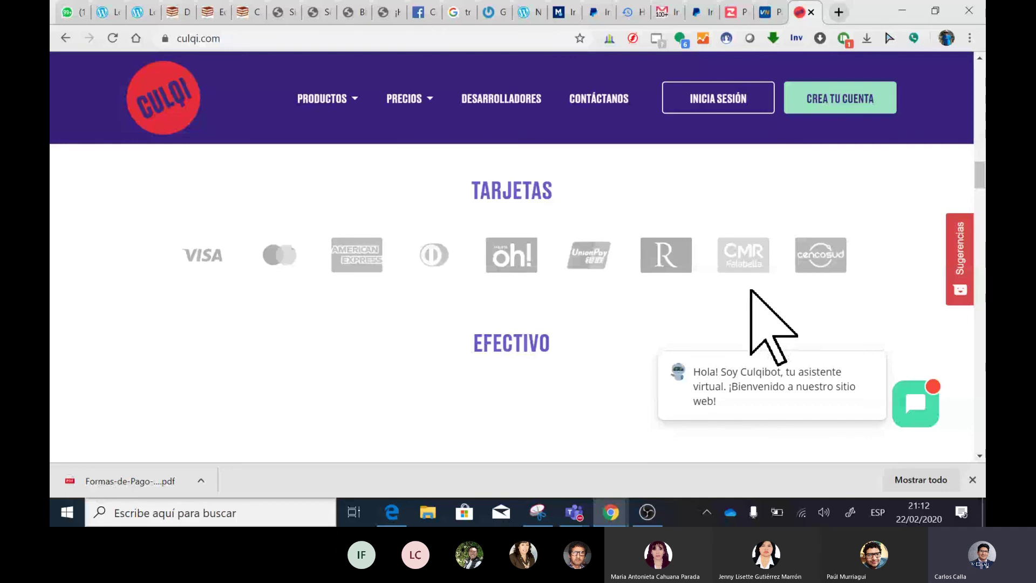
scroll(750, 290, "down", 3)
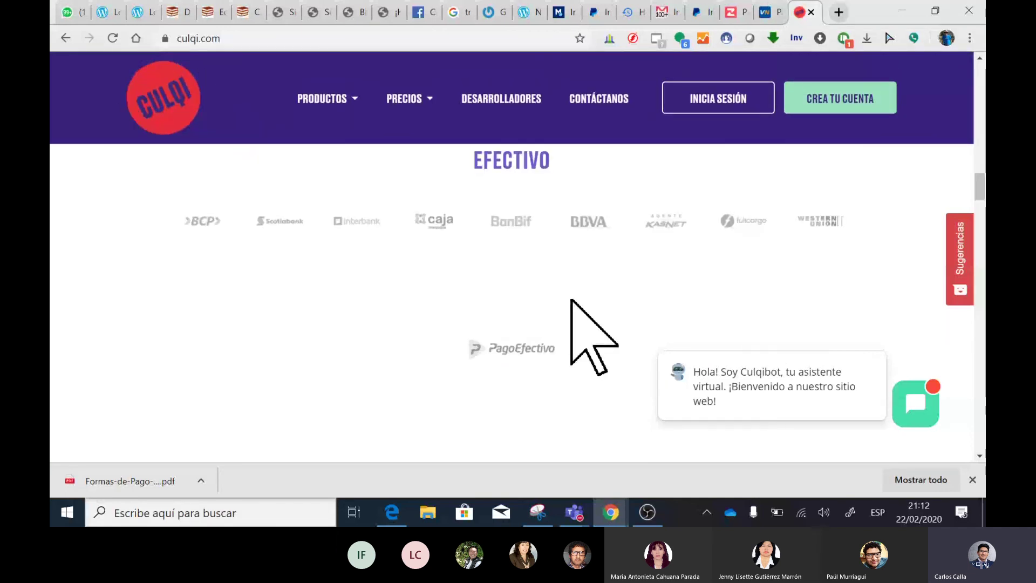
Look through the rest of the Culqi home page, covering business sectors, sign-up steps, administrative panel, account creation section and client companies
scroll(572, 299, "down", 3)
scroll(571, 299, "down", 1)
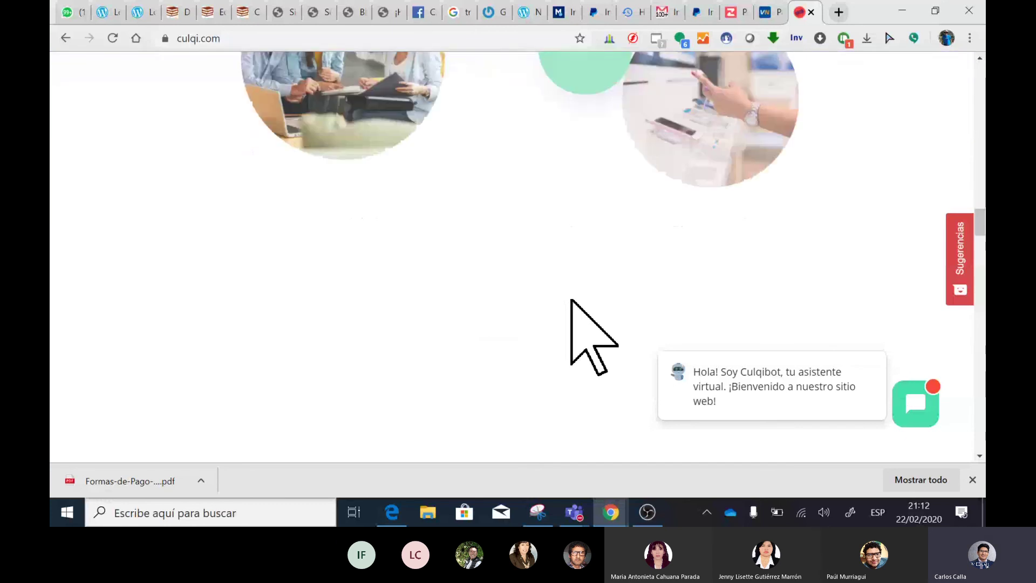
scroll(572, 299, "up", 2)
scroll(571, 300, "down", 3)
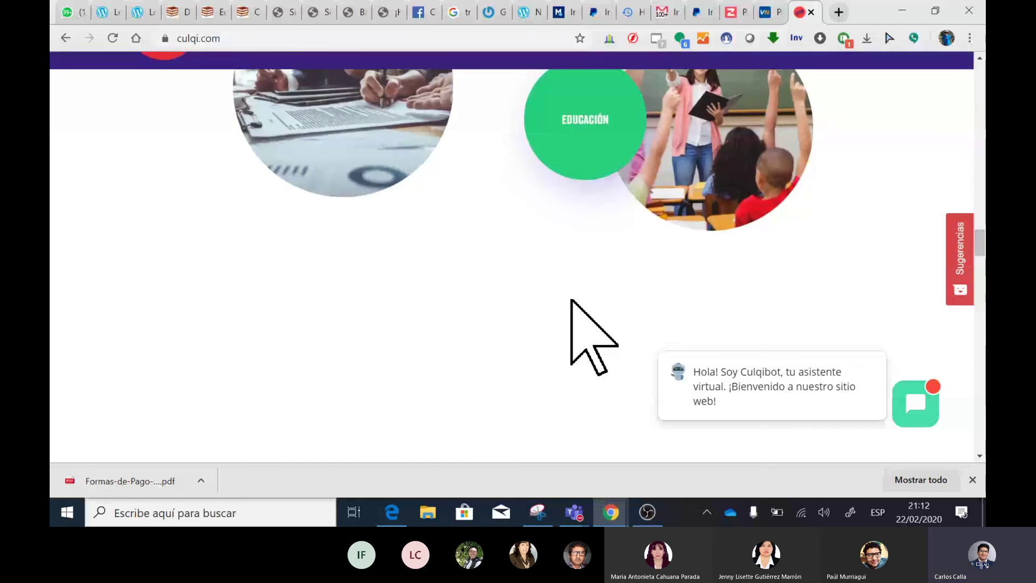
scroll(571, 300, "down", 5)
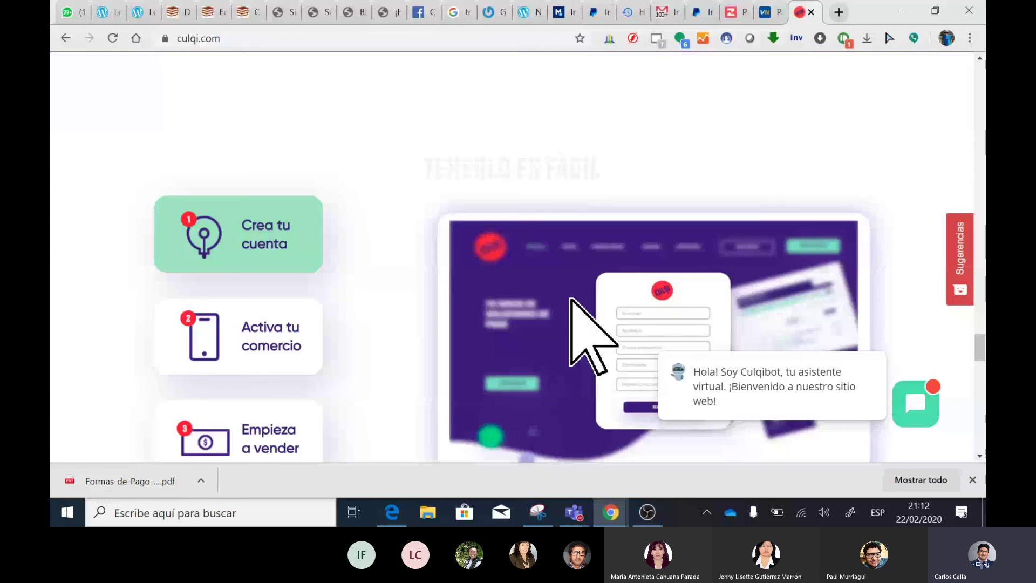
scroll(572, 302, "down", 5)
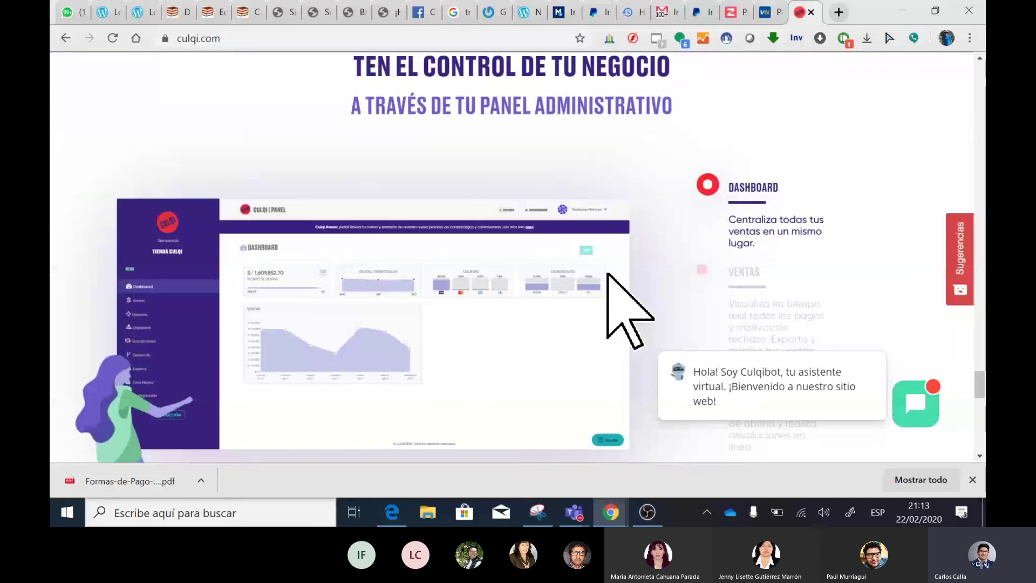
scroll(608, 273, "down", 3)
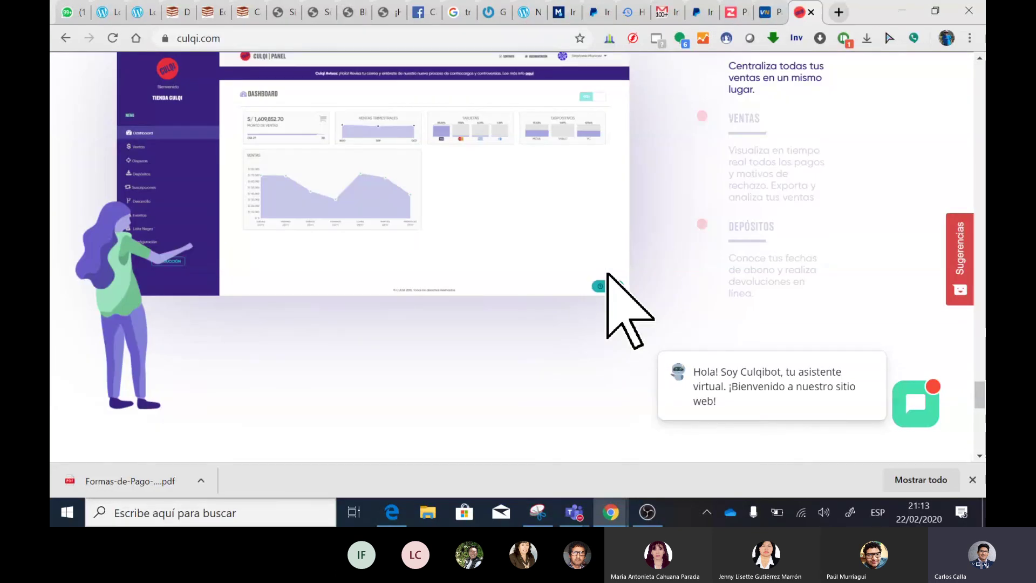
scroll(609, 274, "down", 1)
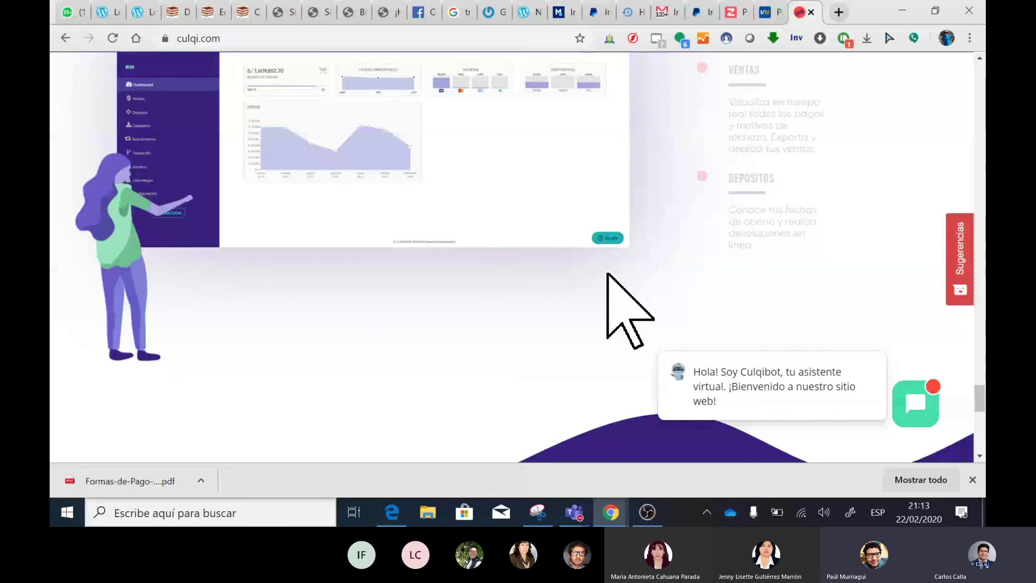
scroll(609, 274, "down", 5)
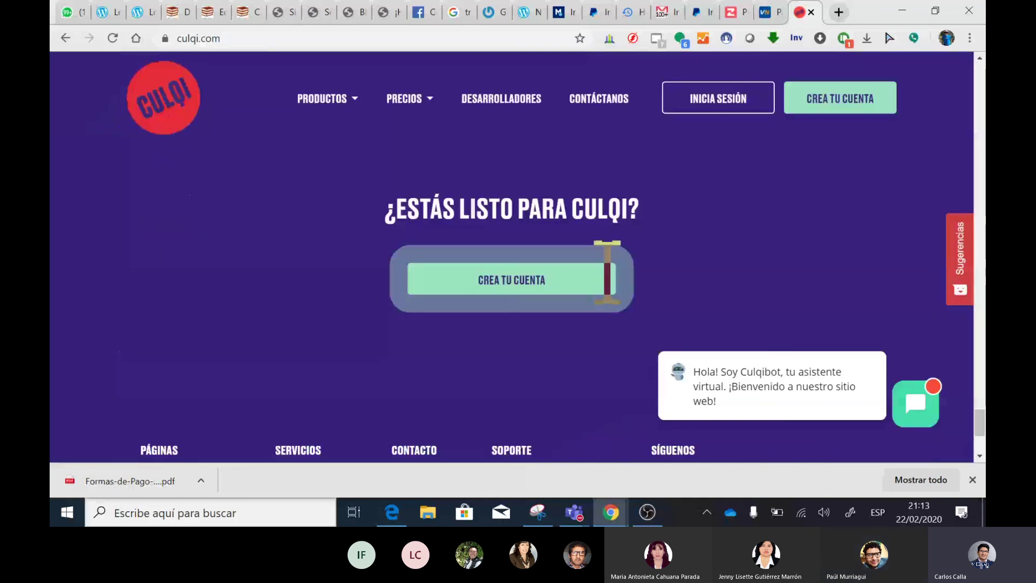
scroll(609, 274, "up", 5)
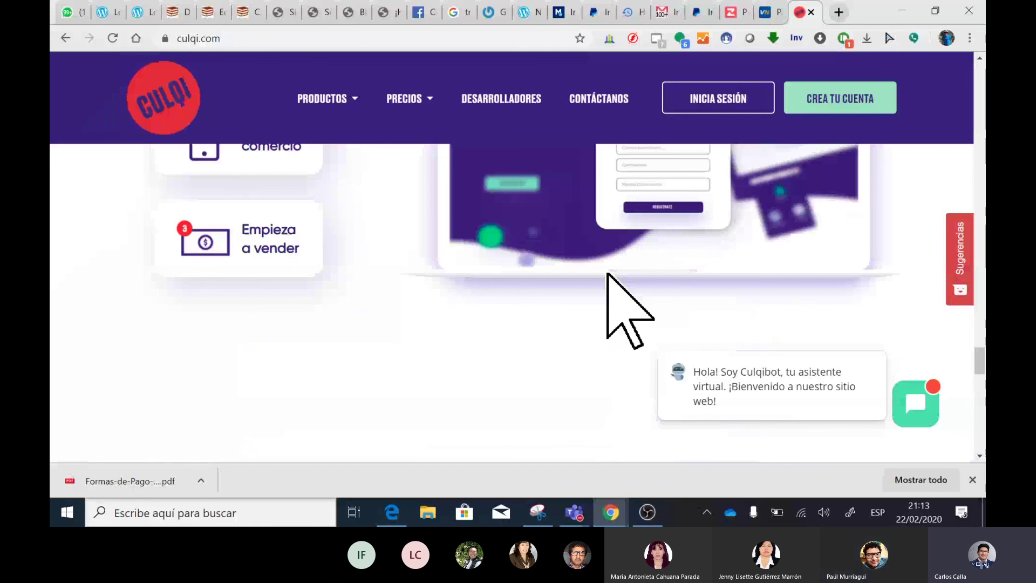
scroll(609, 273, "up", 5)
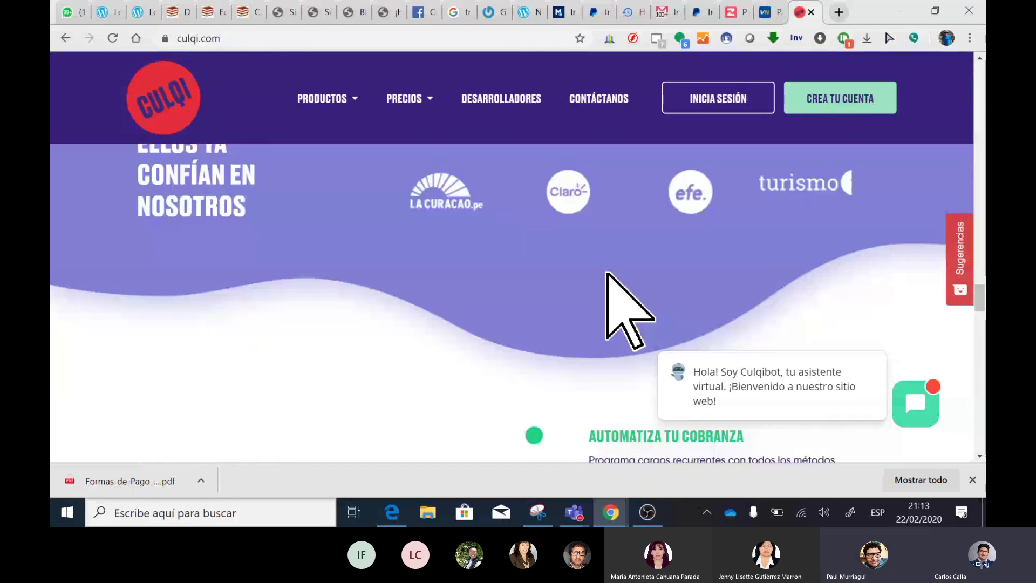
scroll(607, 273, "down", 5)
Open Culqi's online pricing section and calculate the commission for a S/ 70 card sale with Lunes as the sale day
left_click(440, 132)
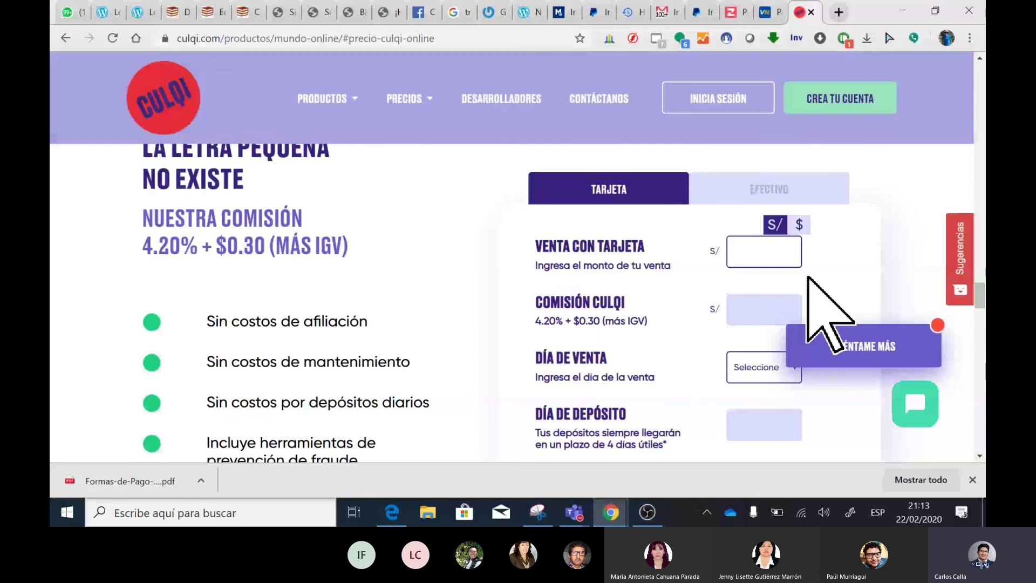
type("70")
scroll(777, 275, "down", 1)
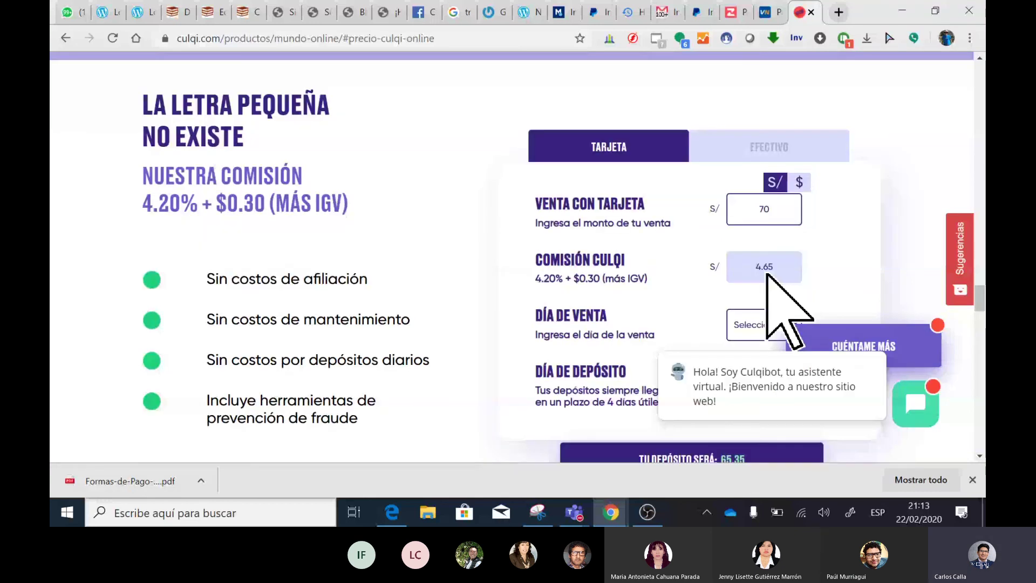
scroll(911, 232, "down", 1)
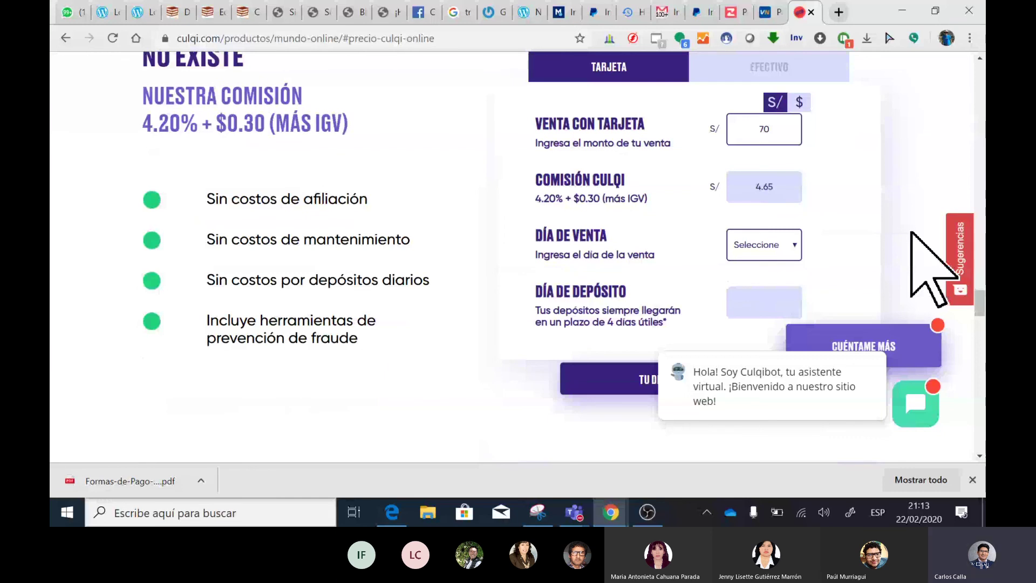
key("Down")
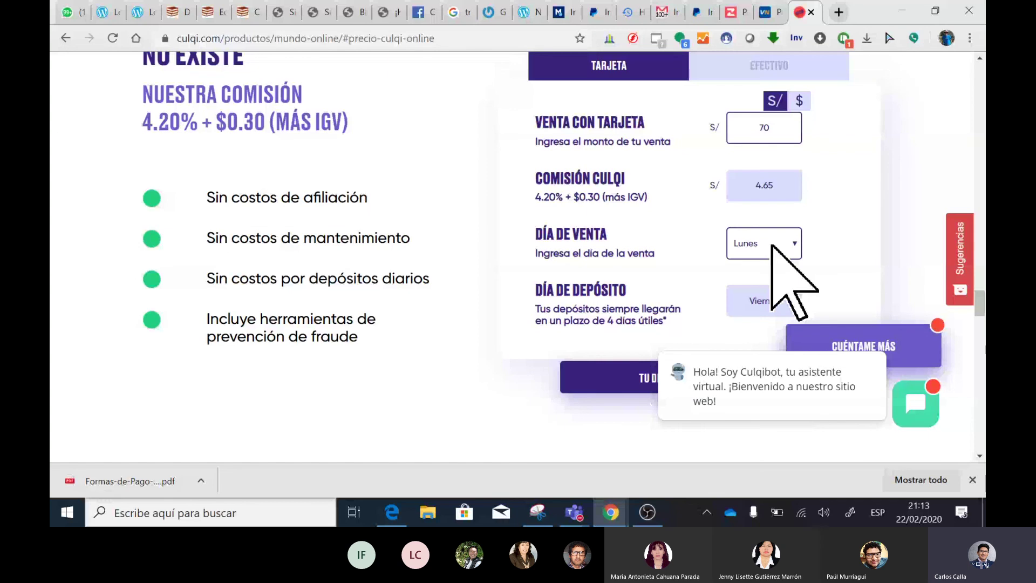